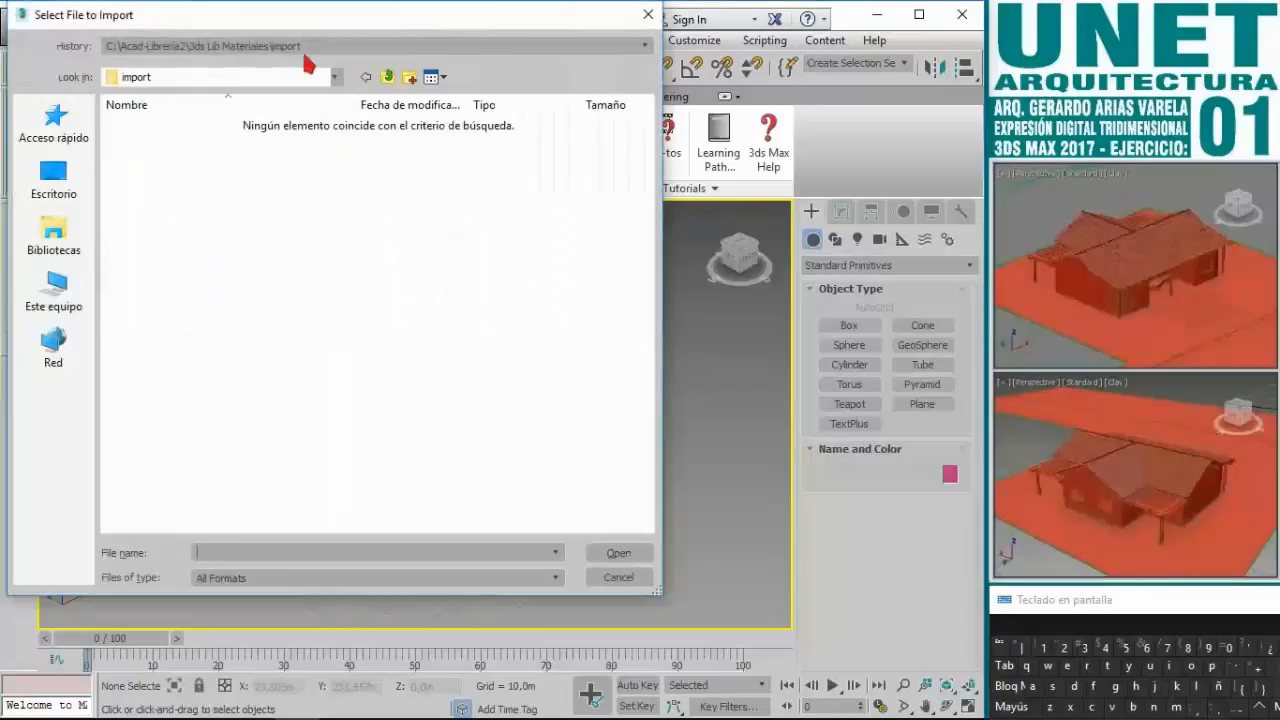
# Step: Choose the drawing "ExpDigTrid - Plantilla Ejercicio 1" from the Plantillas ejercicios folder inside Acad-Librería2 on drive C as the import file
pyautogui.moveTo(318, 28); pyautogui.dragTo(472, 78)
pyautogui.click(445, 96)
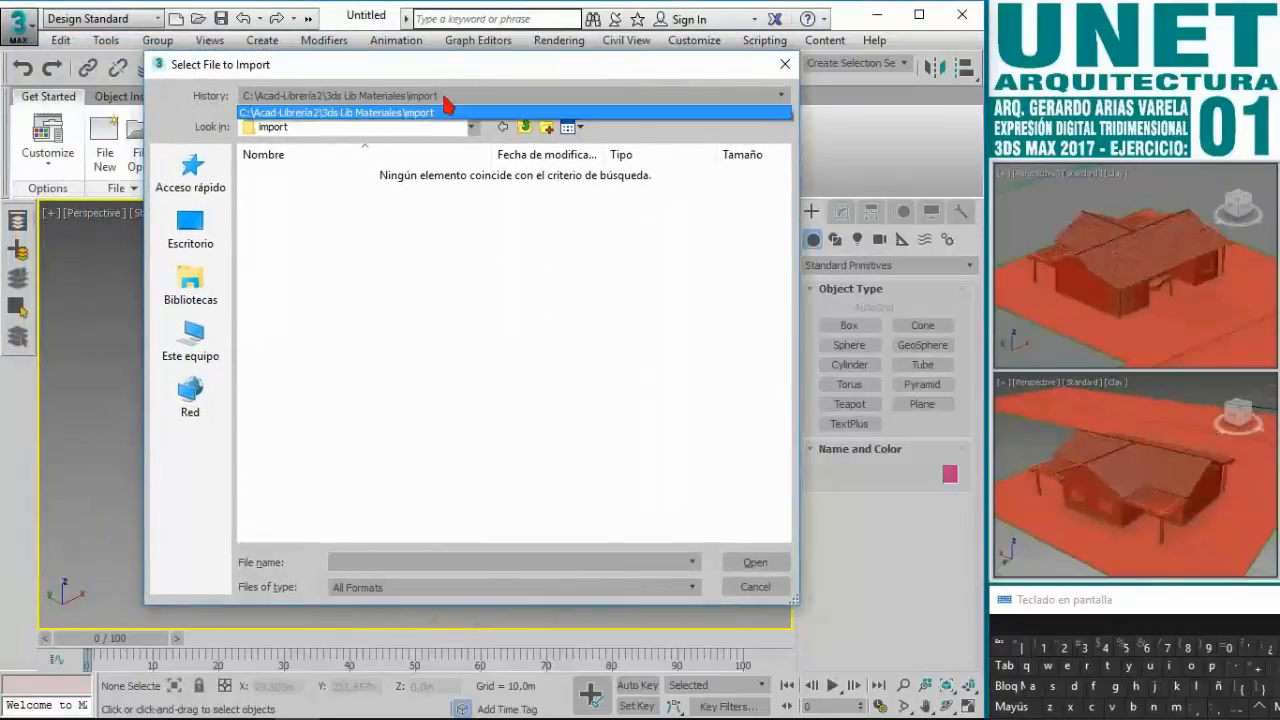
pyautogui.click(416, 128)
pyautogui.click(414, 128)
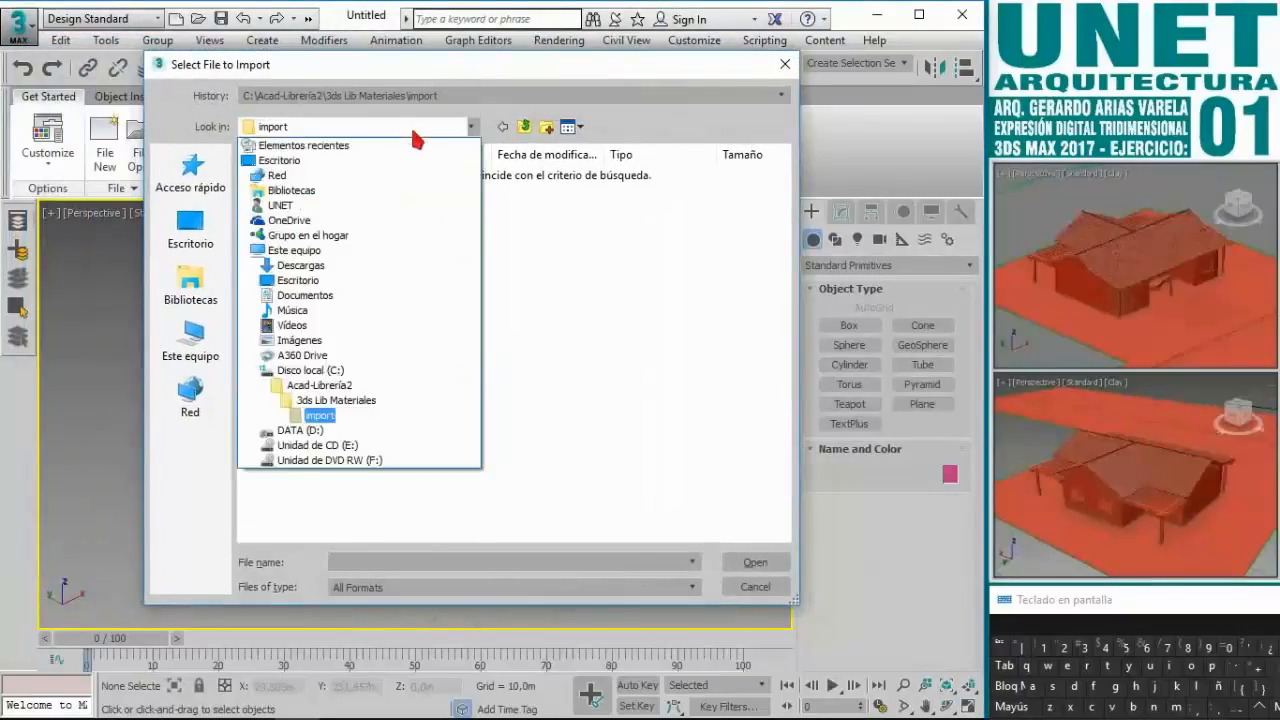
pyautogui.click(340, 368)
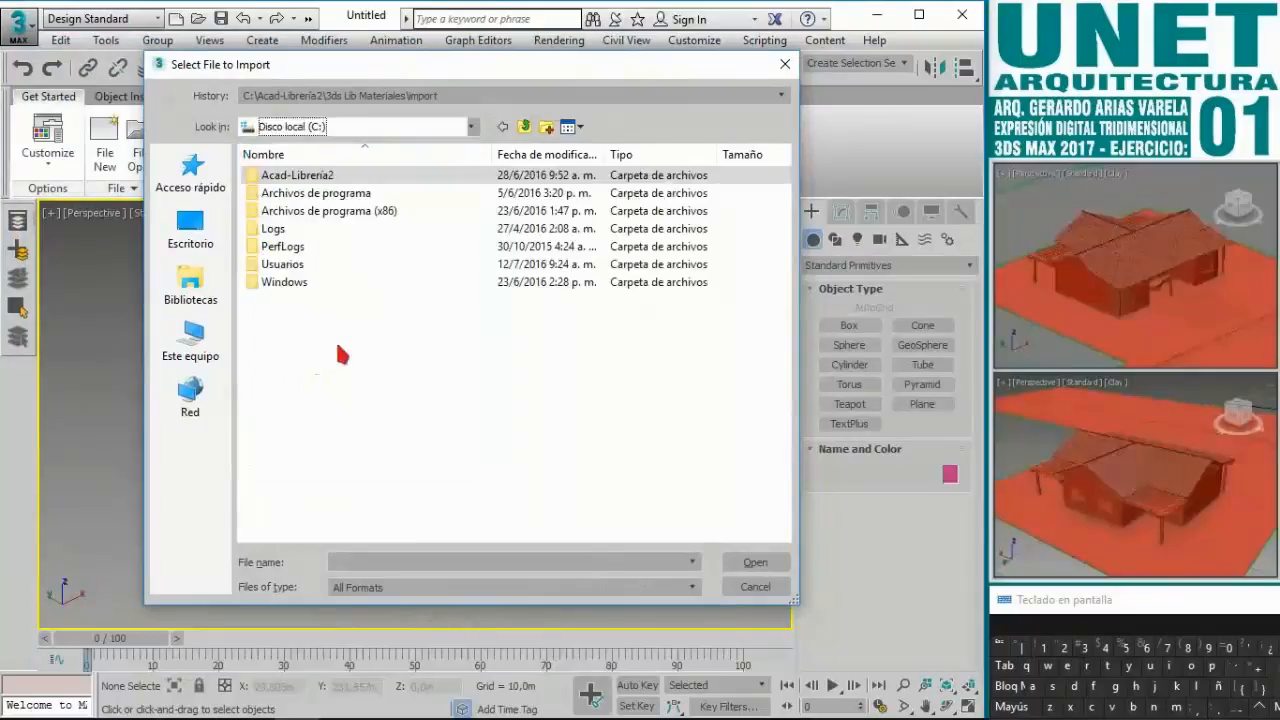
pyautogui.doubleClick(310, 180)
pyautogui.doubleClick(337, 229)
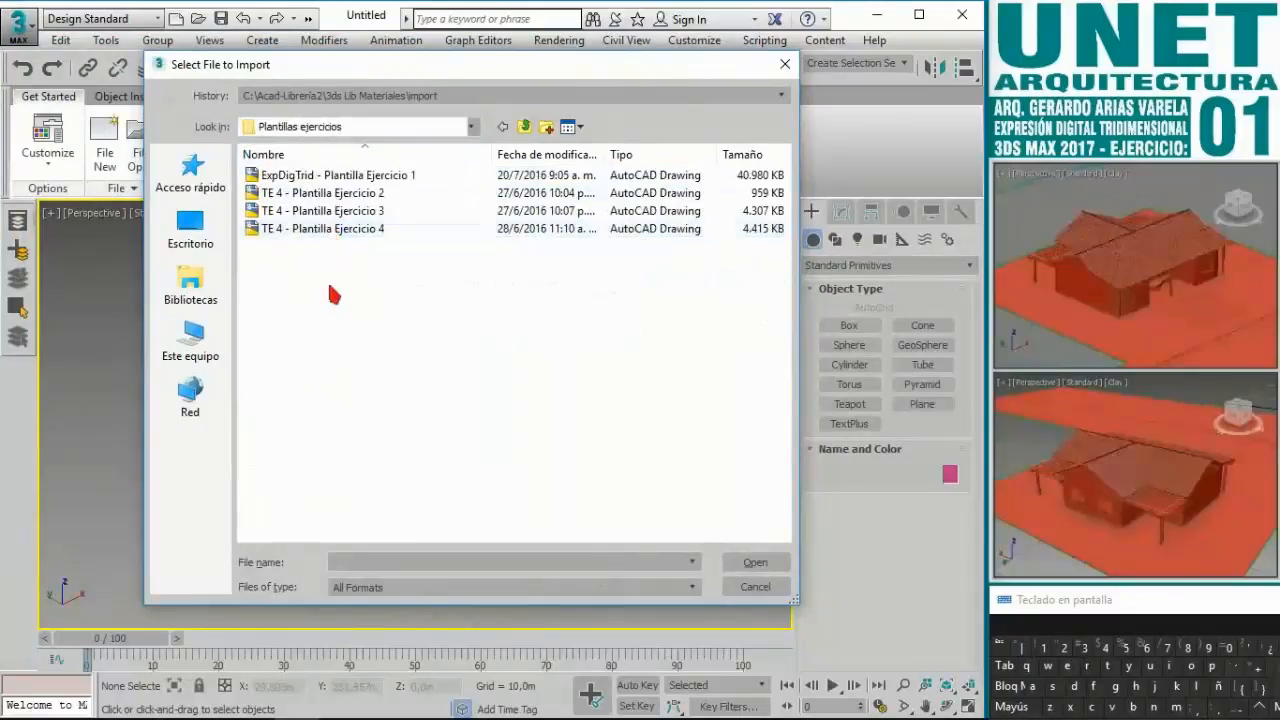
pyautogui.click(330, 176)
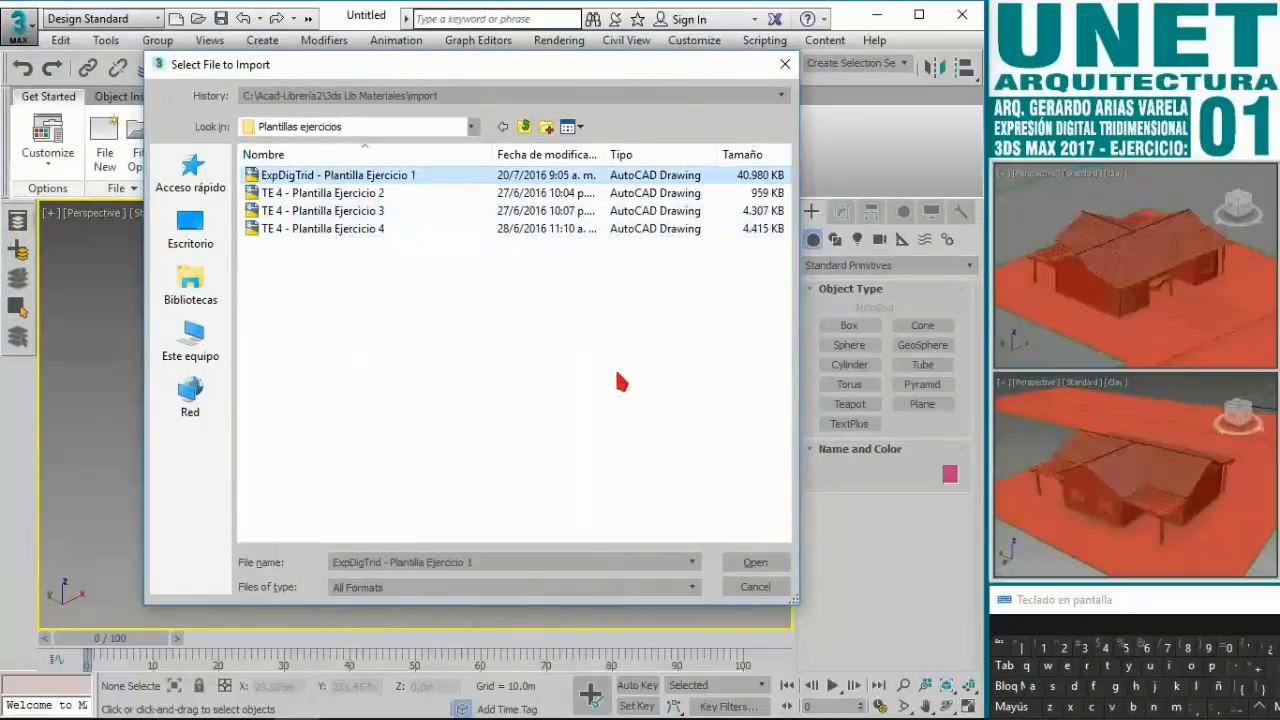
pyautogui.click(757, 566)
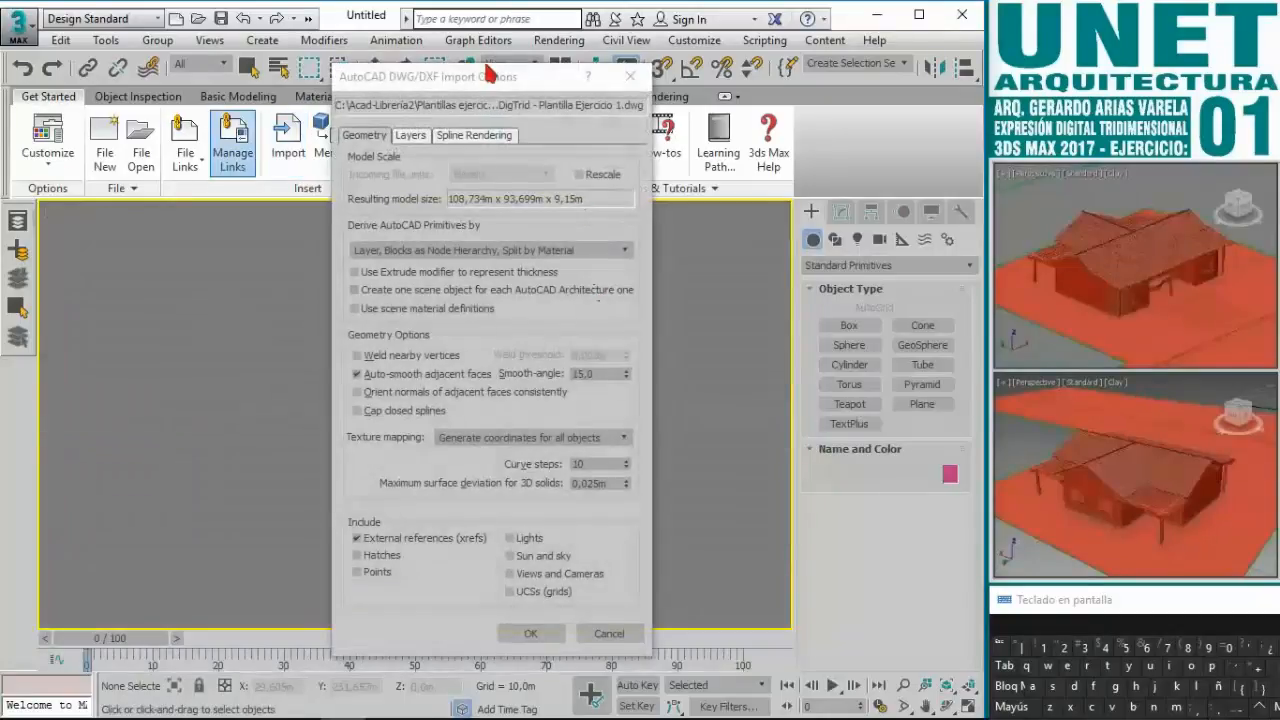
# Step: Import the drawing with curve steps set to 24 and external references (xrefs) excluded
pyautogui.moveTo(450, 86); pyautogui.dragTo(424, 64)
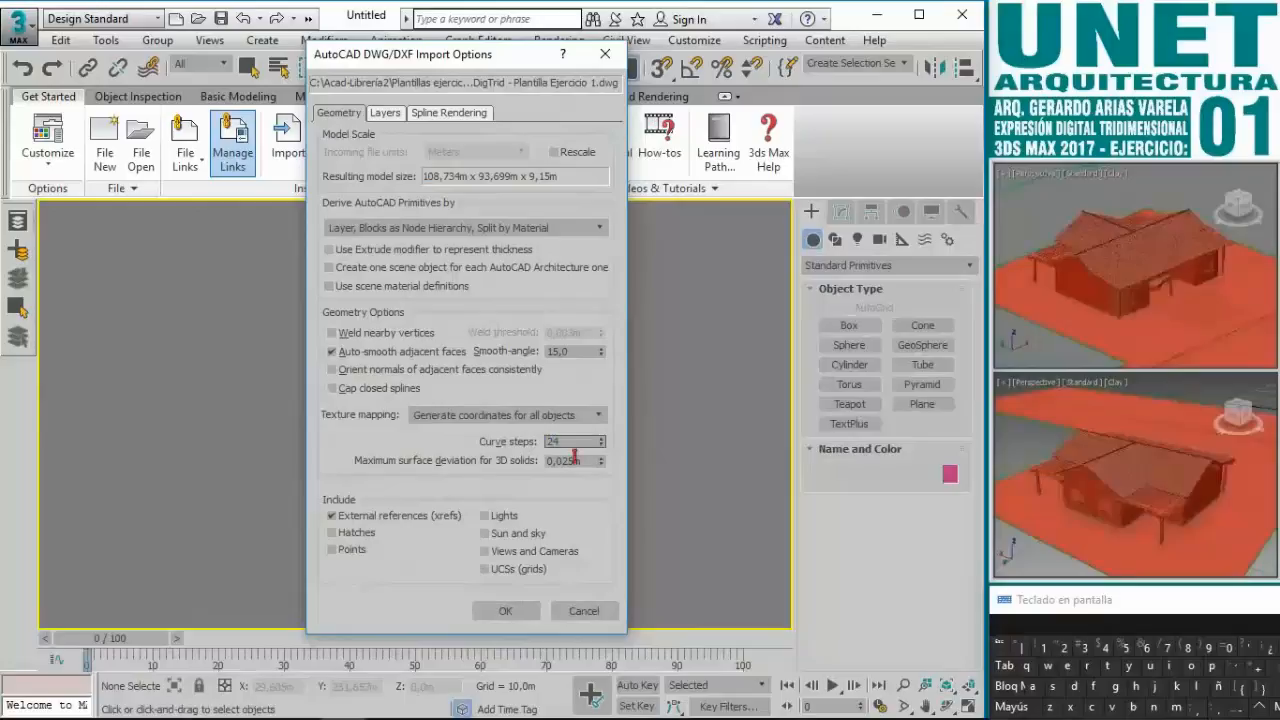
pyautogui.click(349, 514)
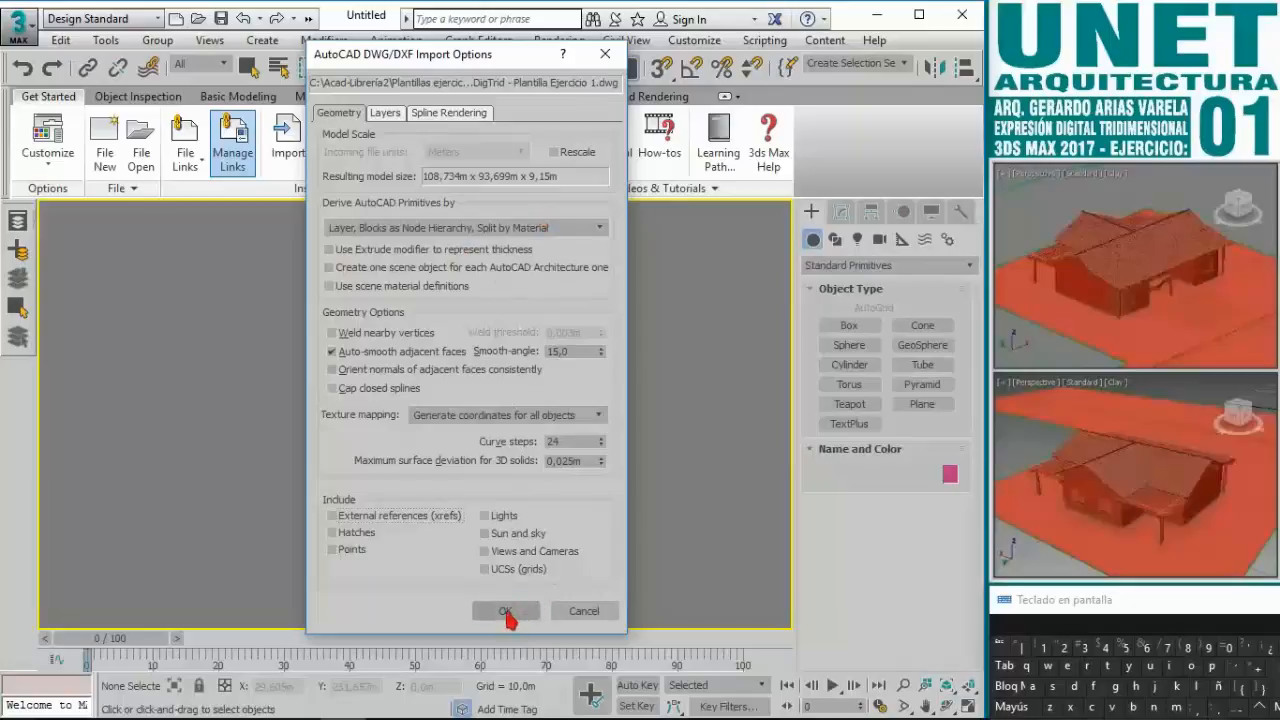
pyautogui.click(505, 612)
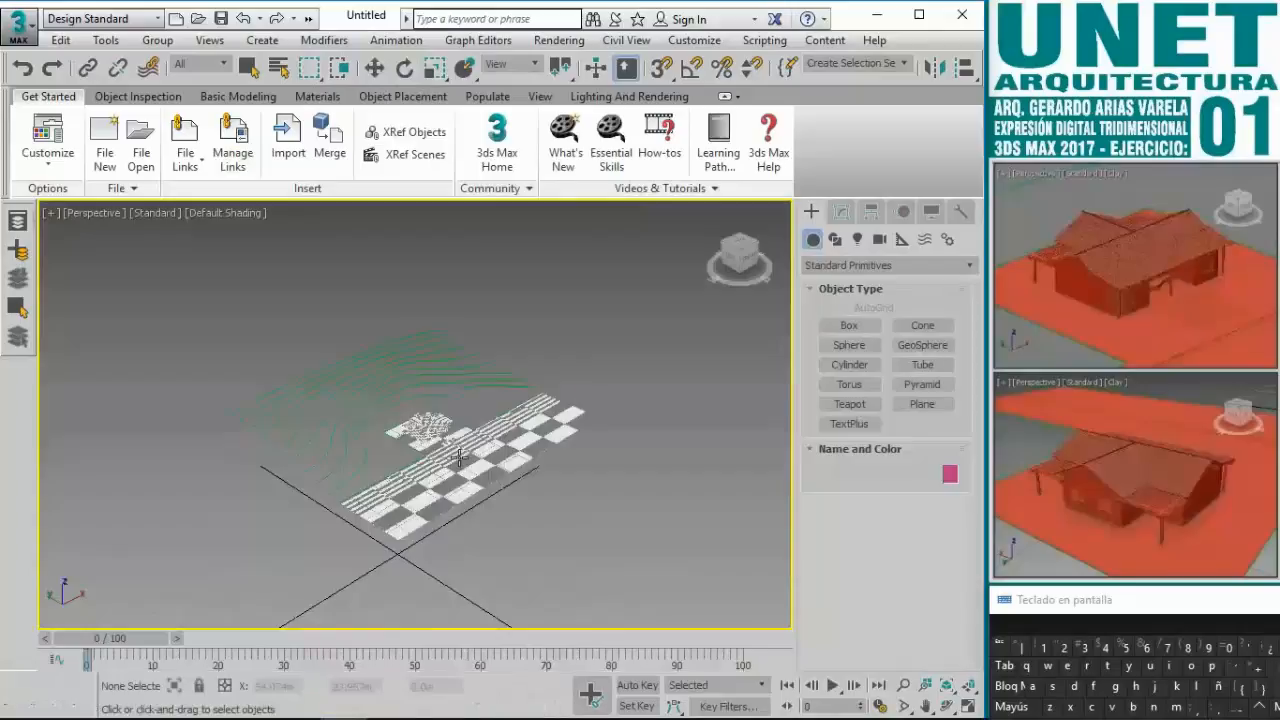
# Step: Save the scene with the imported geometry as "Ejercicio 1" in 3ds Max format
pyautogui.moveTo(470, 479); pyautogui.dragTo(467, 475, button='middle')
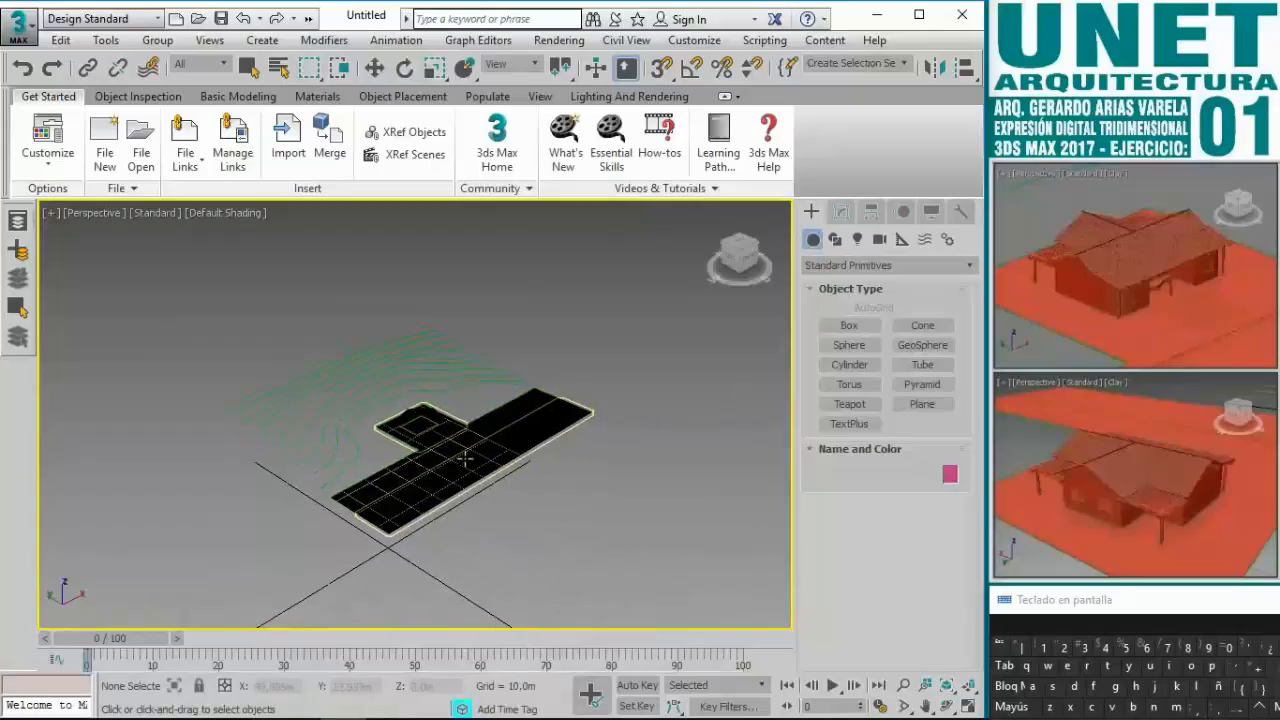
pyautogui.scroll(3, 467, 456)
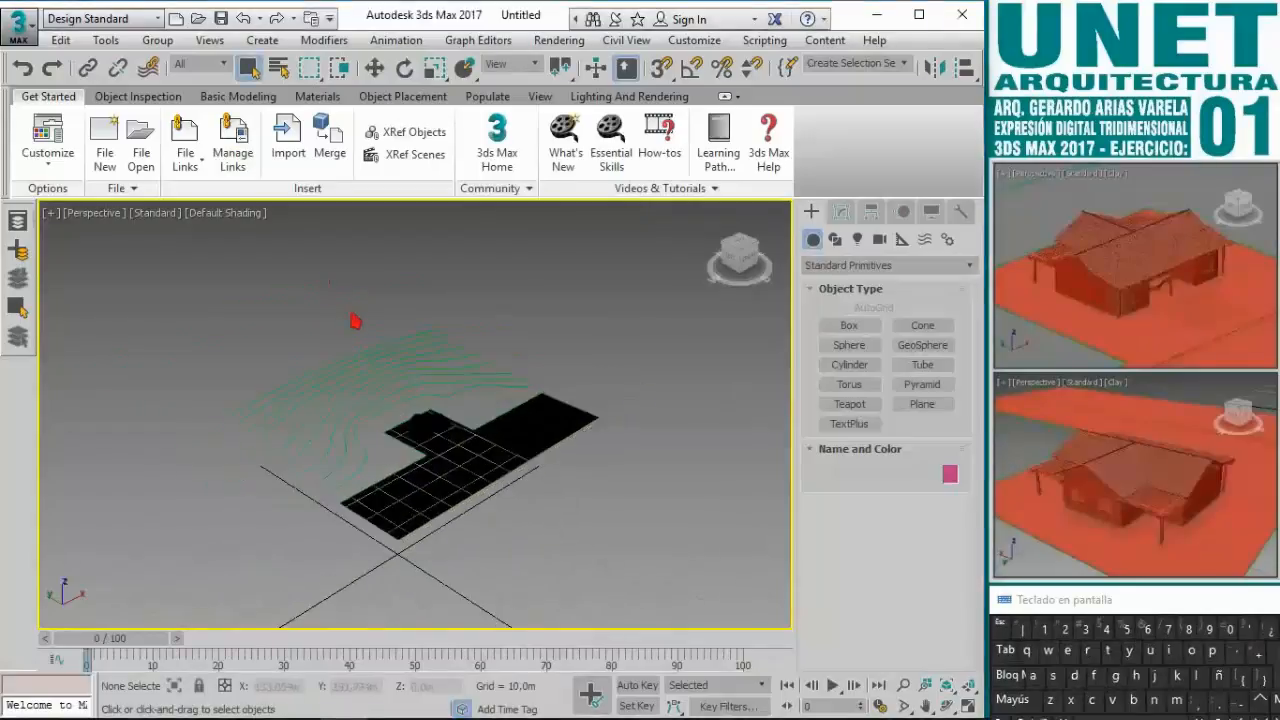
pyautogui.click(31, 24)
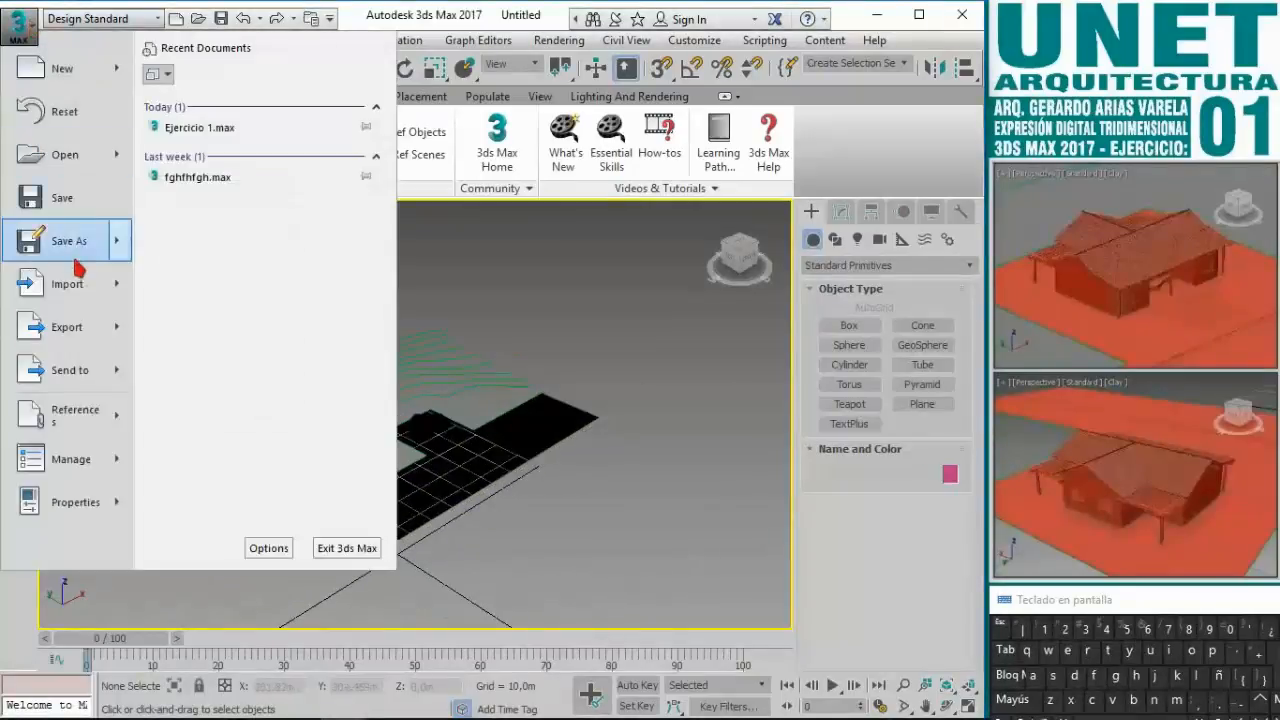
pyautogui.click(60, 244)
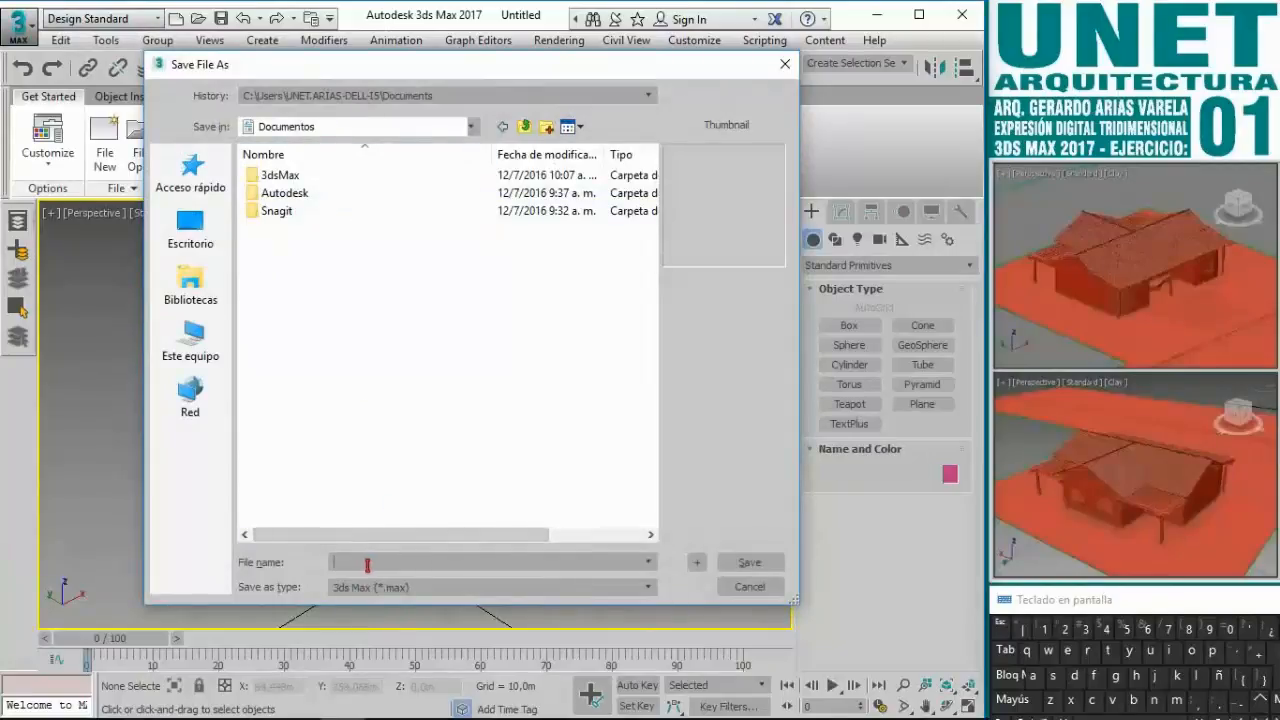
pyautogui.write('Ejercicio 1')
pyautogui.click(759, 565)
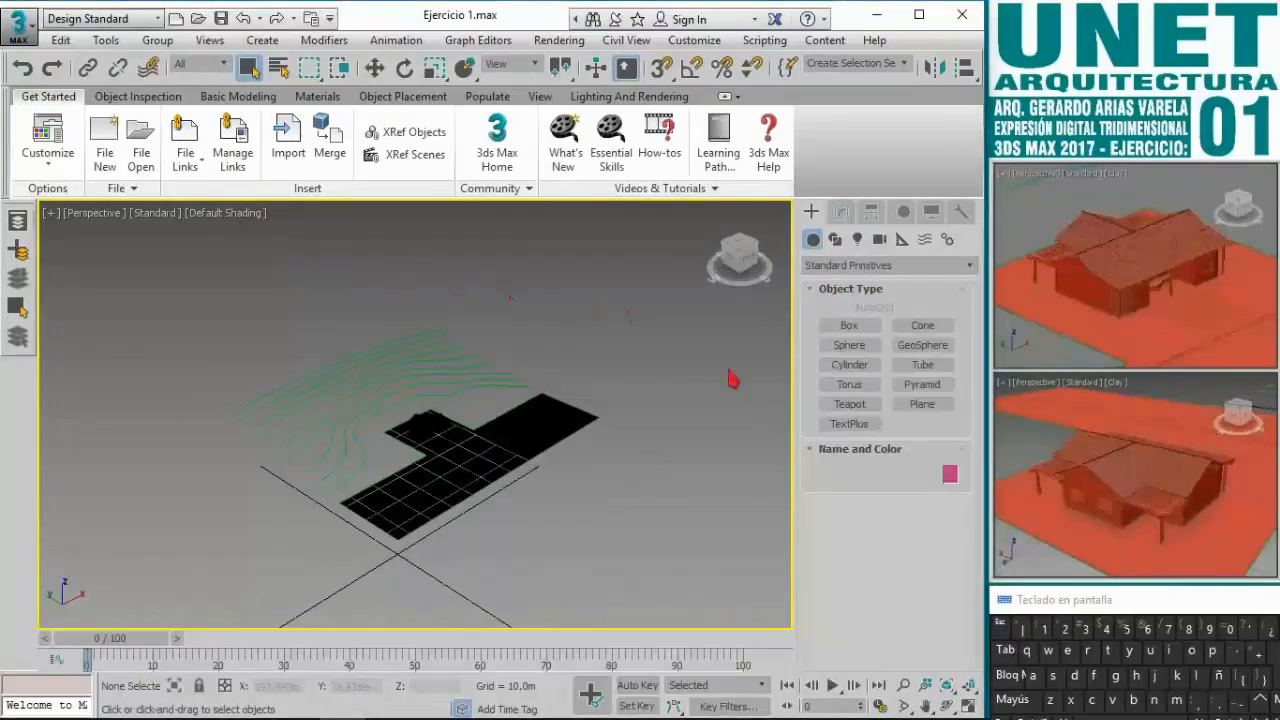
# Step: Switch to the four-viewport layout and maximize the program window
pyautogui.click(969, 706)
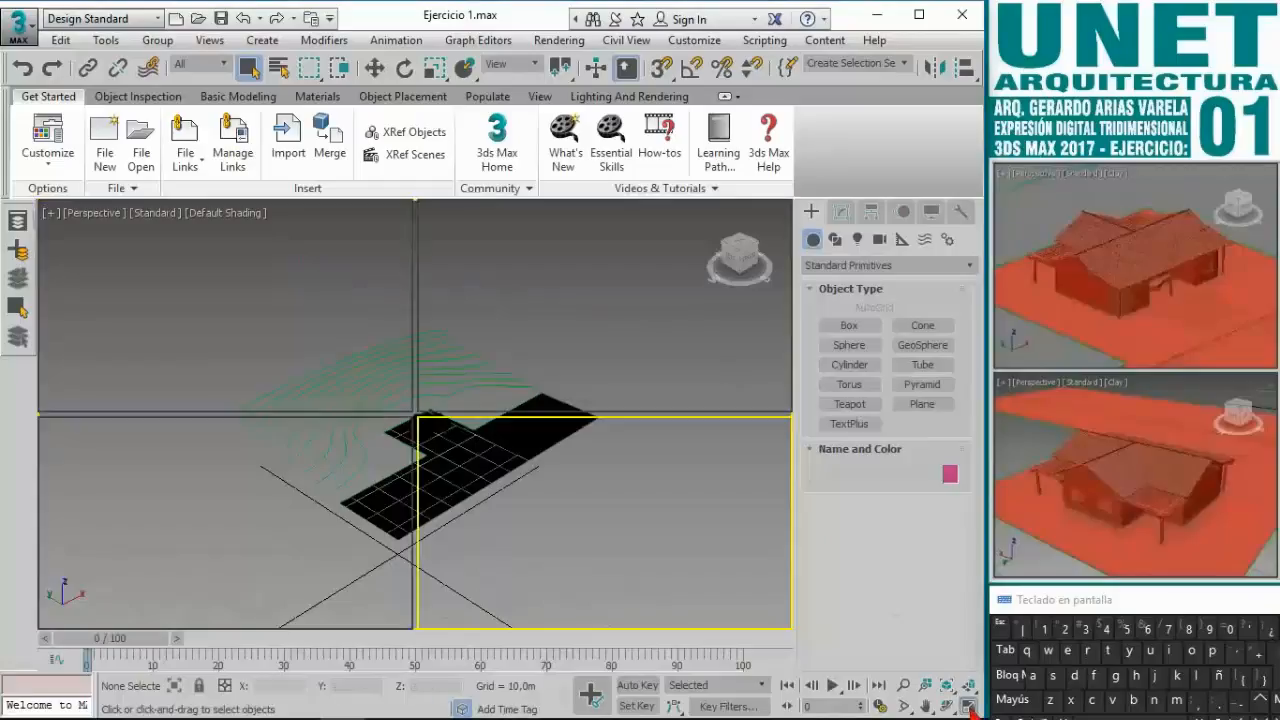
pyautogui.click(919, 15)
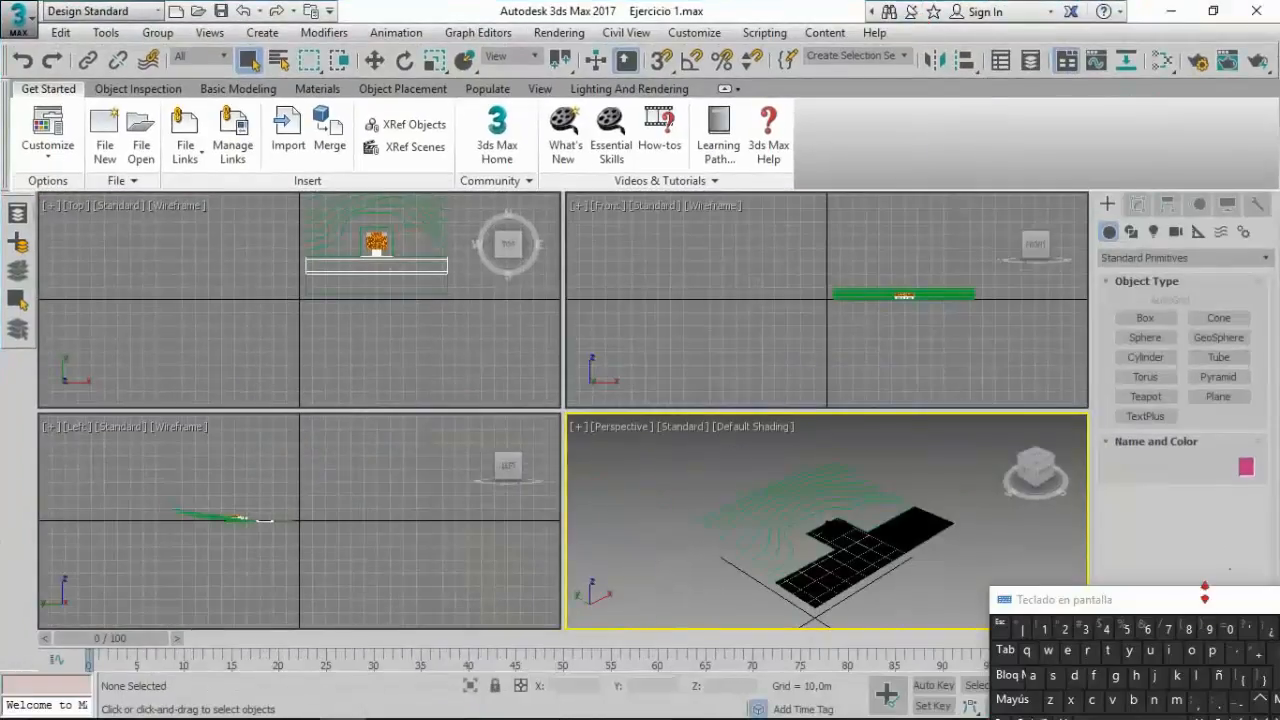
pyautogui.moveTo(1182, 605); pyautogui.dragTo(1224, 543)
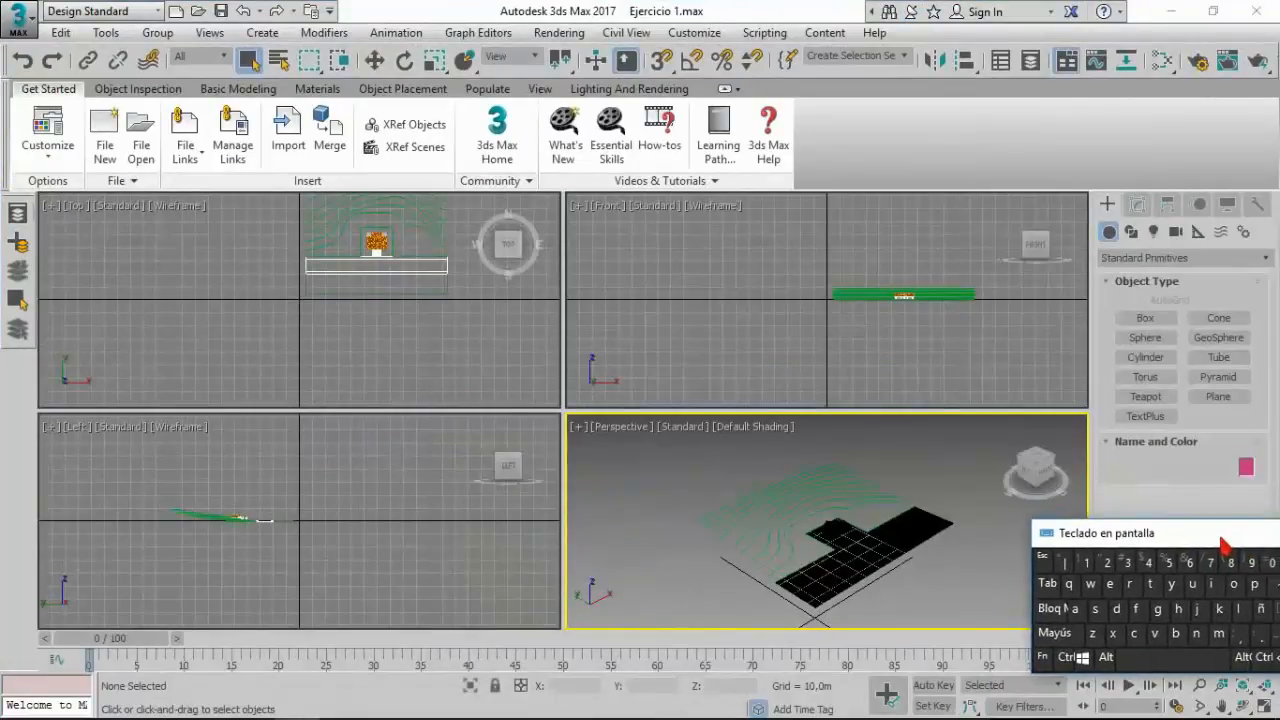
# Step: Frame the imported house and terrain larger in the Top and Left viewports
pyautogui.click(455, 320)
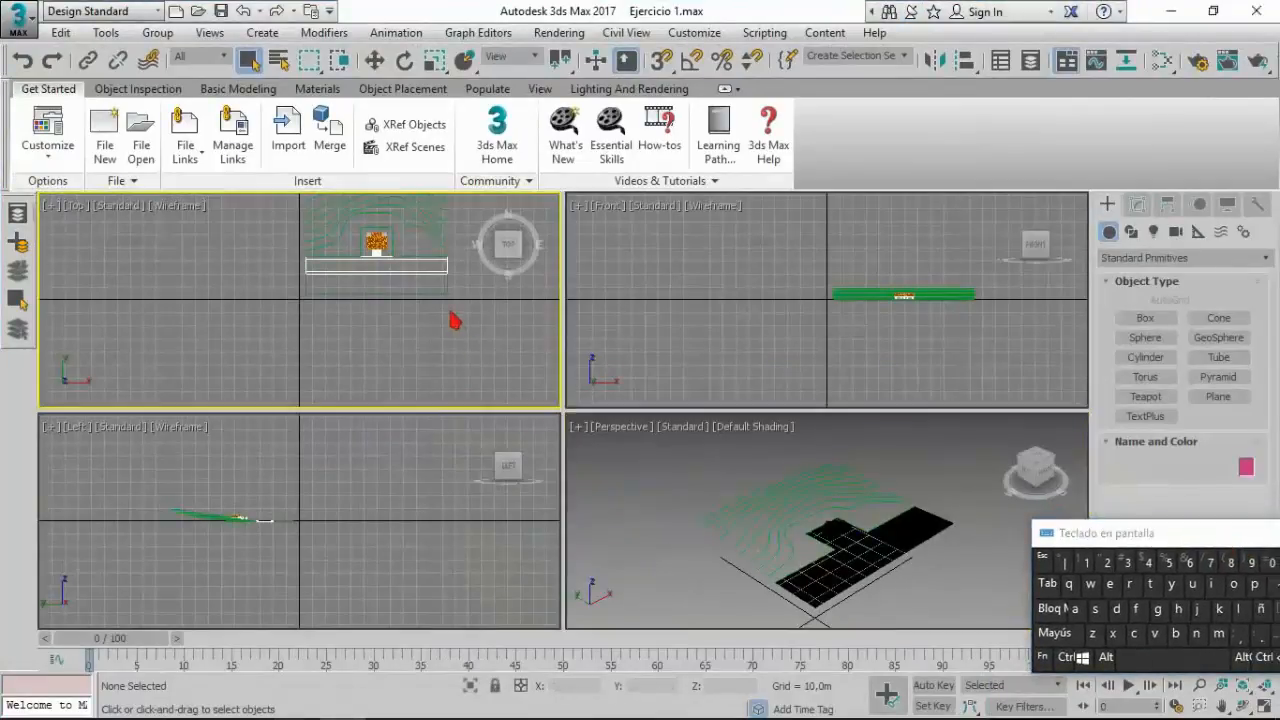
pyautogui.moveTo(455, 320); pyautogui.dragTo(420, 336, button='middle')
pyautogui.scroll(2, 355, 267)
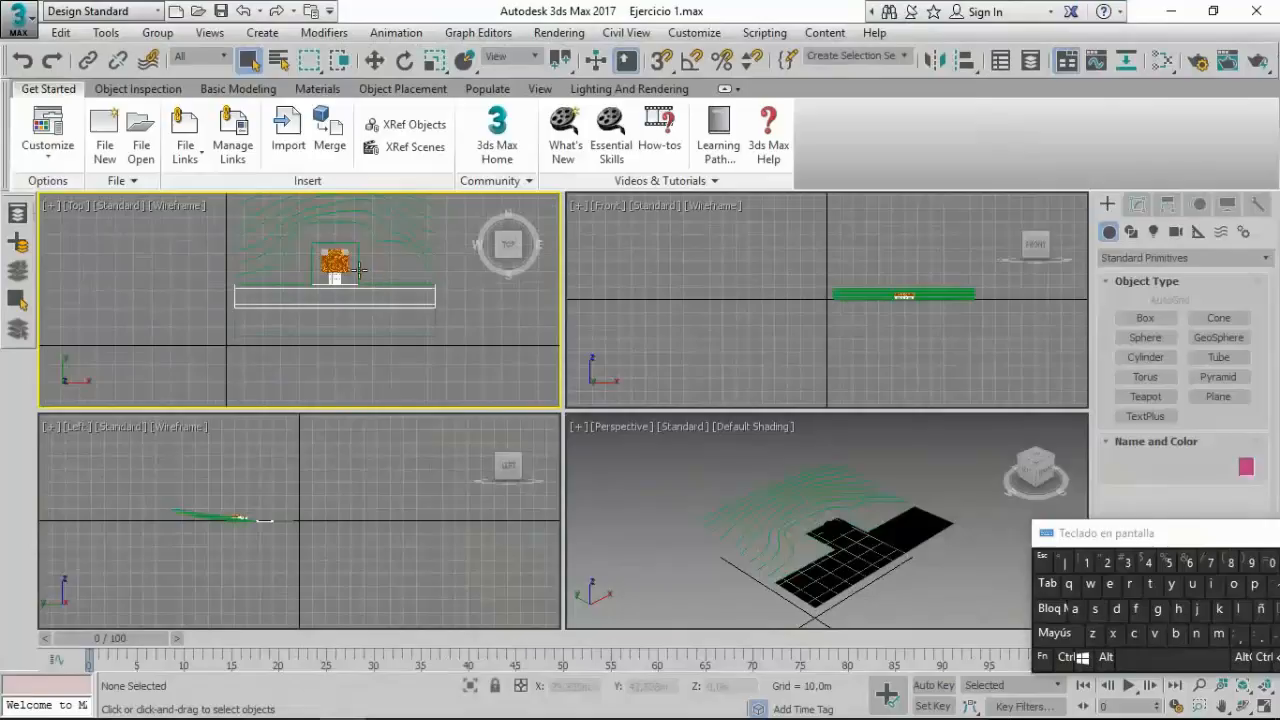
pyautogui.moveTo(358, 268); pyautogui.dragTo(355, 280, button='middle')
pyautogui.scroll(4, 230, 541)
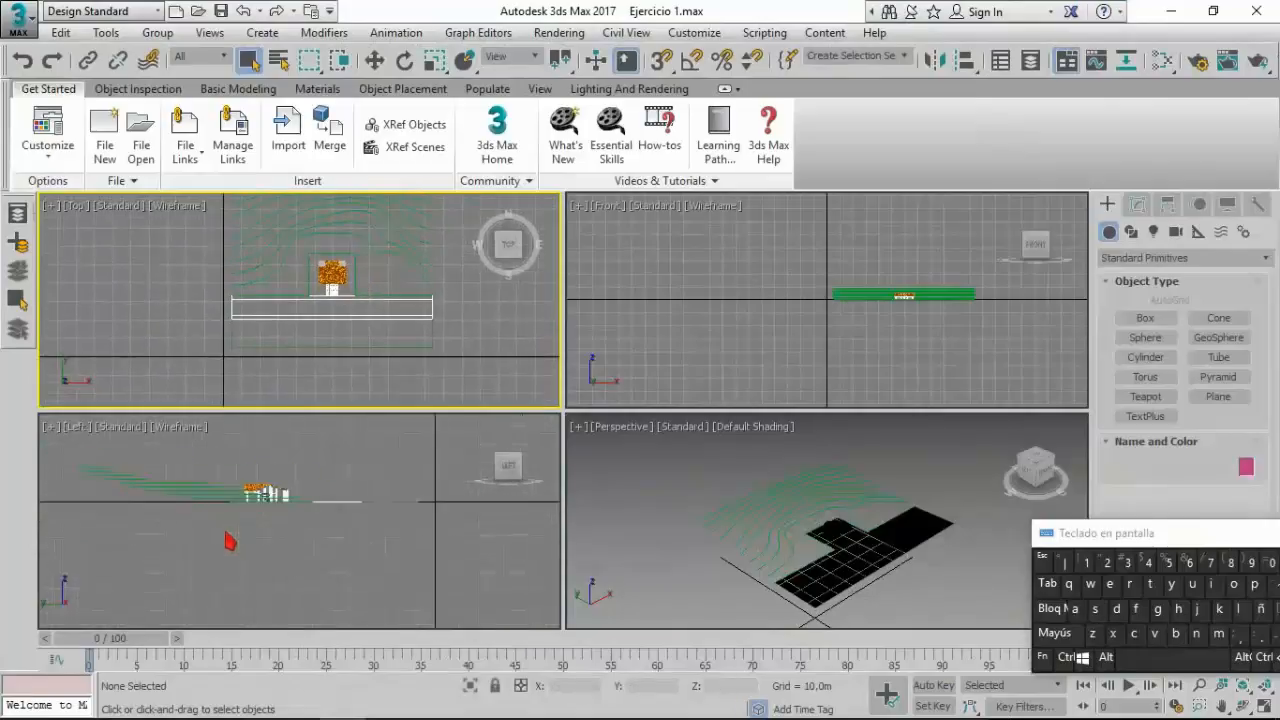
pyautogui.scroll(2, 235, 525)
pyautogui.moveTo(237, 517); pyautogui.dragTo(311, 554, button='middle')
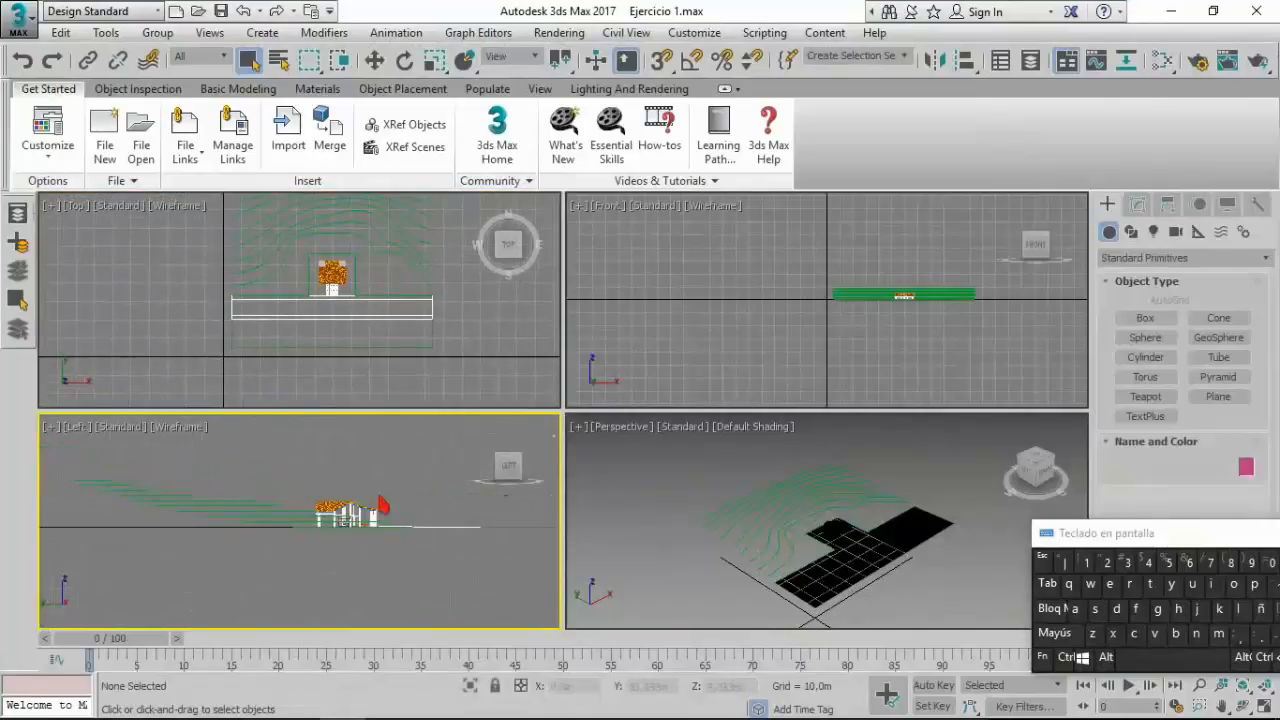
# Step: Set the Perspective viewport to Clay shading and frame the house closely in it
pyautogui.click(654, 507)
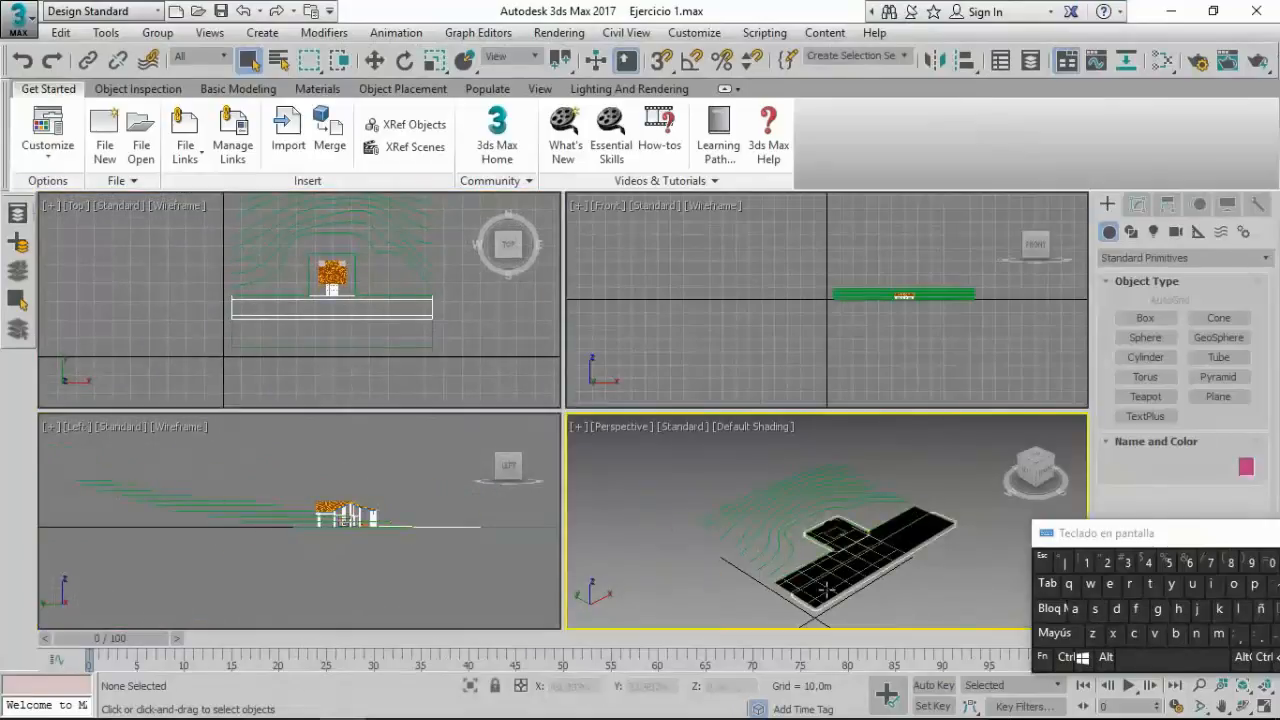
pyautogui.scroll(8, 826, 590)
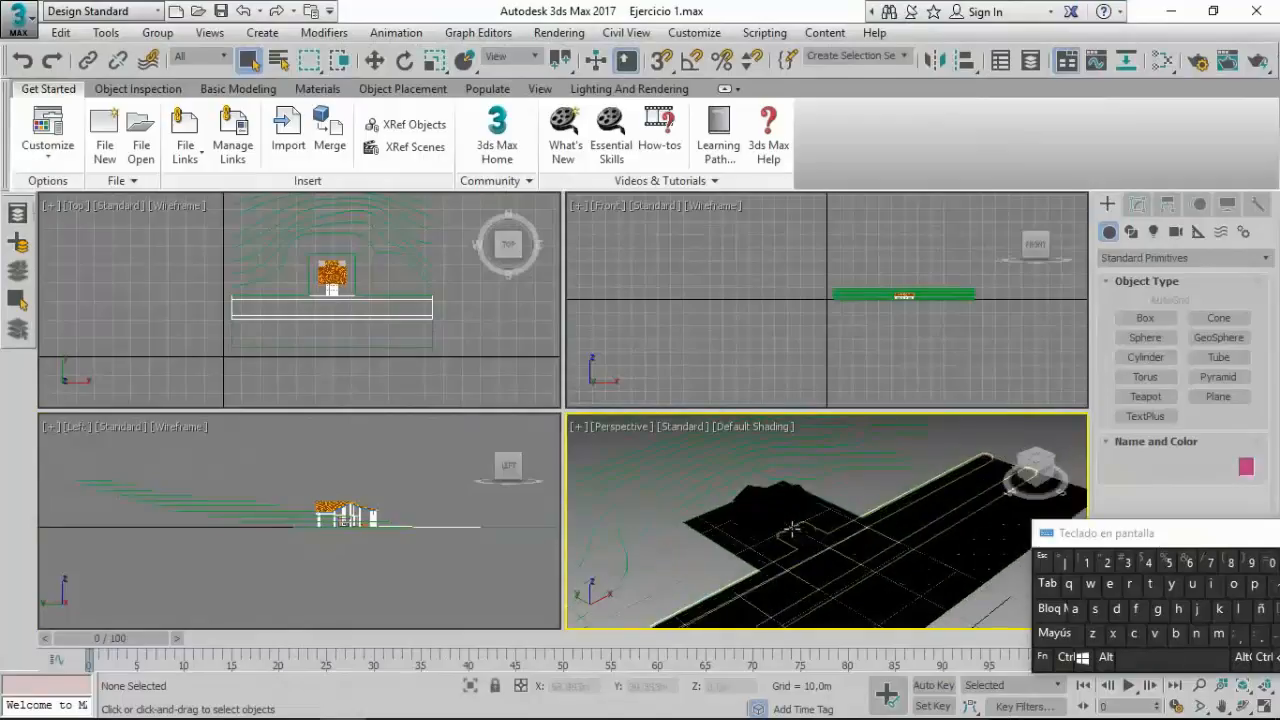
pyautogui.scroll(2, 791, 528)
pyautogui.click(753, 437)
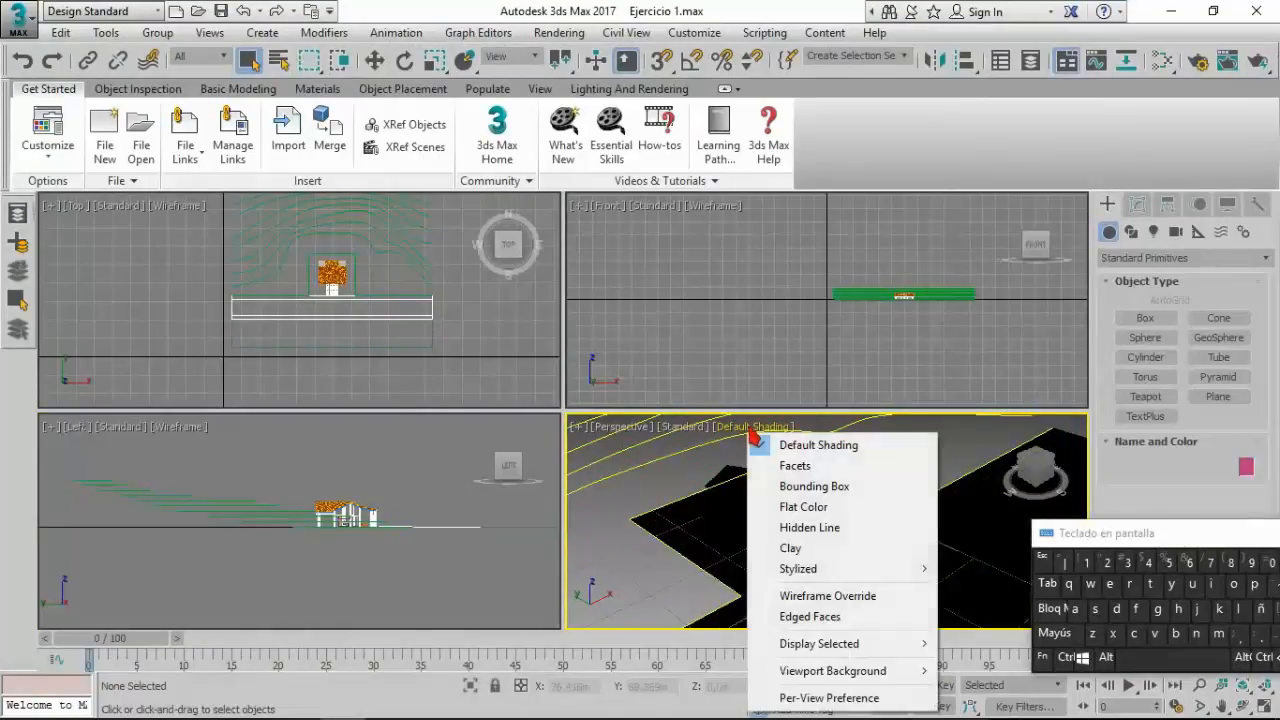
pyautogui.click(800, 548)
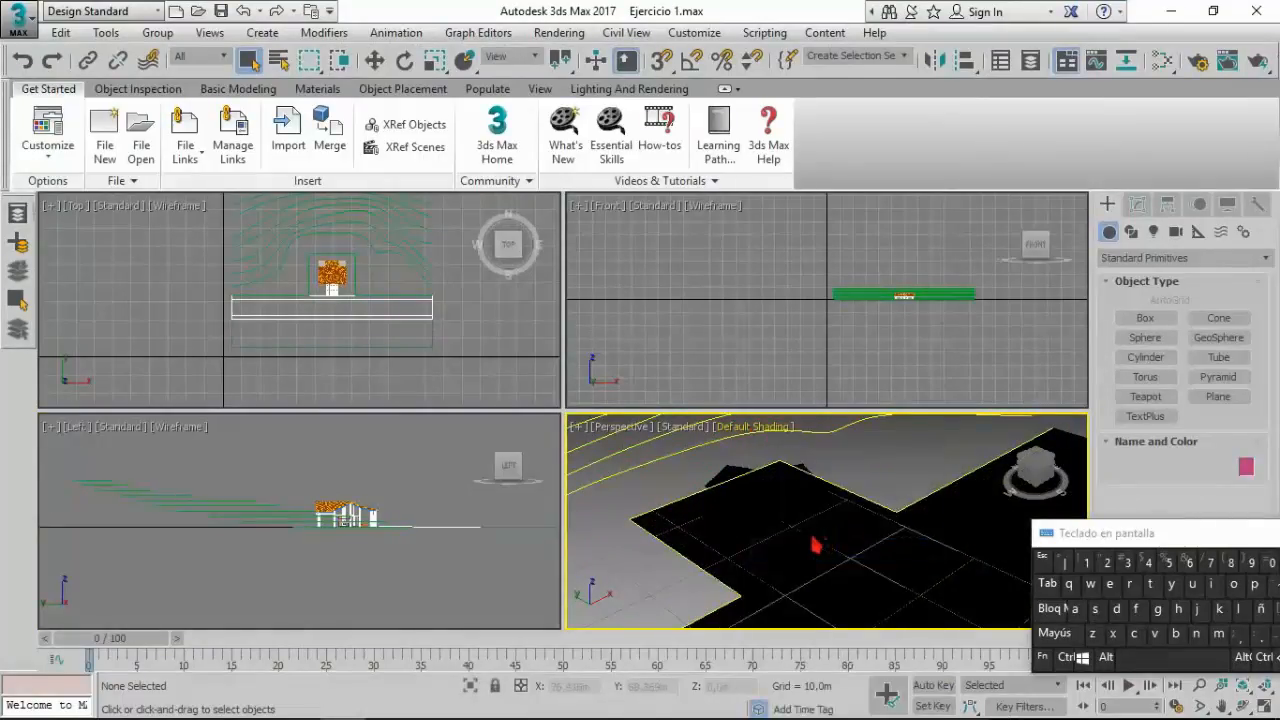
pyautogui.scroll(3, 790, 515)
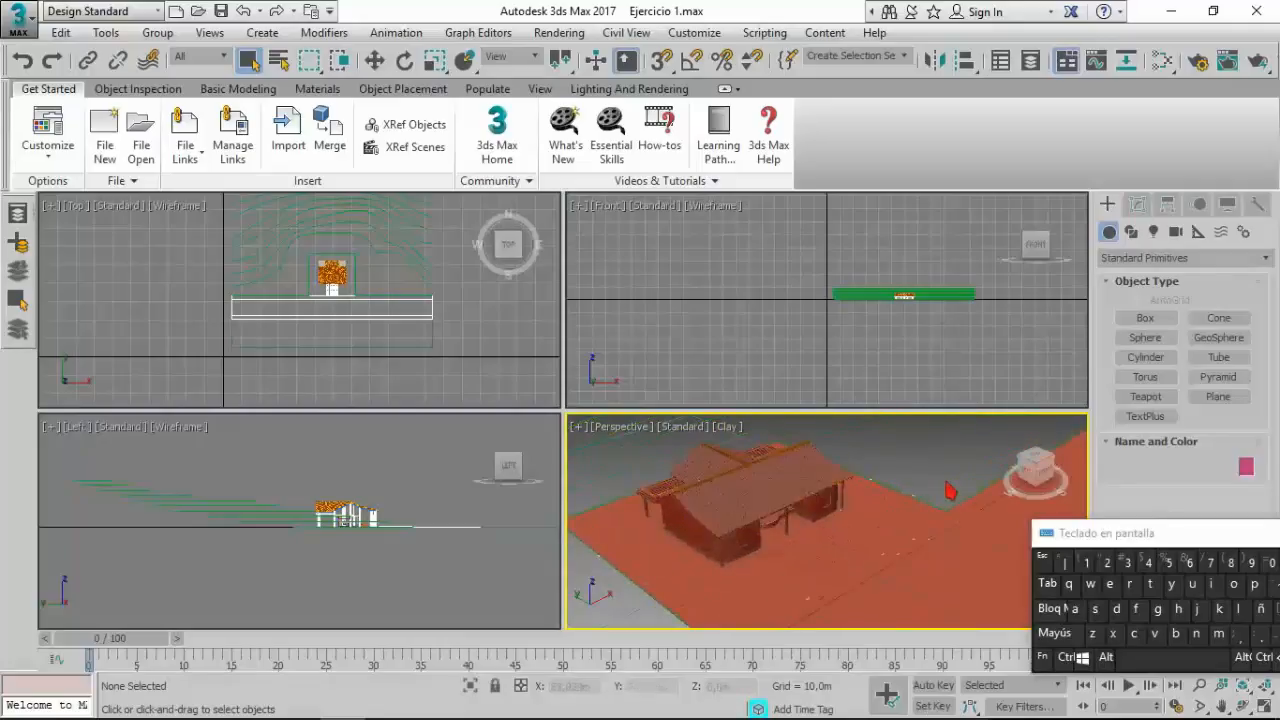
pyautogui.scroll(-3, 955, 485)
# Step: Turn the Front viewport into an orthographic corner view from above, framed on the house
pyautogui.click(943, 358)
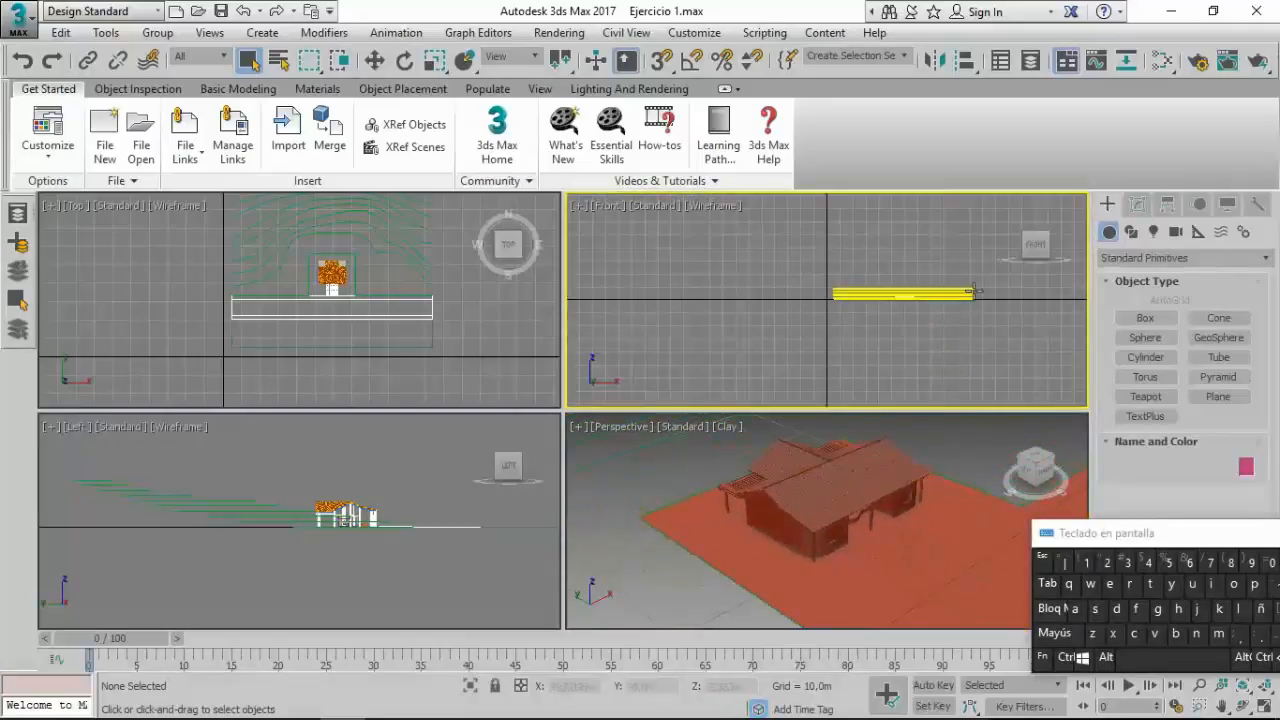
pyautogui.scroll(3, 975, 291)
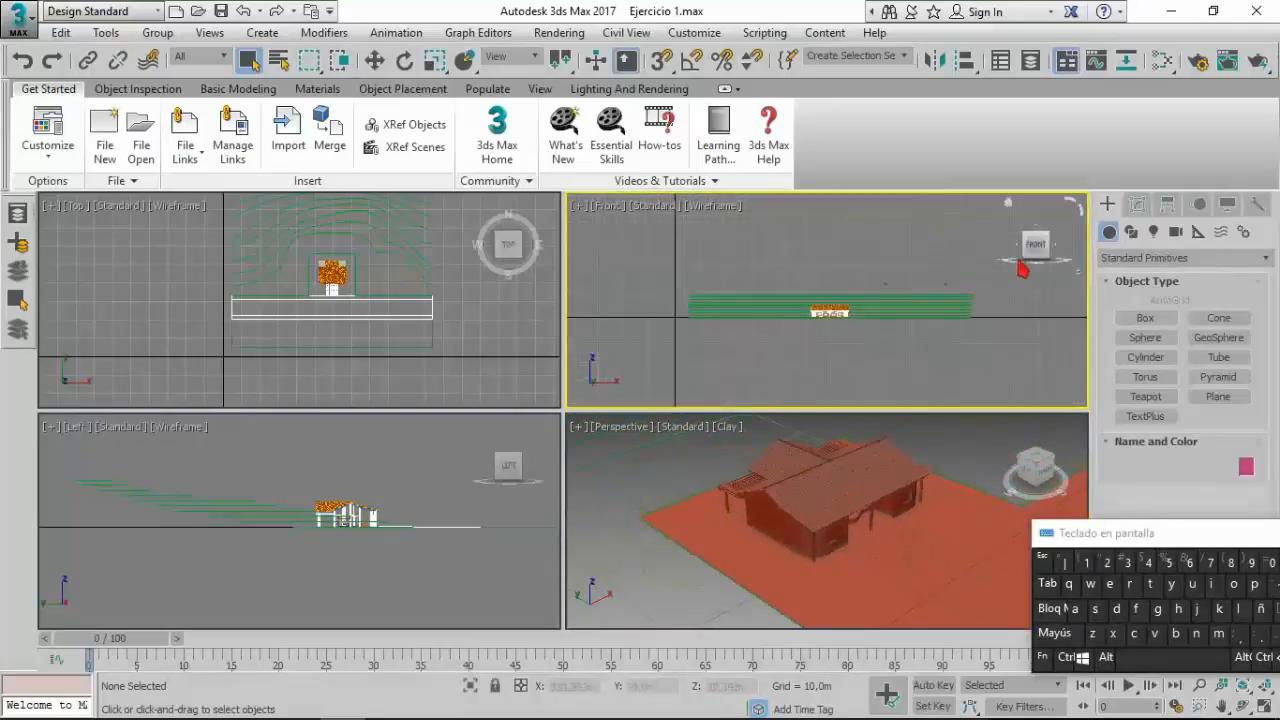
pyautogui.scroll(3, 1012, 248)
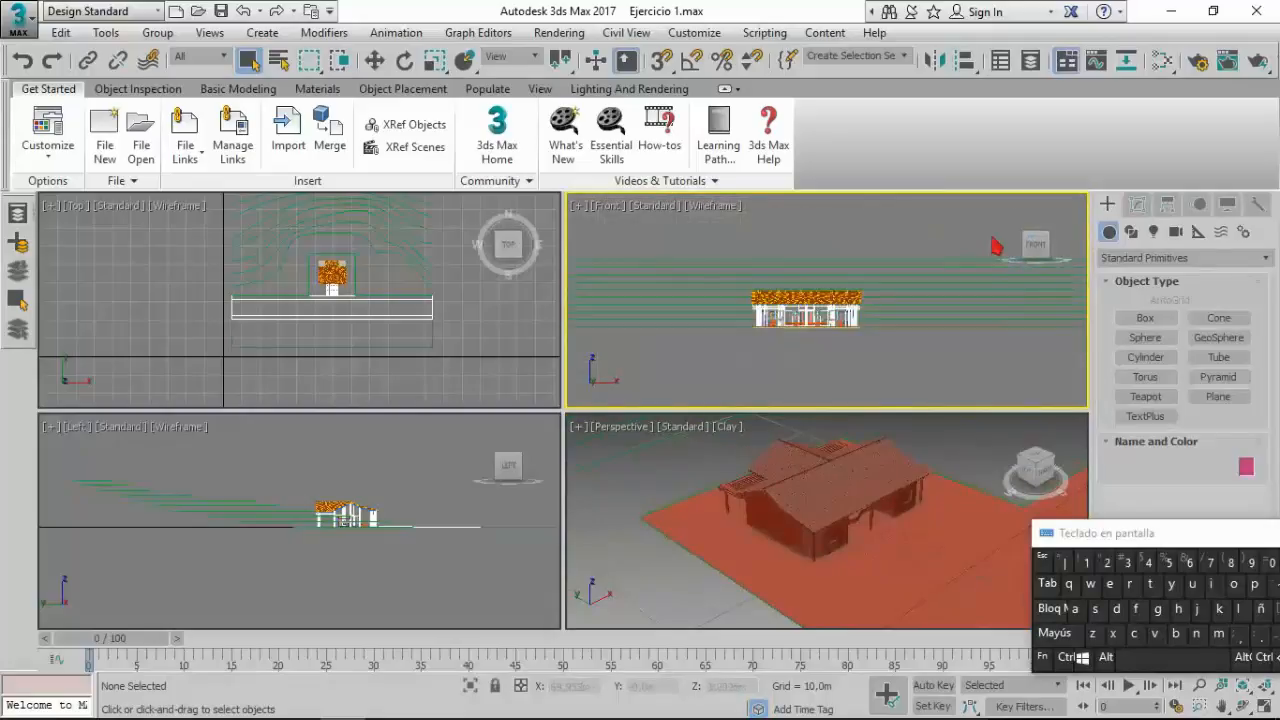
pyautogui.click(1027, 235)
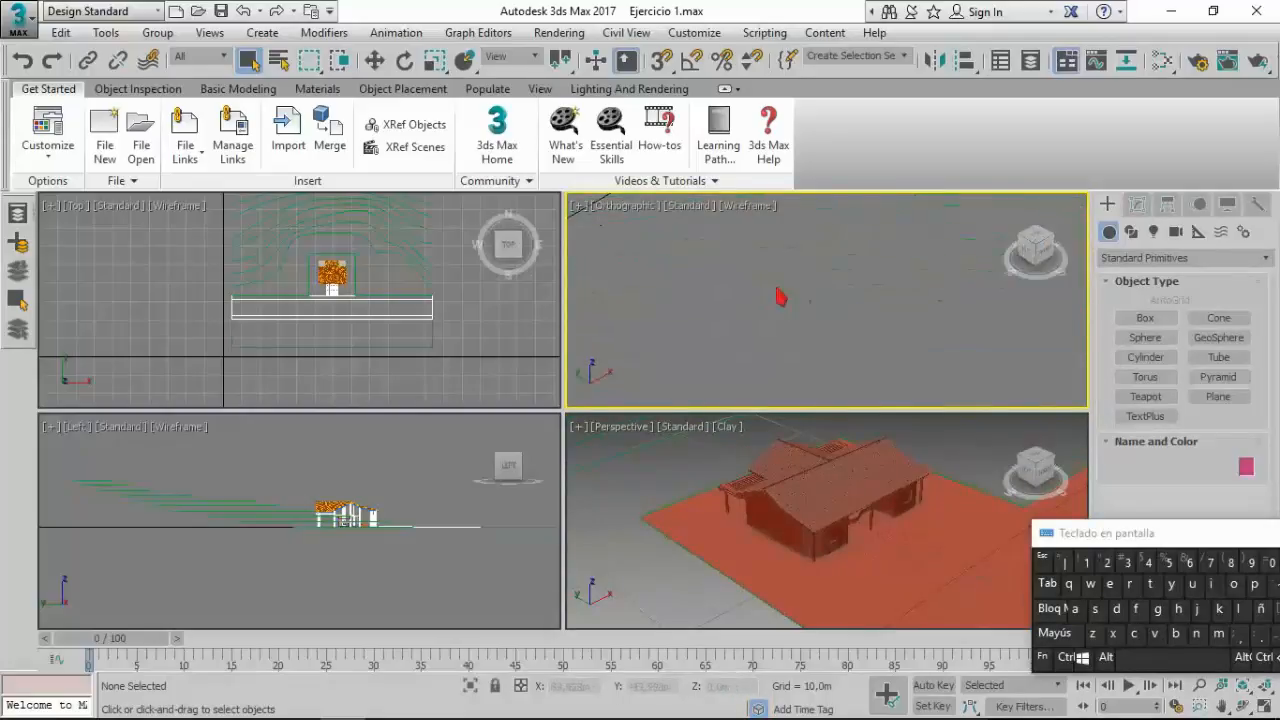
pyautogui.moveTo(720, 265); pyautogui.dragTo(874, 337, button='middle')
pyautogui.moveTo(780, 248); pyautogui.dragTo(830, 305, button='middle')
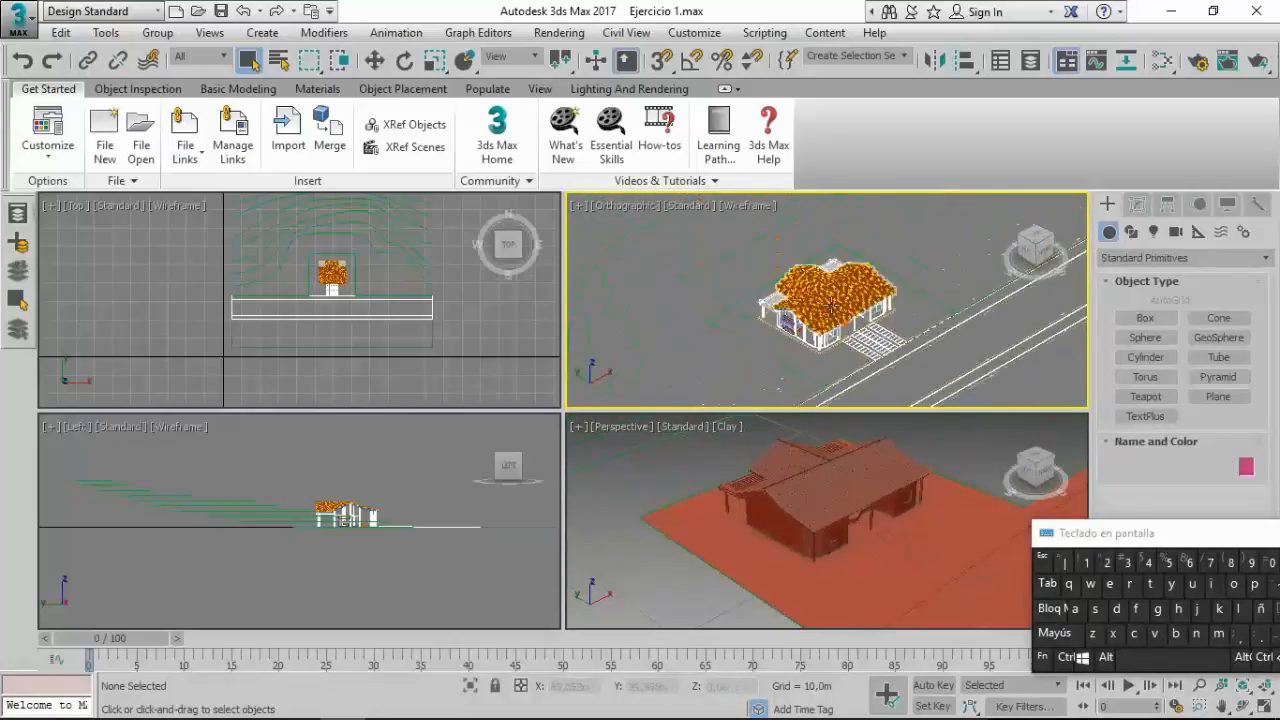
pyautogui.scroll(2, 830, 305)
pyautogui.scroll(2, 830, 305)
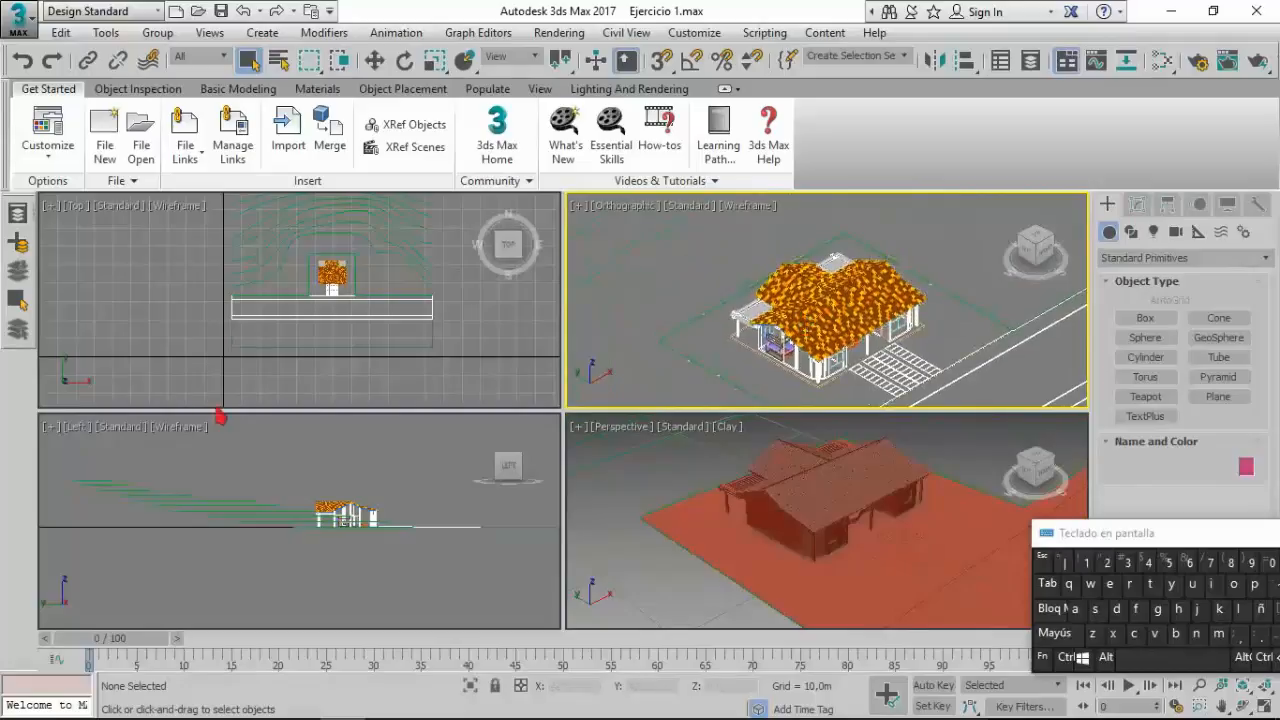
# Step: Open the Layer Explorer listing the imported layers and narrow its window to uncover more of the viewports
pyautogui.click(19, 214)
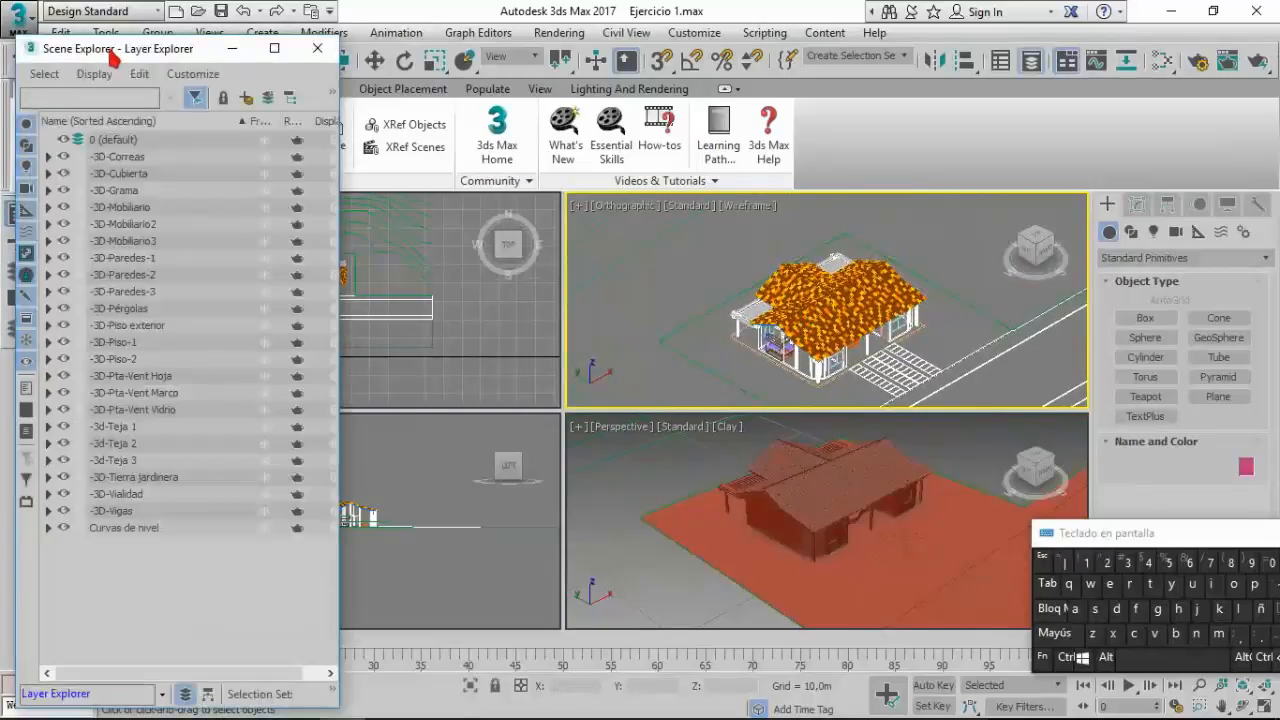
pyautogui.moveTo(113, 57); pyautogui.dragTo(214, 63)
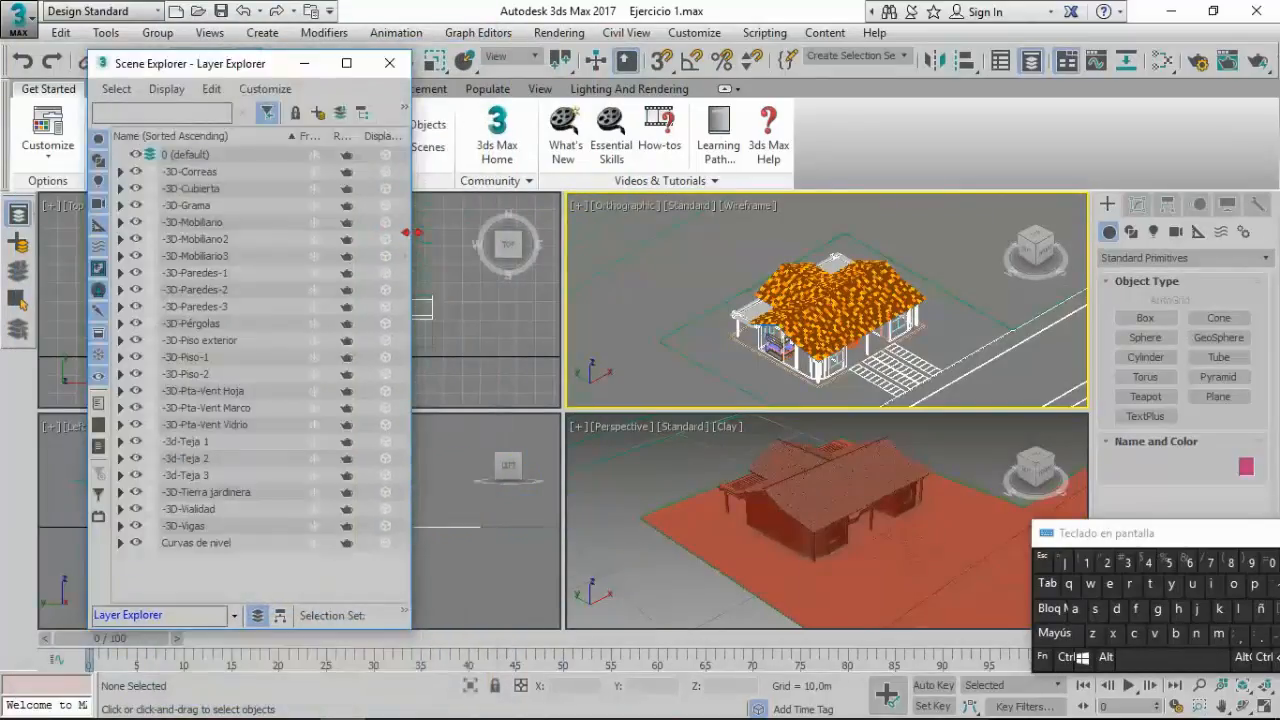
pyautogui.moveTo(410, 232); pyautogui.dragTo(286, 246)
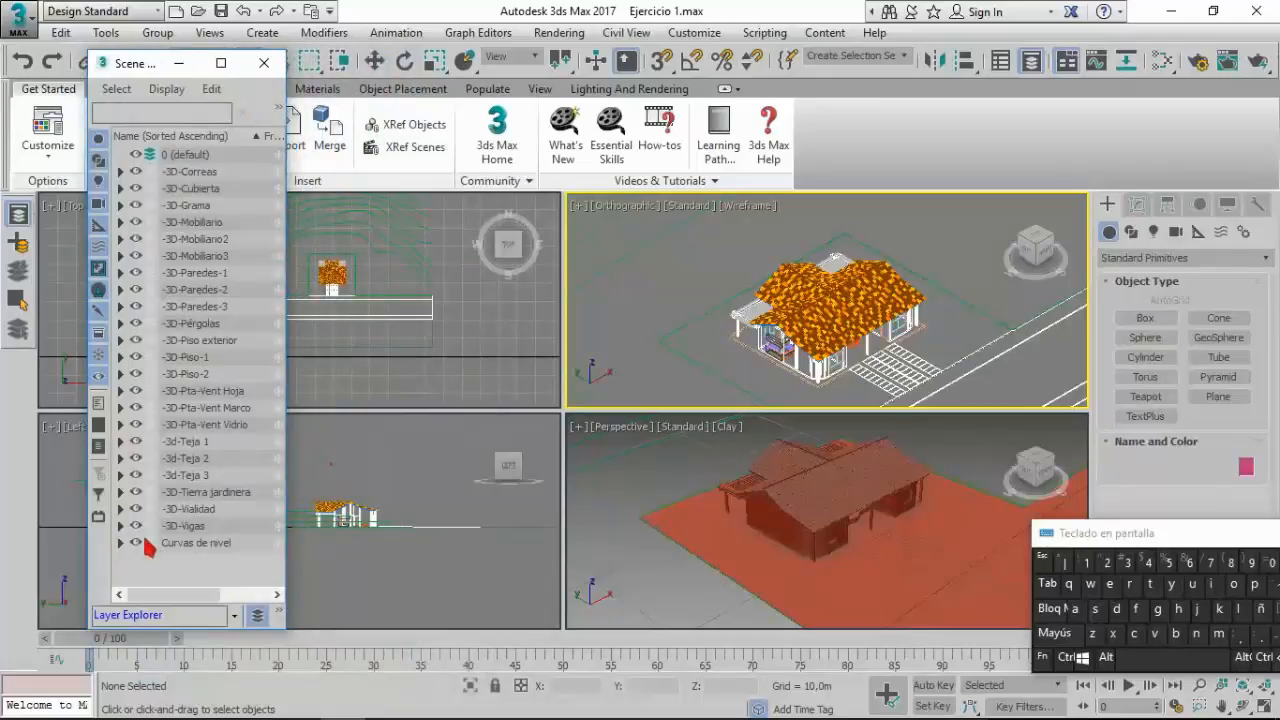
# Step: Hide the Curvas de nivel layer, close the Layer Explorer and make the Top viewport active
pyautogui.click(136, 543)
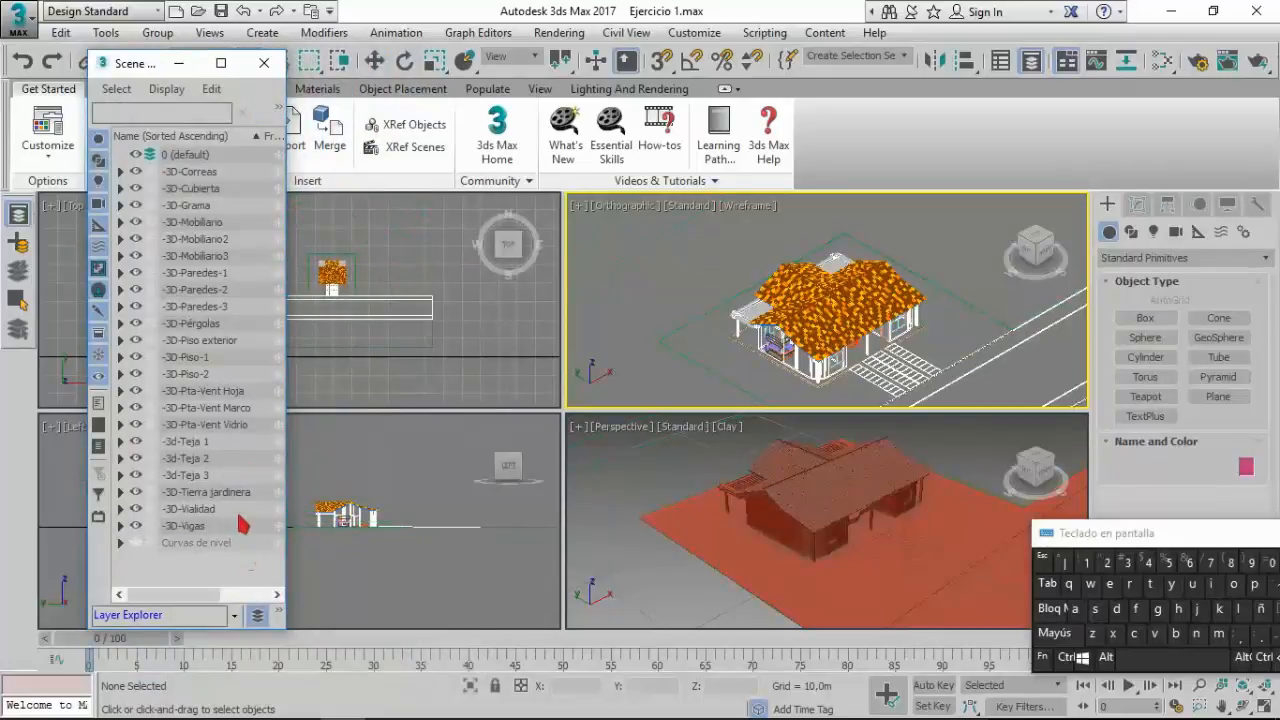
pyautogui.click(18, 214)
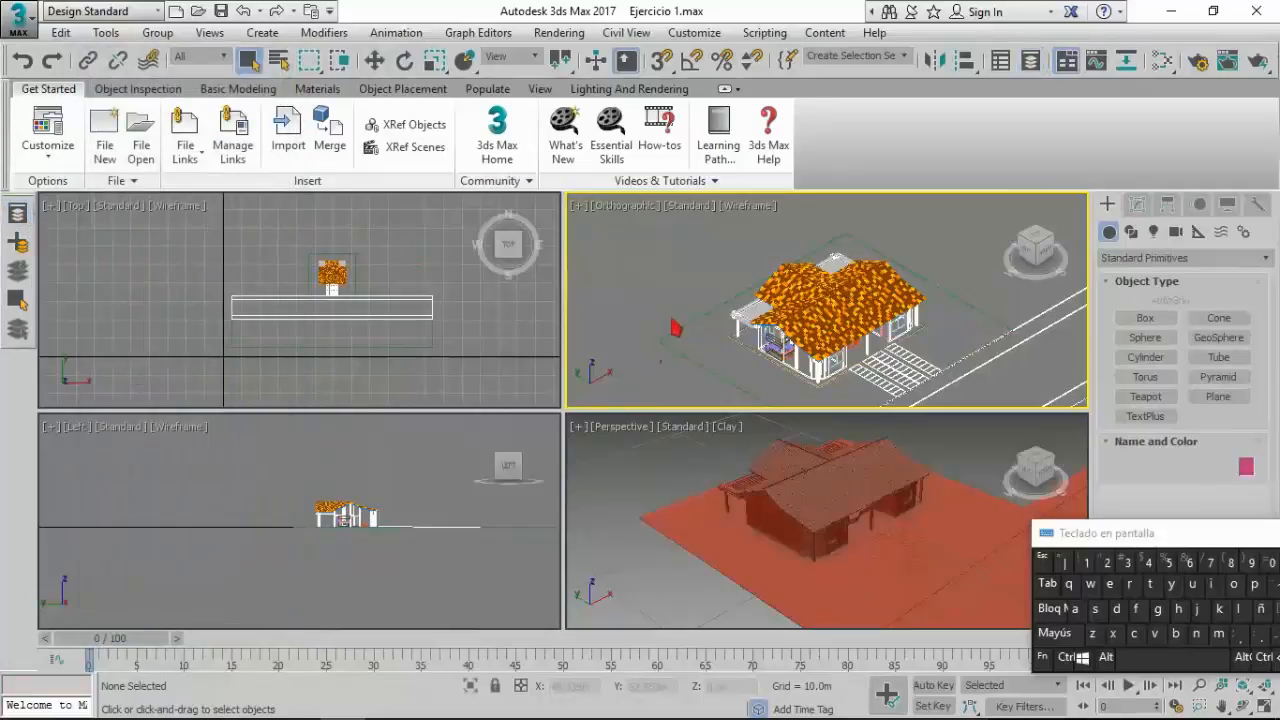
pyautogui.click(177, 257)
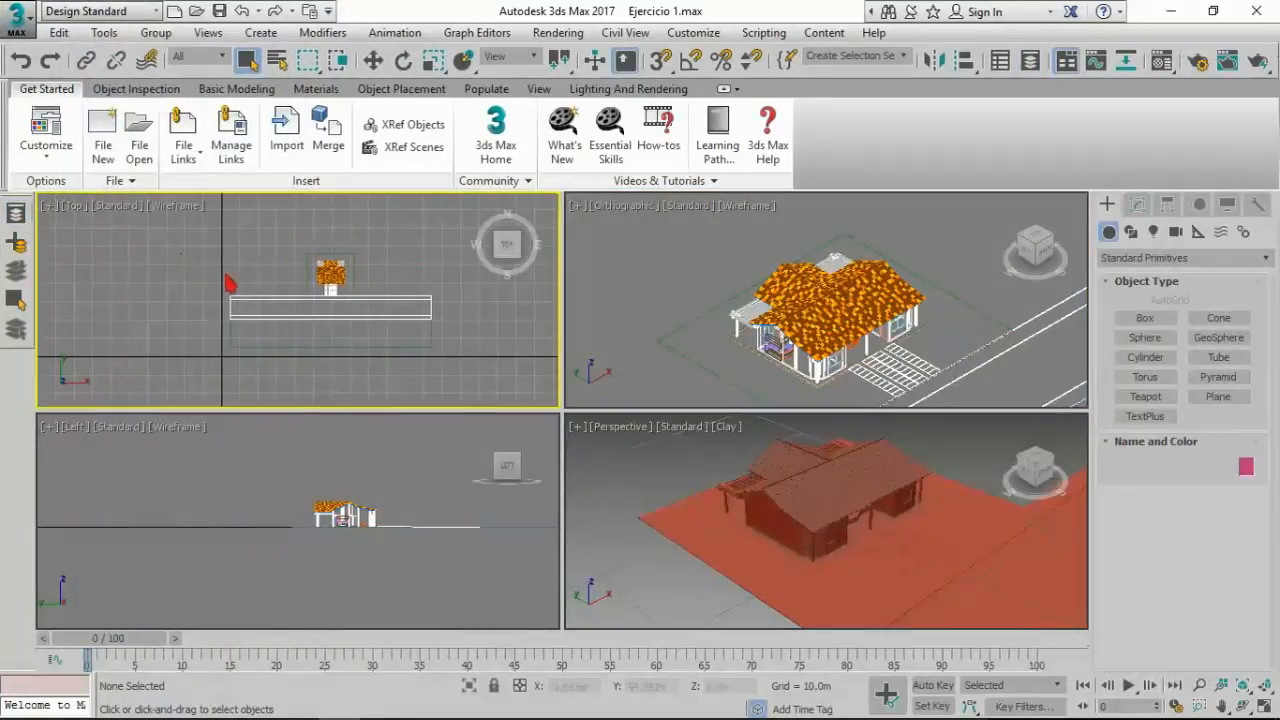
# Step: Open the Compact Material Editor and place its window over the middle of the workspace, off the Top viewport
pyautogui.click(315, 90)
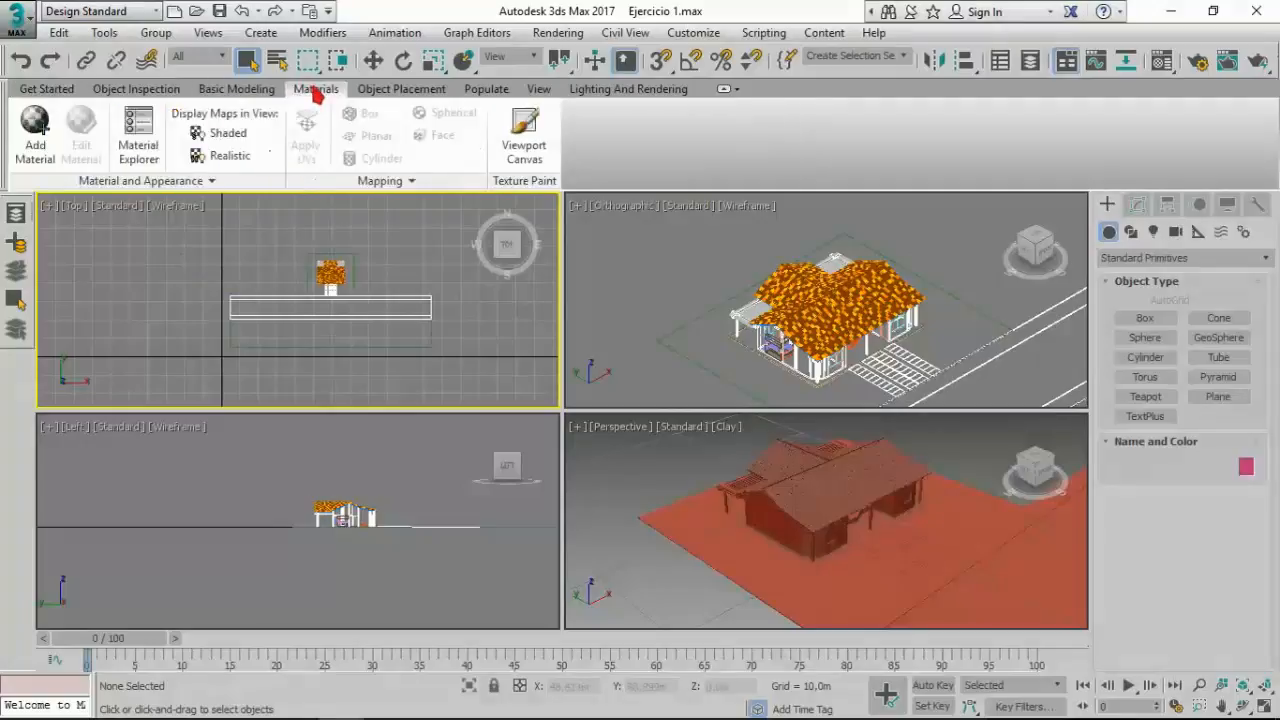
pyautogui.click(211, 181)
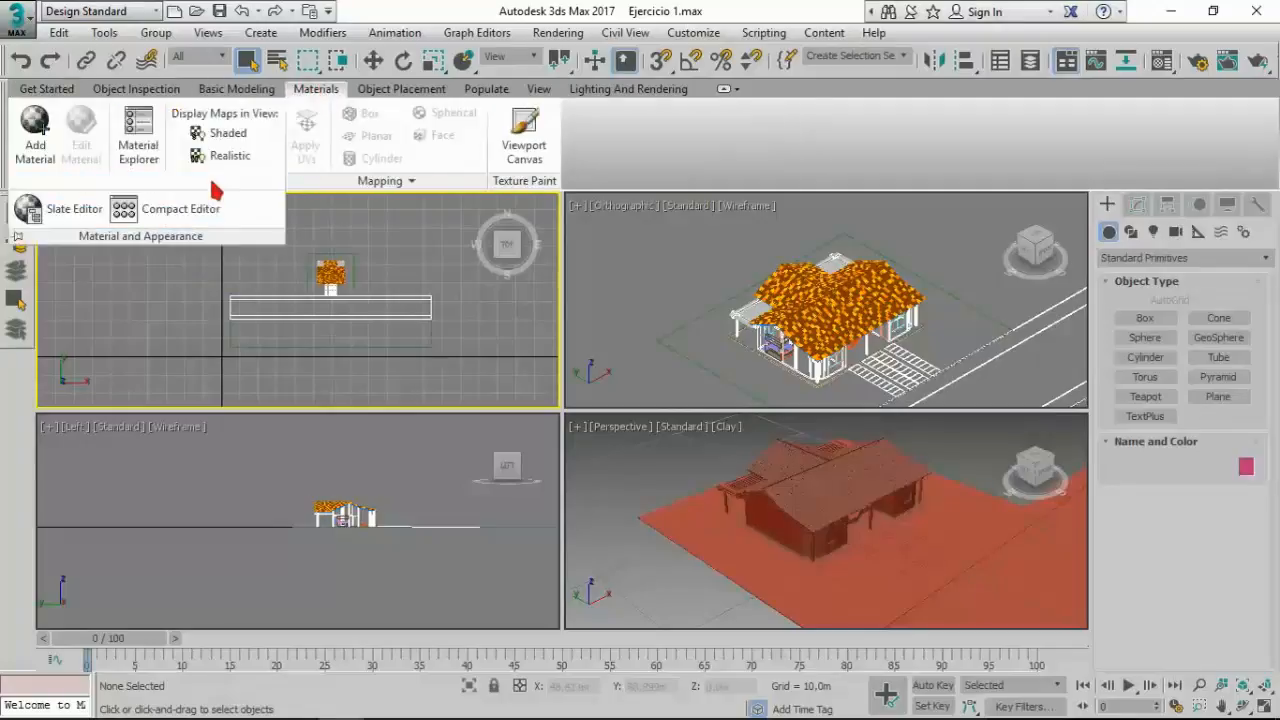
pyautogui.click(126, 212)
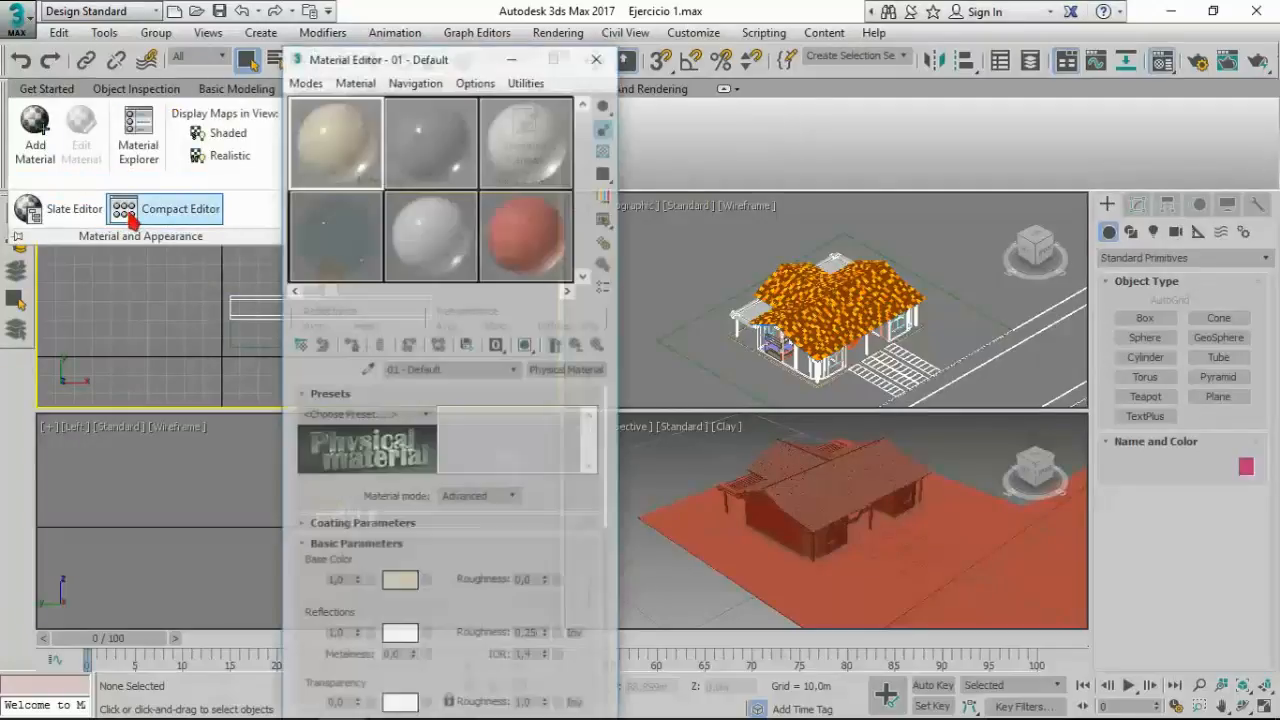
pyautogui.moveTo(367, 57); pyautogui.dragTo(731, 68)
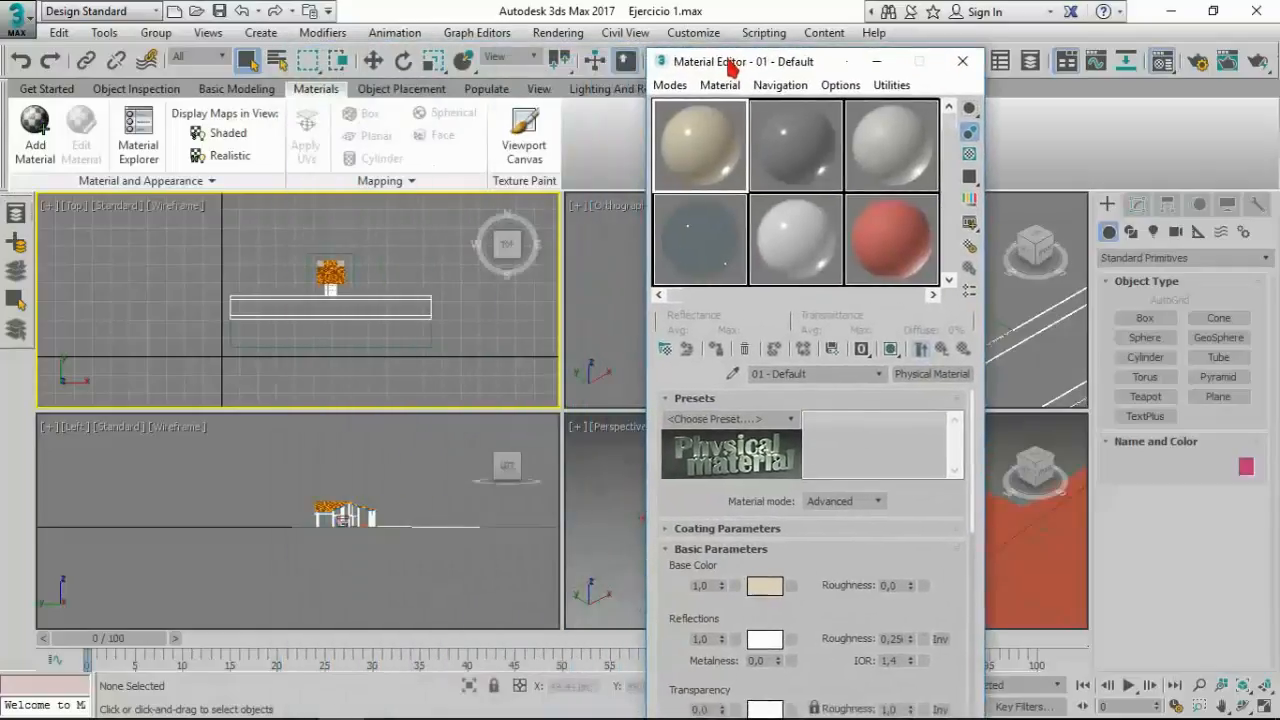
# Step: Select the third material slot, show the slots as 5 X 3 Sample Windows and adjust the editor window to fit
pyautogui.click(930, 140)
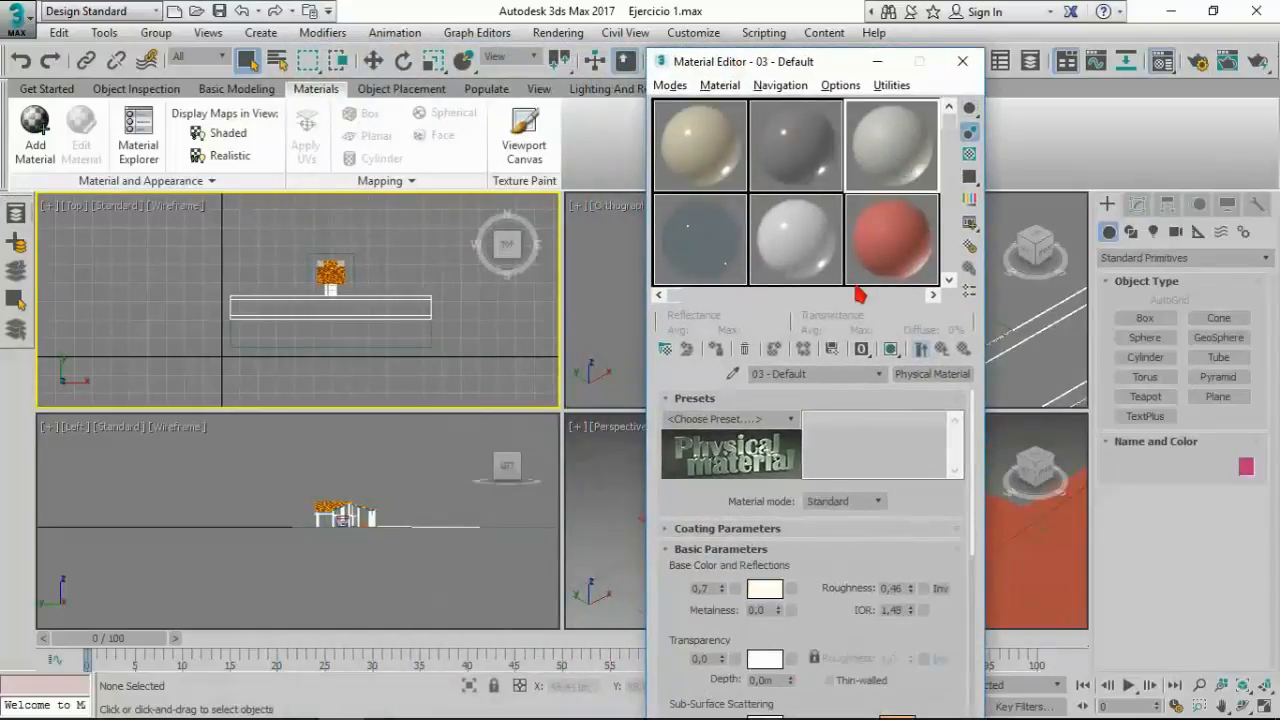
pyautogui.rightClick(859, 179)
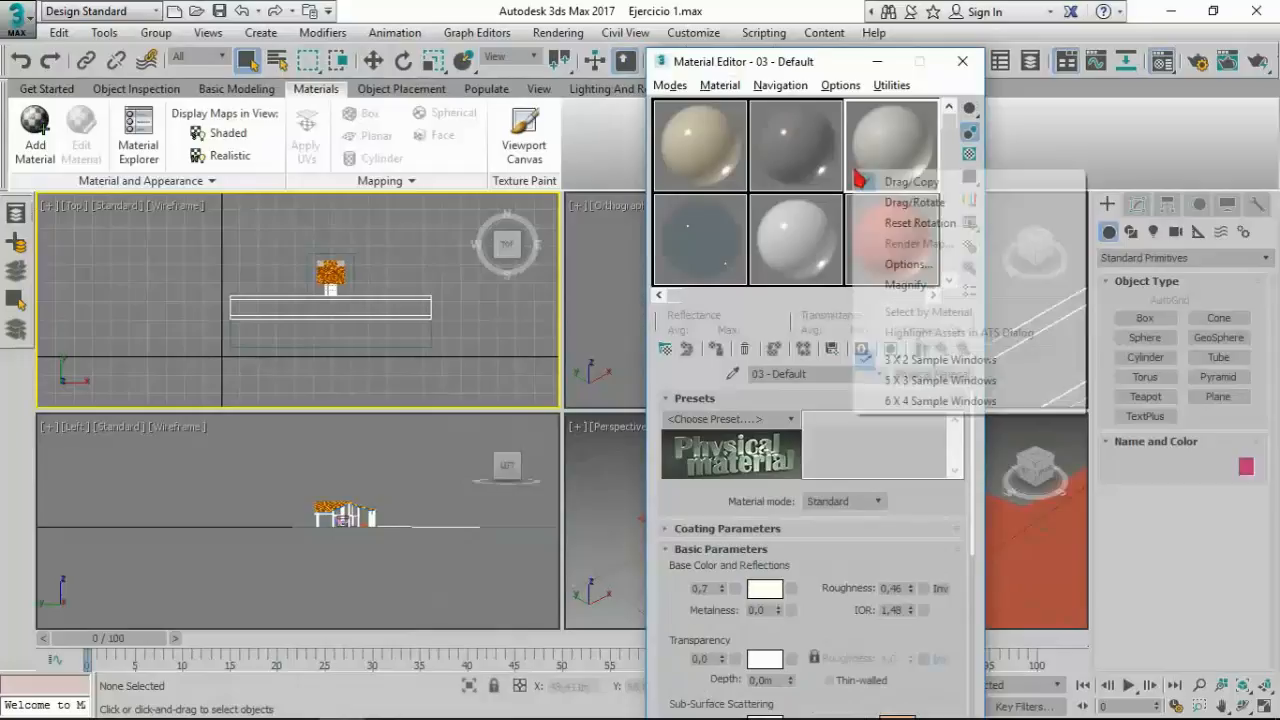
pyautogui.click(920, 380)
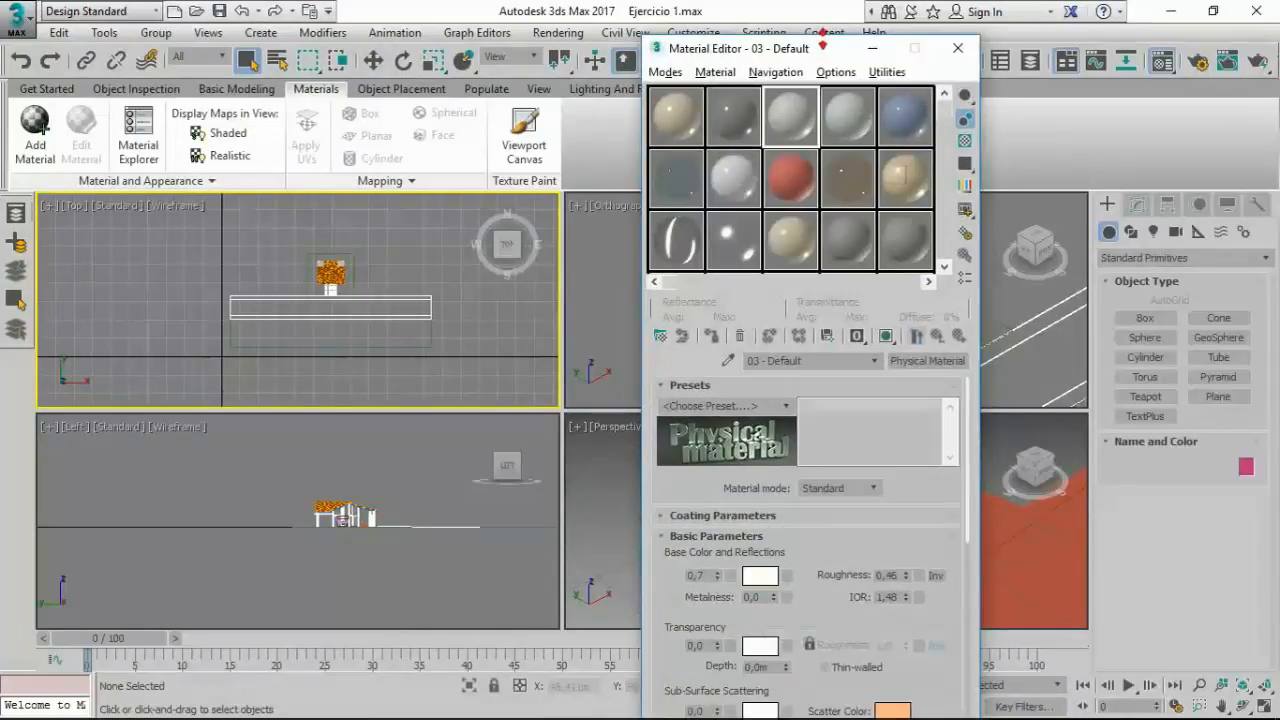
pyautogui.moveTo(822, 38); pyautogui.dragTo(824, 66)
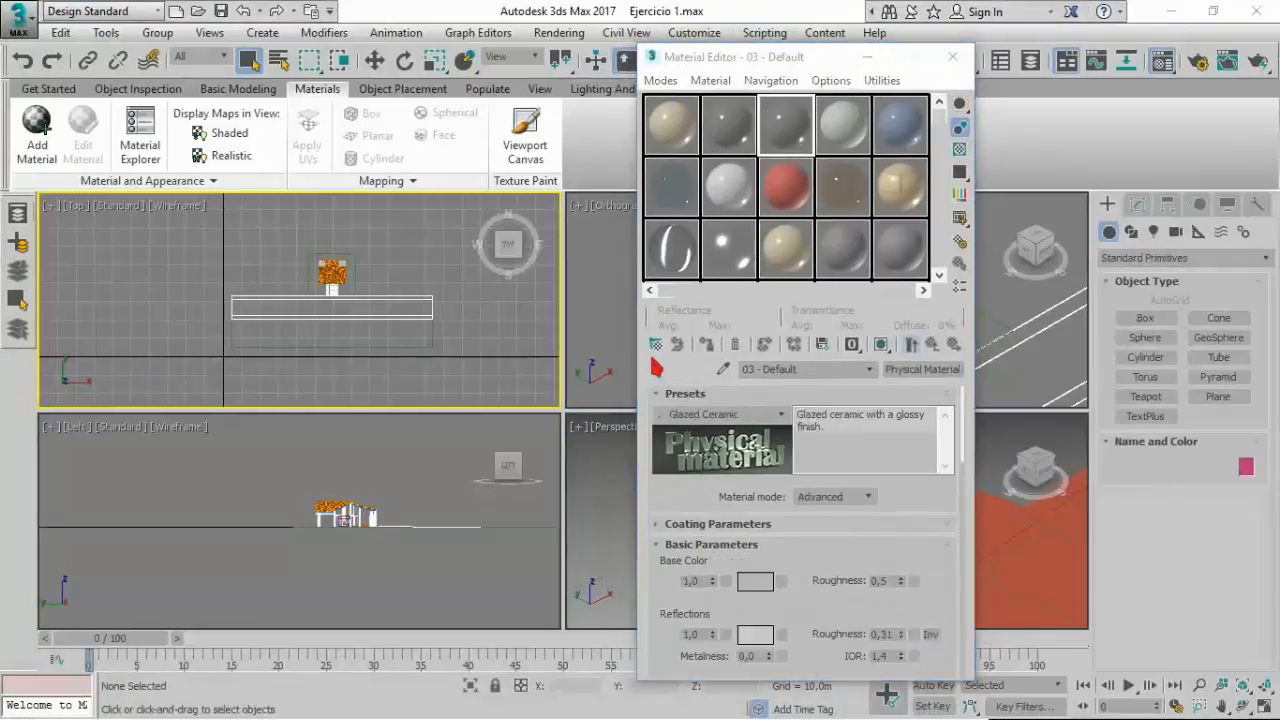
# Step: Open the Material/Map Browser over the Material Editor and collapse its Materials and Maps groups to reach the Autodesk Material Library
pyautogui.click(657, 345)
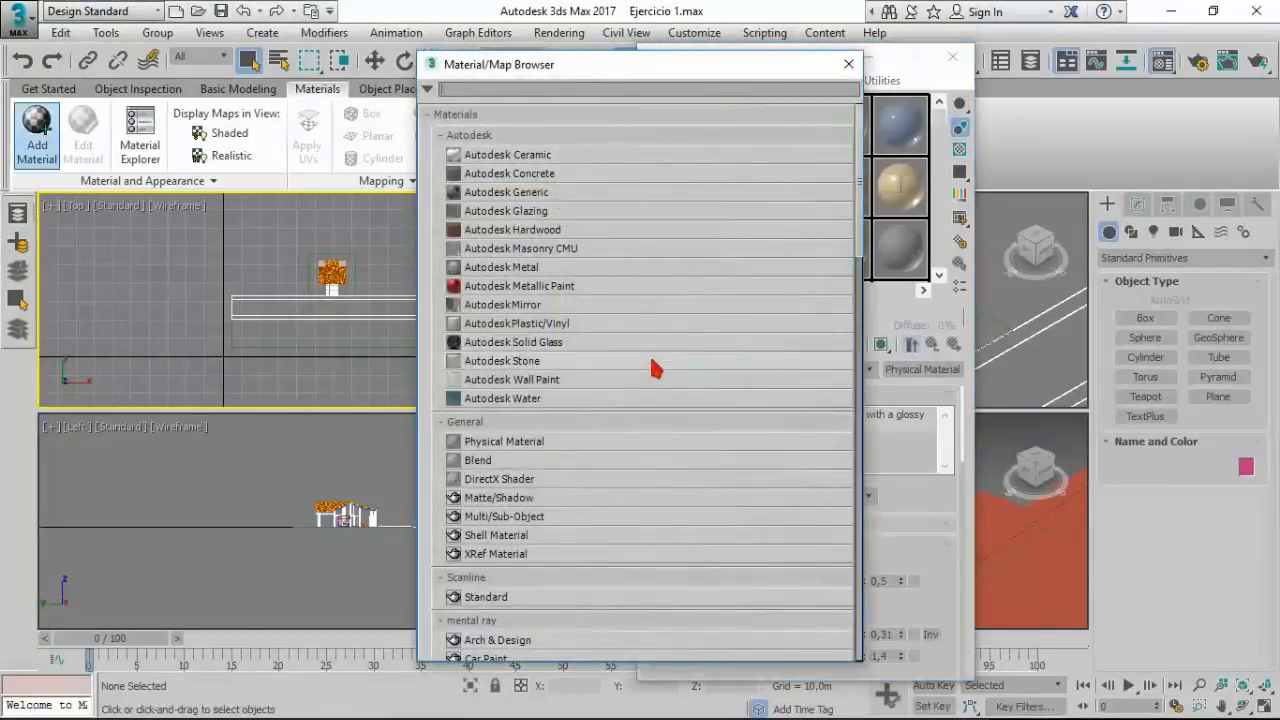
pyautogui.moveTo(506, 63); pyautogui.dragTo(755, 50)
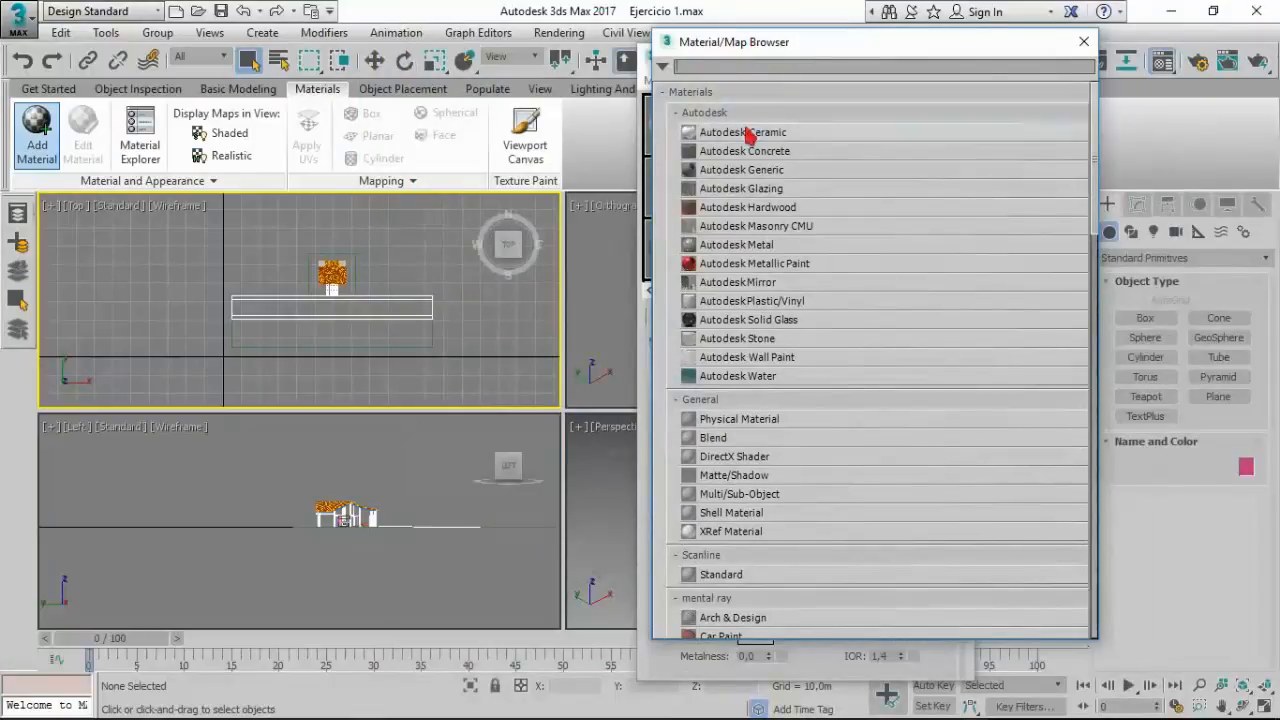
pyautogui.click(662, 93)
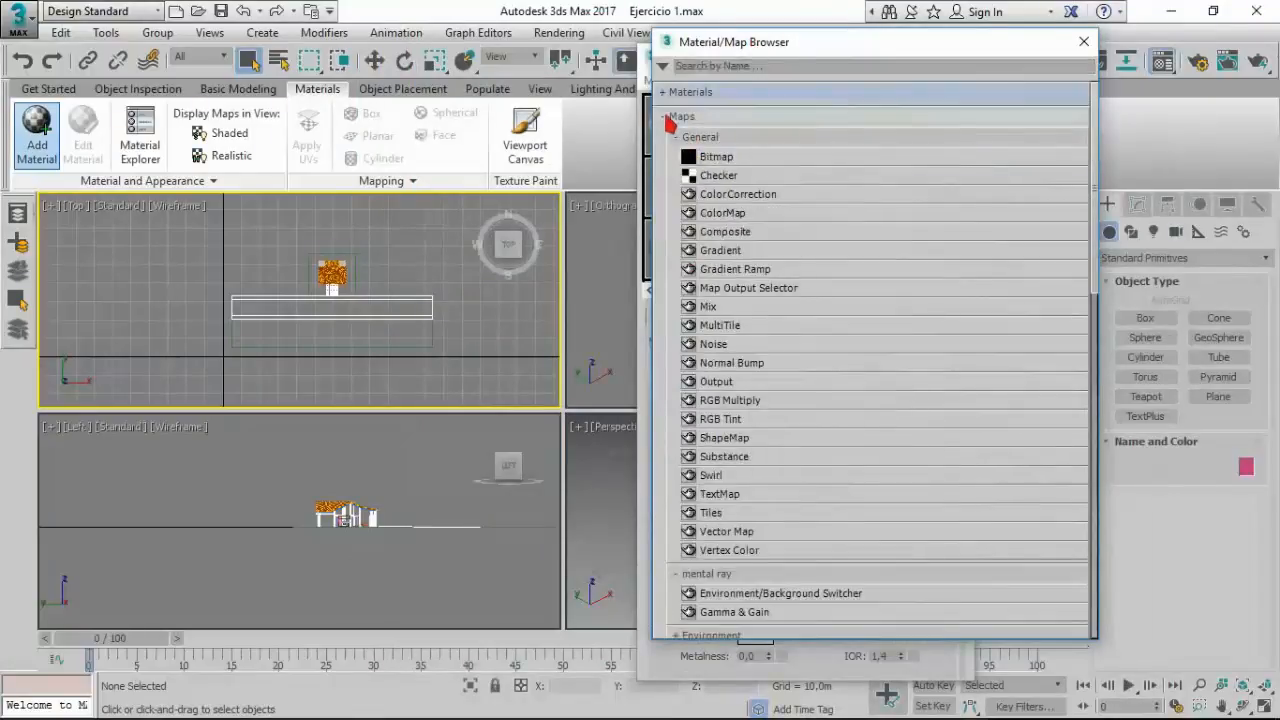
pyautogui.click(662, 116)
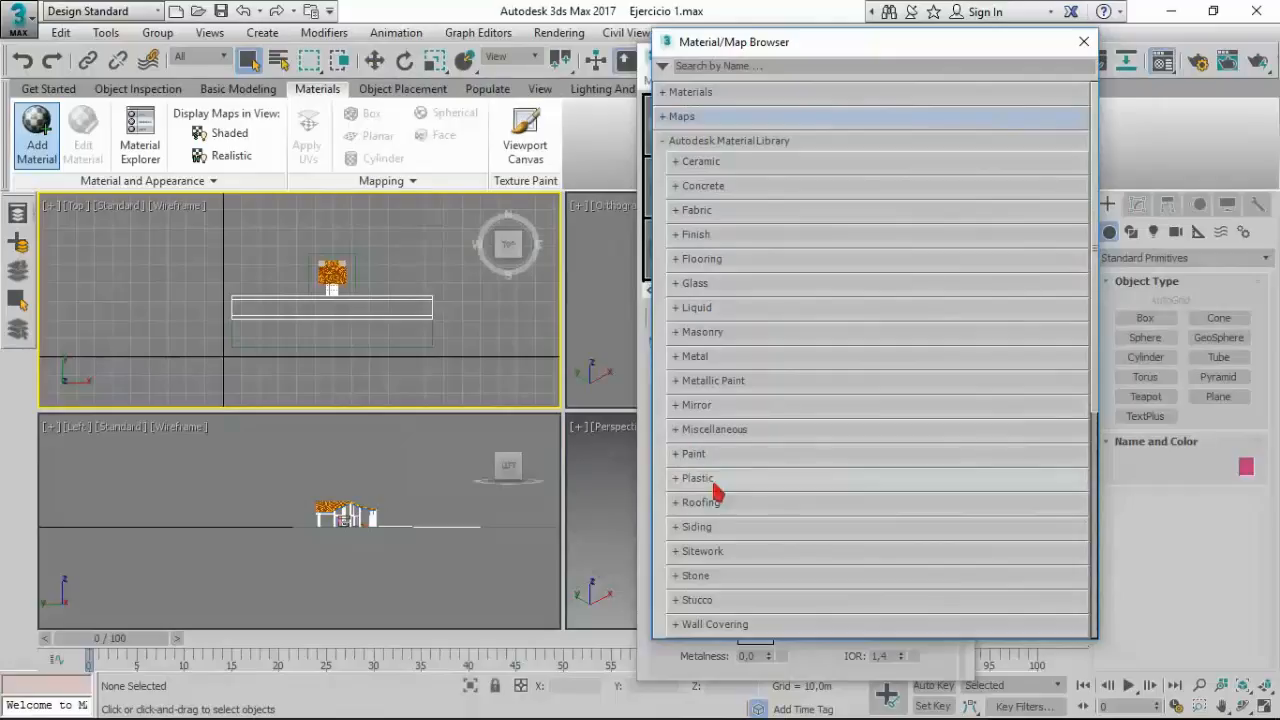
pyautogui.moveTo(1099, 295); pyautogui.dragTo(1071, 289)
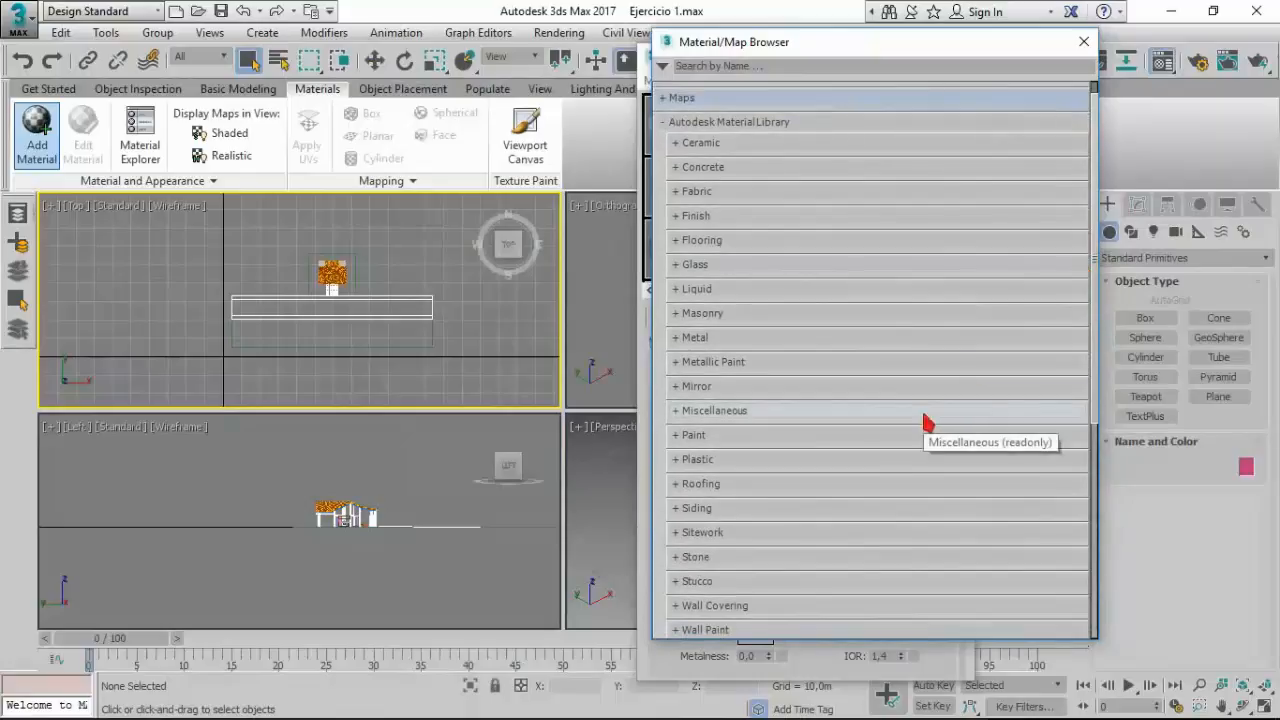
# Step: Expand the Stone and Stucco categories of the Autodesk Material Library and browse their materials
pyautogui.click(676, 558)
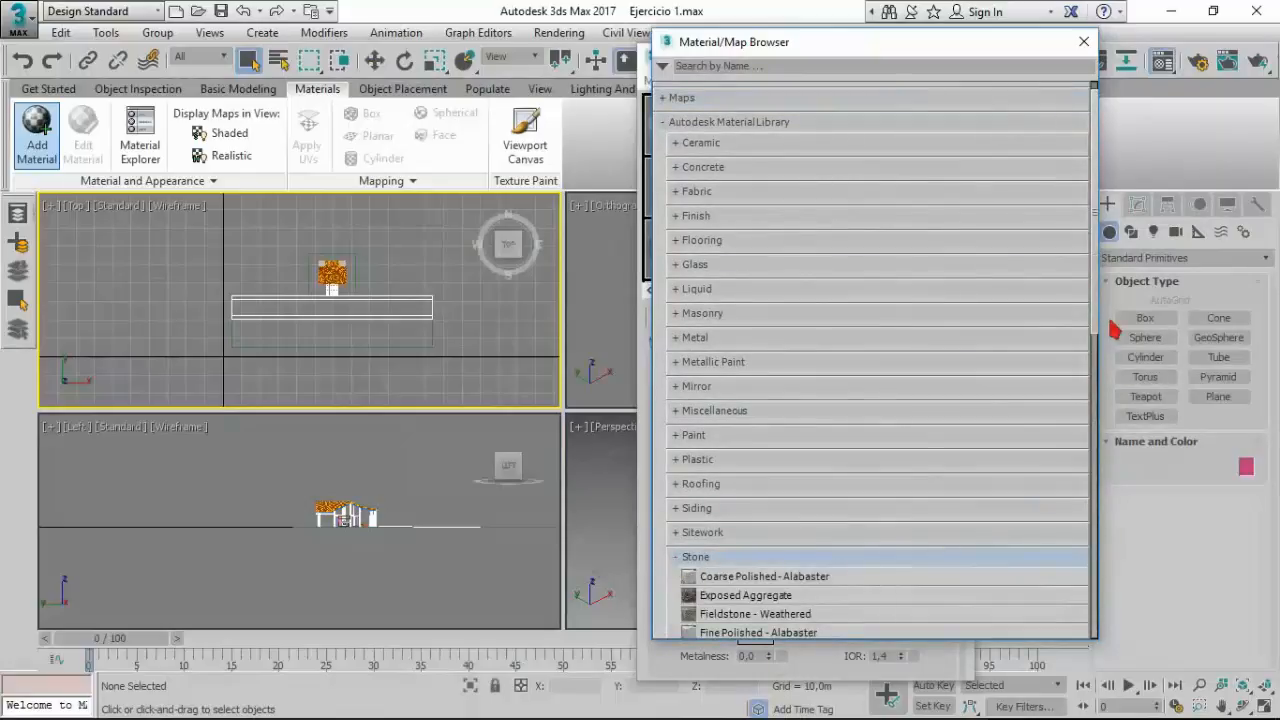
pyautogui.moveTo(1100, 320); pyautogui.dragTo(1120, 480)
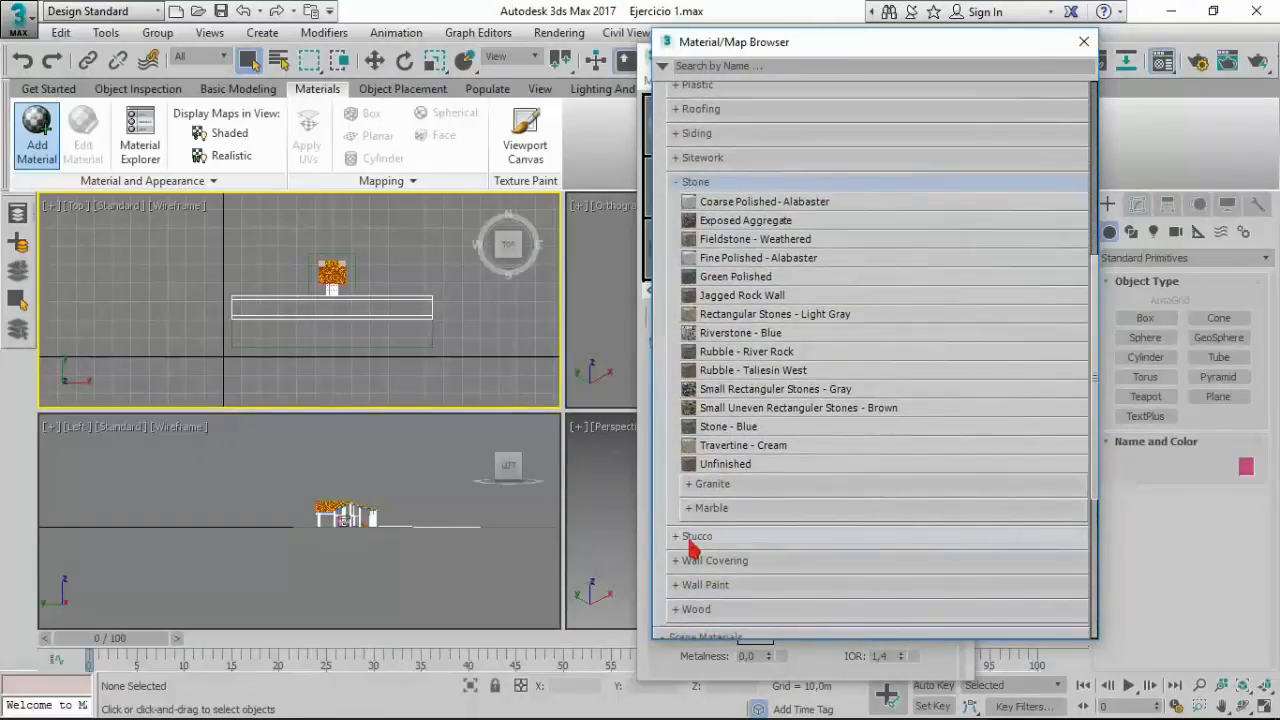
pyautogui.click(677, 538)
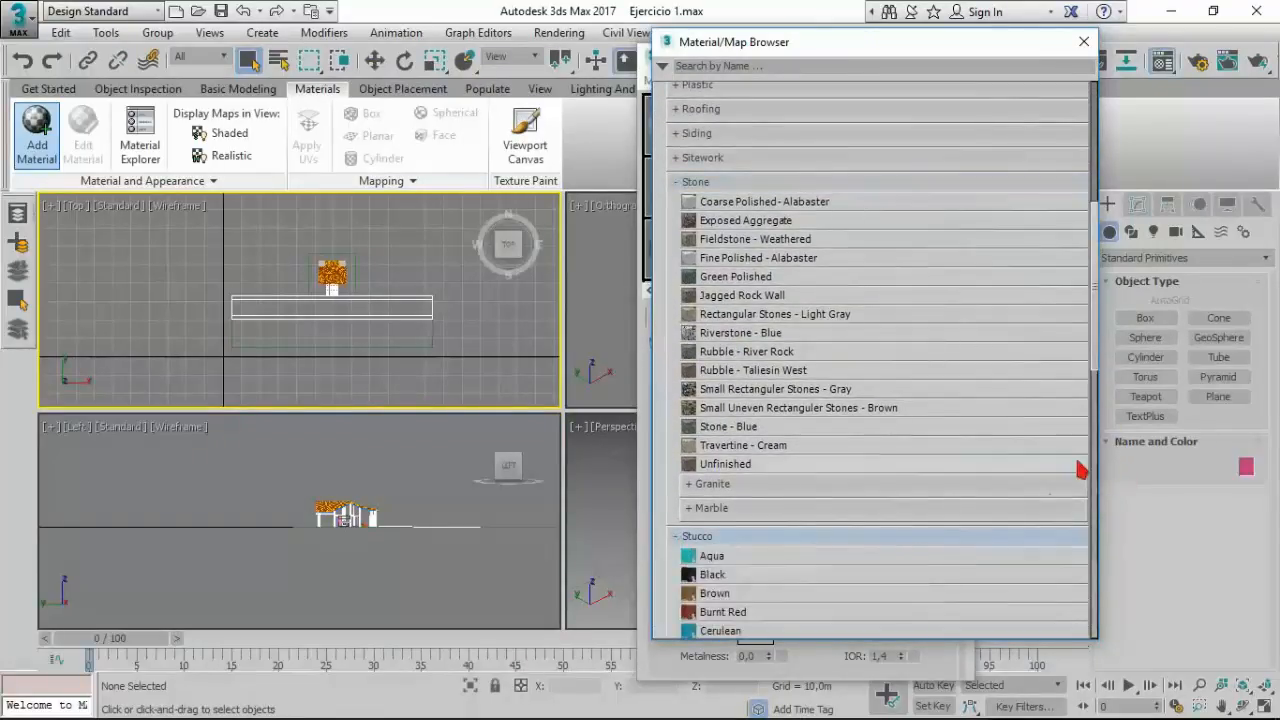
pyautogui.moveTo(1097, 357); pyautogui.dragTo(1070, 205)
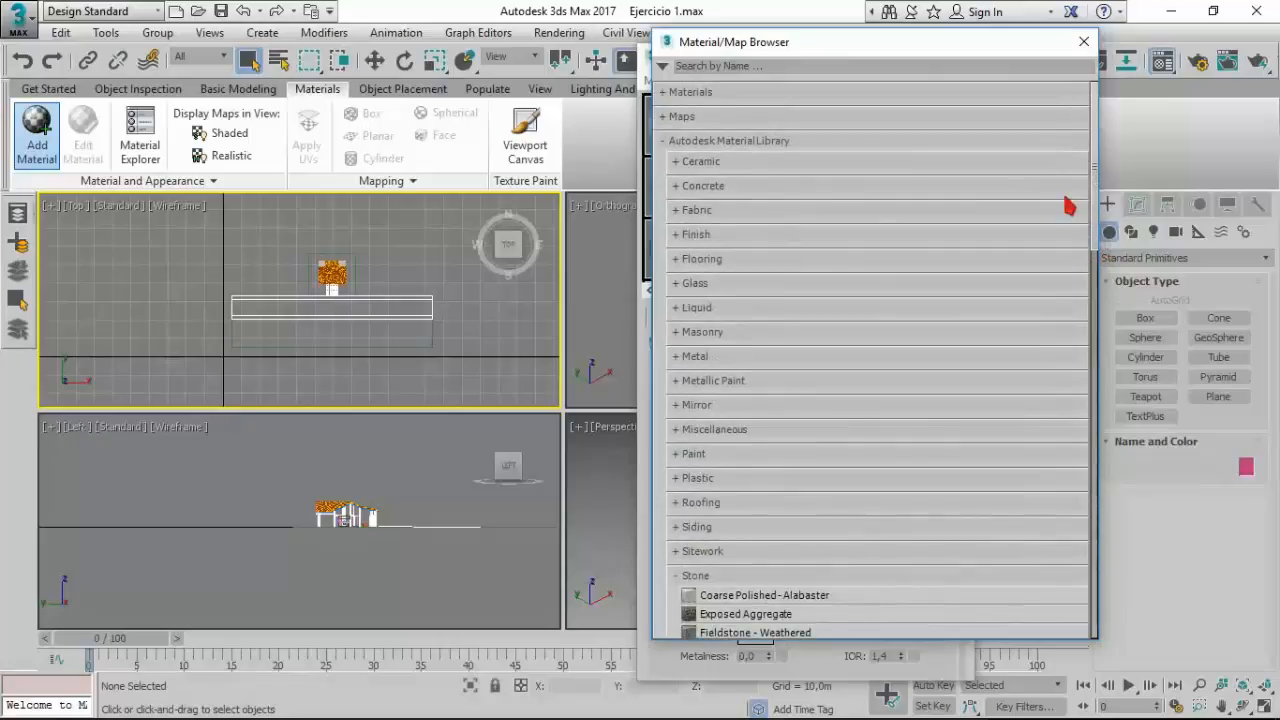
# Step: Display the Autodesk Material Library and its subgroups as Medium Icons, bringing the Stone and Stucco thumbnails into view
pyautogui.rightClick(812, 142)
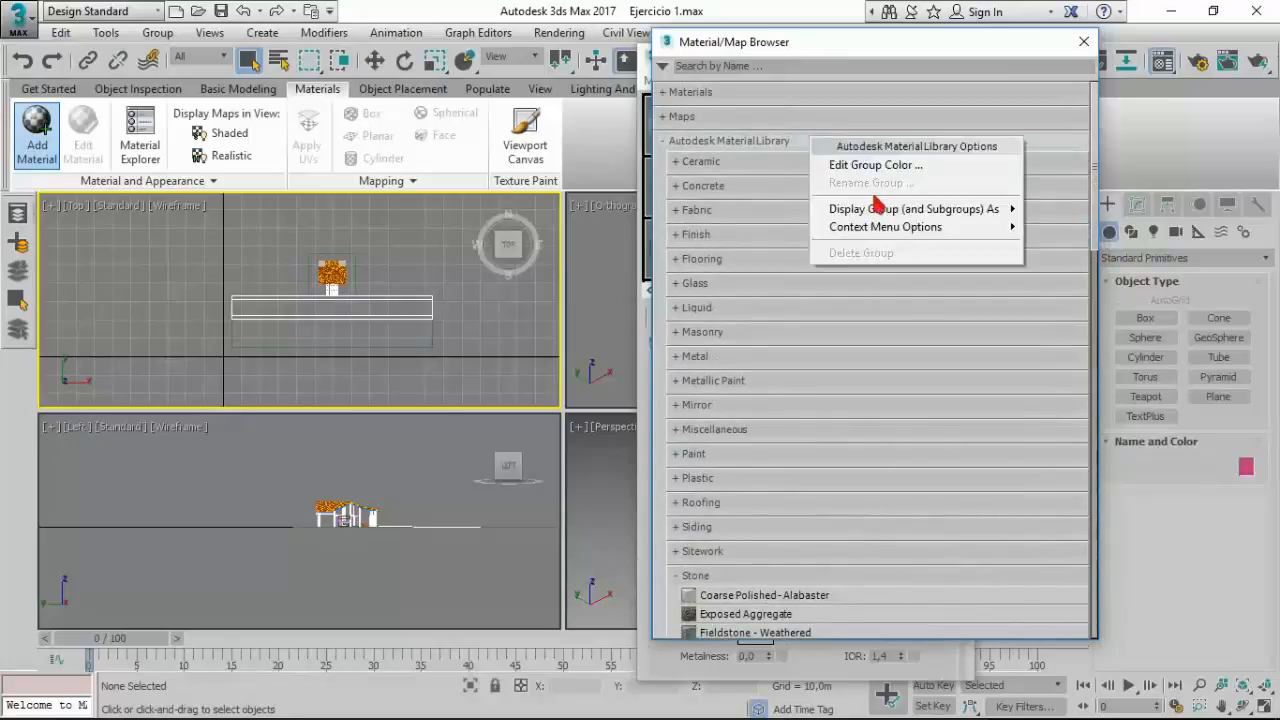
pyautogui.moveTo(886, 209)
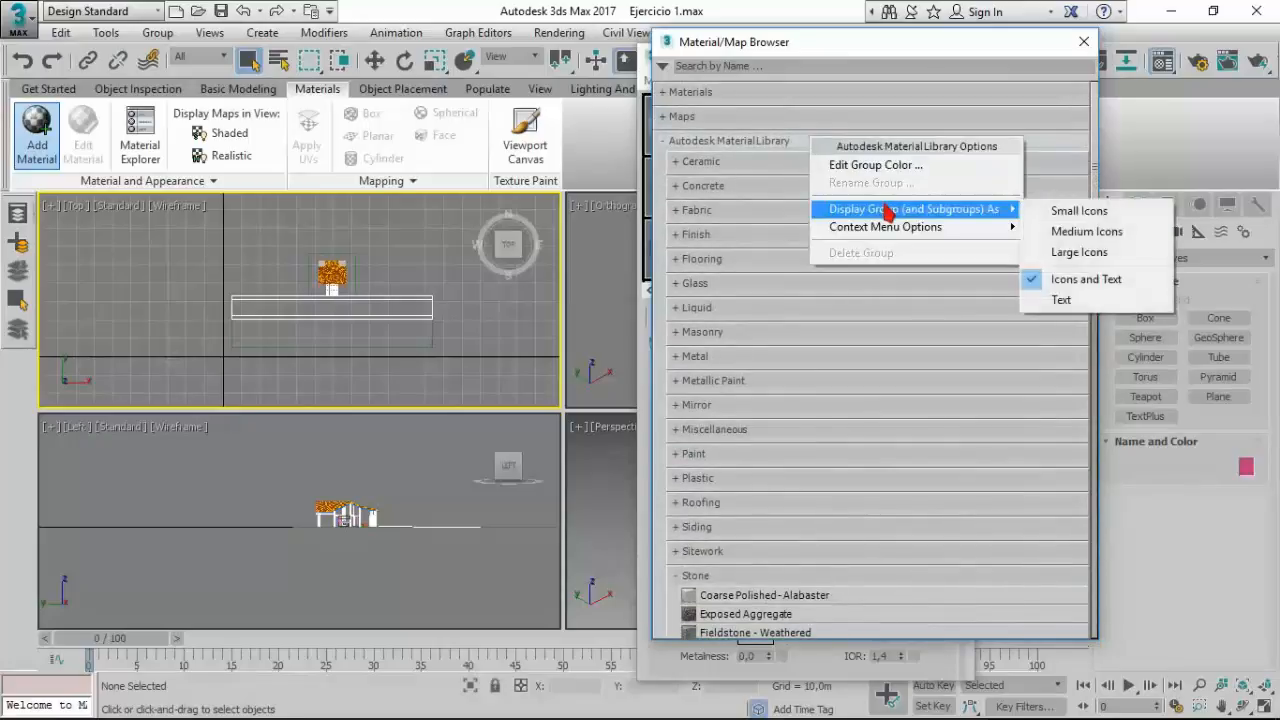
pyautogui.click(1104, 236)
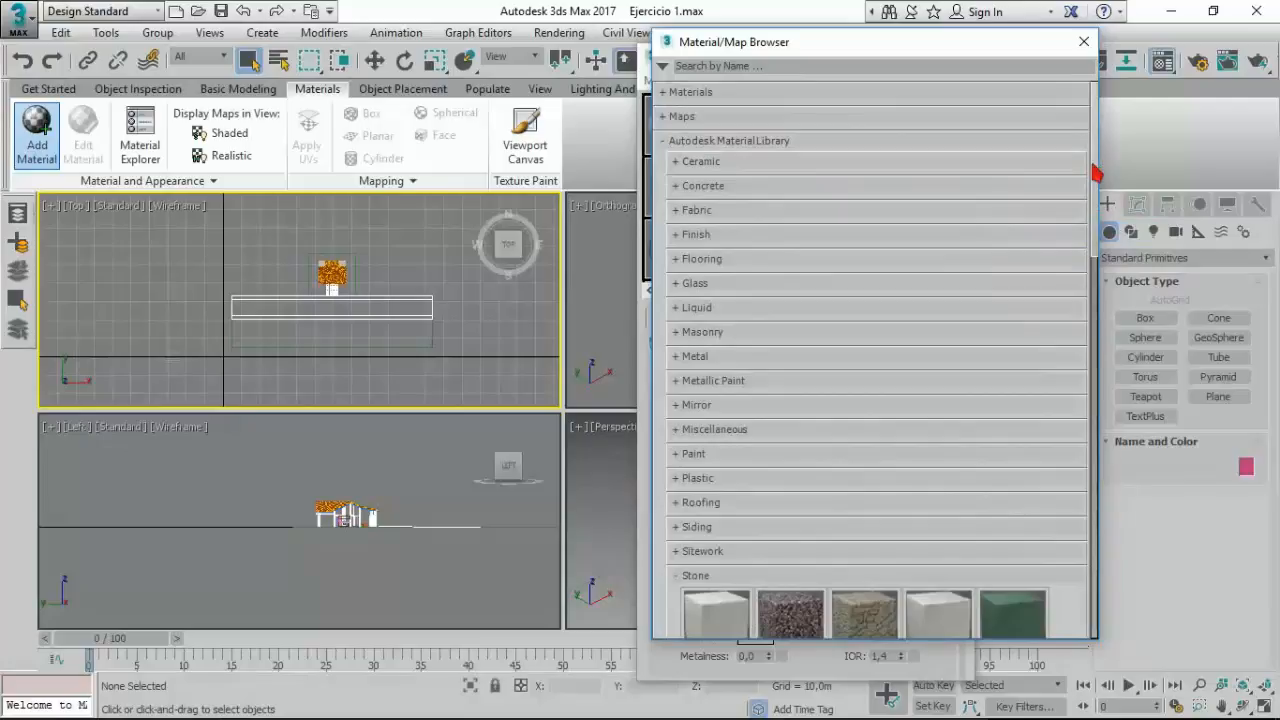
pyautogui.moveTo(1098, 173); pyautogui.dragTo(1100, 278)
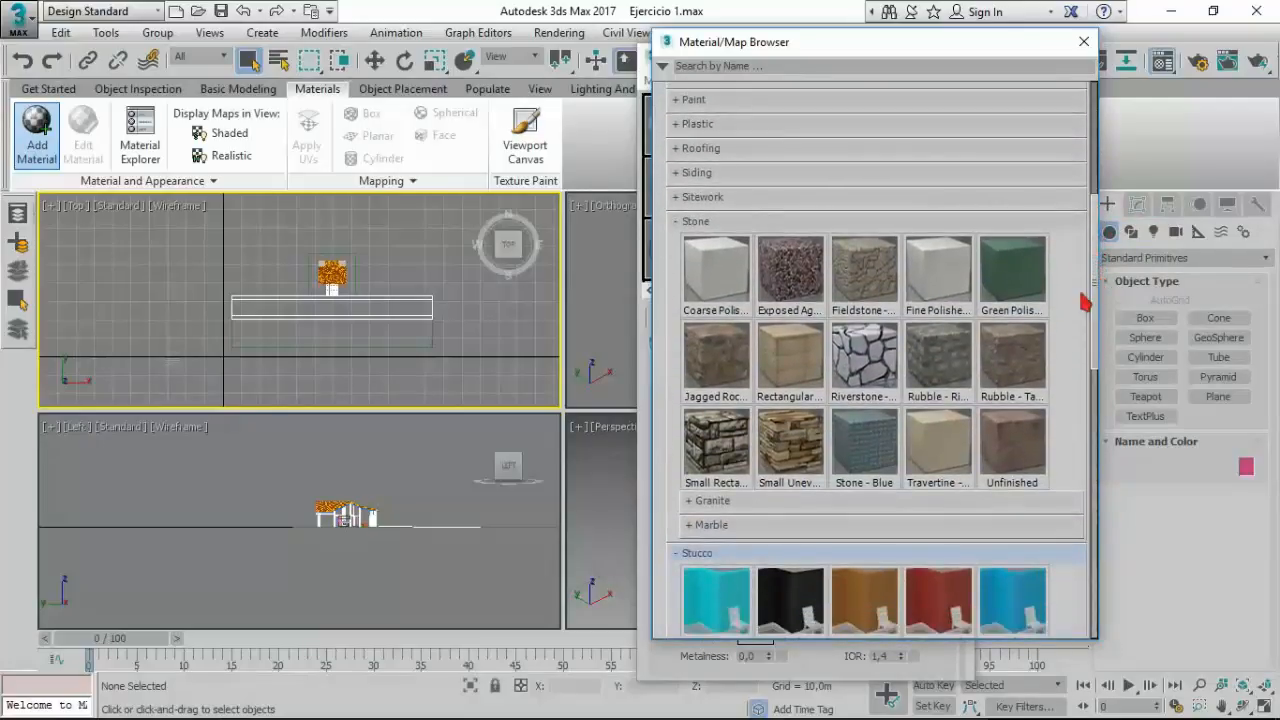
# Step: Collapse Stone, load the Stucco material Exterior Textured - Tan into the first material slot and close the Material/Map Browser
pyautogui.click(679, 224)
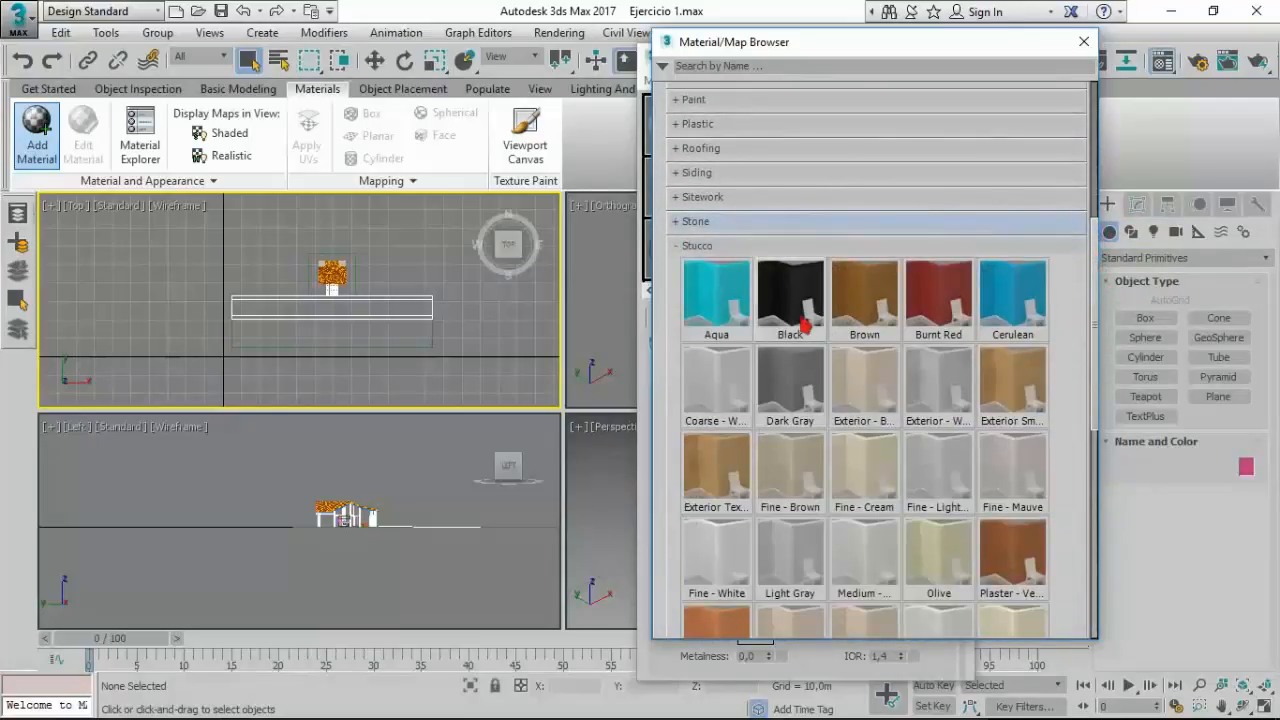
pyautogui.scroll(-3, 1077, 261)
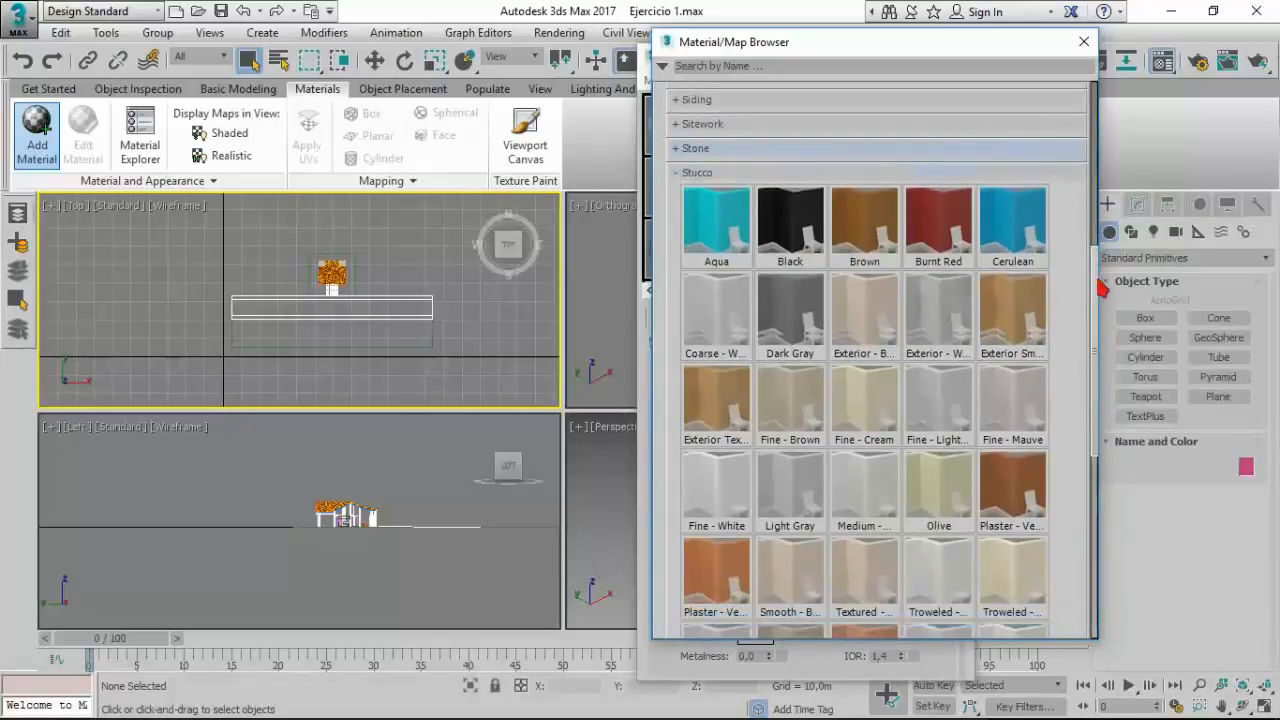
pyautogui.moveTo(883, 61); pyautogui.dragTo(341, 38)
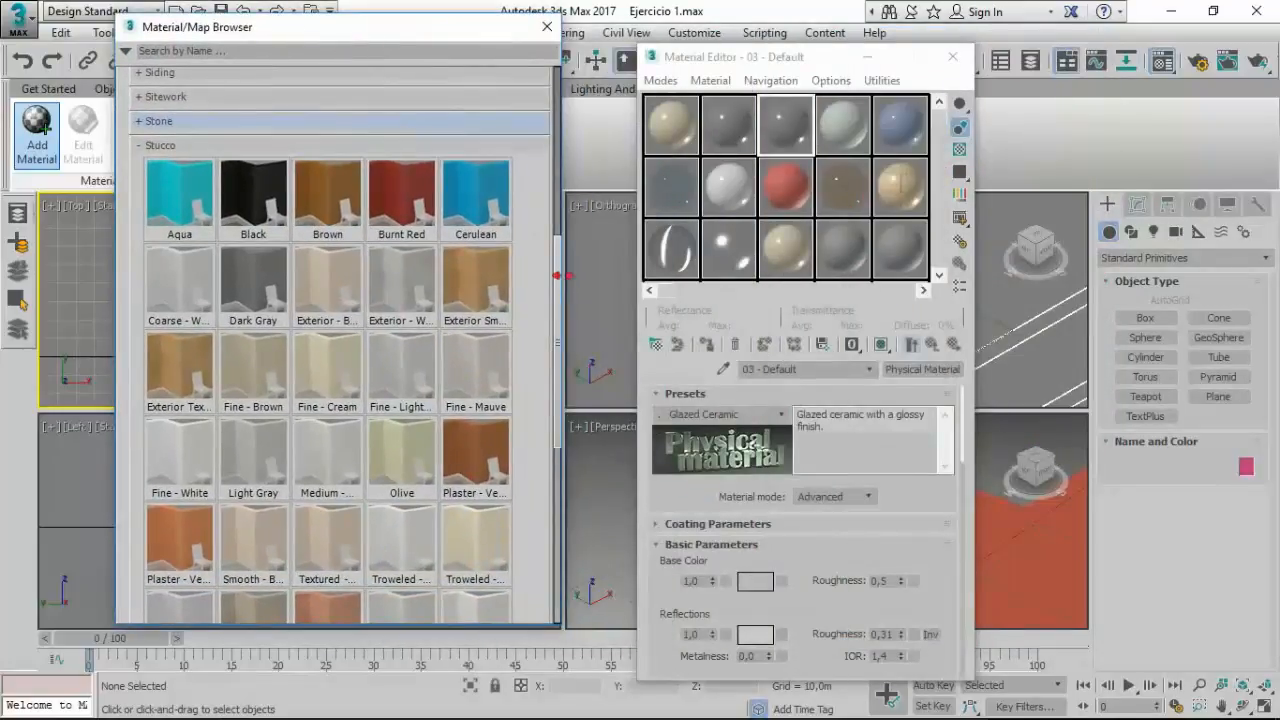
pyautogui.scroll(-3, 300, 300)
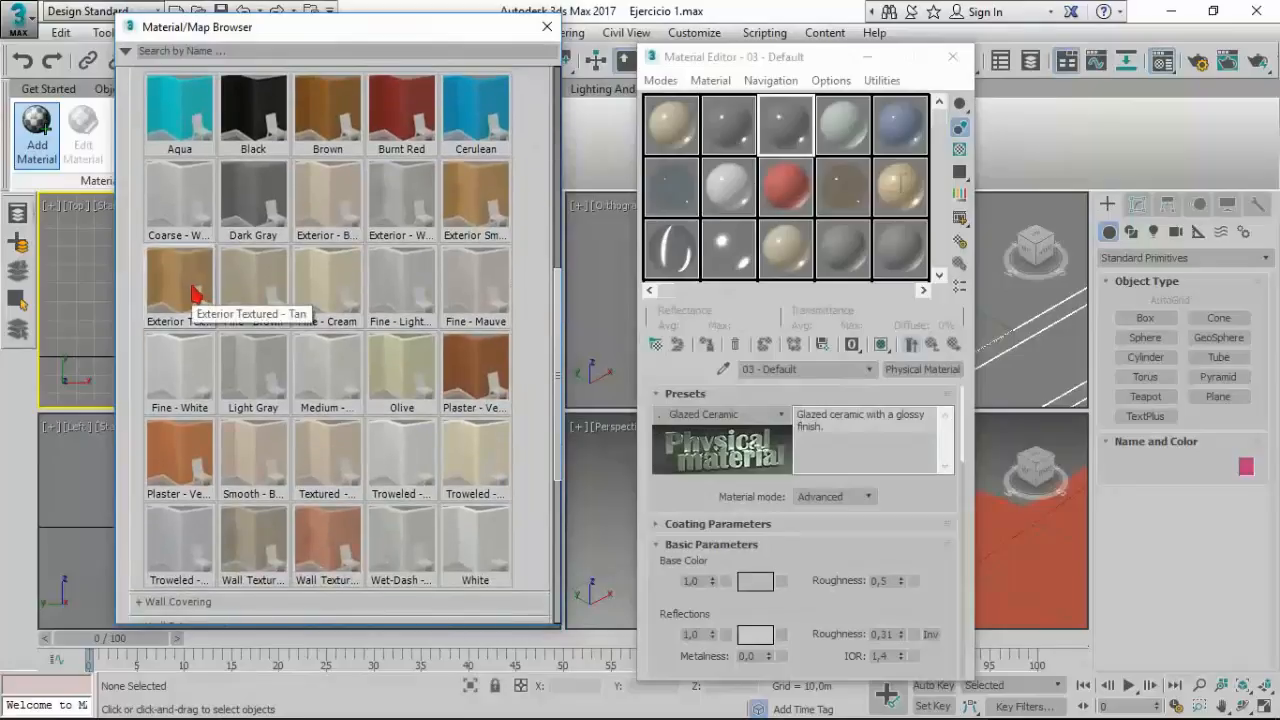
pyautogui.moveTo(196, 295); pyautogui.dragTo(670, 139)
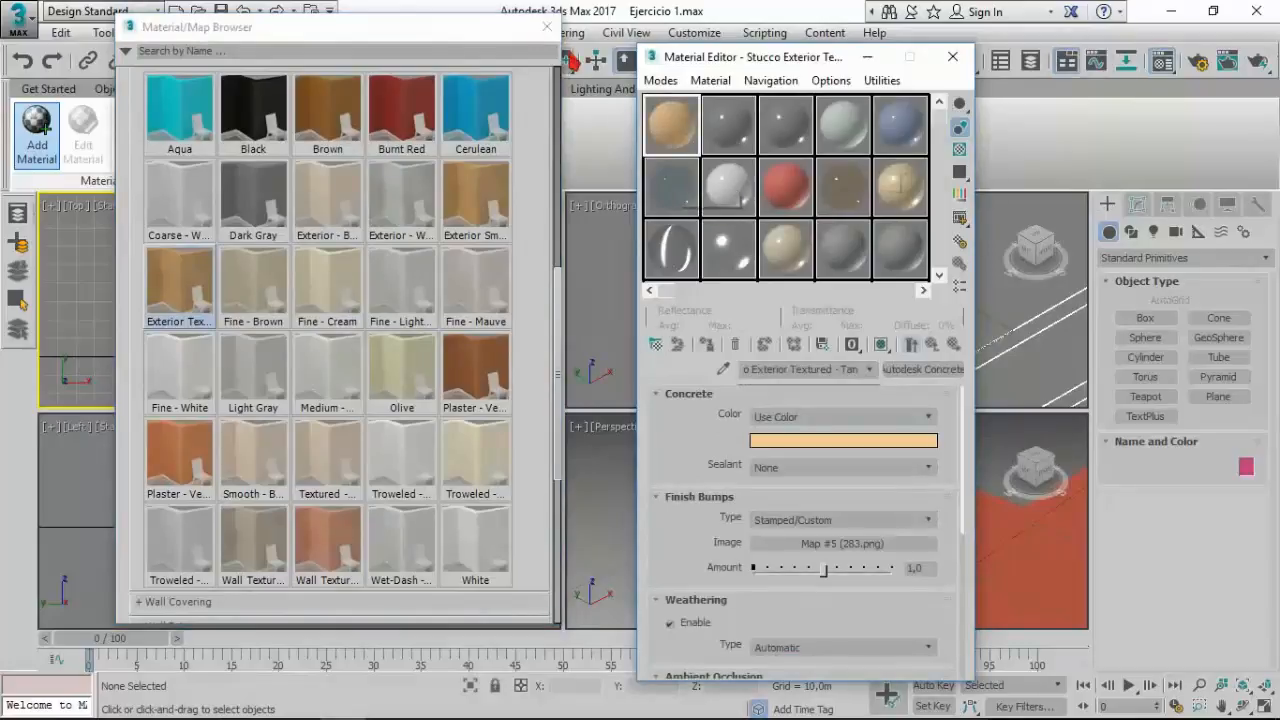
pyautogui.click(547, 27)
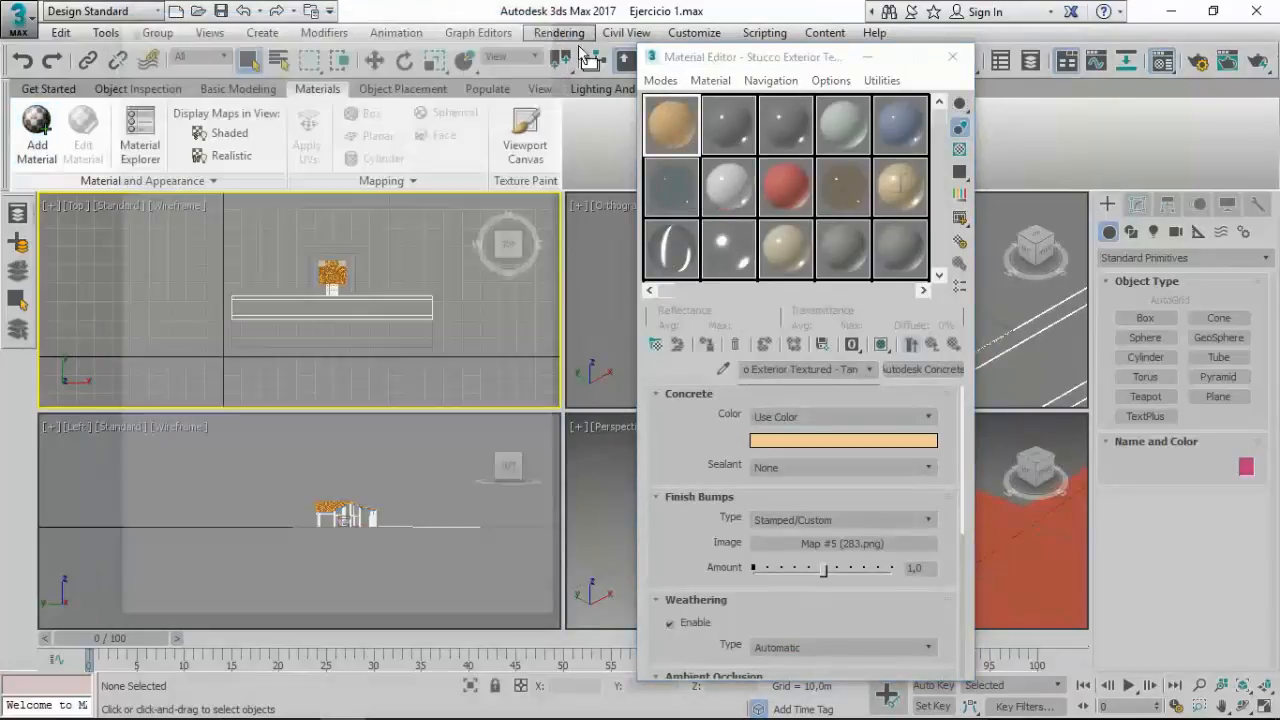
# Step: Move the Material Editor clear of the Orthographic and Perspective viewports and examine the roof tiles closely in the Orthographic viewport
pyautogui.moveTo(708, 60); pyautogui.dragTo(358, 43)
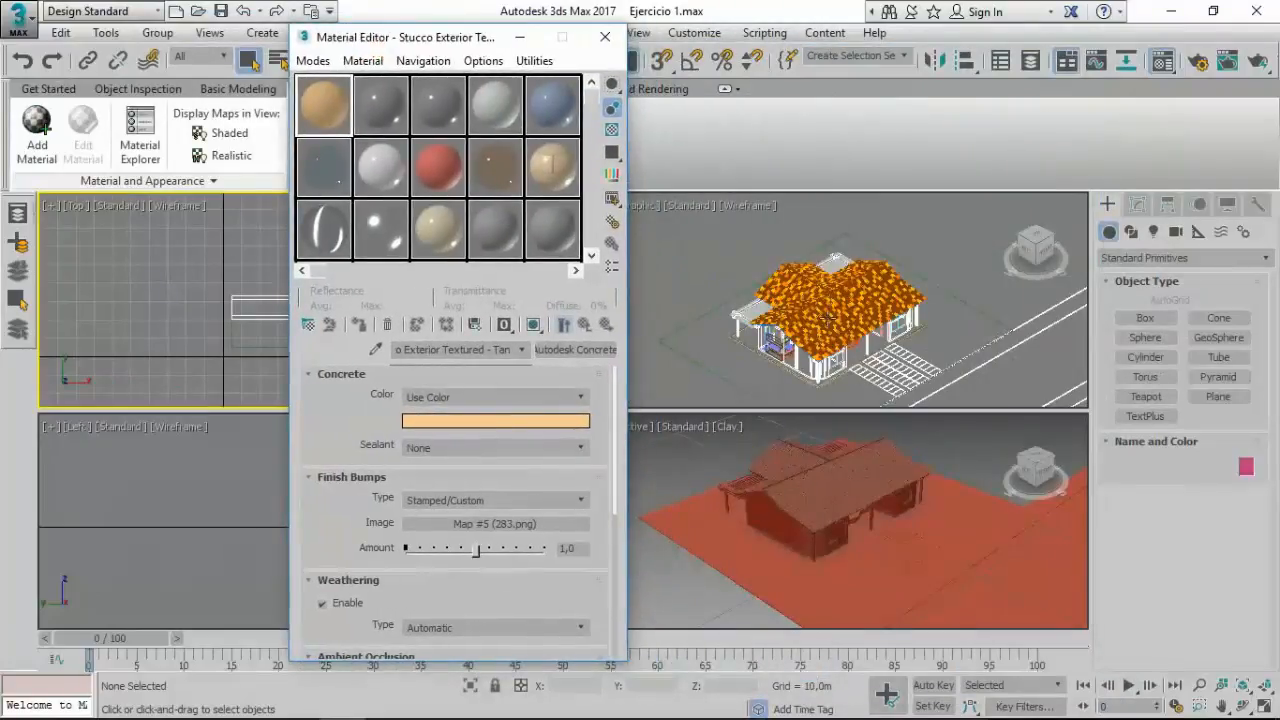
pyautogui.scroll(3, 826, 318)
pyautogui.click(822, 316)
pyautogui.scroll(2, 822, 318)
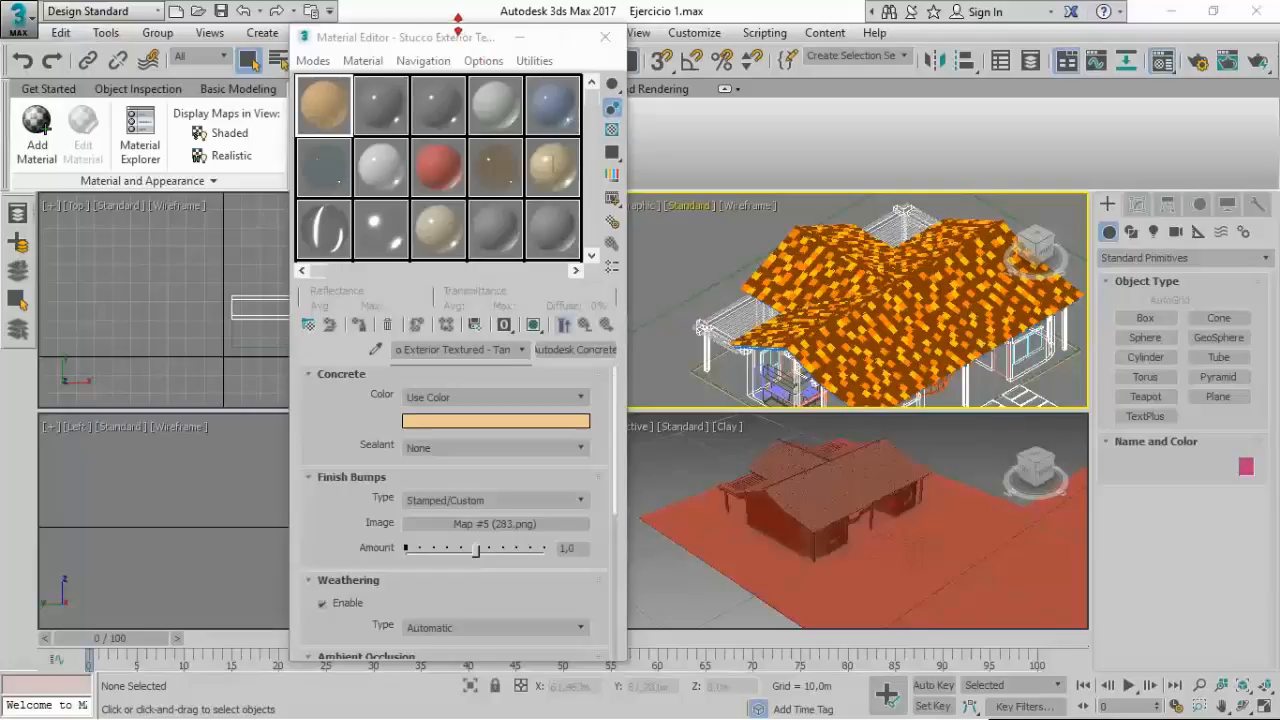
pyautogui.moveTo(455, 25); pyautogui.dragTo(406, 56)
pyautogui.moveTo(841, 320); pyautogui.dragTo(812, 311, button='middle')
pyautogui.scroll(6, 735, 262)
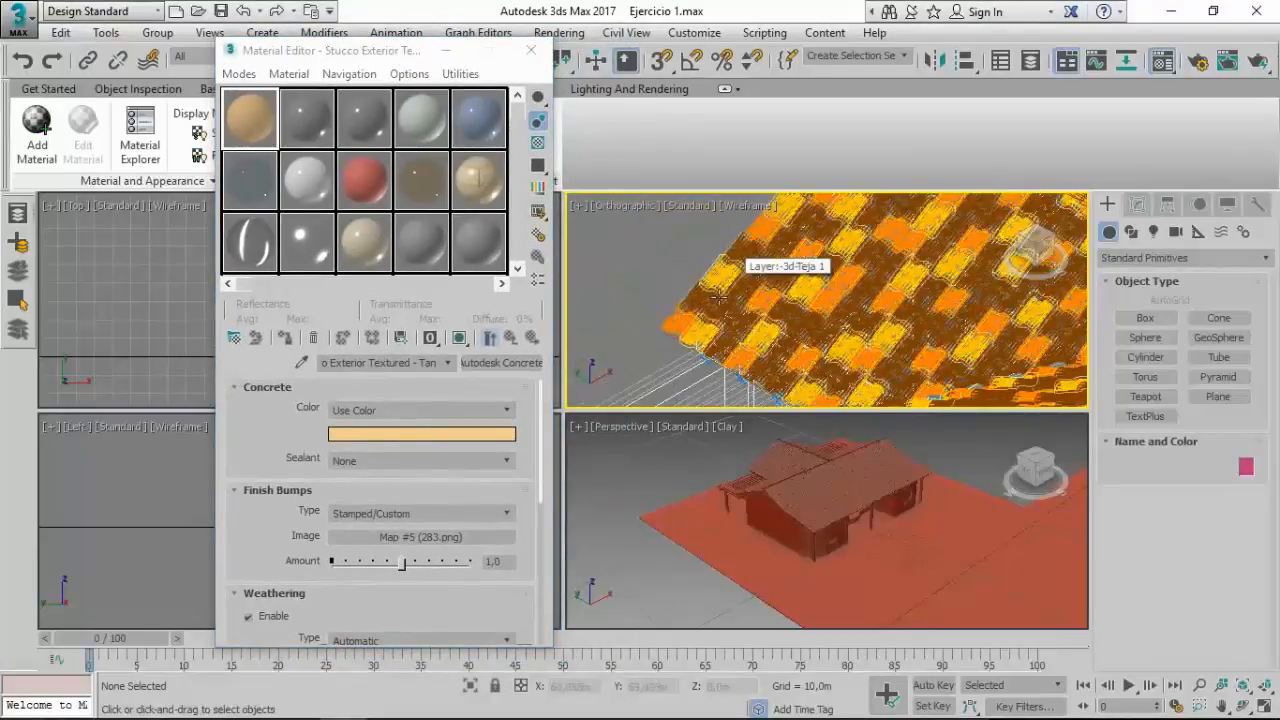
pyautogui.scroll(2, 742, 283)
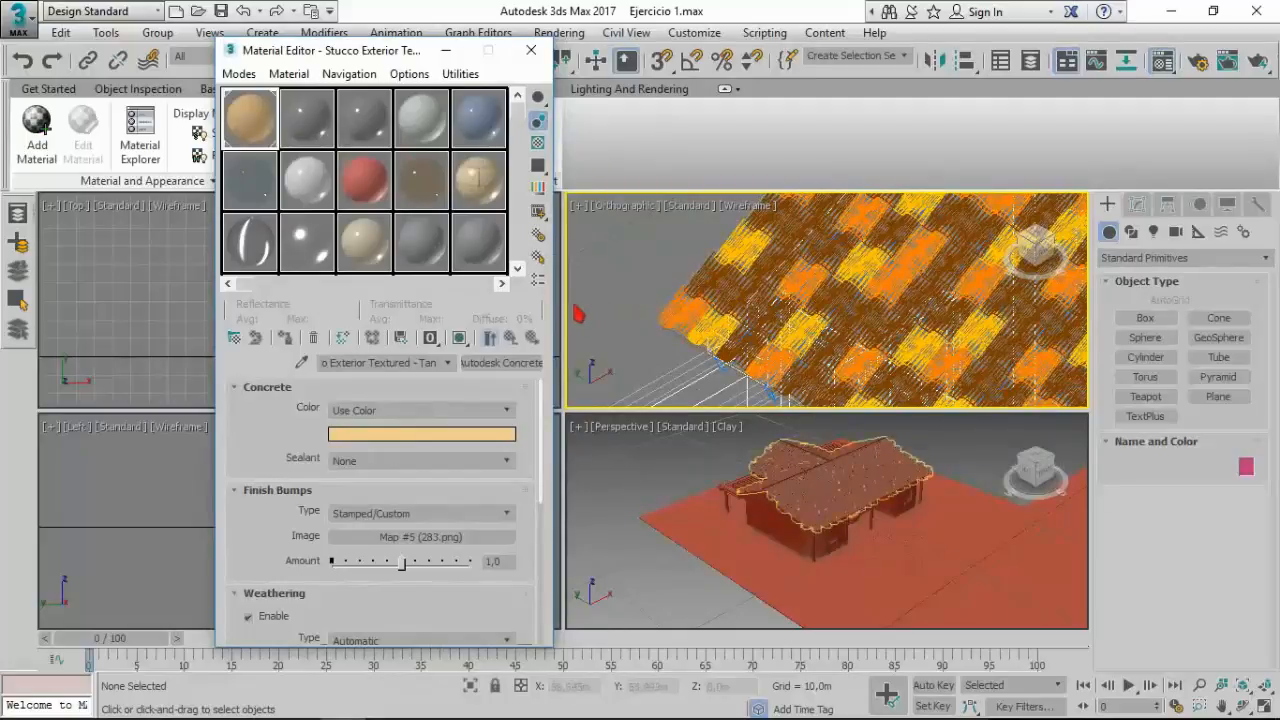
# Step: Render the Orthographic view of the roof tiles with the ART Renderer, then close the rendered frame and Render Setup
pyautogui.click(575, 35)
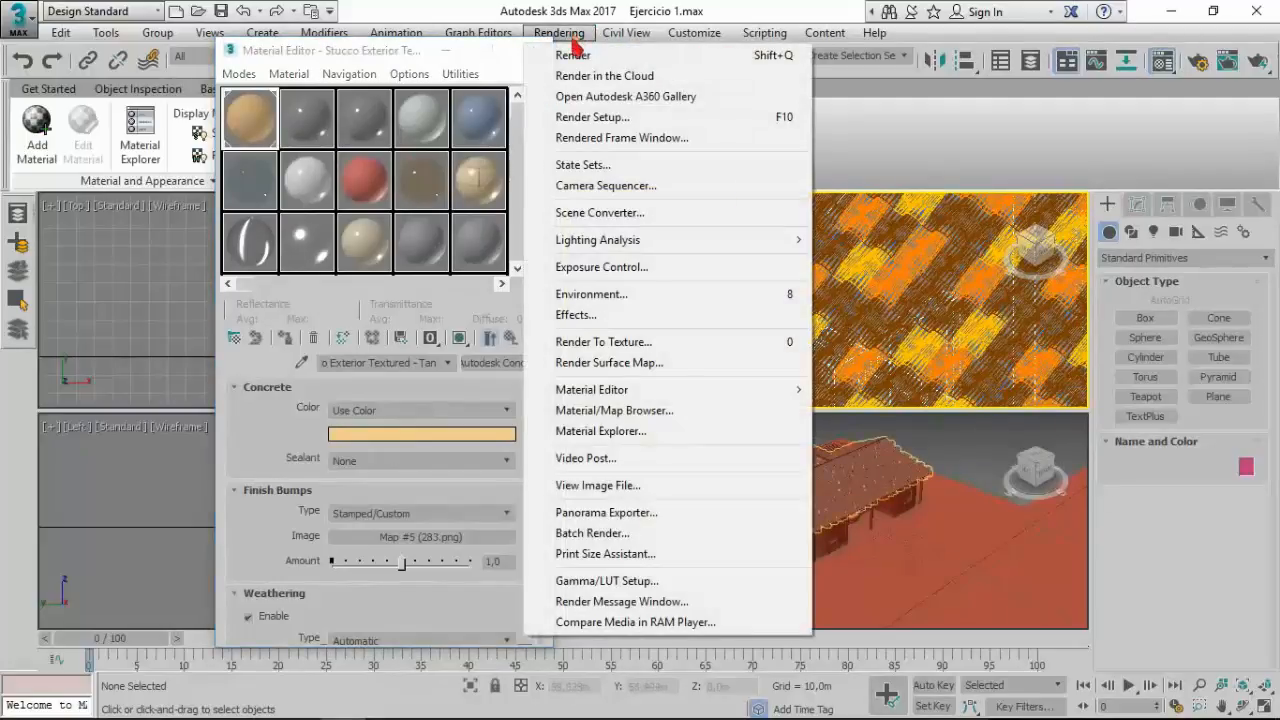
pyautogui.click(590, 120)
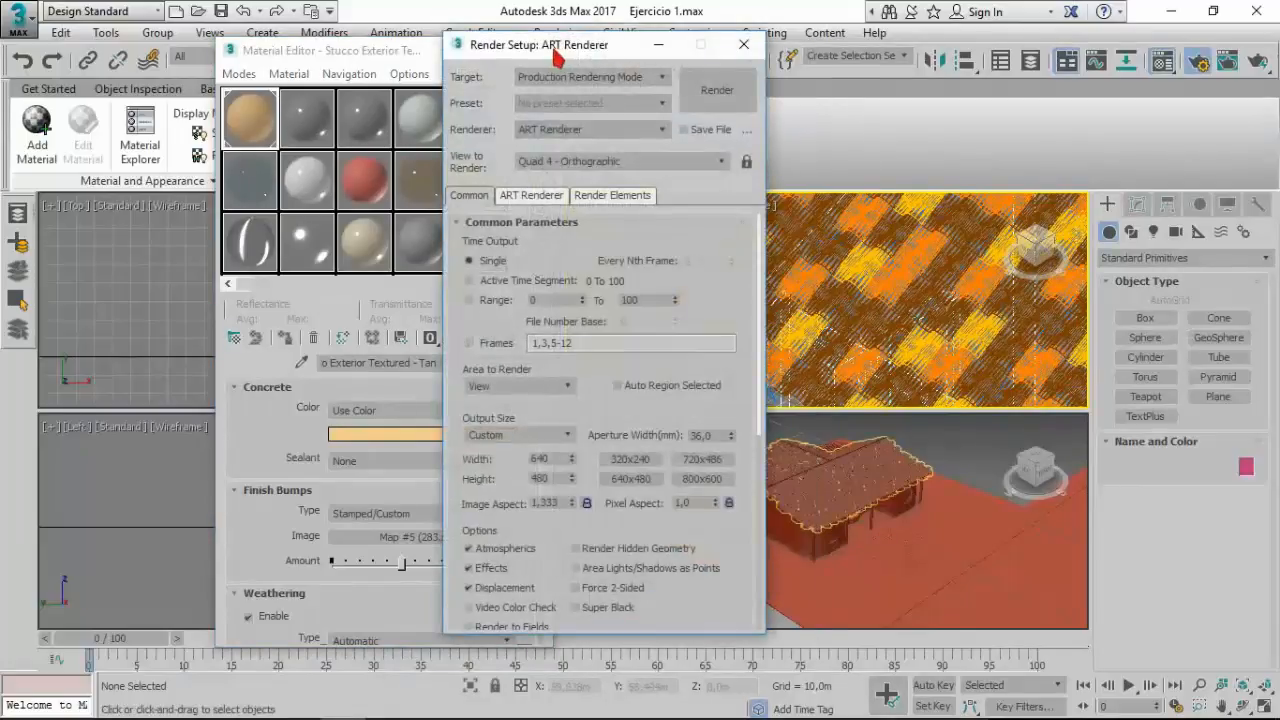
pyautogui.click(720, 95)
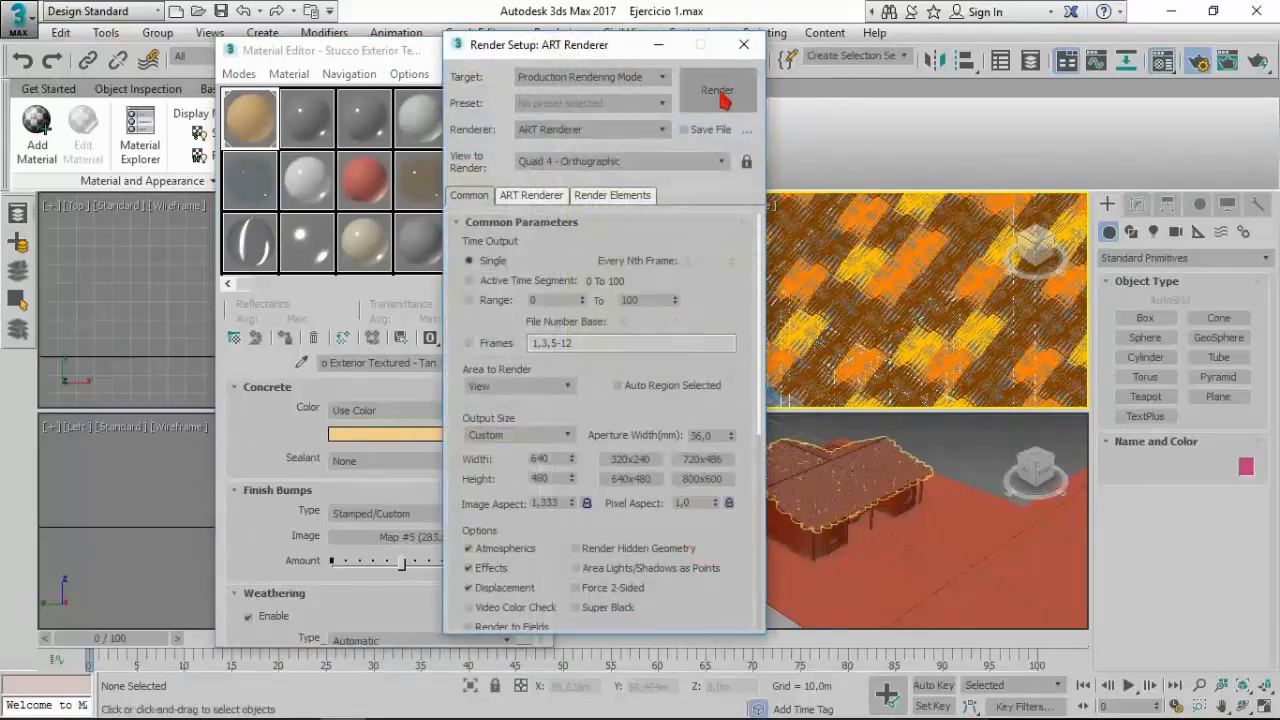
pyautogui.click(720, 94)
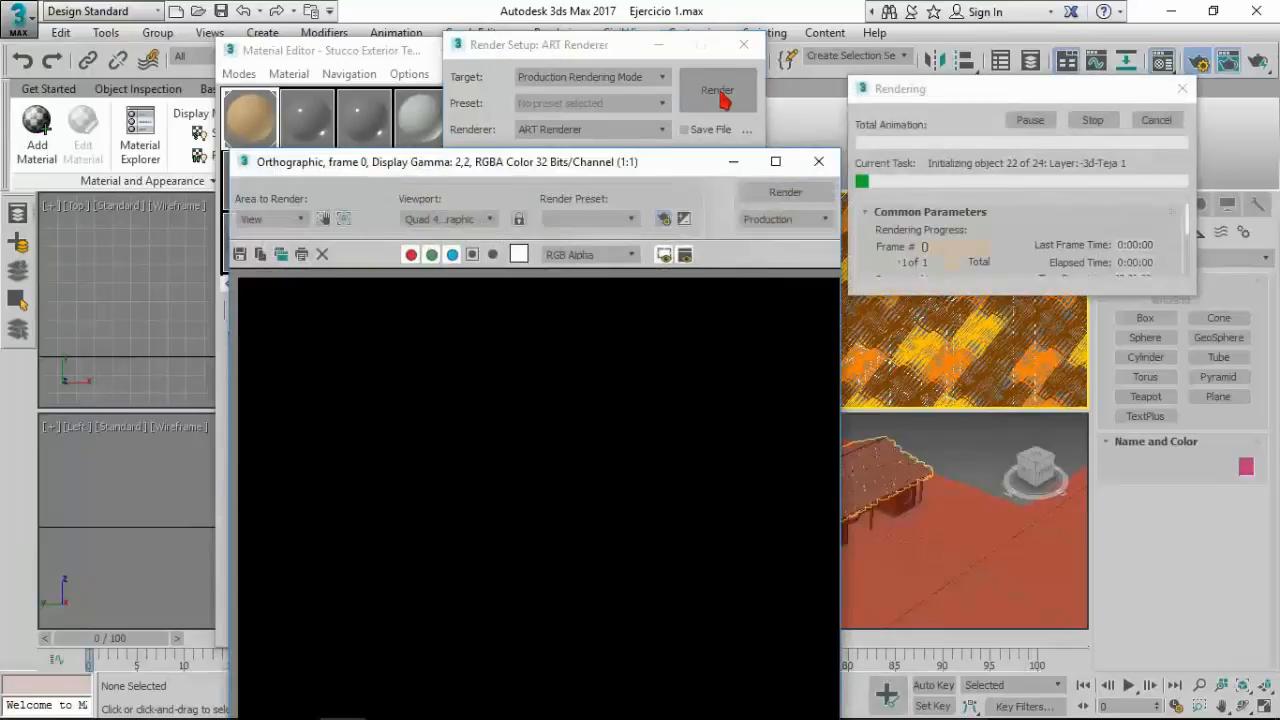
pyautogui.moveTo(558, 168); pyautogui.dragTo(491, 66)
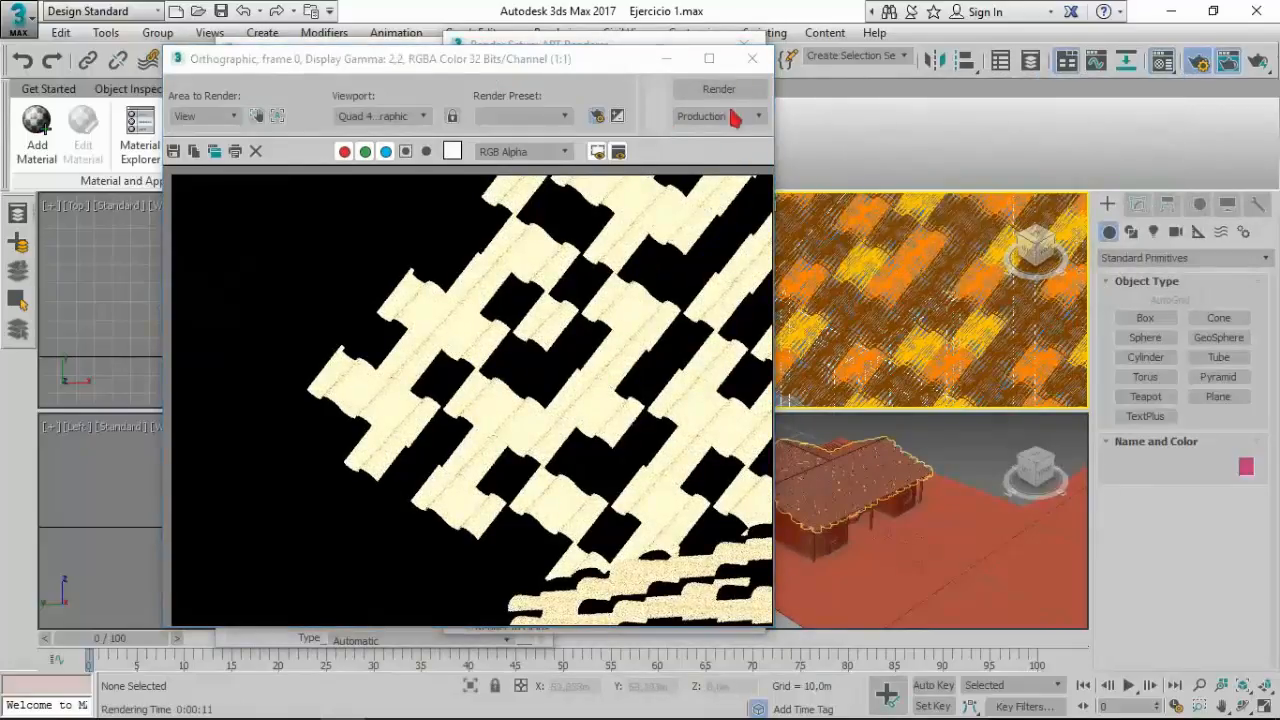
pyautogui.click(752, 58)
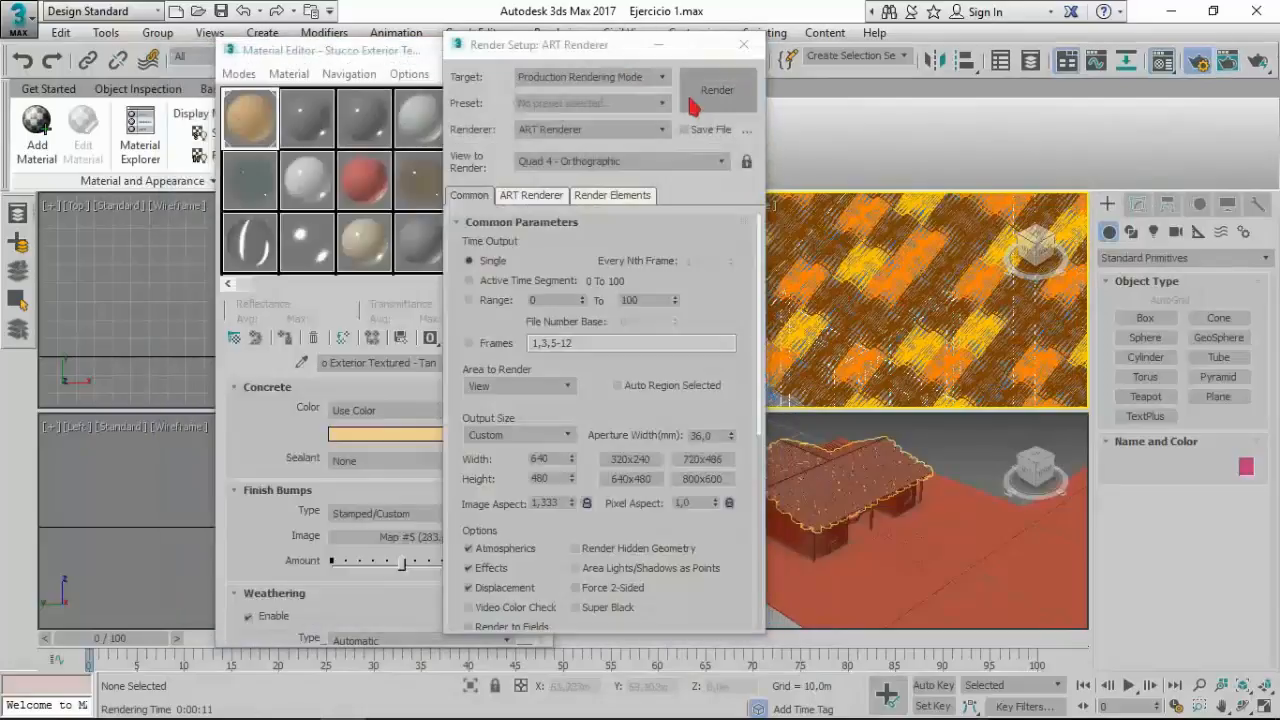
pyautogui.click(743, 44)
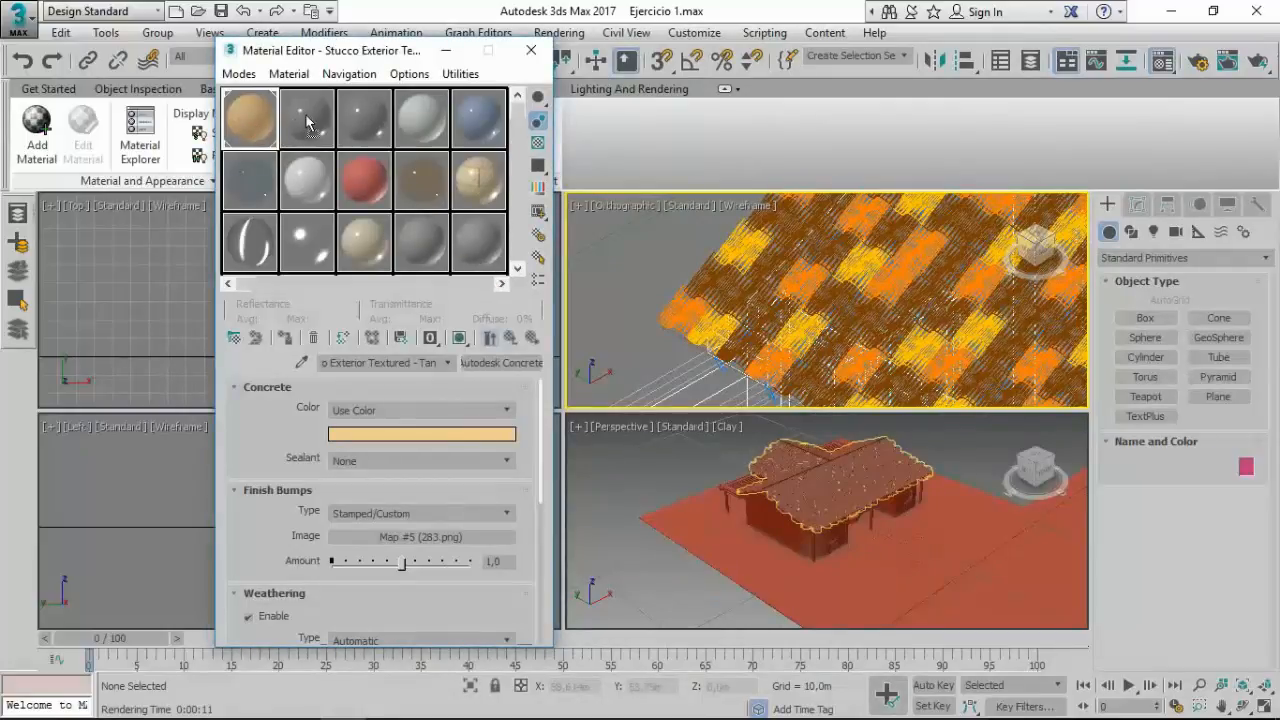
# Step: Copy the tan stucco material into the second material slot and rename the copy by adding 2 to its name
pyautogui.moveTo(306, 115); pyautogui.dragTo(306, 119)
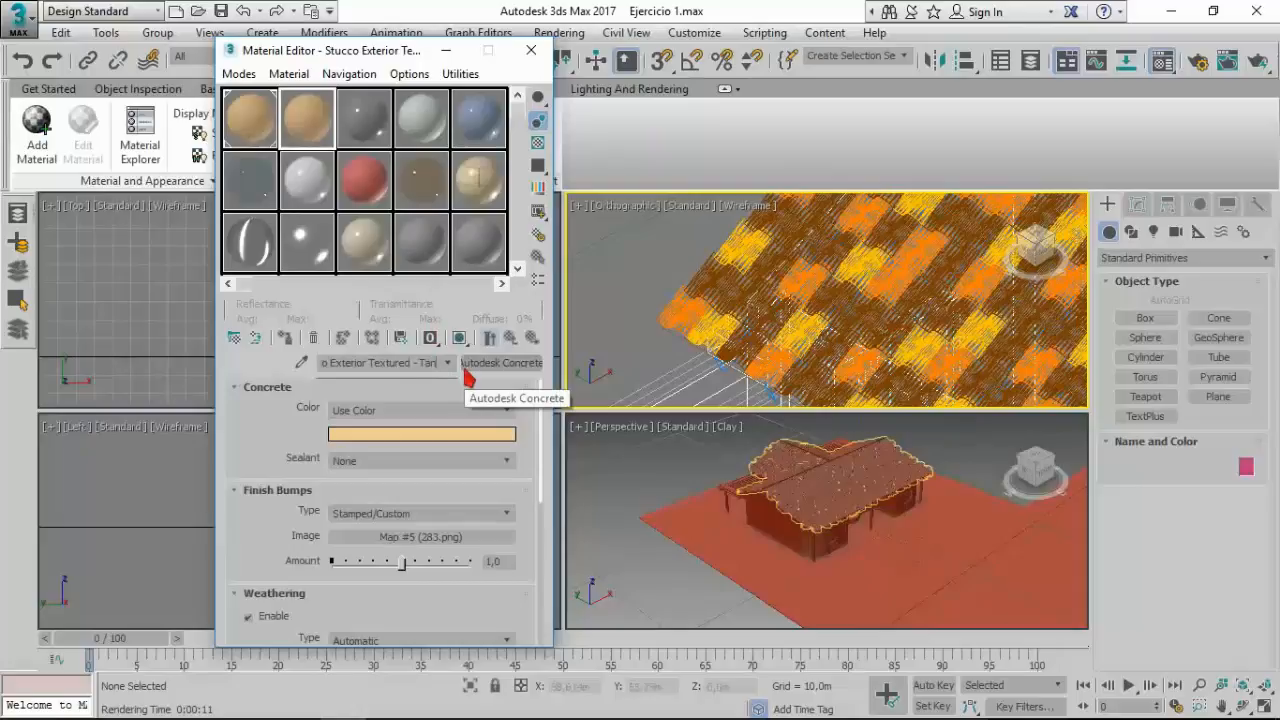
pyautogui.write('2')
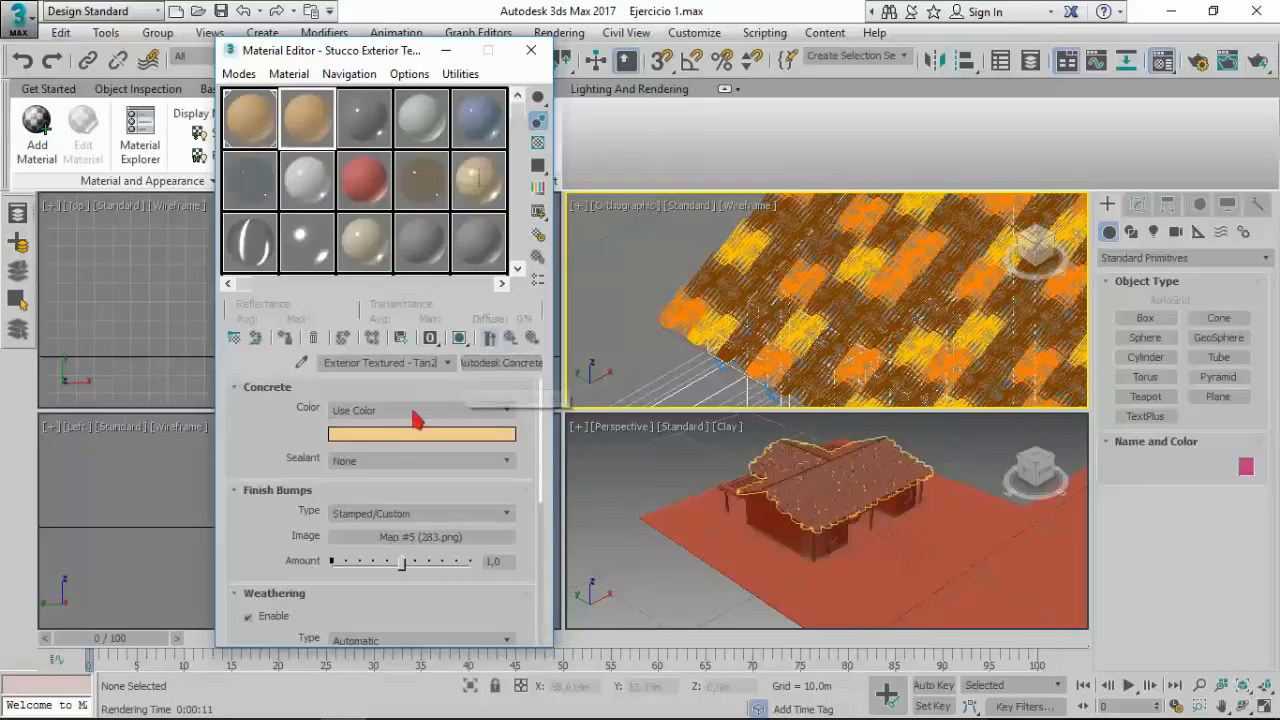
# Step: Recolour the second stucco material to a darker brown-orange with Red 0,504, Green 0,214 and Blue 0,051
pyautogui.click(386, 441)
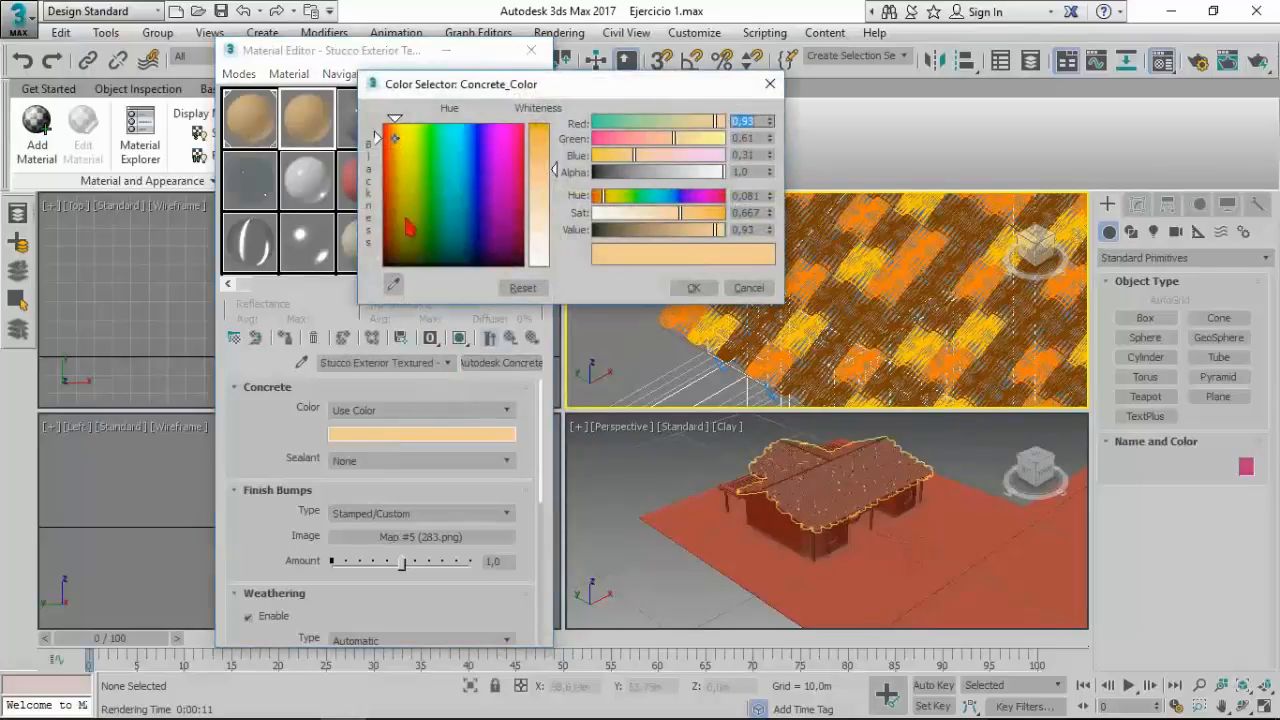
pyautogui.moveTo(395, 138)
pyautogui.mouseDown()
pyautogui.moveTo(379, 133)
pyautogui.moveTo(400, 150)
pyautogui.moveTo(378, 140)
pyautogui.mouseUp()
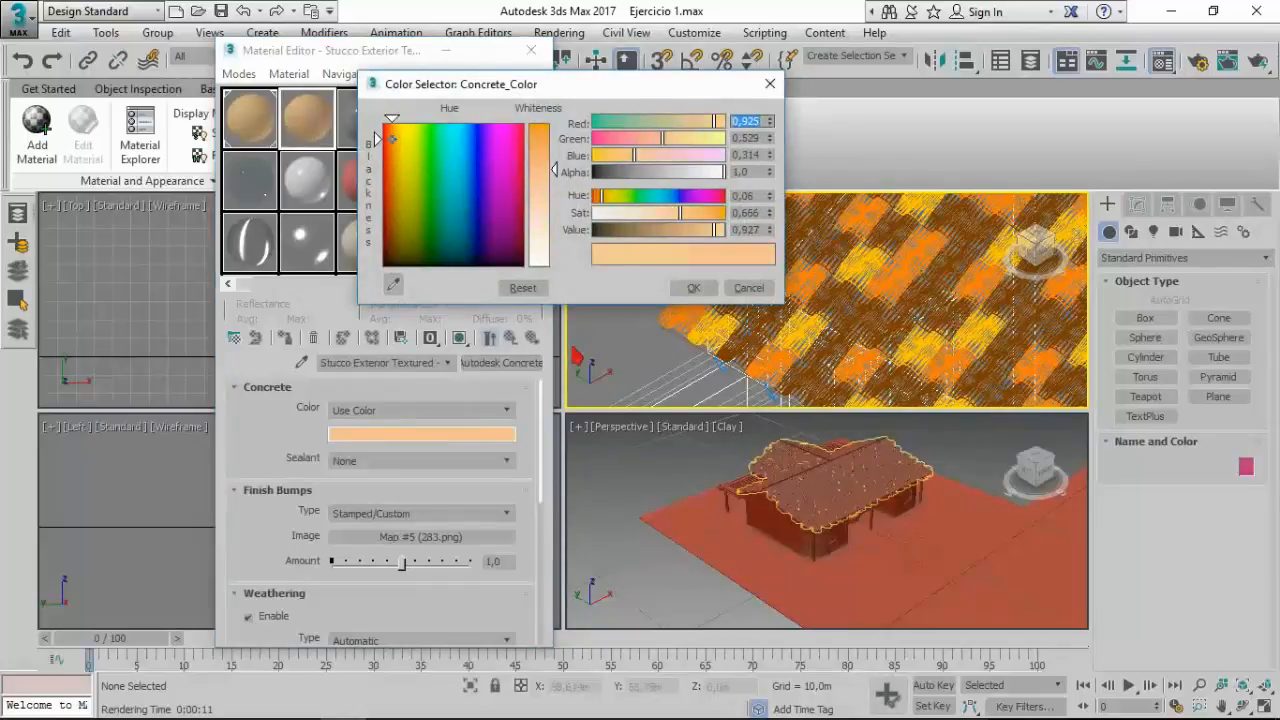
pyautogui.moveTo(548, 170); pyautogui.dragTo(548, 137)
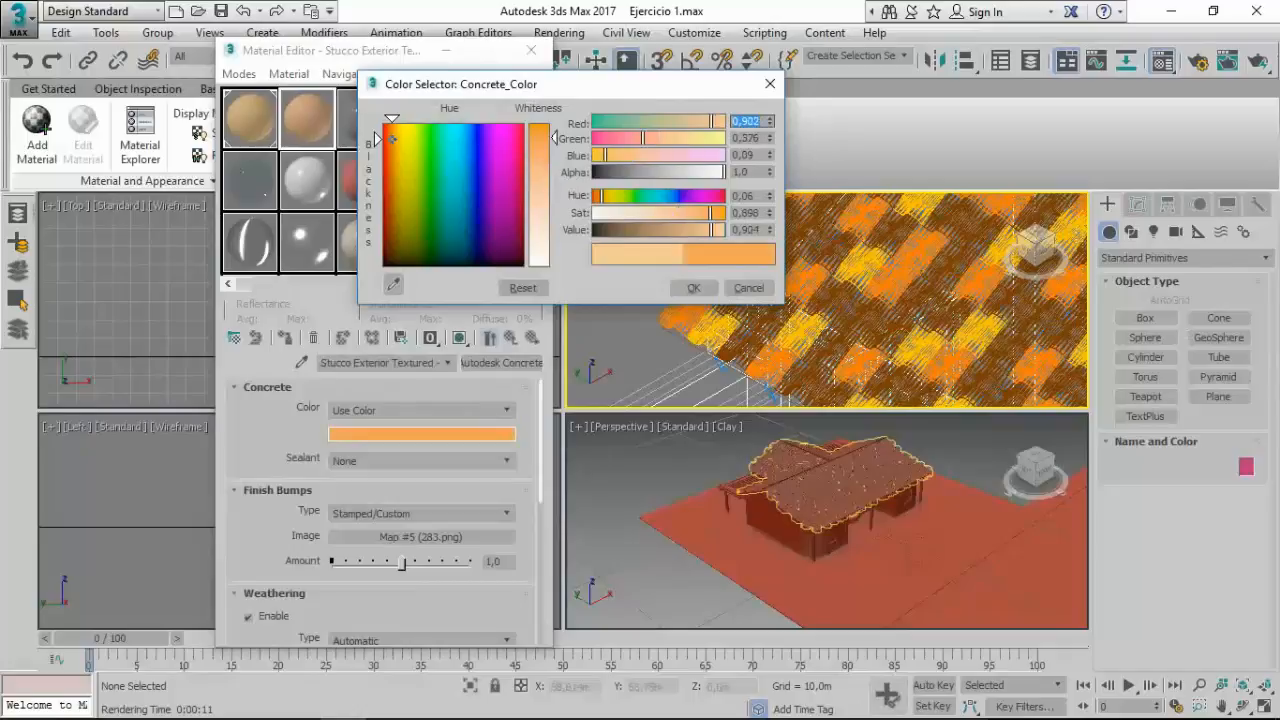
pyautogui.click(685, 231)
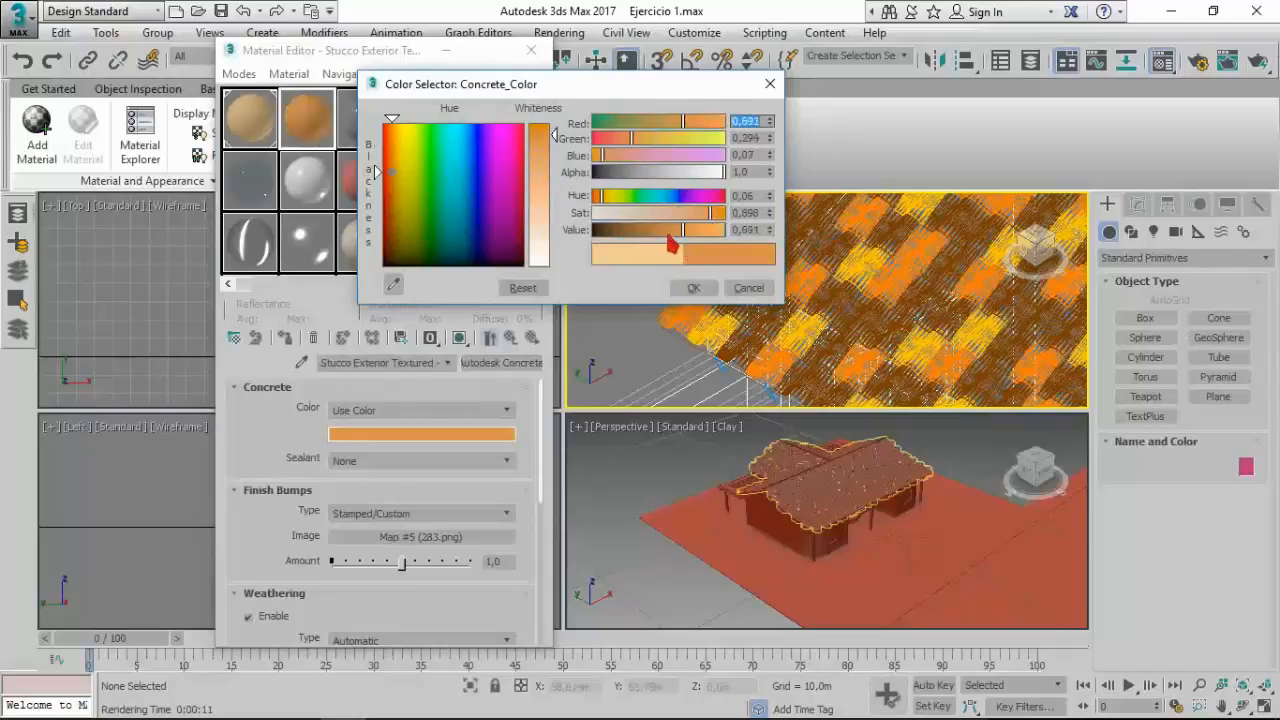
pyautogui.click(659, 231)
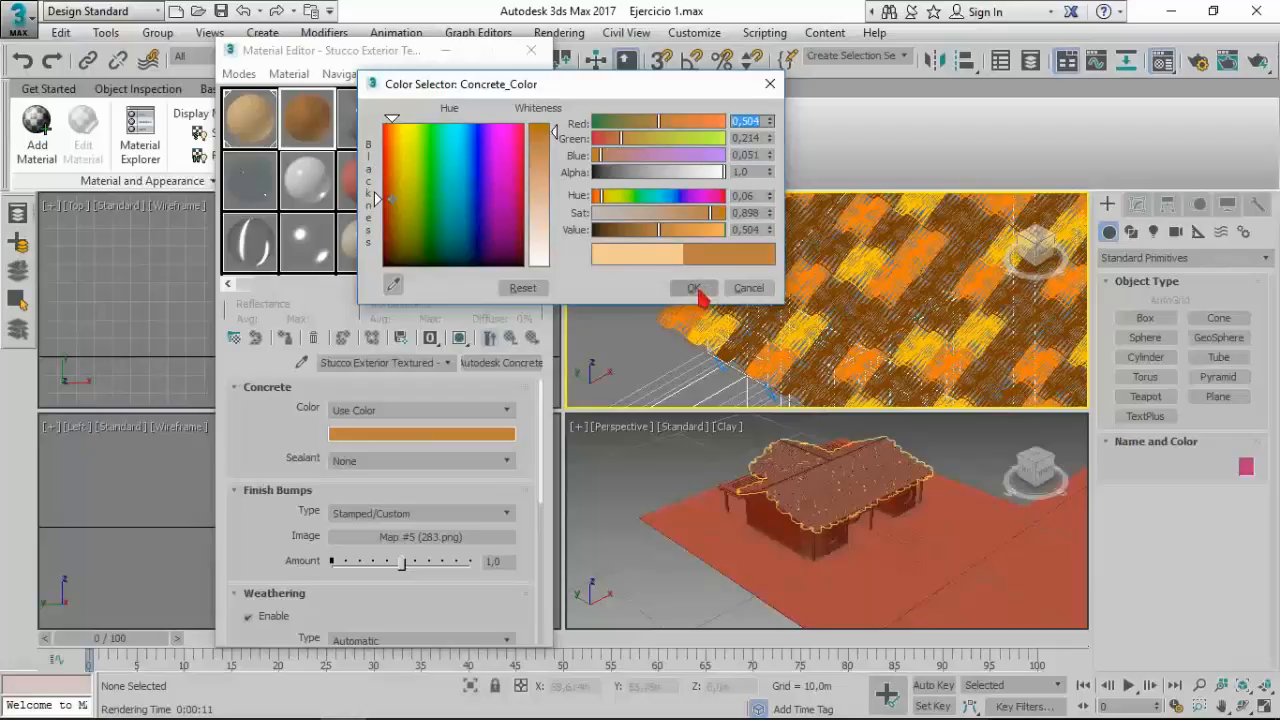
pyautogui.click(696, 289)
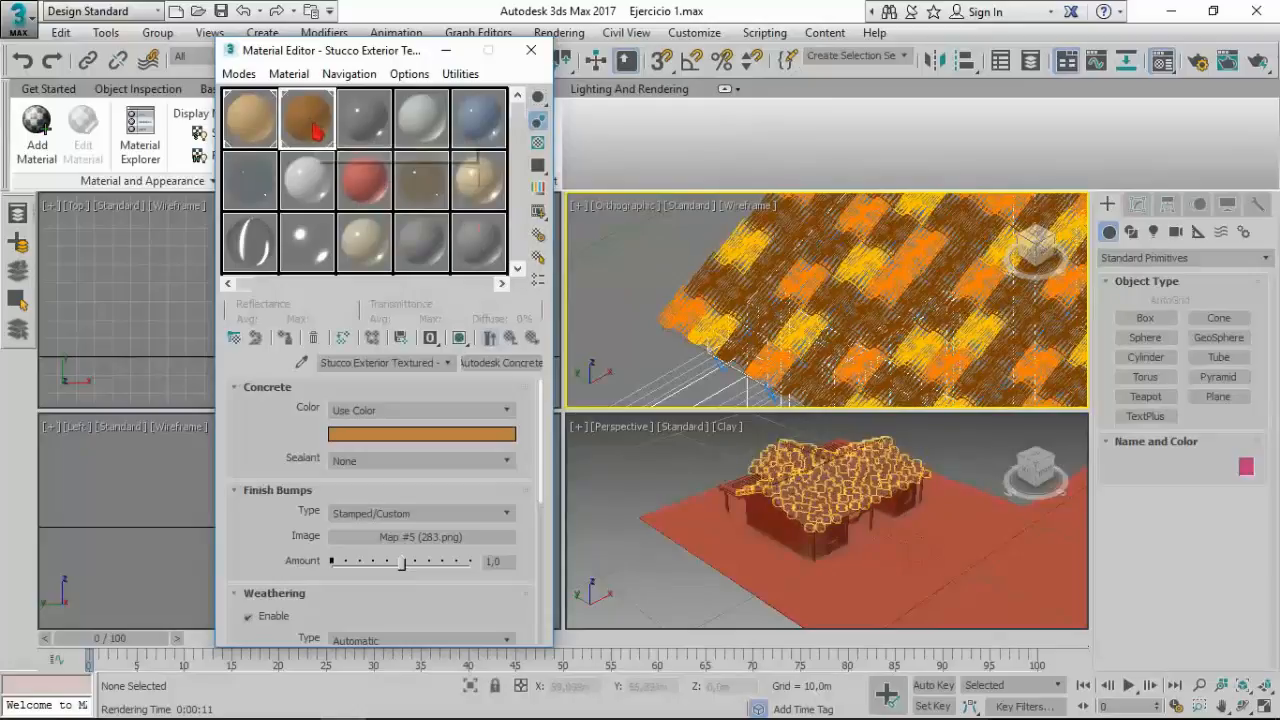
# Step: Copy the brown-orange stucco into the third material slot and rename the copy so its name ends in Tan3
pyautogui.moveTo(313, 130); pyautogui.dragTo(362, 131)
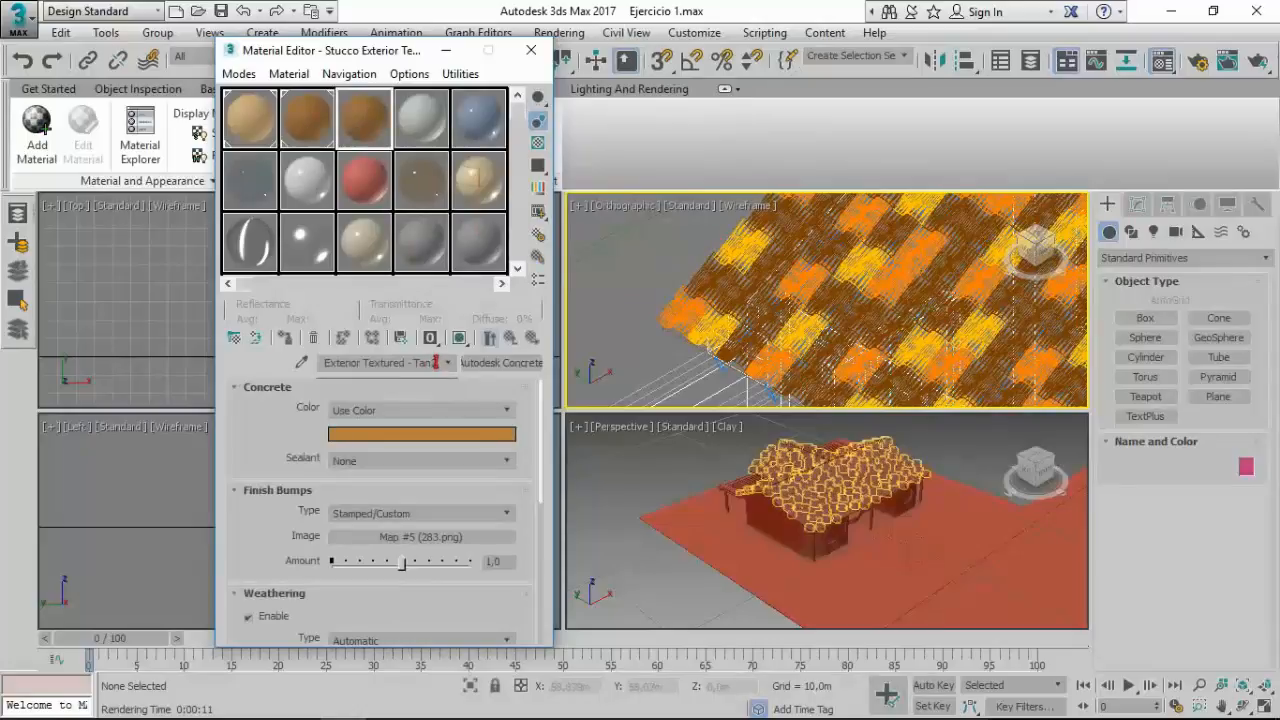
pyautogui.press('BackSpace')
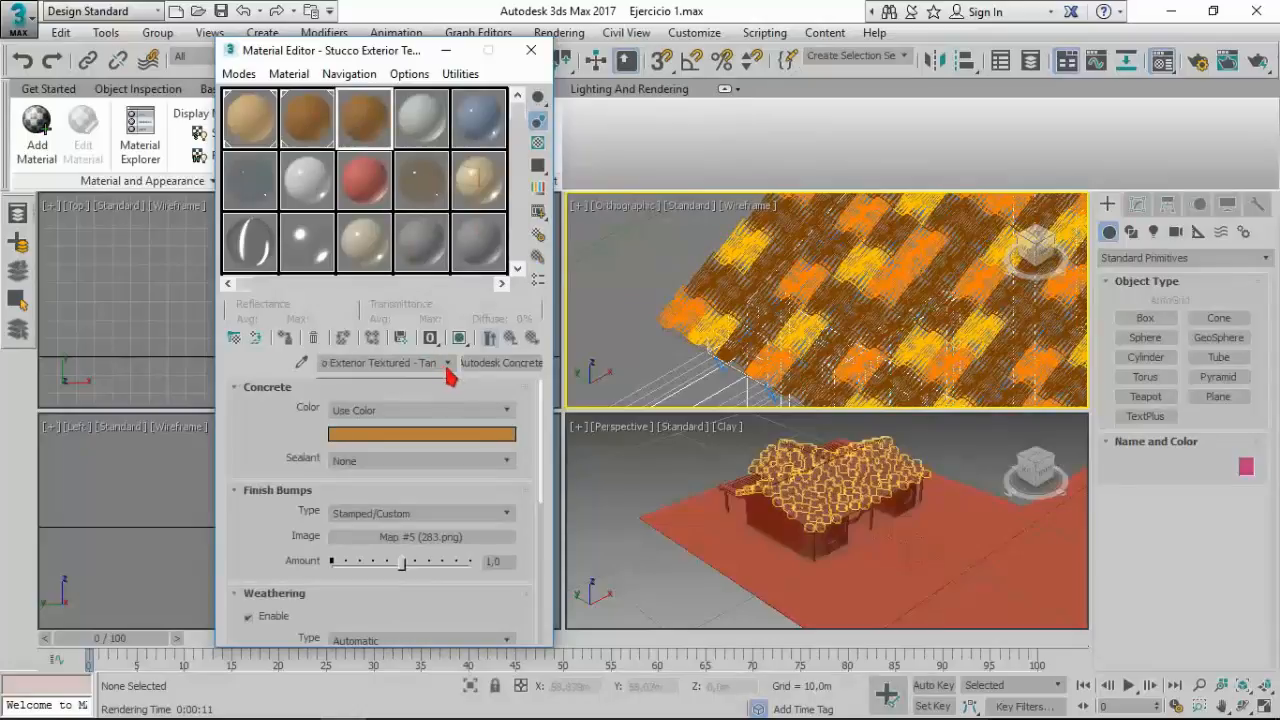
pyautogui.write('3')
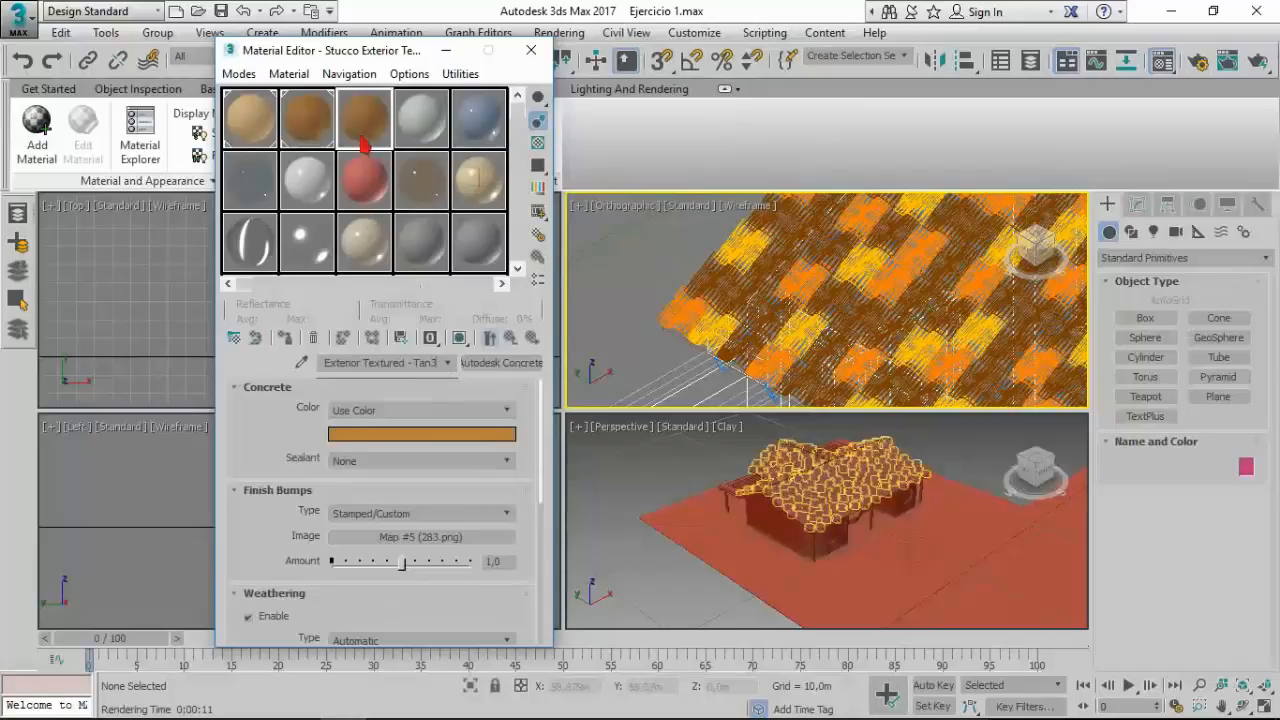
# Step: Recolour the third stucco material to a reddish brown with Red 0,504, Green 0,129 and Blue 0,036
pyautogui.click(420, 440)
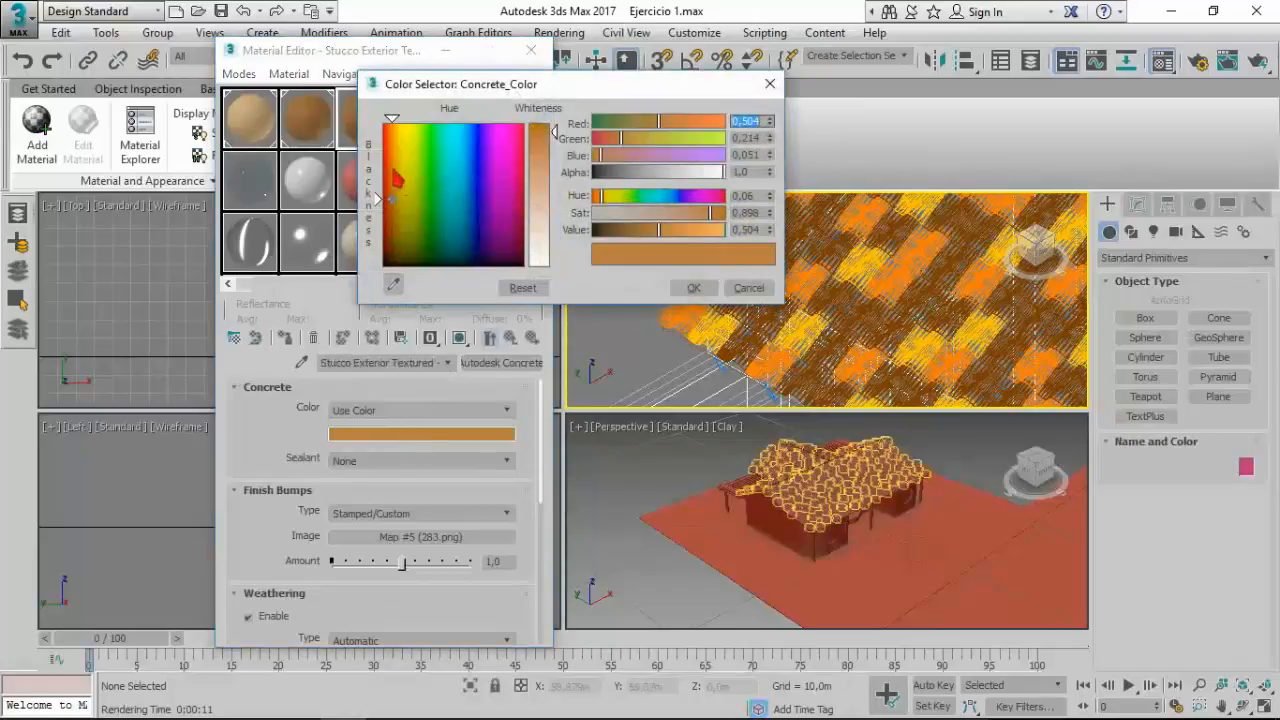
pyautogui.moveTo(396, 178); pyautogui.dragTo(379, 163)
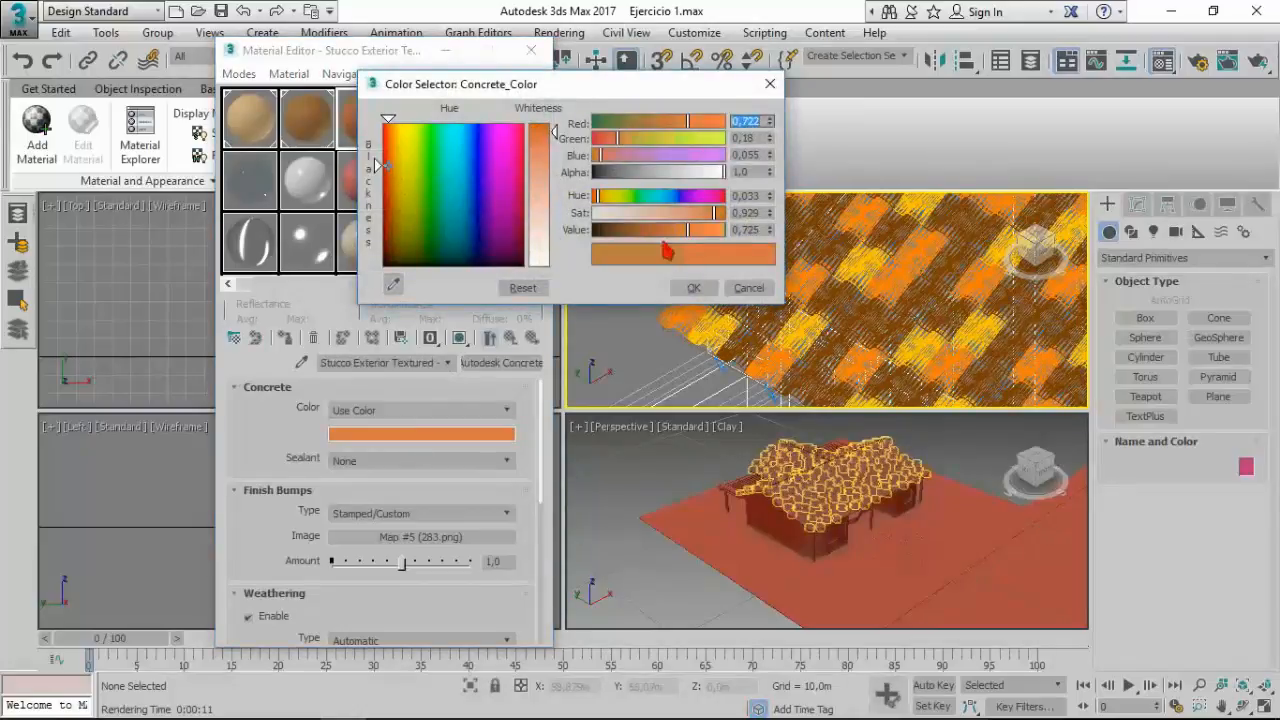
pyautogui.moveTo(688, 231); pyautogui.dragTo(659, 232)
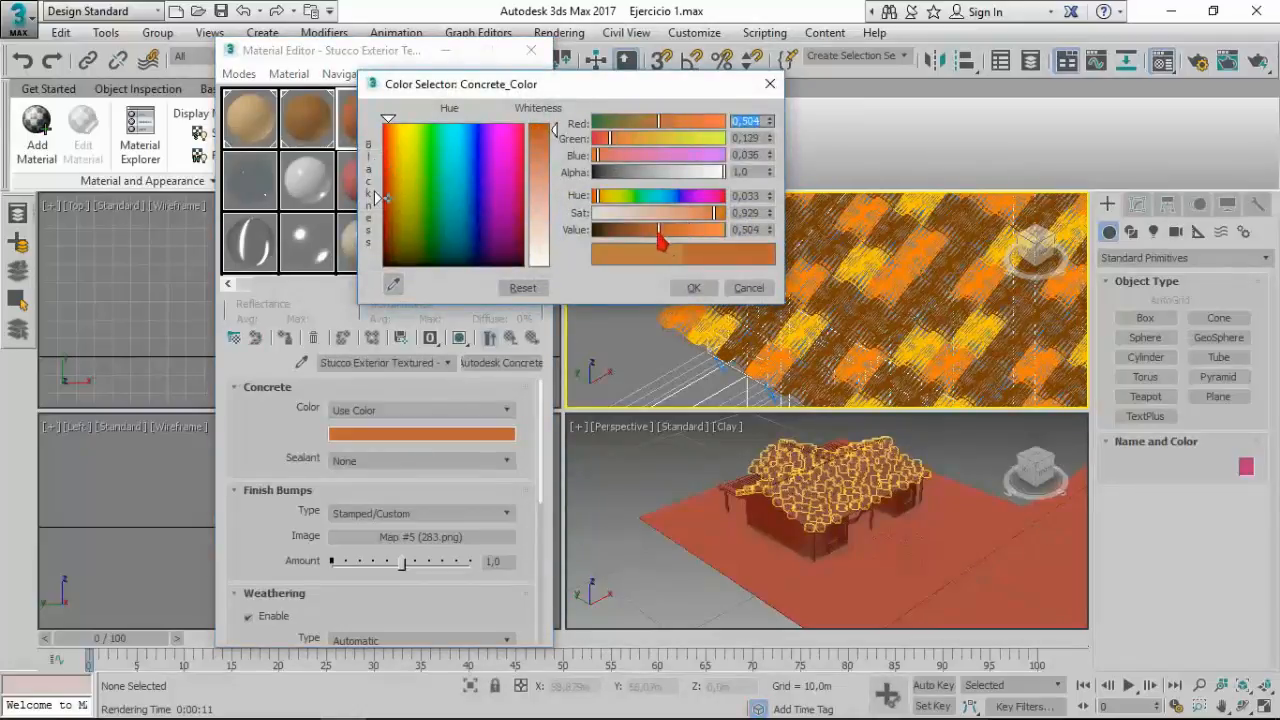
pyautogui.moveTo(592, 98); pyautogui.dragTo(682, 83)
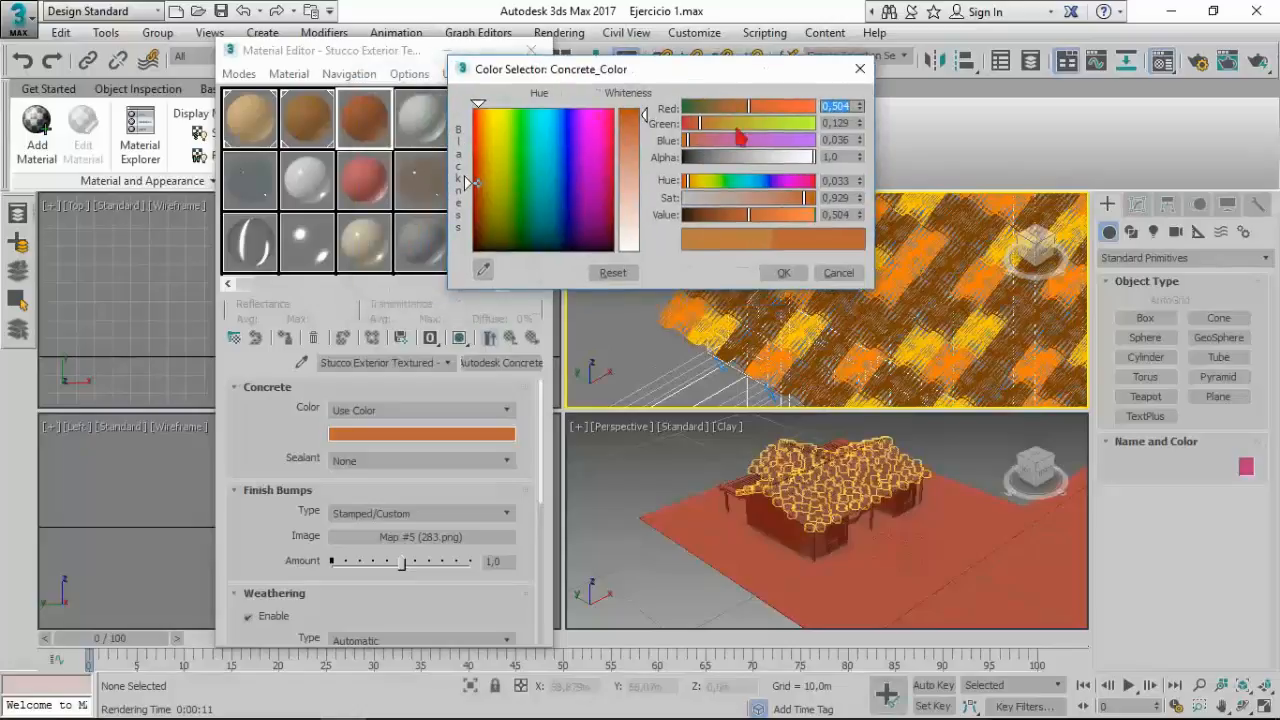
pyautogui.click(783, 273)
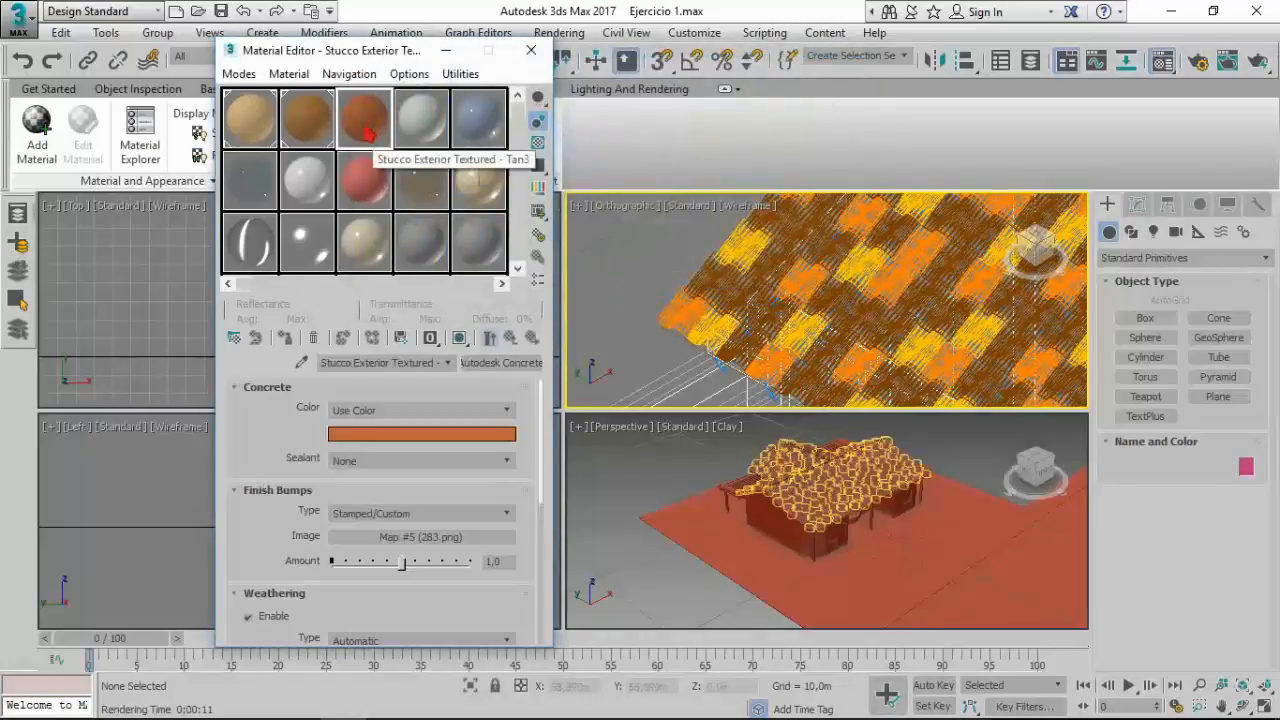
# Step: Assign the reddish-brown stucco to the orange roof tiles, render the Orthographic view and close the rendered frame
pyautogui.moveTo(368, 133); pyautogui.dragTo(684, 320)
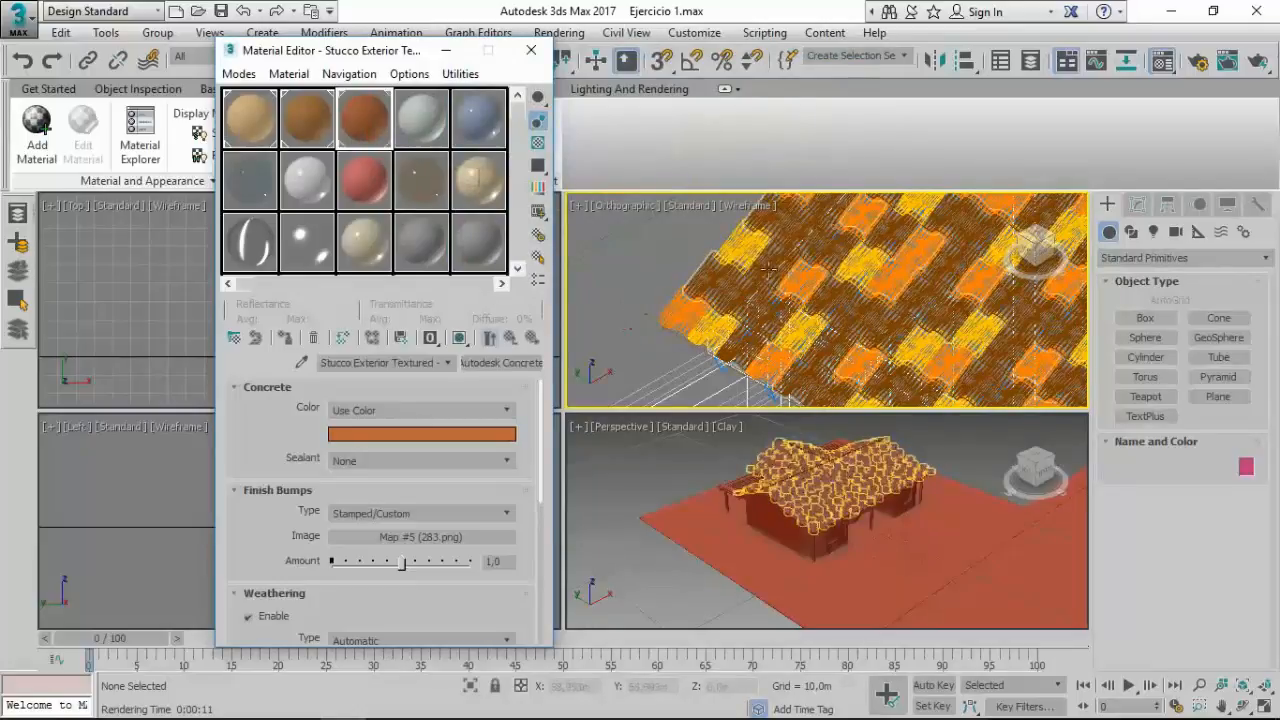
pyautogui.click(1259, 66)
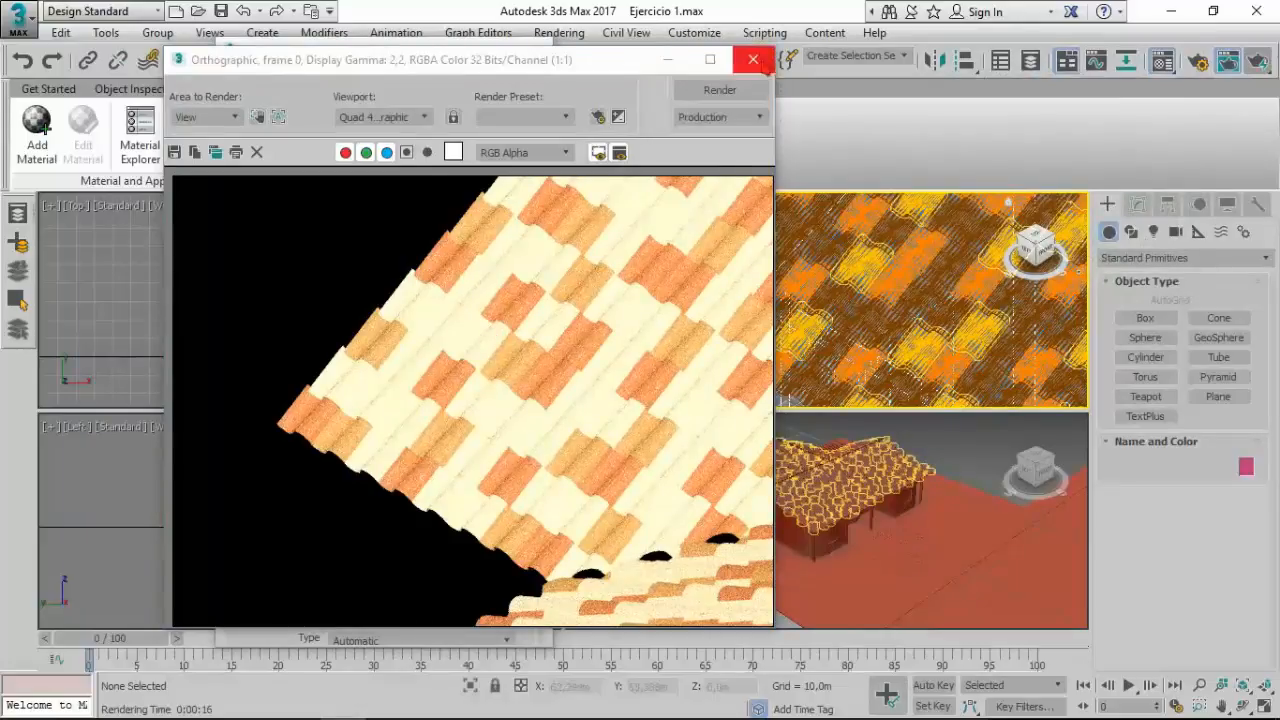
pyautogui.click(753, 60)
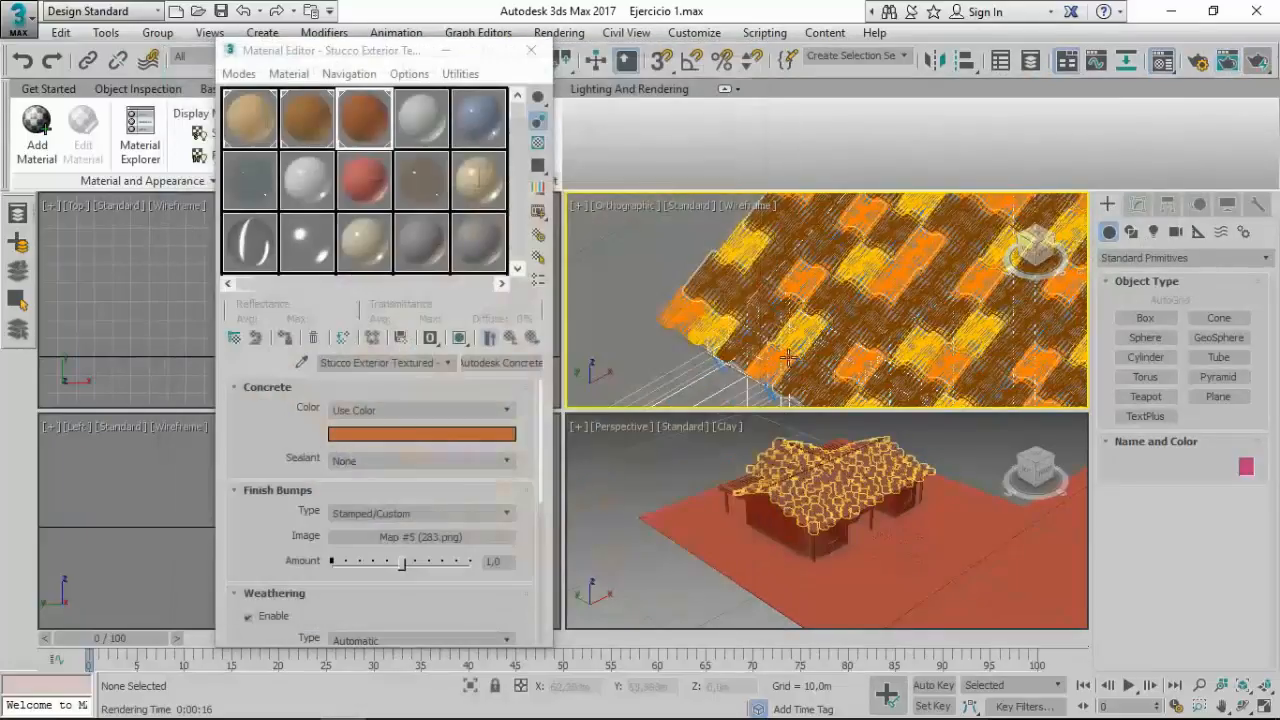
# Step: Frame the roof tiles closely in the Perspective viewport and switch its display from Clay to Default Shading
pyautogui.click(690, 465)
pyautogui.scroll(5, 760, 478)
pyautogui.moveTo(773, 486); pyautogui.dragTo(752, 466, button='middle')
pyautogui.scroll(-3, 759, 467)
pyautogui.scroll(-5, 759, 467)
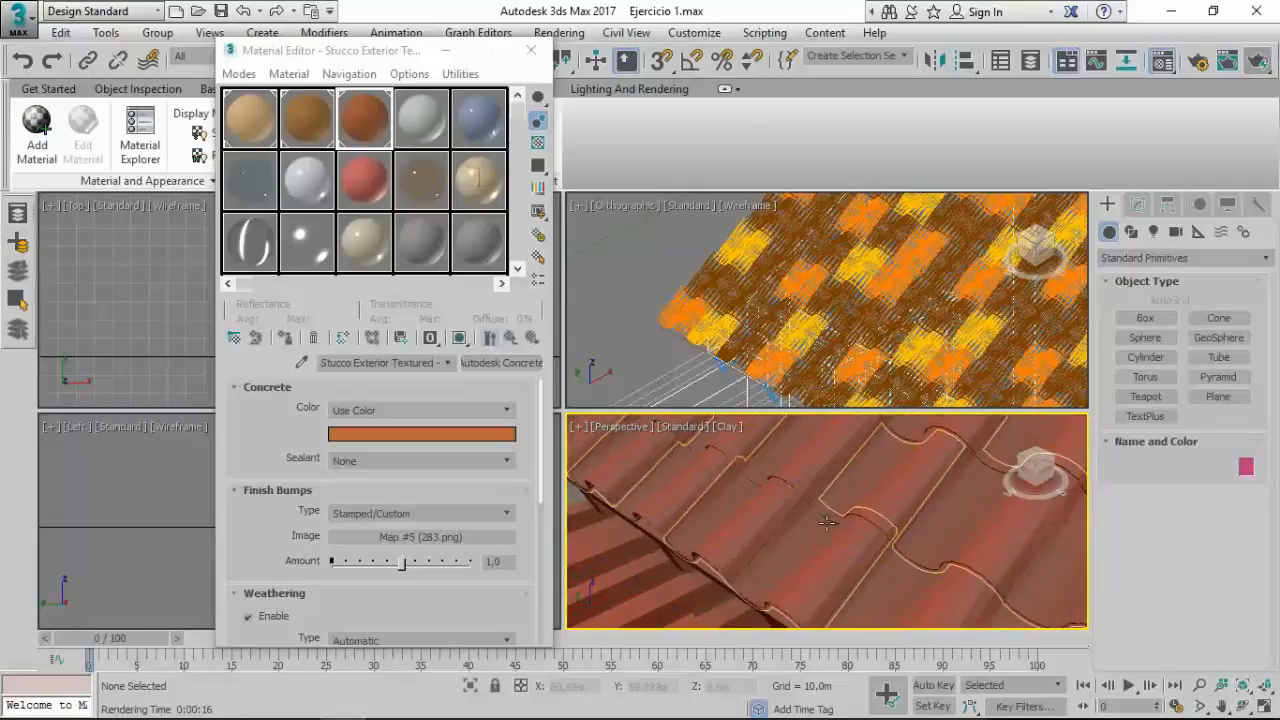
pyautogui.moveTo(791, 508)
pyautogui.mouseDown(button='middle')
pyautogui.moveTo(804, 532)
pyautogui.moveTo(789, 523)
pyautogui.moveTo(737, 554)
pyautogui.moveTo(711, 503)
pyautogui.mouseUp(button='middle')
pyautogui.scroll(-3, 718, 521)
pyautogui.click(727, 430)
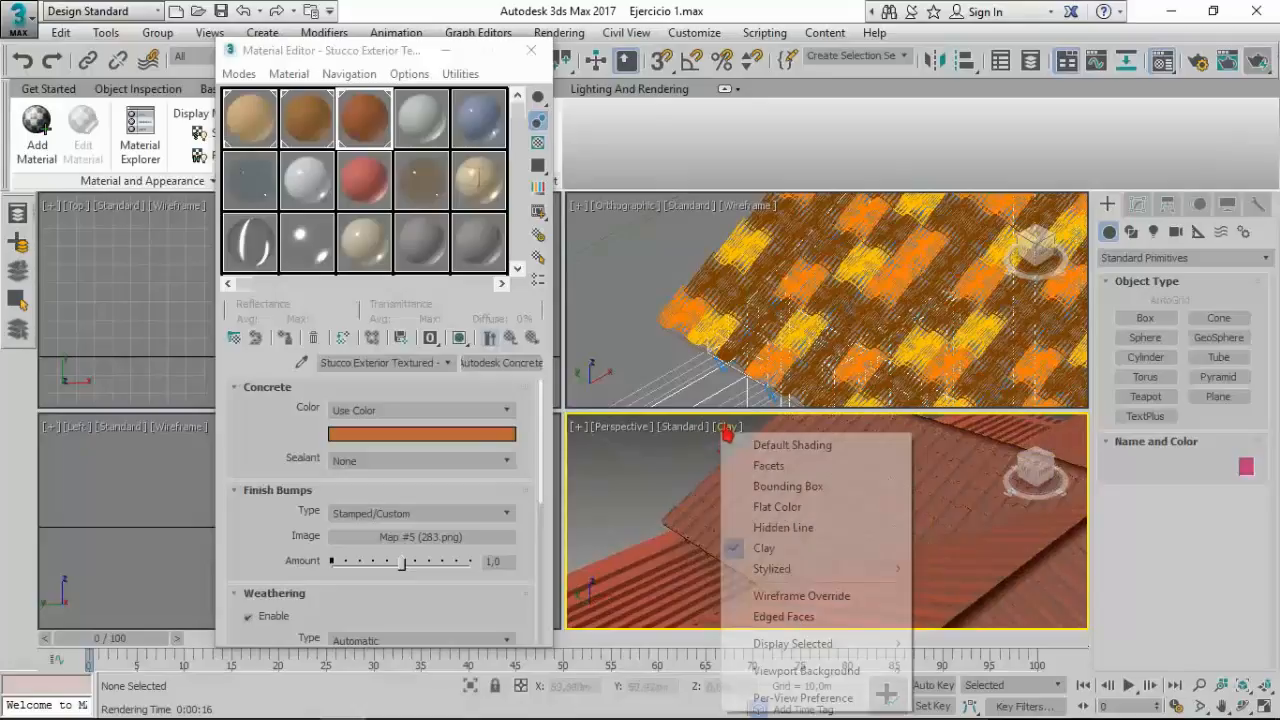
pyautogui.click(778, 446)
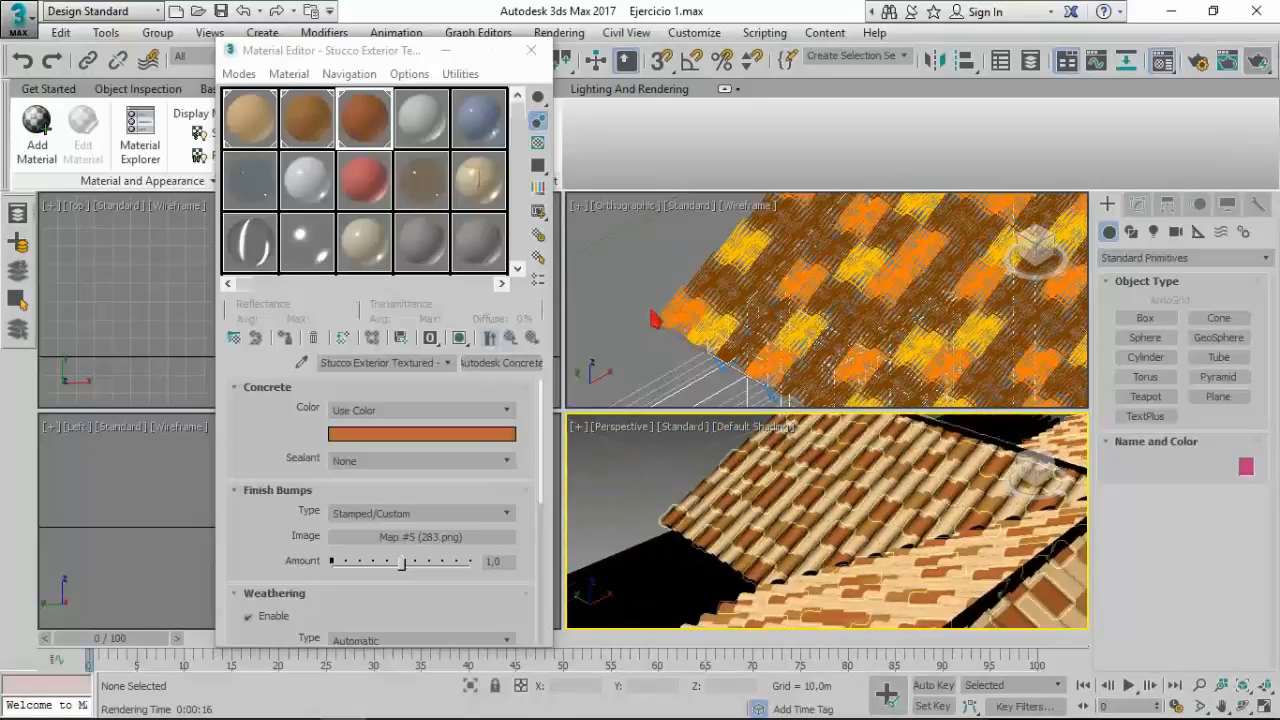
# Step: Close the Material Editor, select the orange roof tiles in the Orthographic viewport and display their modifier stack
pyautogui.click(632, 318)
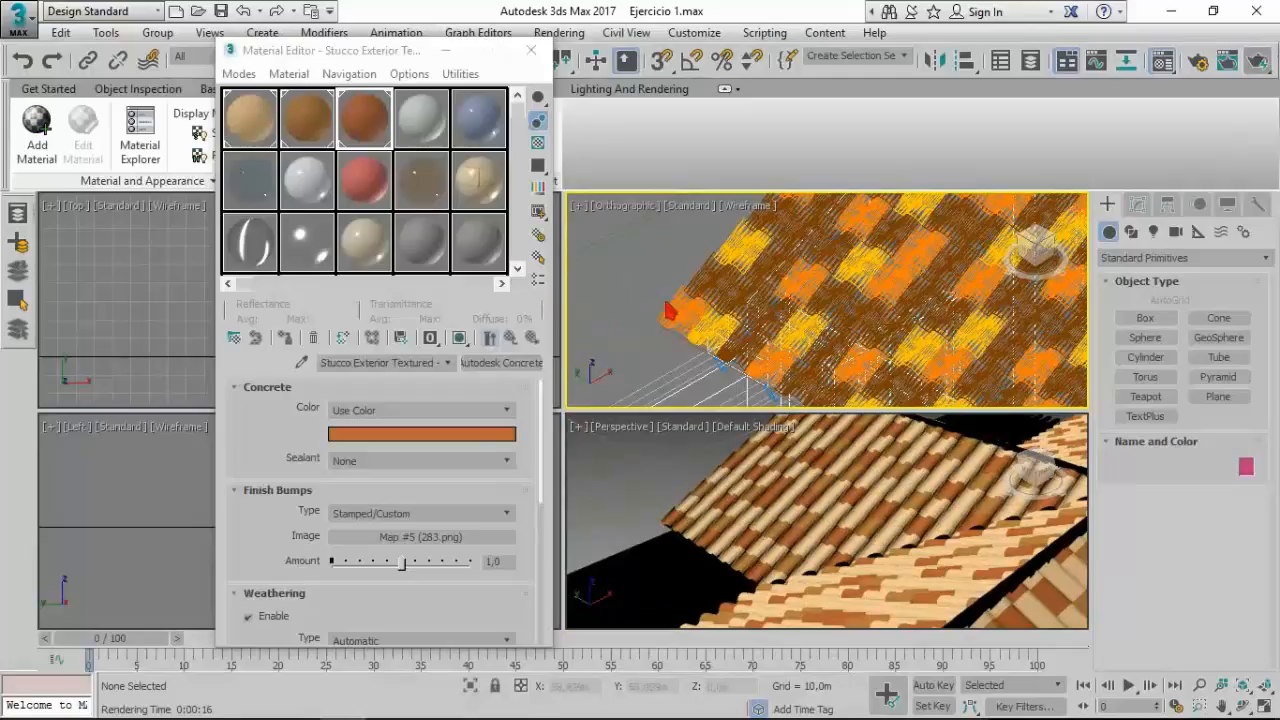
pyautogui.click(531, 50)
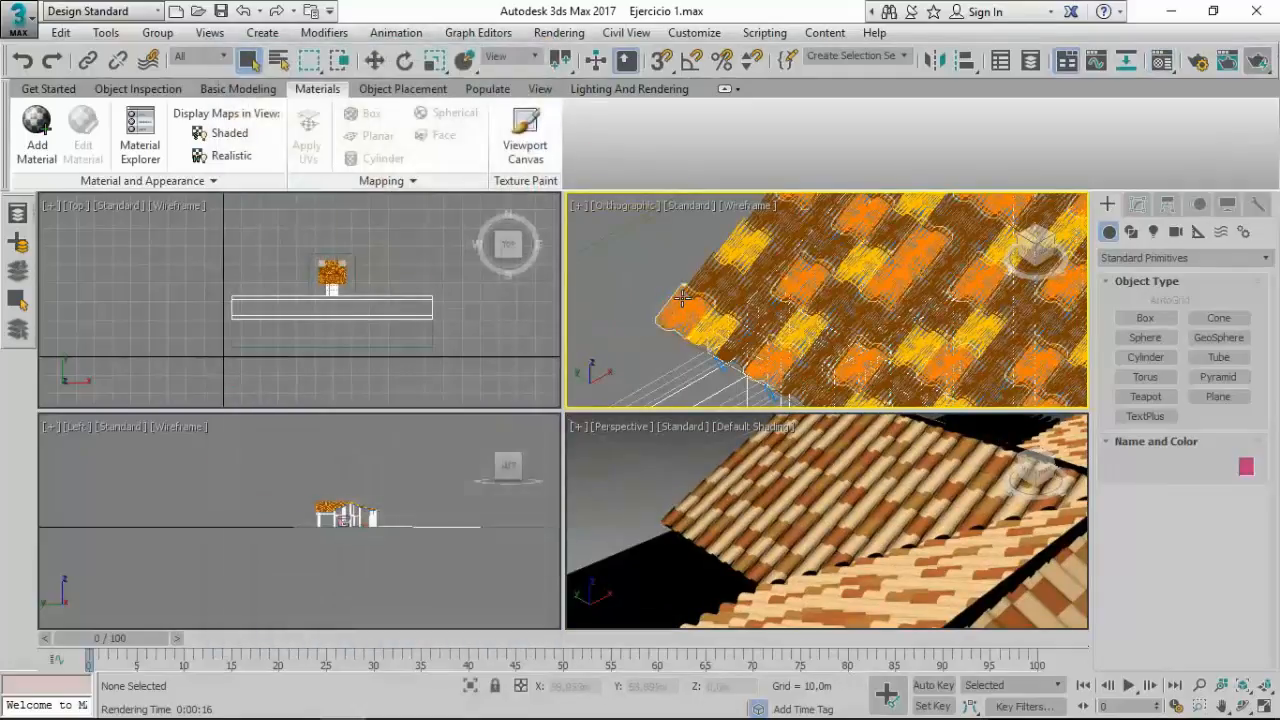
pyautogui.click(682, 296)
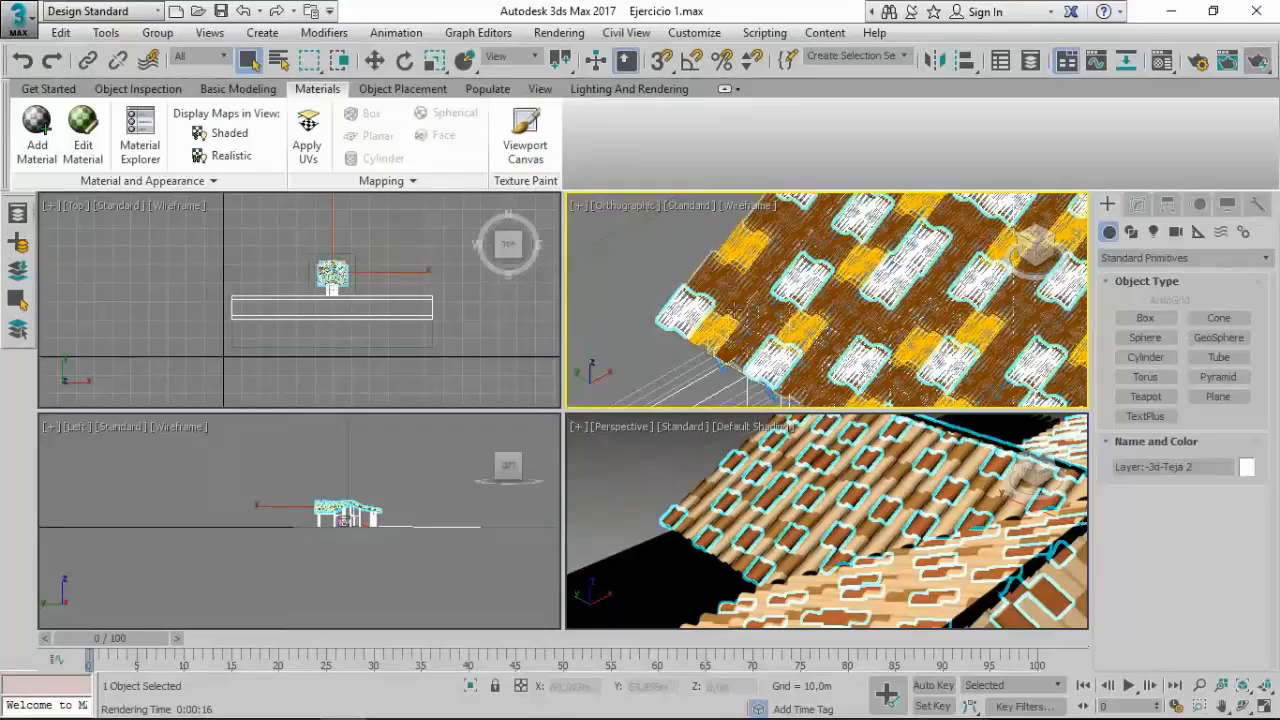
pyautogui.click(1137, 205)
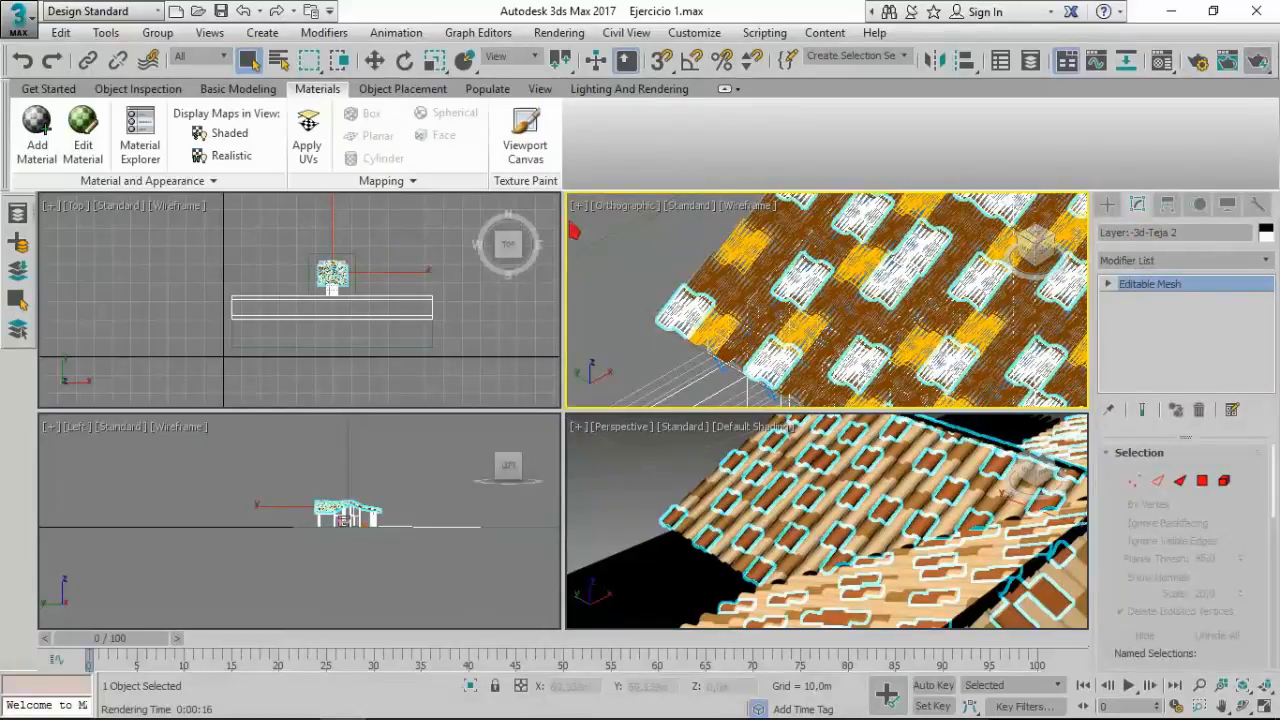
# Step: Open the Layer Explorer and narrow its window so that it covers less of the viewports
pyautogui.click(19, 214)
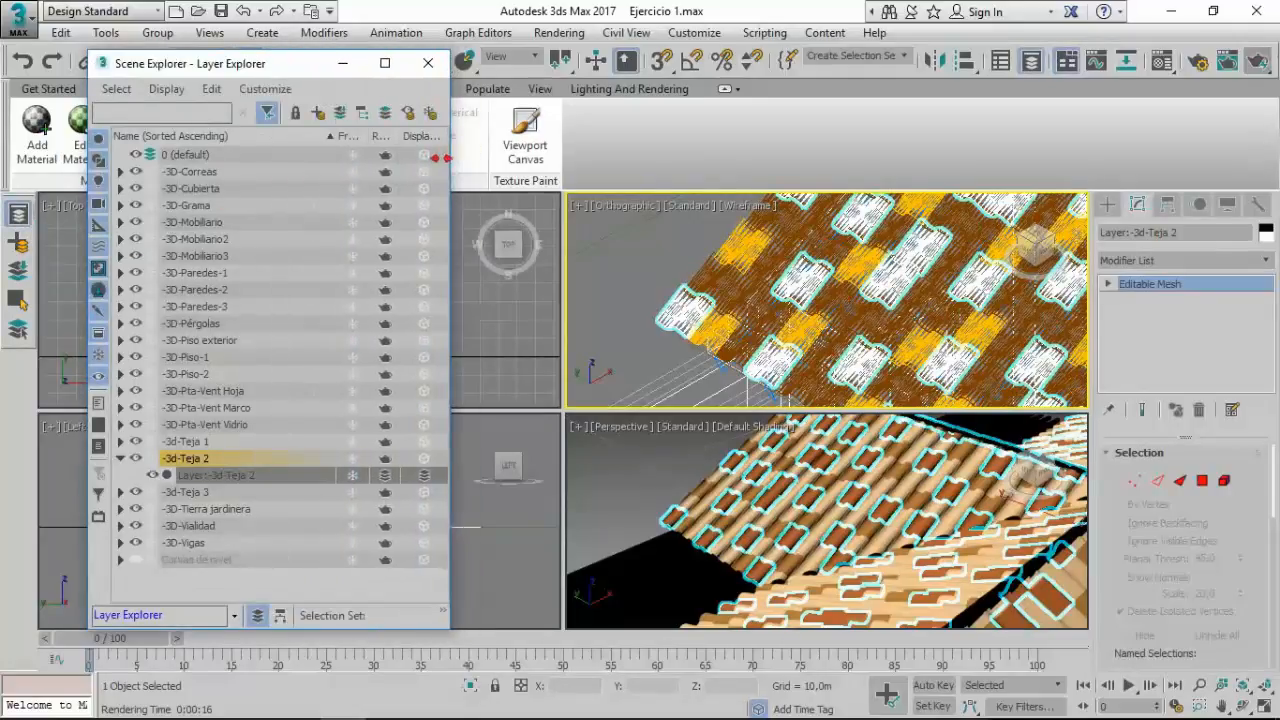
pyautogui.moveTo(441, 157); pyautogui.dragTo(353, 172)
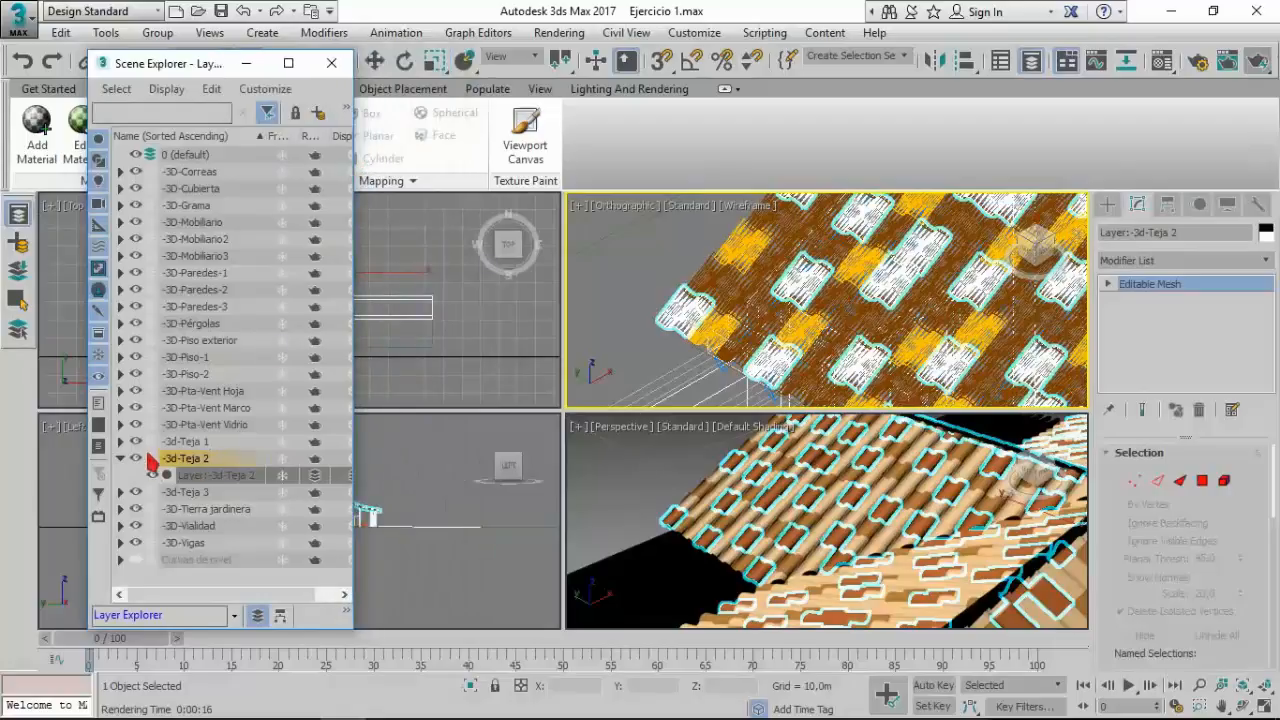
# Step: Hide the roof tile layers -3d-Teja 2, -3d-Teja 1 and -3d-Teja 3 to expose the roof deck
pyautogui.click(137, 459)
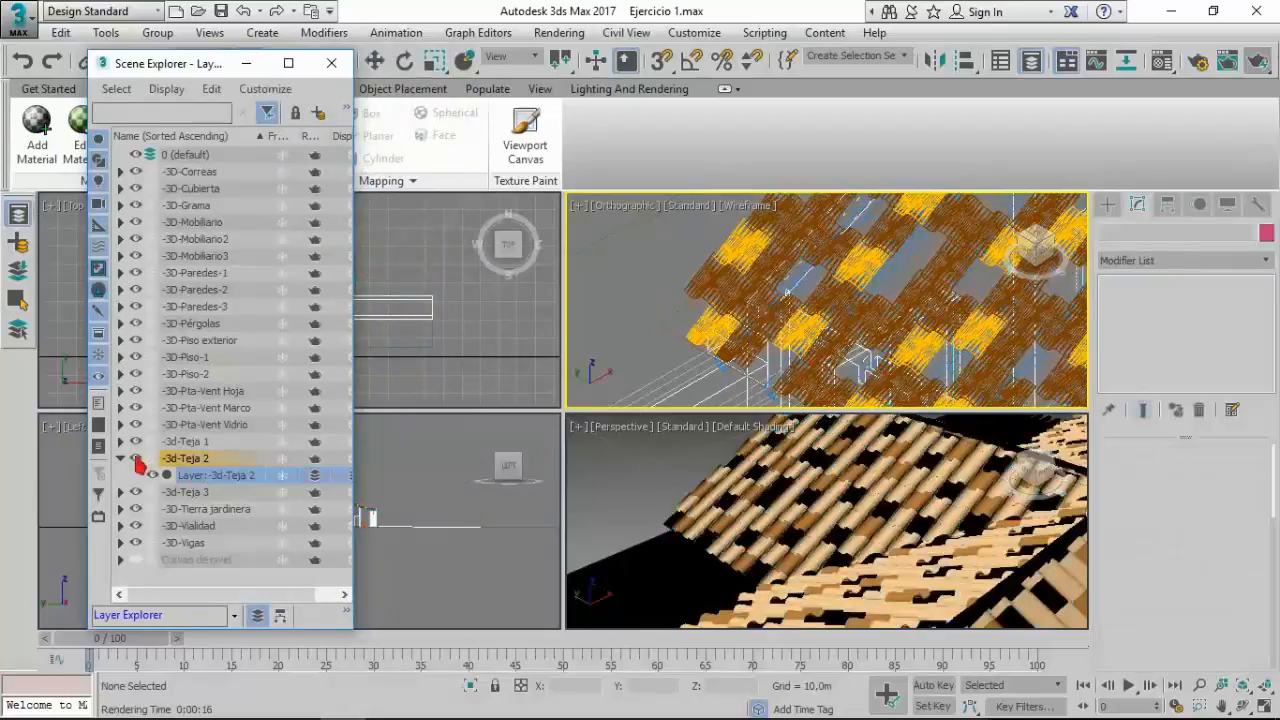
pyautogui.click(136, 443)
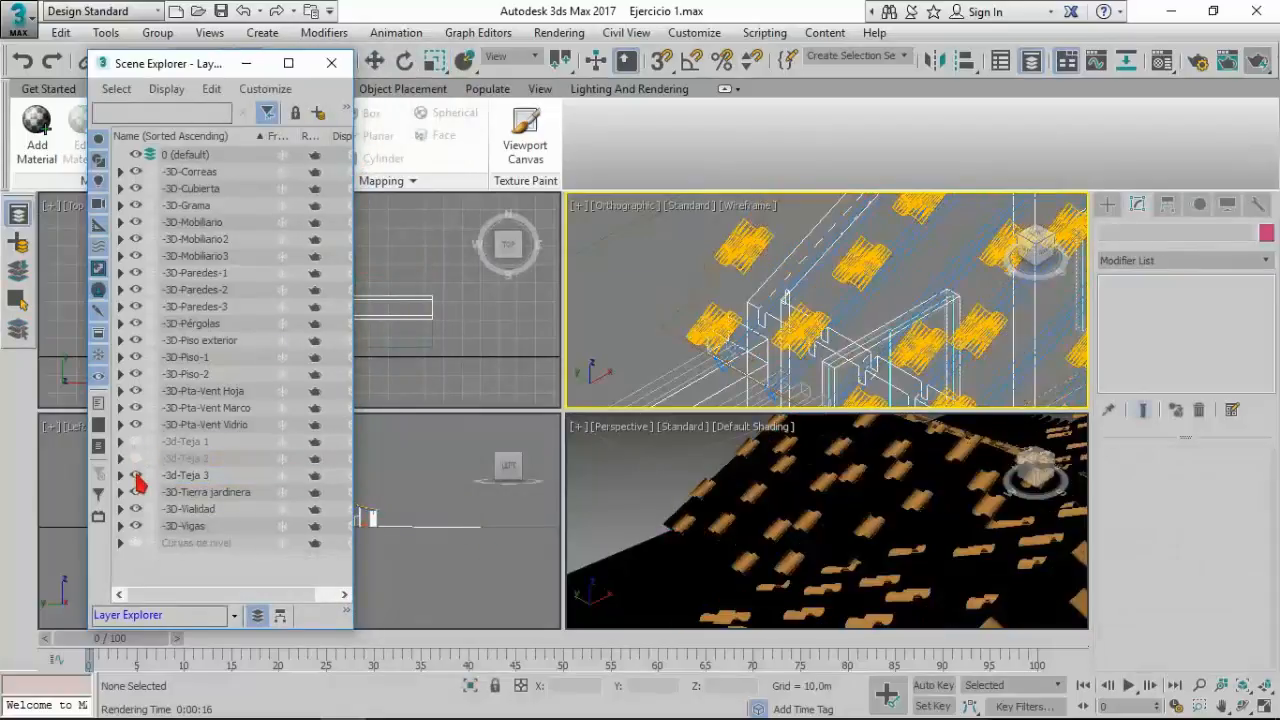
pyautogui.click(137, 476)
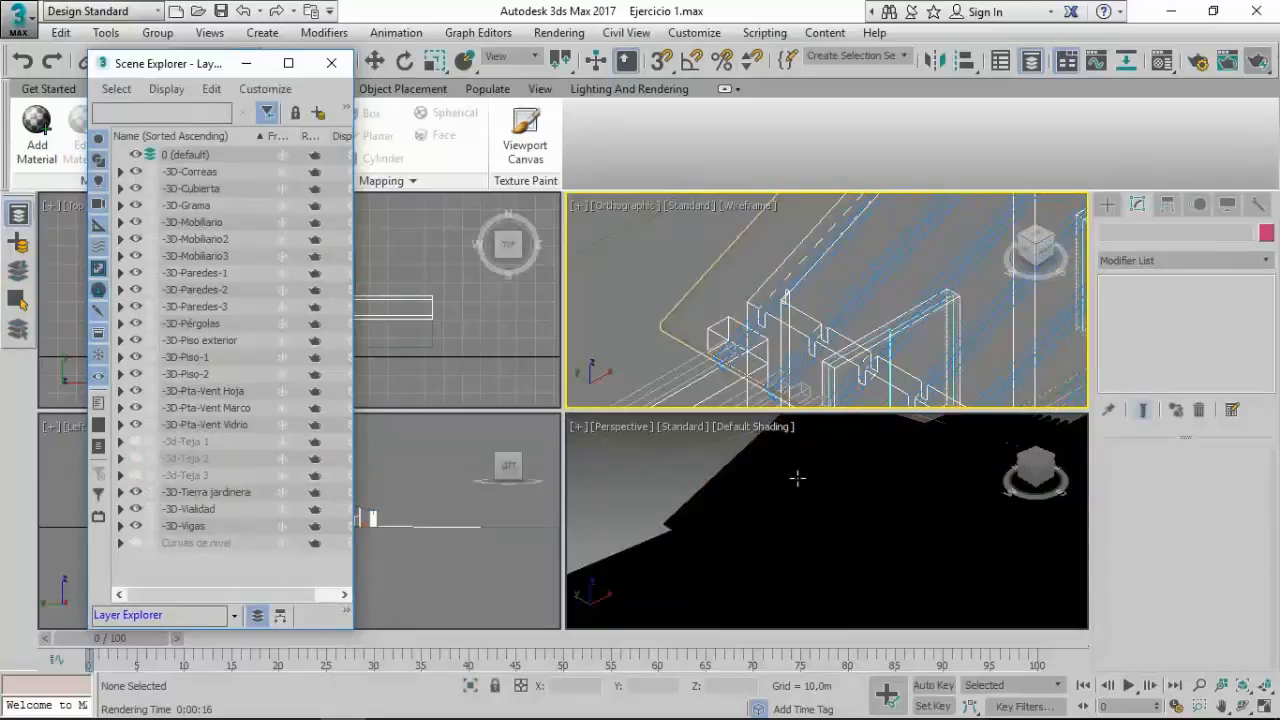
pyautogui.moveTo(684, 302)
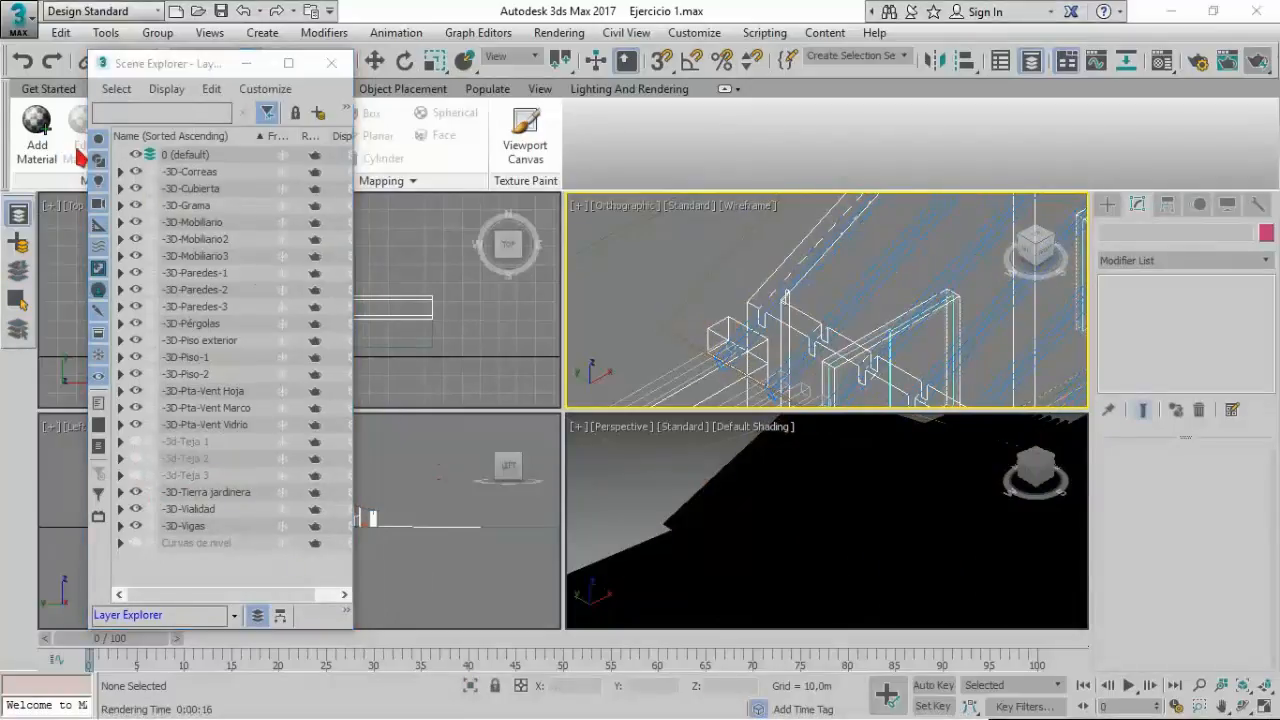
# Step: Open the Material/Map Browser, collapse the Stucco and Scene Materials groups, and expand Wood with its Panels subgroup
pyautogui.click(37, 125)
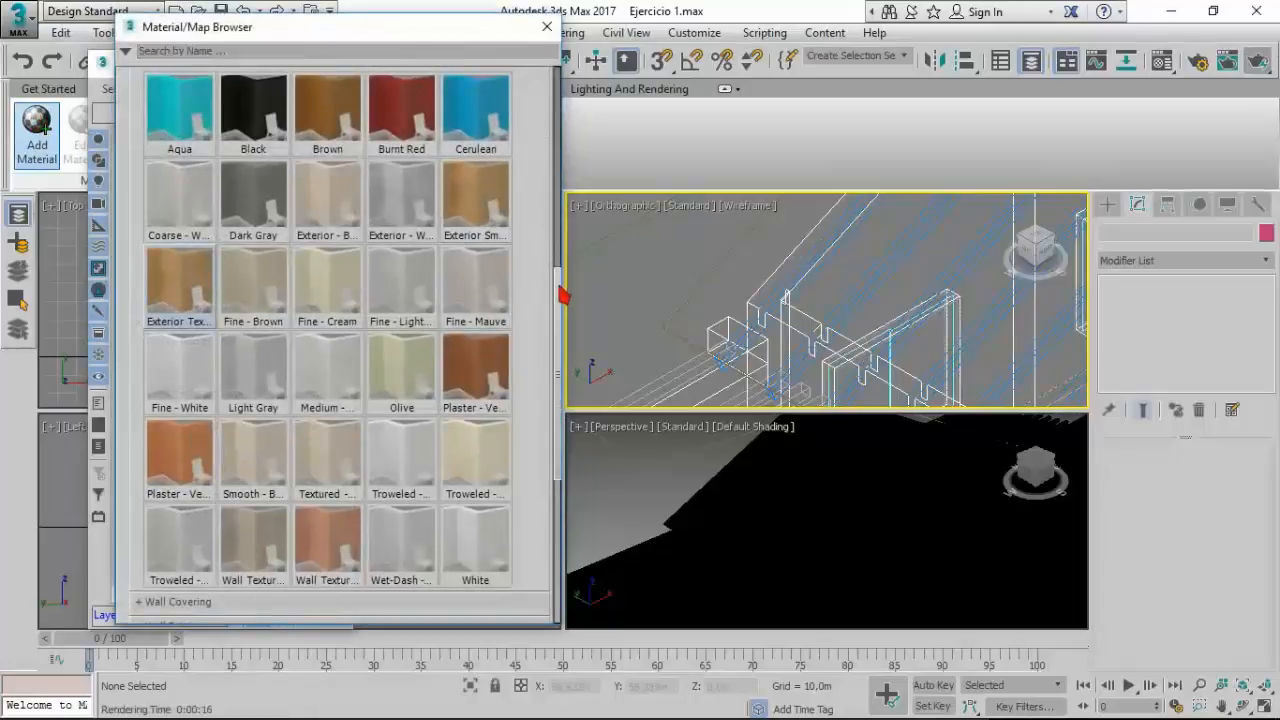
pyautogui.scroll(2, 563, 293)
pyautogui.click(140, 148)
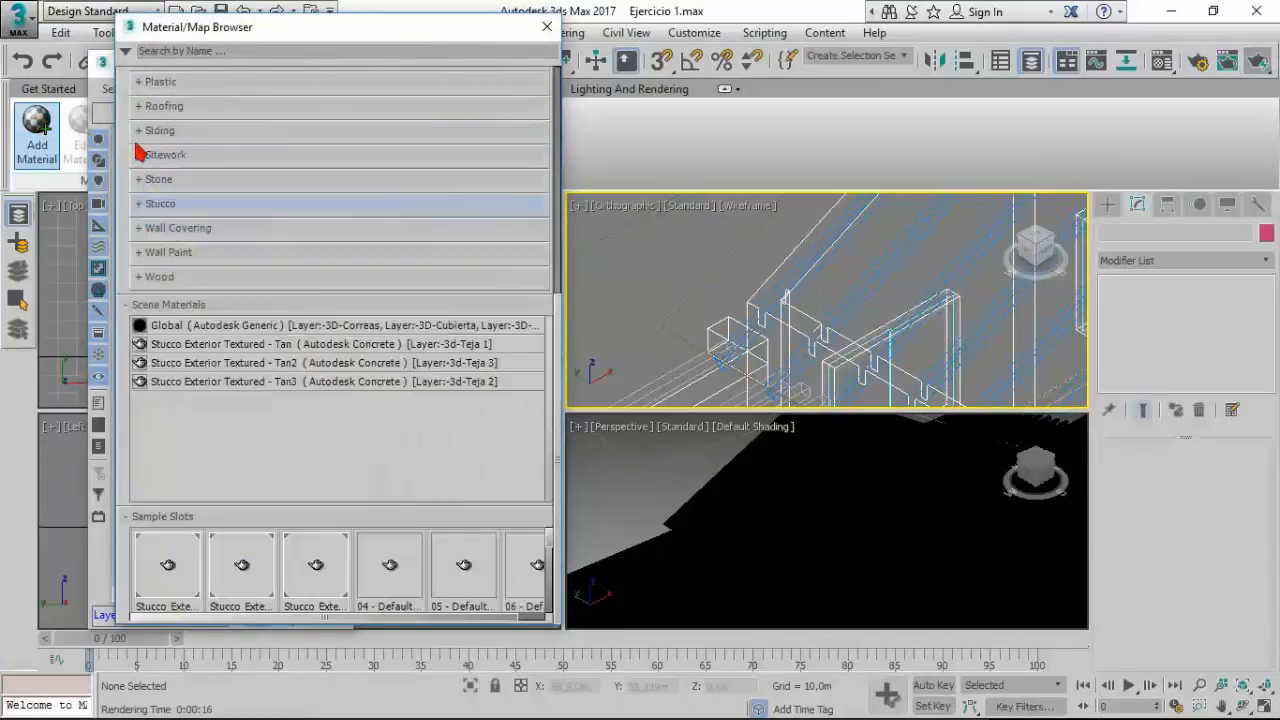
pyautogui.click(130, 306)
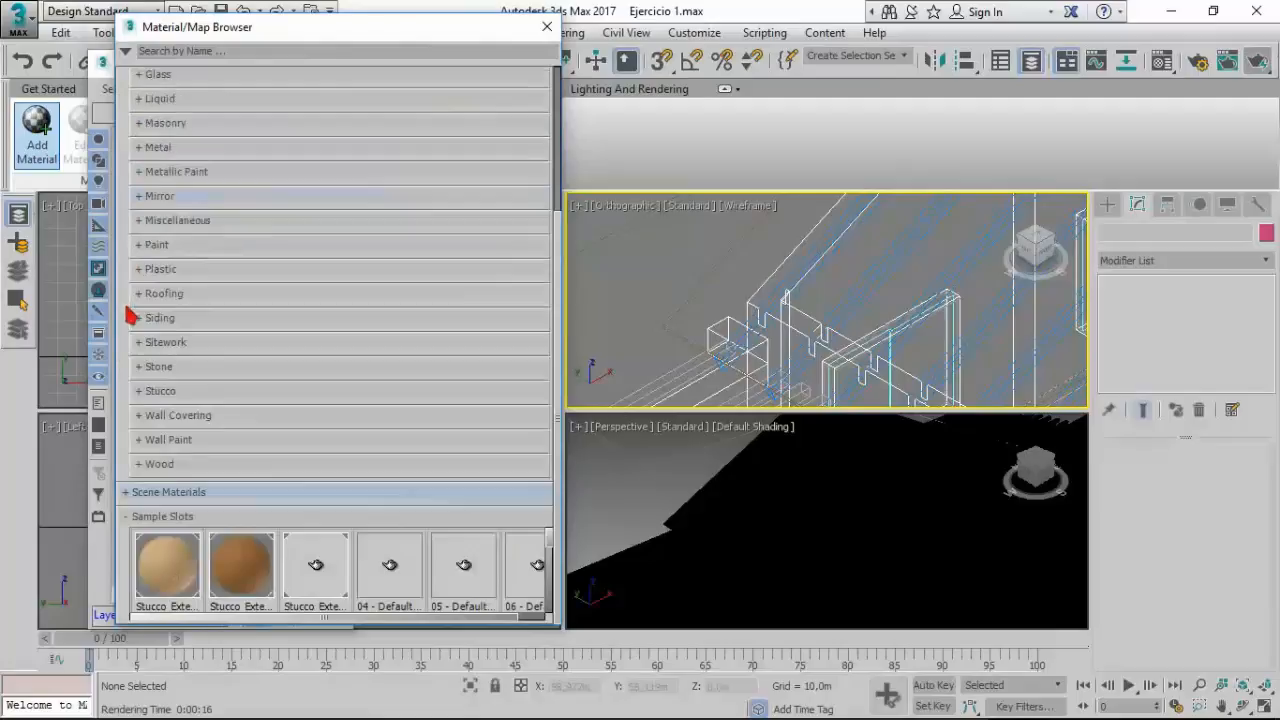
pyautogui.click(141, 466)
pyautogui.scroll(-2, 543, 314)
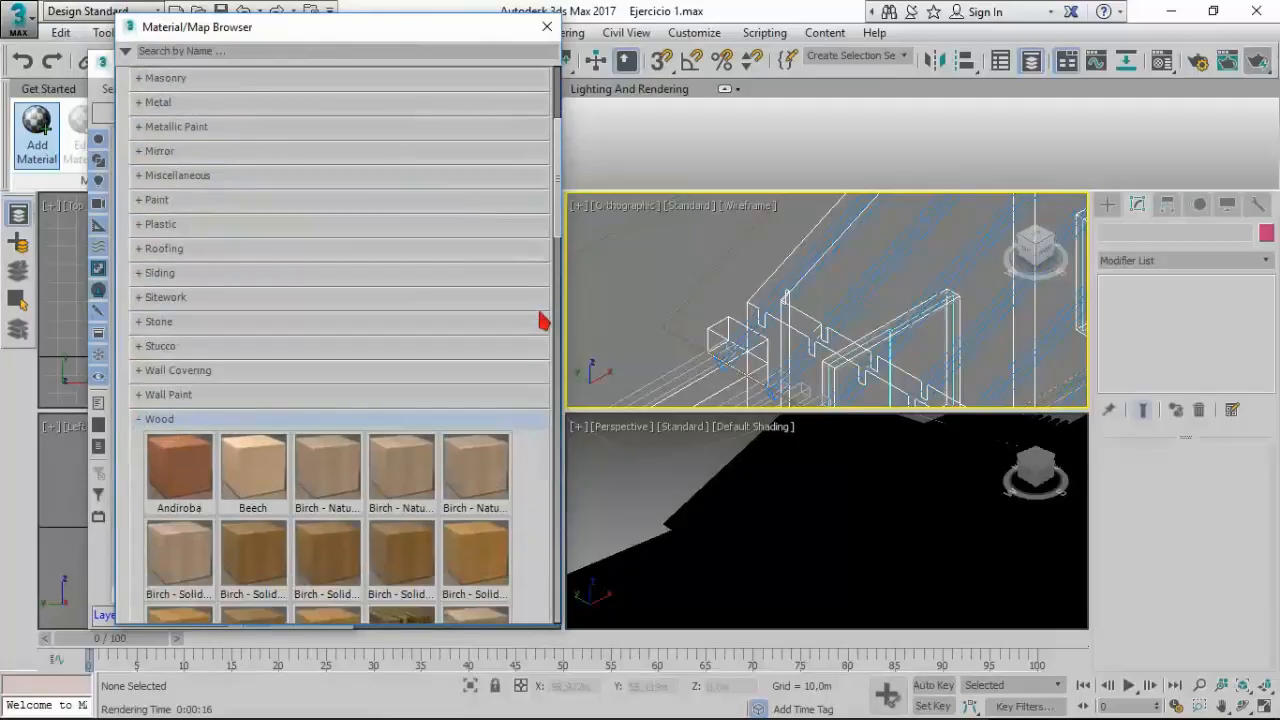
pyautogui.moveTo(559, 205); pyautogui.dragTo(577, 603)
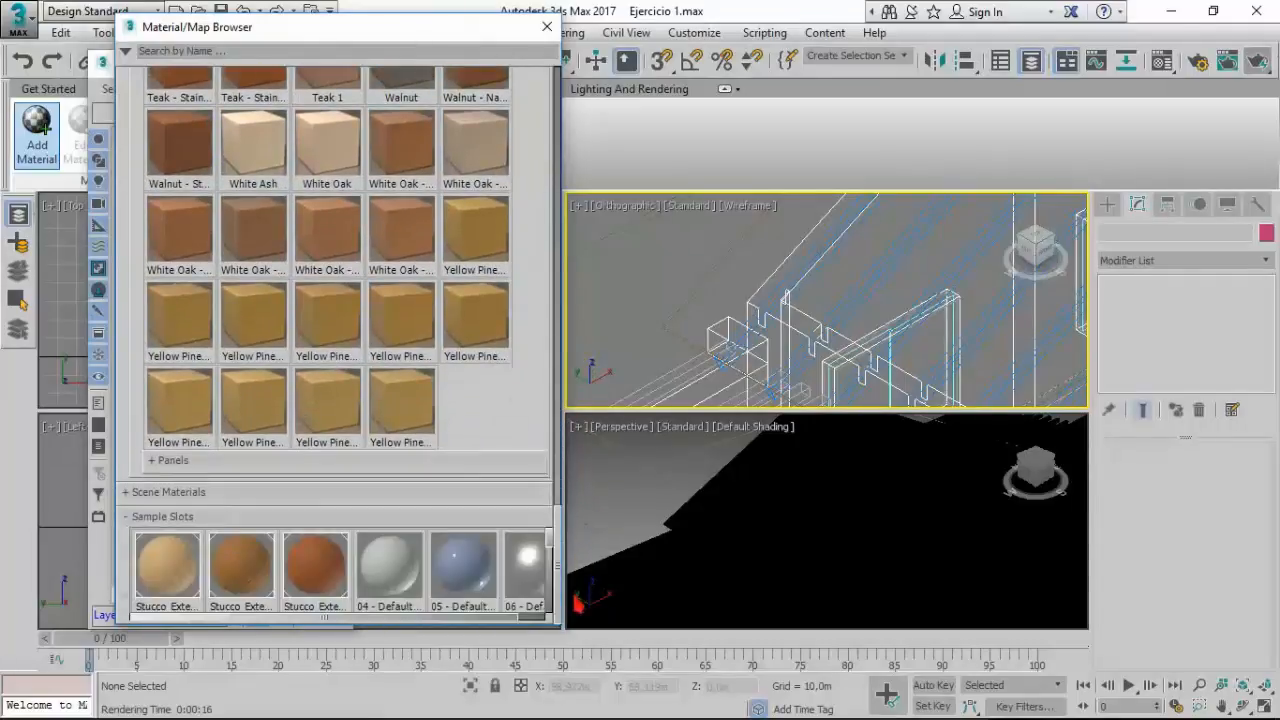
pyautogui.click(158, 463)
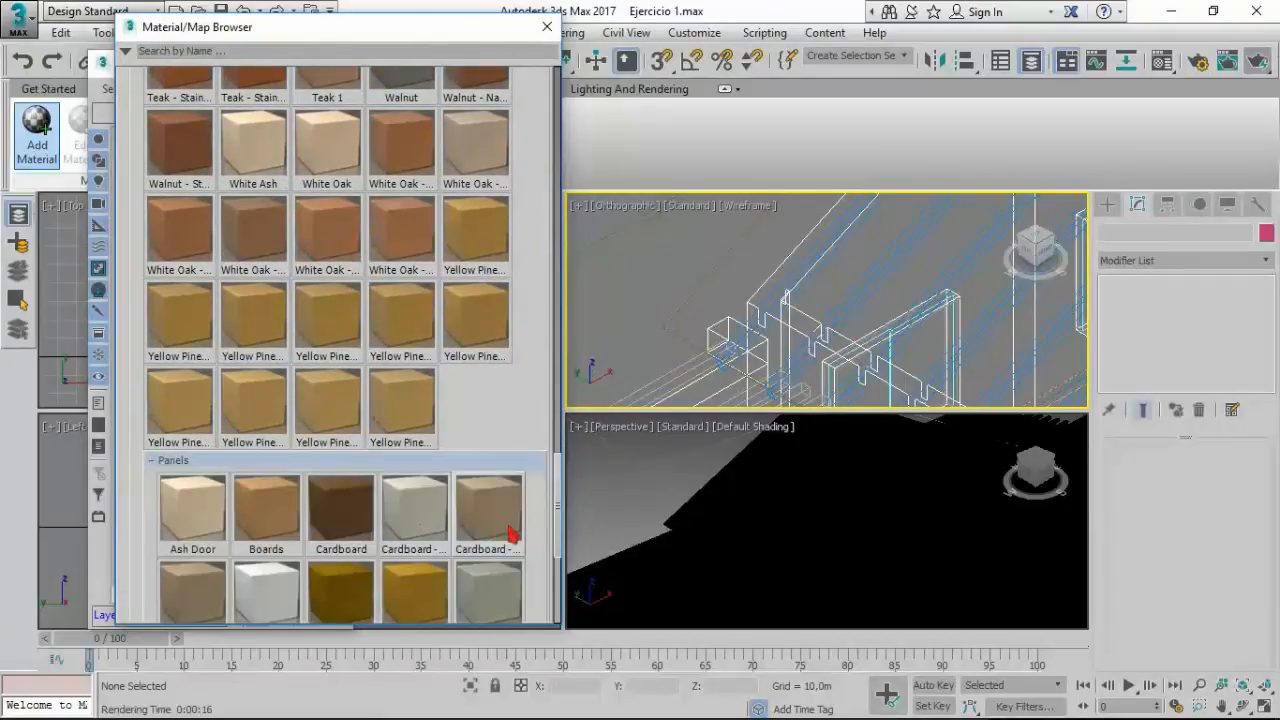
# Step: Assign the dark brown "Paneling - B..." material from Panels to the roof deck, render the Orthographic view and close the rendered frame
pyautogui.scroll(5, 561, 355)
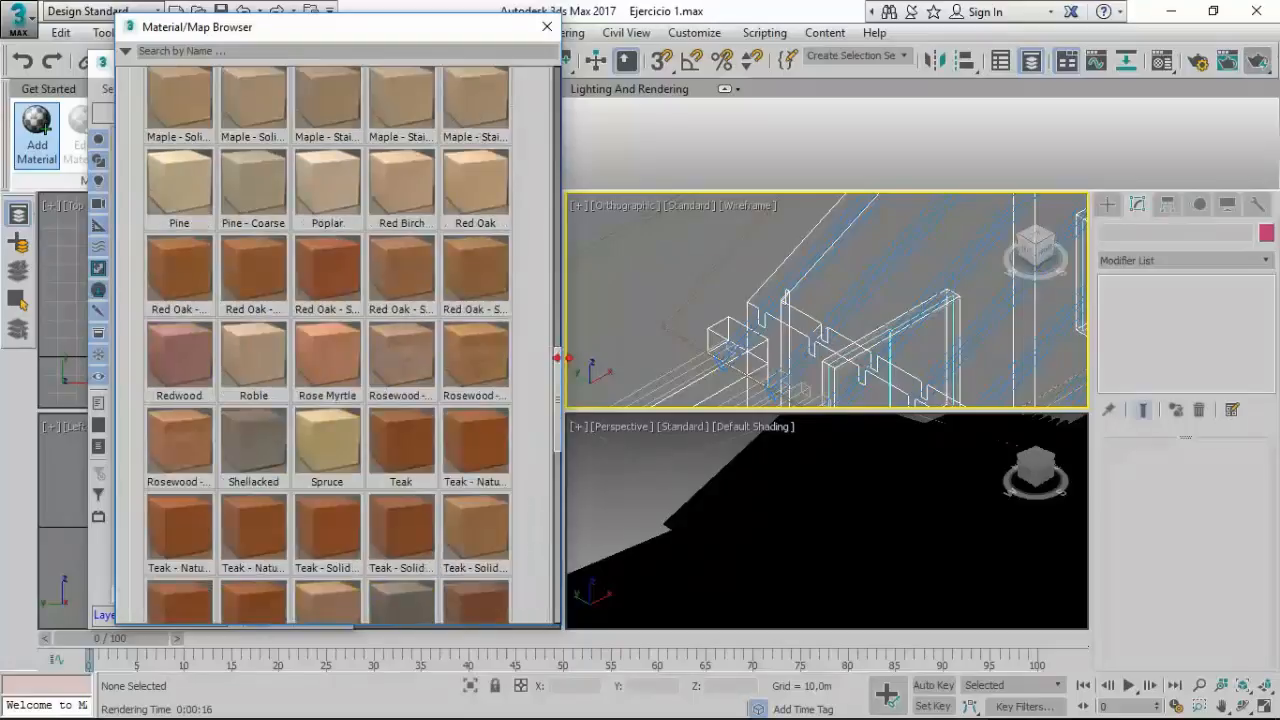
pyautogui.moveTo(561, 368); pyautogui.dragTo(566, 511)
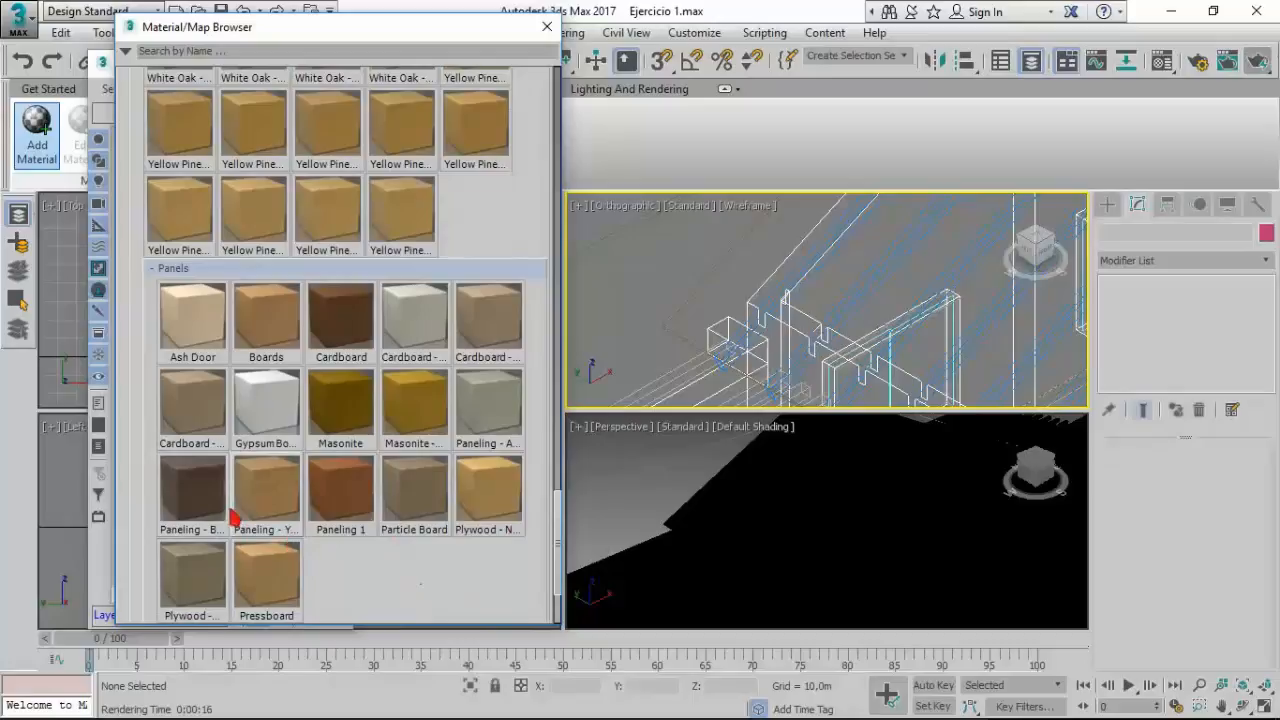
pyautogui.moveTo(185, 498)
pyautogui.mouseDown()
pyautogui.moveTo(460, 443)
pyautogui.moveTo(667, 355)
pyautogui.moveTo(675, 319)
pyautogui.mouseUp()
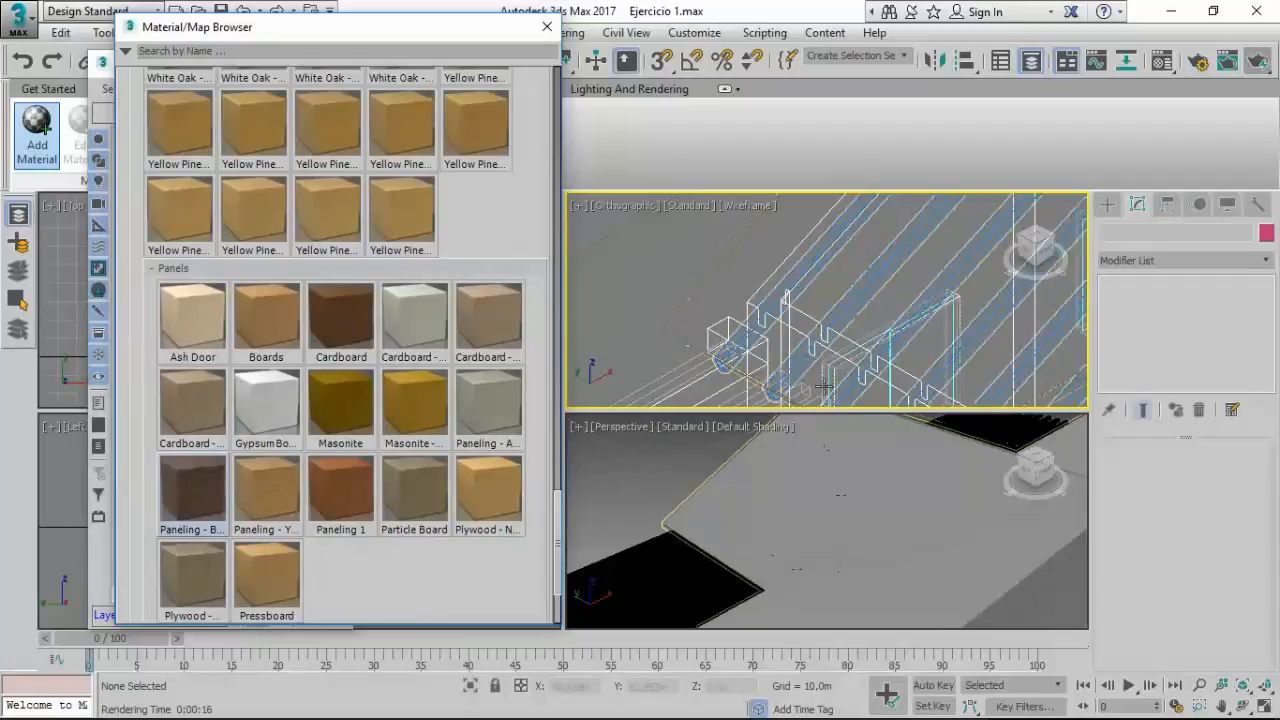
pyautogui.click(1229, 62)
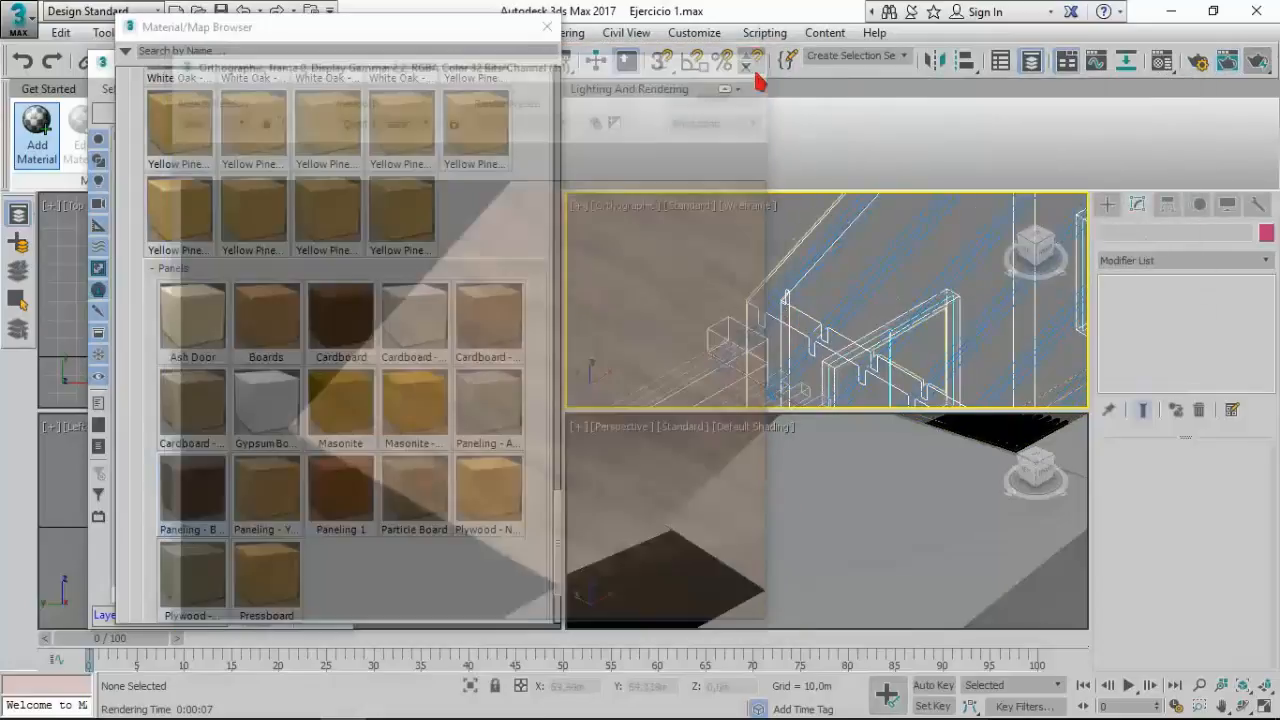
pyautogui.click(754, 60)
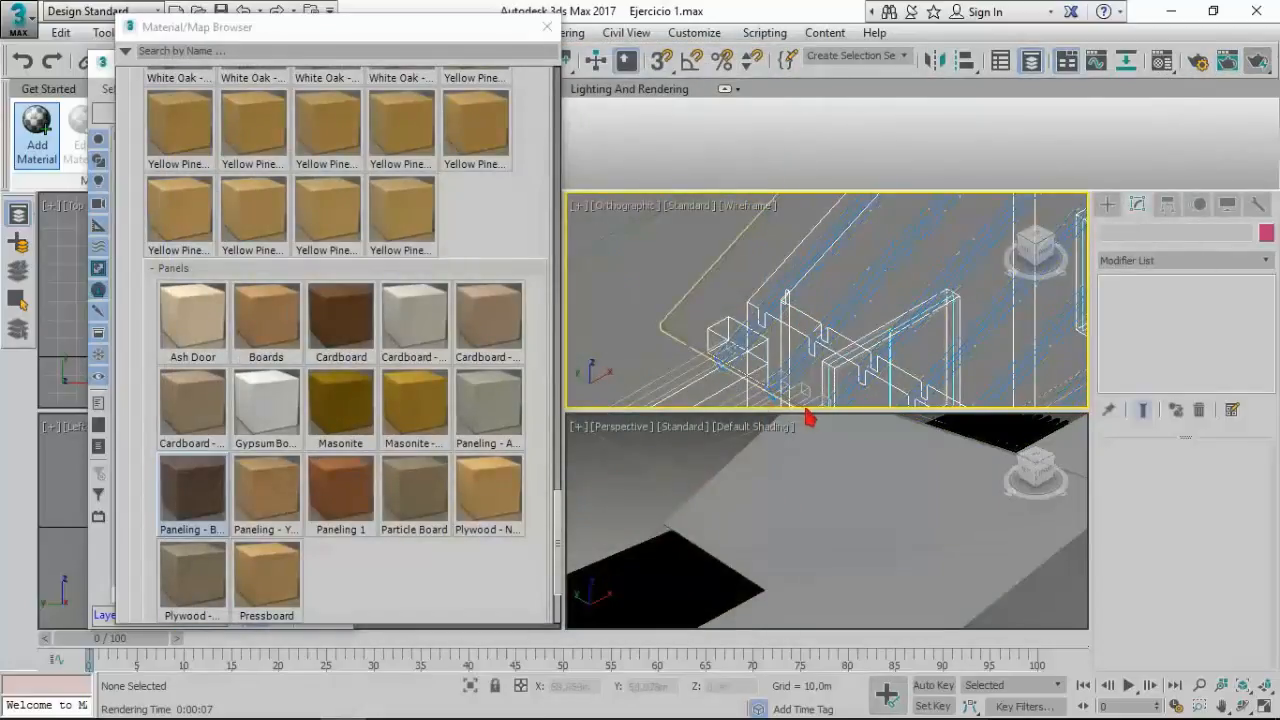
# Step: Select the roof deck to identify its layer in the Layer Explorer and hide the -3D-Cubierta layer
pyautogui.click(718, 243)
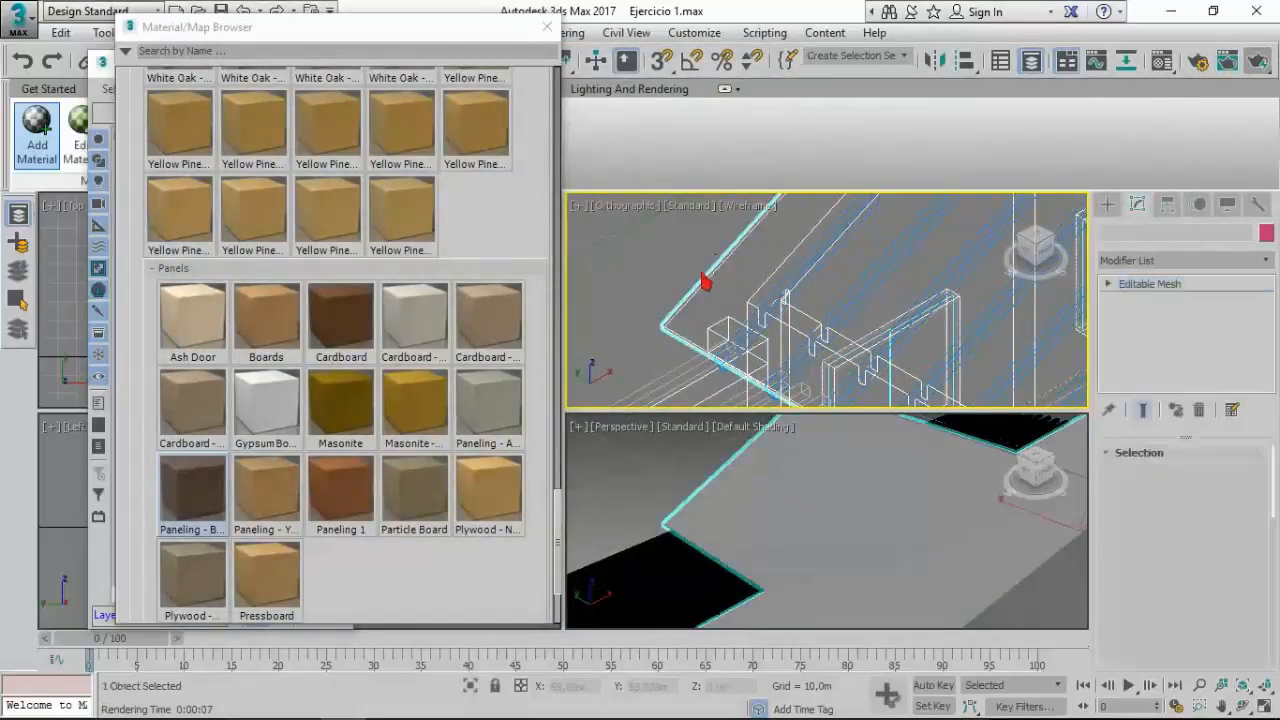
pyautogui.click(103, 70)
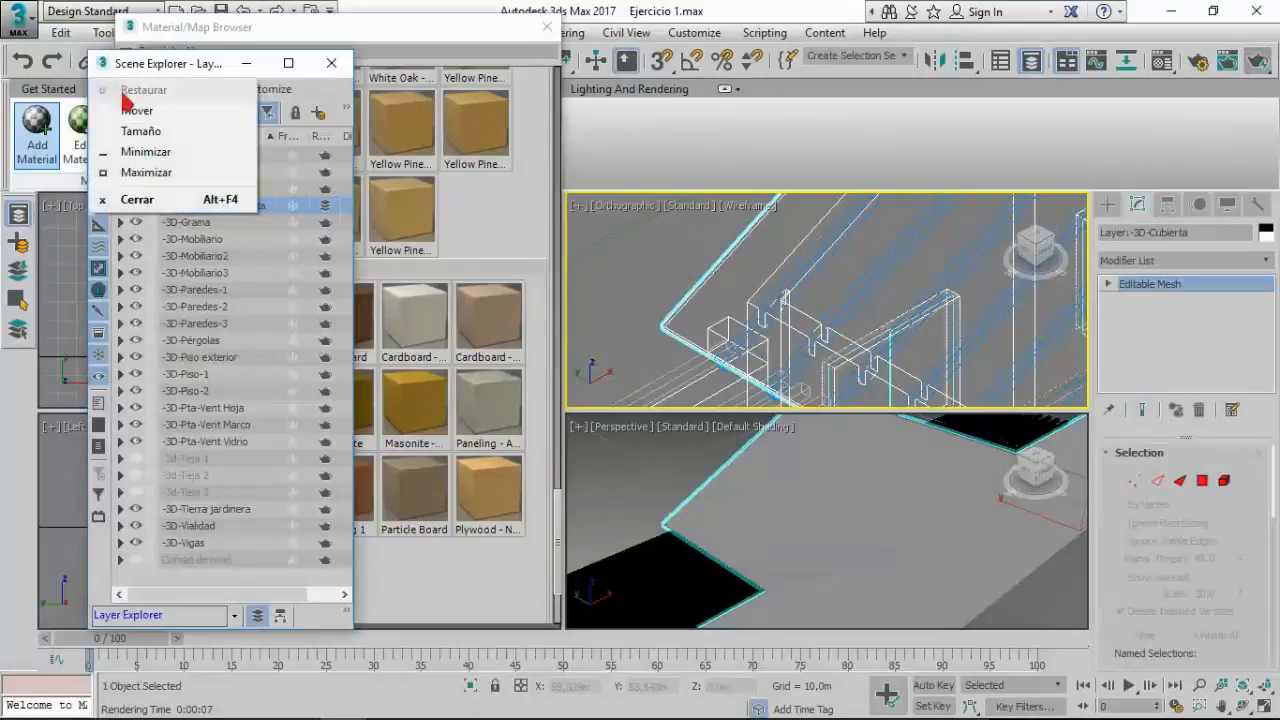
pyautogui.click(214, 67)
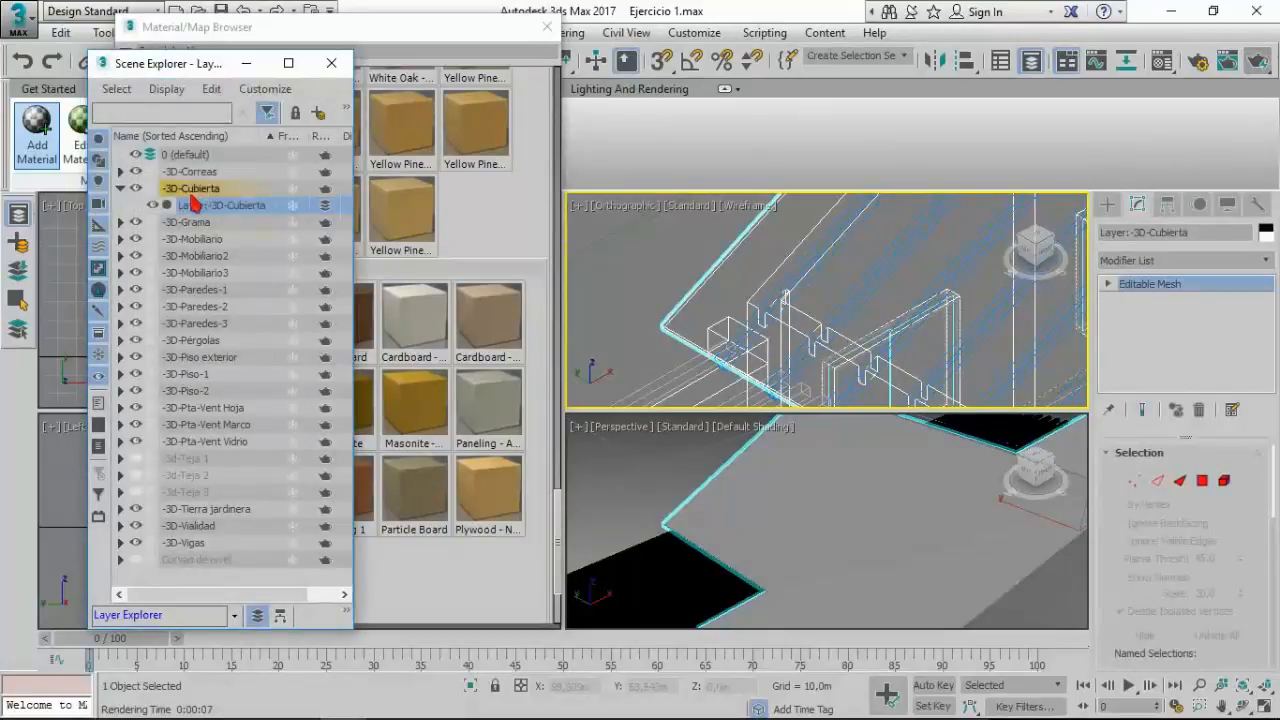
pyautogui.click(137, 190)
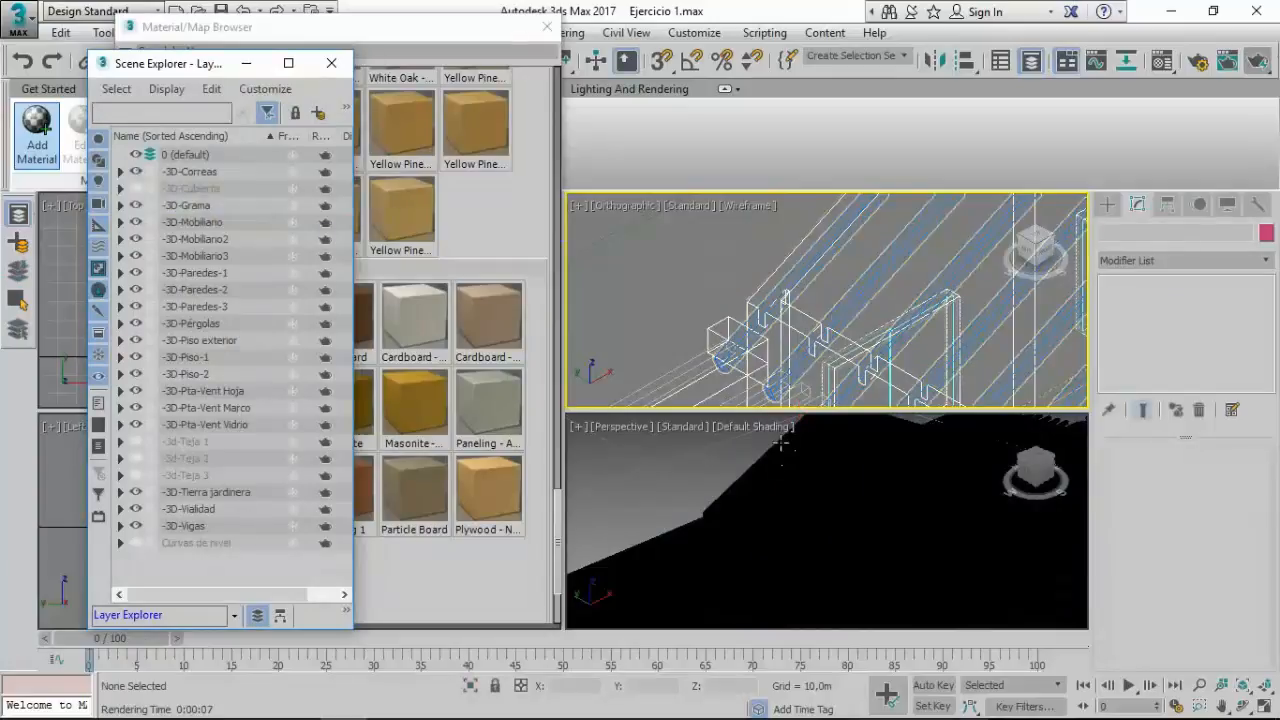
# Step: Assign the second of the three "Birch - Natu..." wood materials to the blue roof purlins in the Orthographic viewport
pyautogui.click(380, 44)
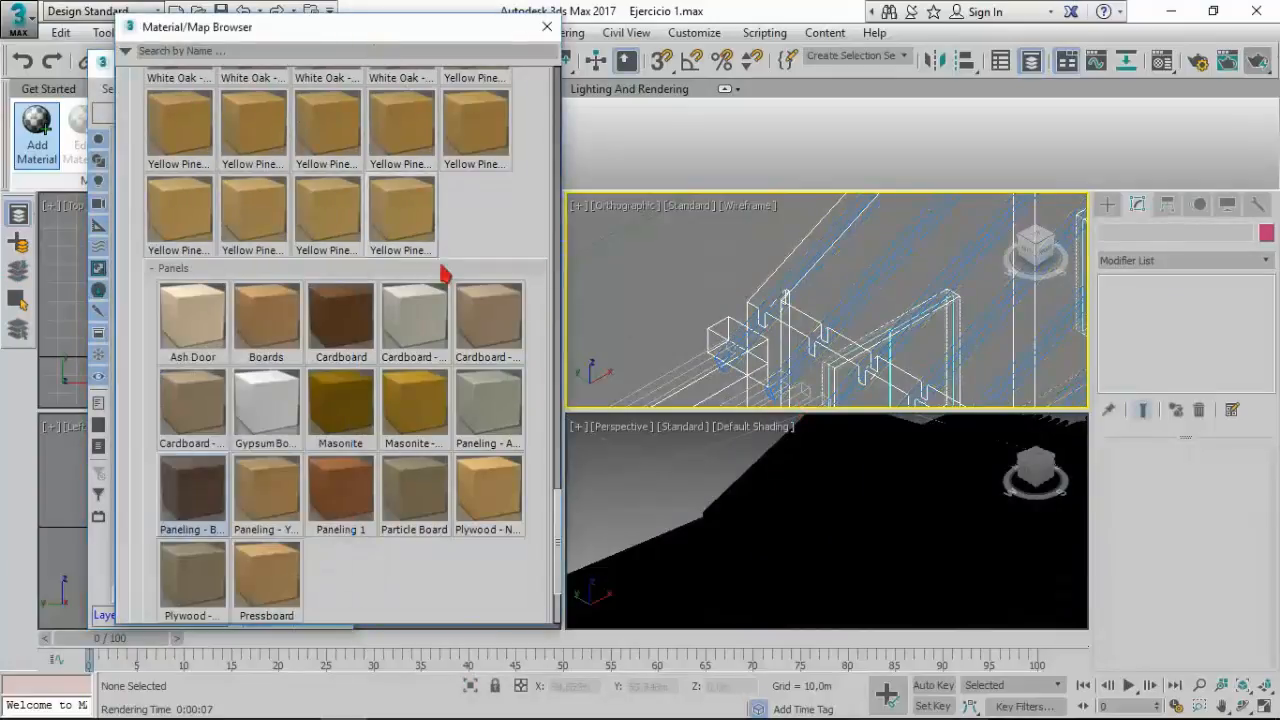
pyautogui.moveTo(562, 522)
pyautogui.mouseDown()
pyautogui.moveTo(557, 318)
pyautogui.moveTo(579, 184)
pyautogui.mouseUp()
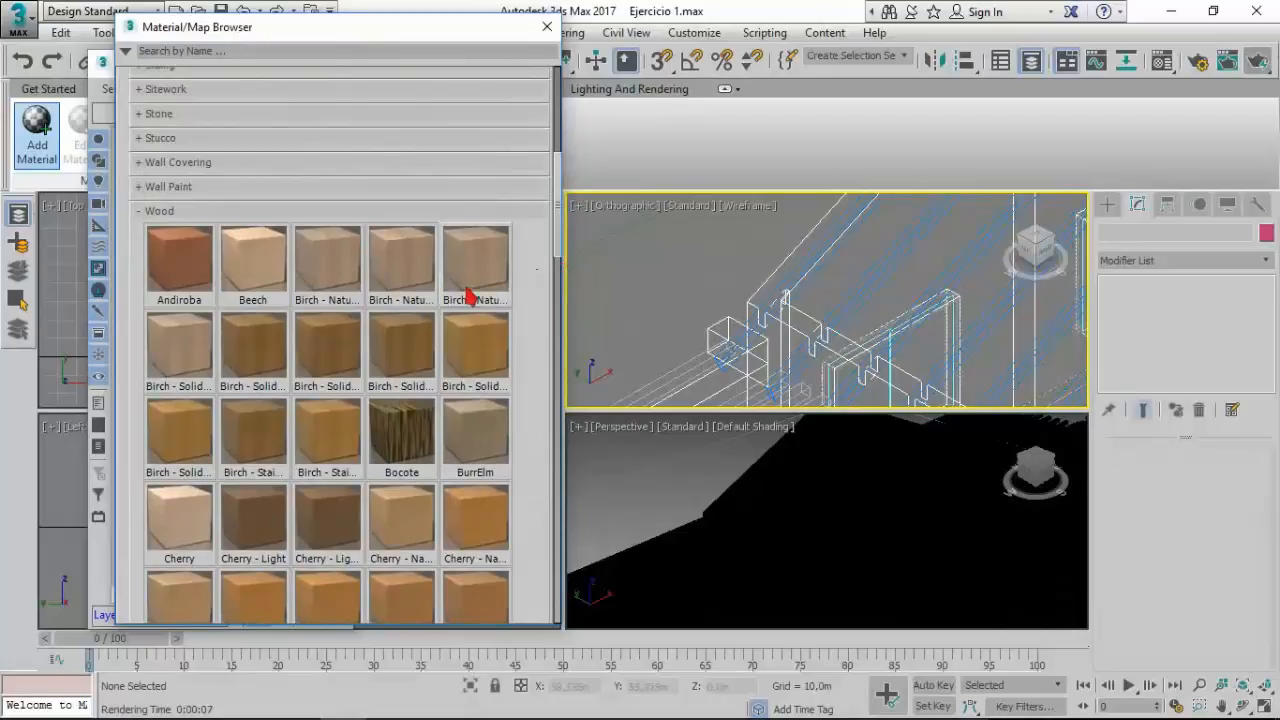
pyautogui.click(400, 288)
pyautogui.moveTo(650, 356); pyautogui.dragTo(793, 290)
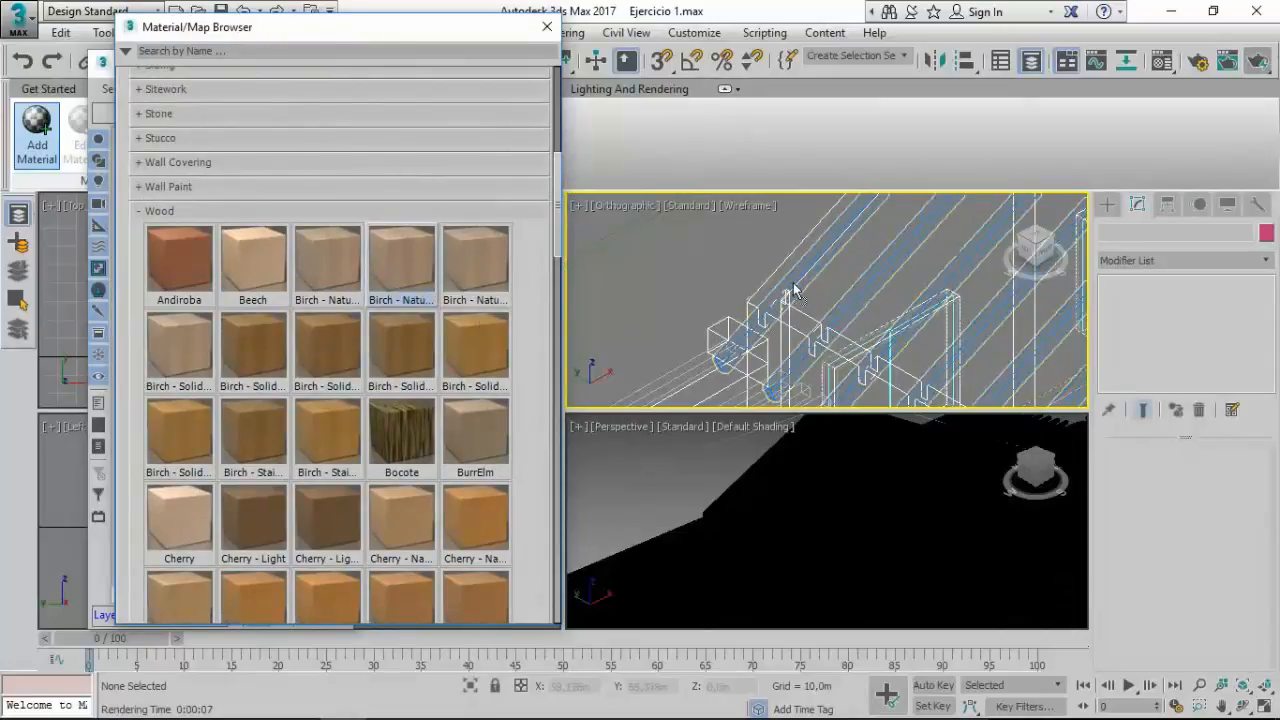
# Step: Assign the same birch wood material to the pergola slats, replacing the scene material of the same name
pyautogui.moveTo(795, 290); pyautogui.dragTo(712, 276, button='middle')
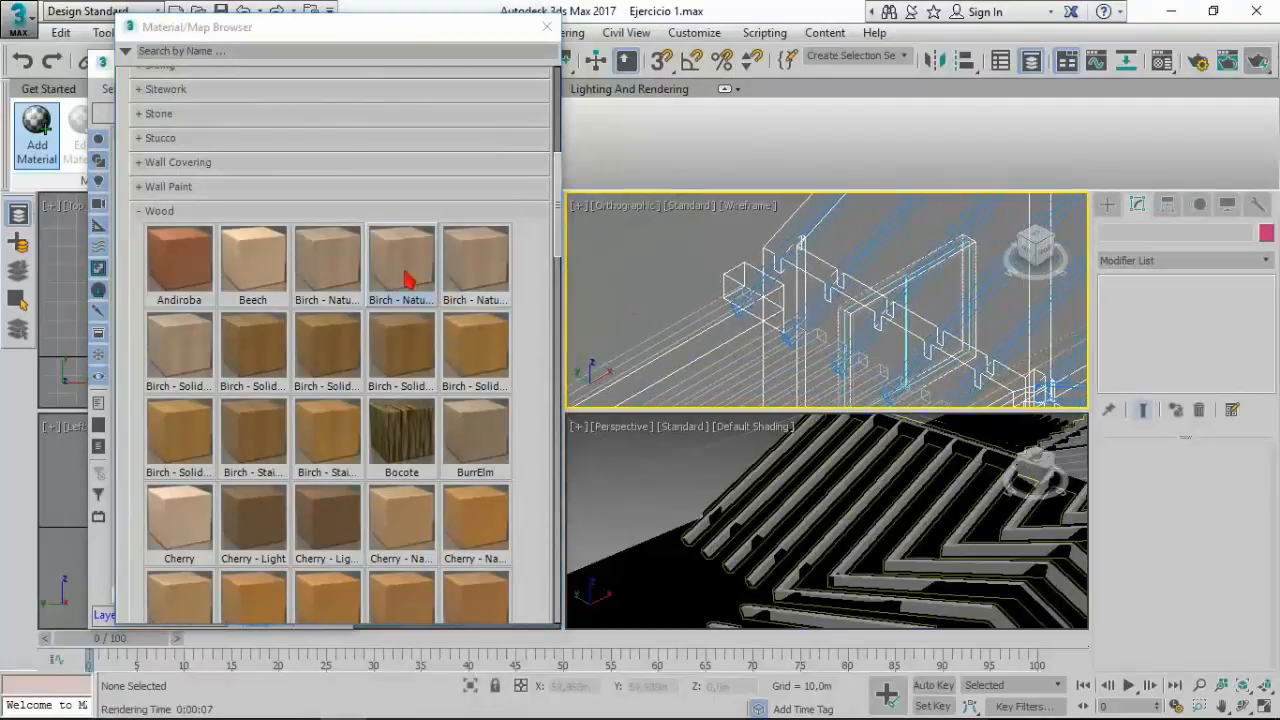
pyautogui.moveTo(408, 281); pyautogui.dragTo(732, 380)
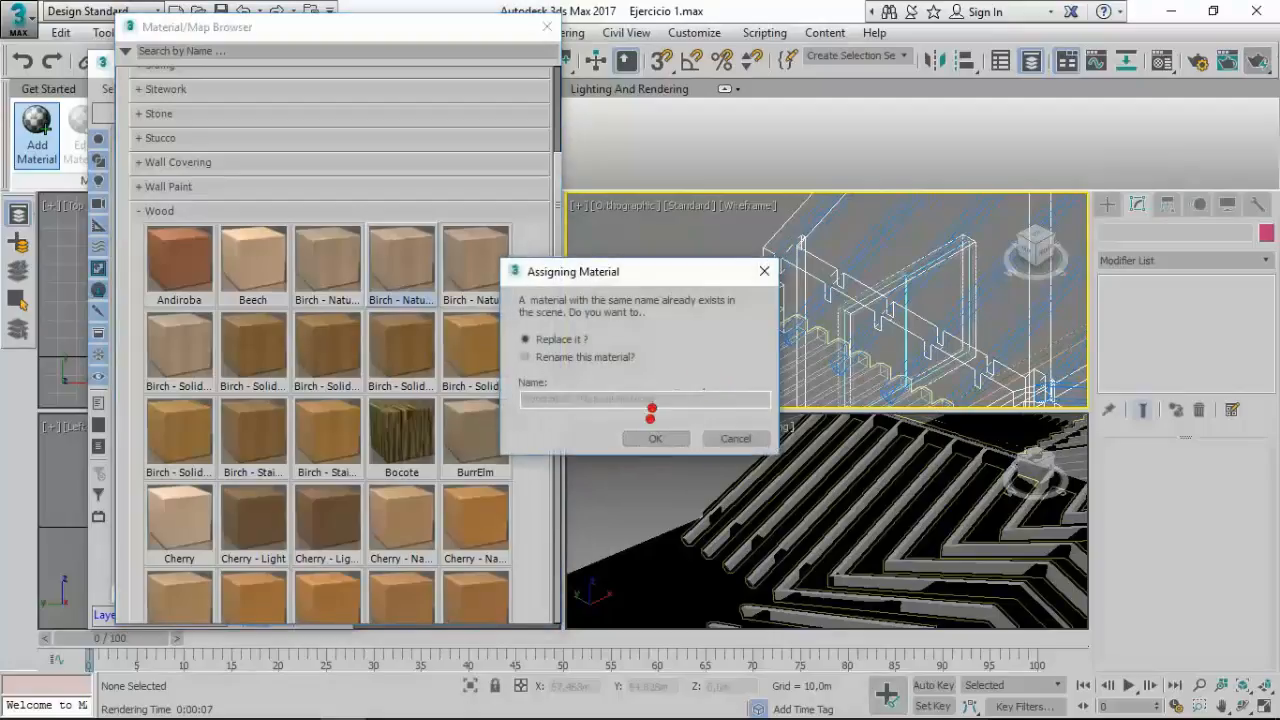
pyautogui.click(656, 440)
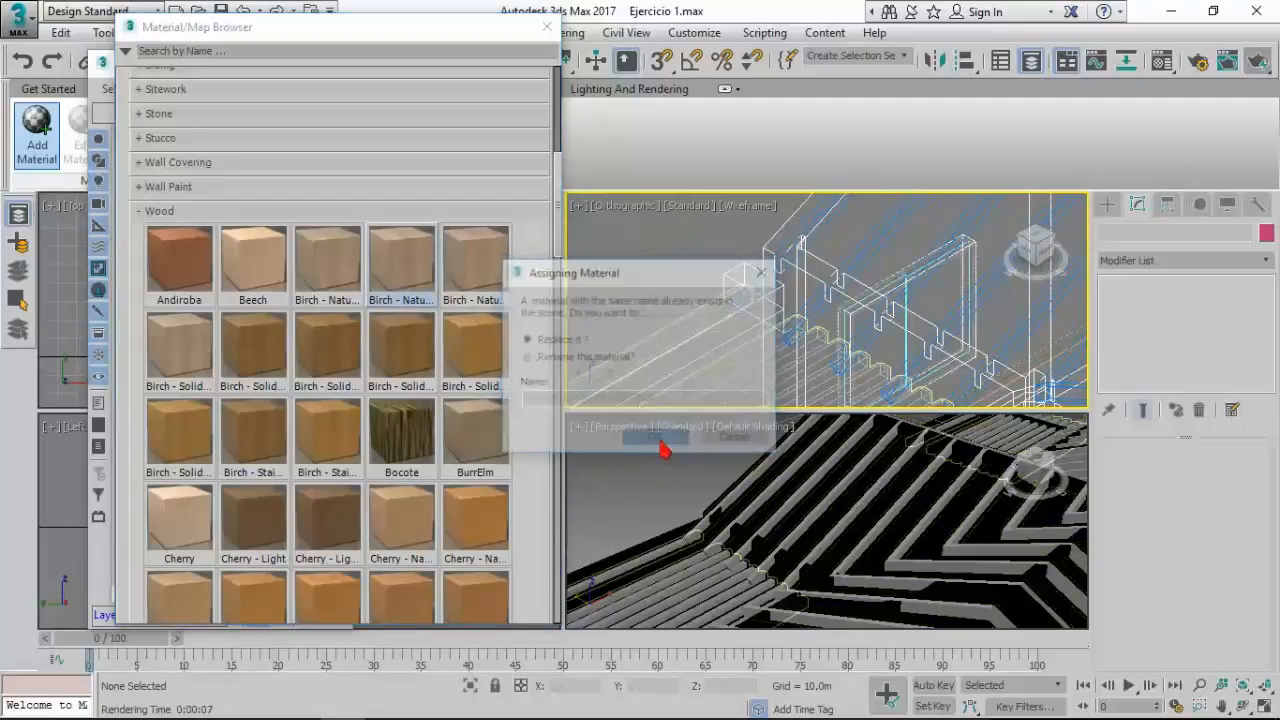
# Step: Render the Perspective view of the purlins and pergola slats, and close the rendered frame
pyautogui.moveTo(835, 535)
pyautogui.mouseDown(button='middle')
pyautogui.moveTo(825, 525)
pyautogui.moveTo(838, 533)
pyautogui.mouseUp(button='middle')
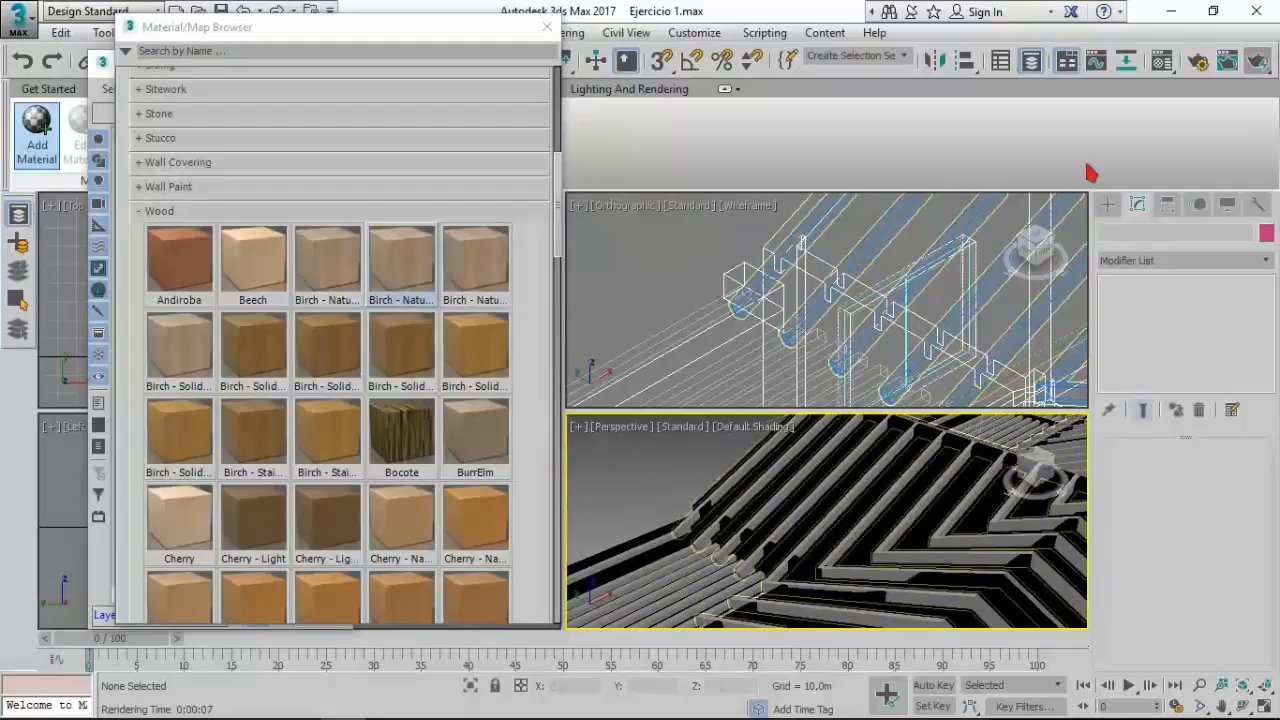
pyautogui.click(1258, 64)
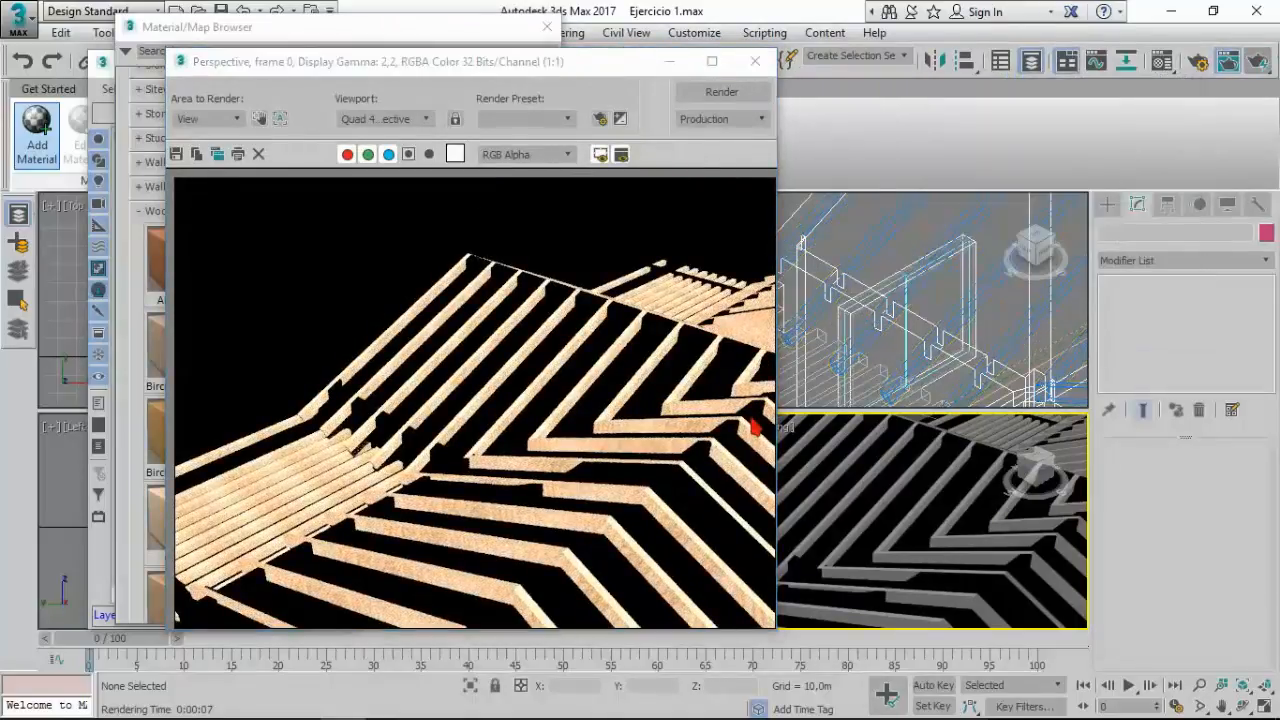
pyautogui.click(755, 61)
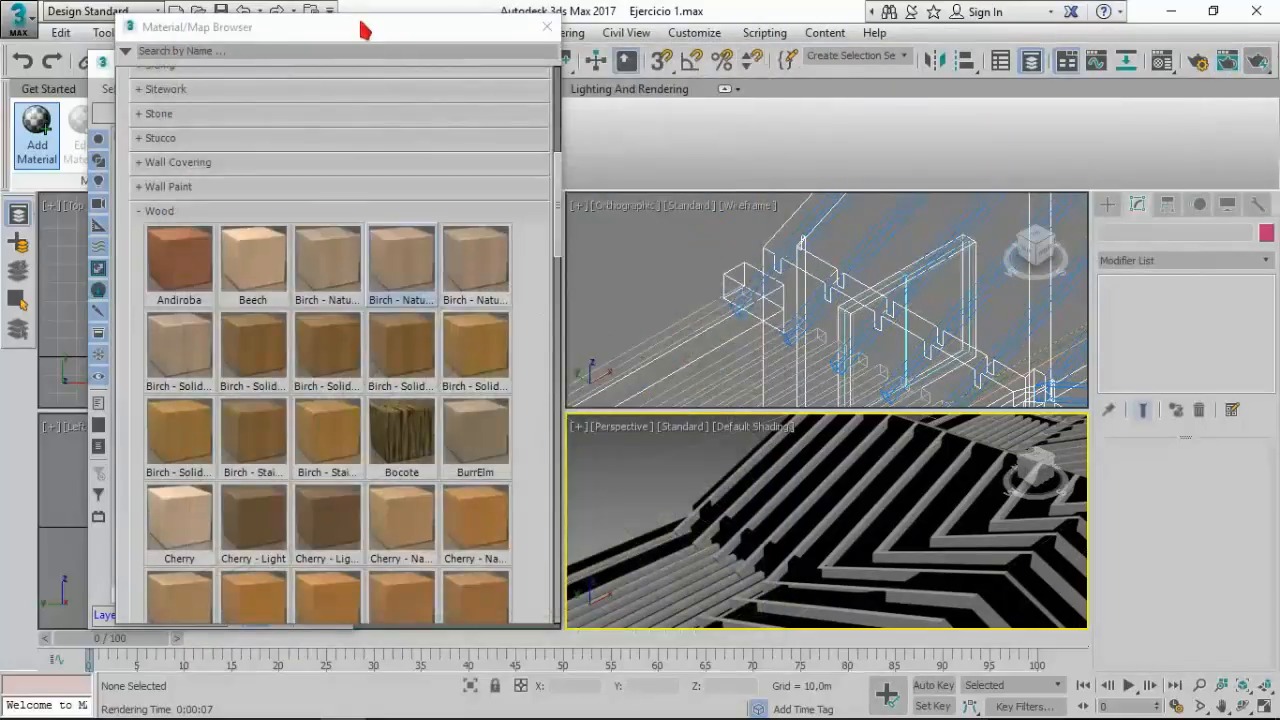
# Step: Shift the Material/Map Browser aside and hide the -3D-Correas and -3D-Pérgolas layers in the Layer Explorer
pyautogui.moveTo(365, 31); pyautogui.dragTo(431, 22)
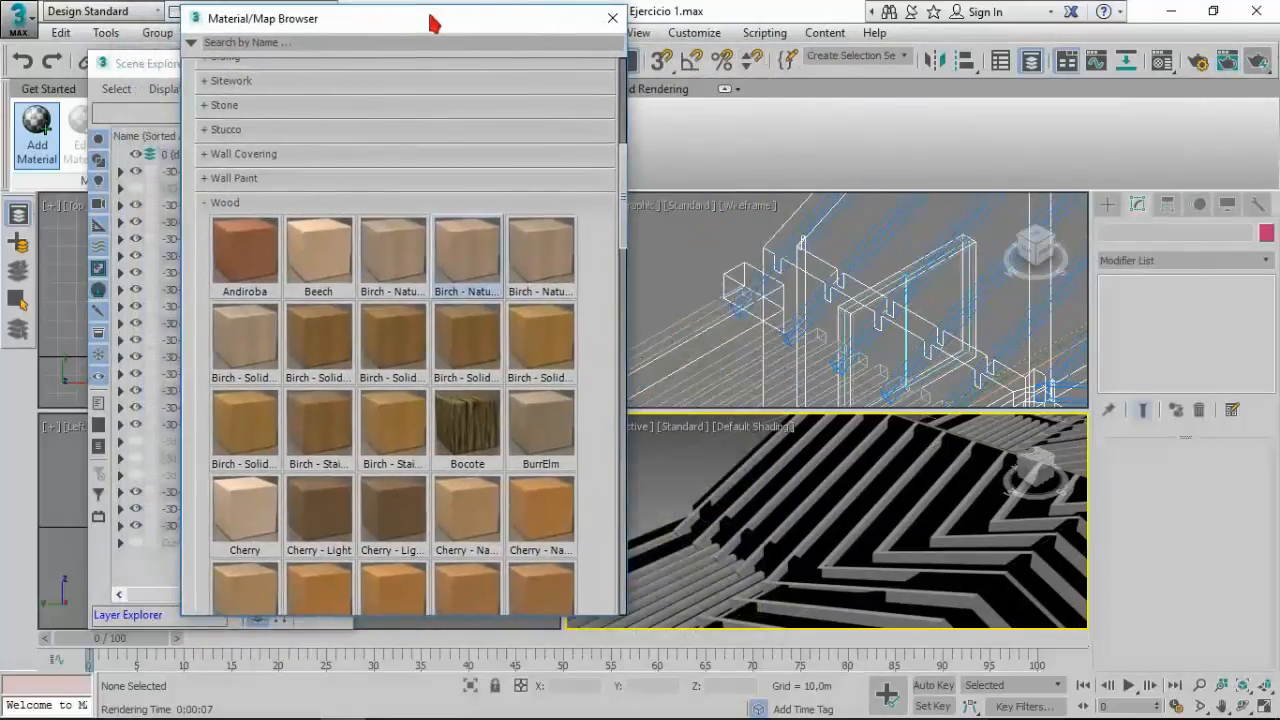
pyautogui.click(145, 67)
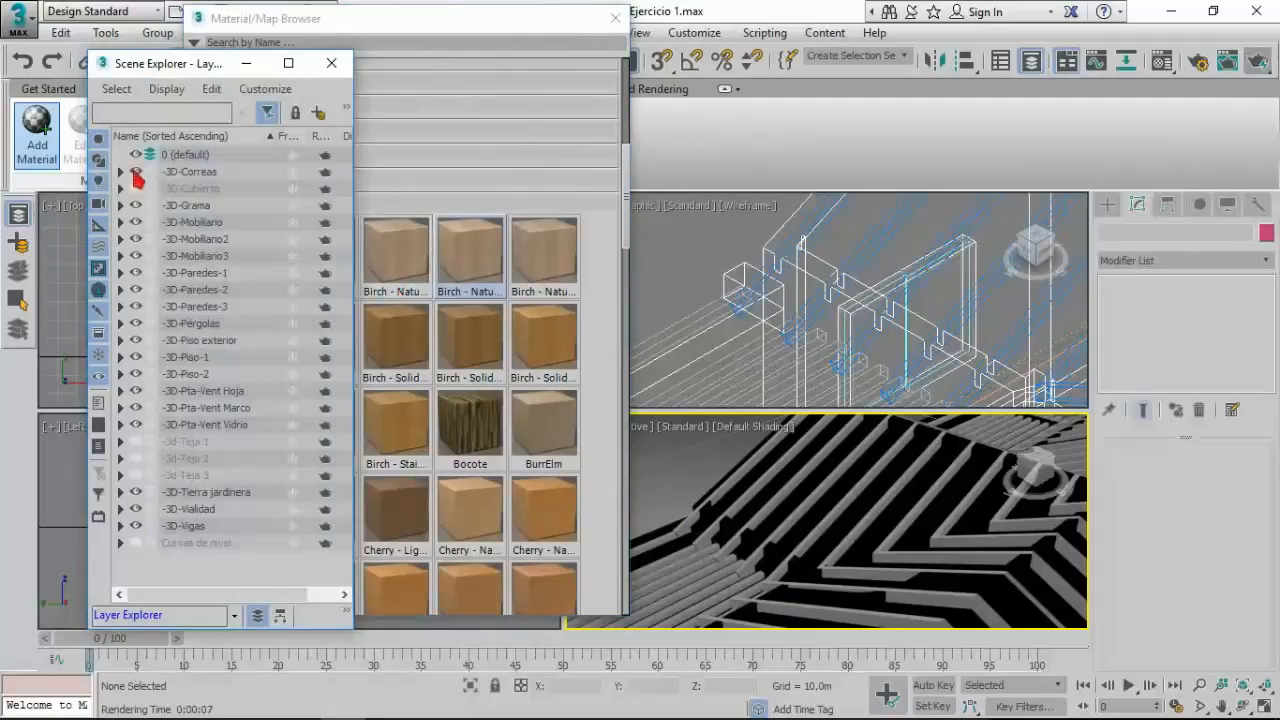
pyautogui.click(136, 173)
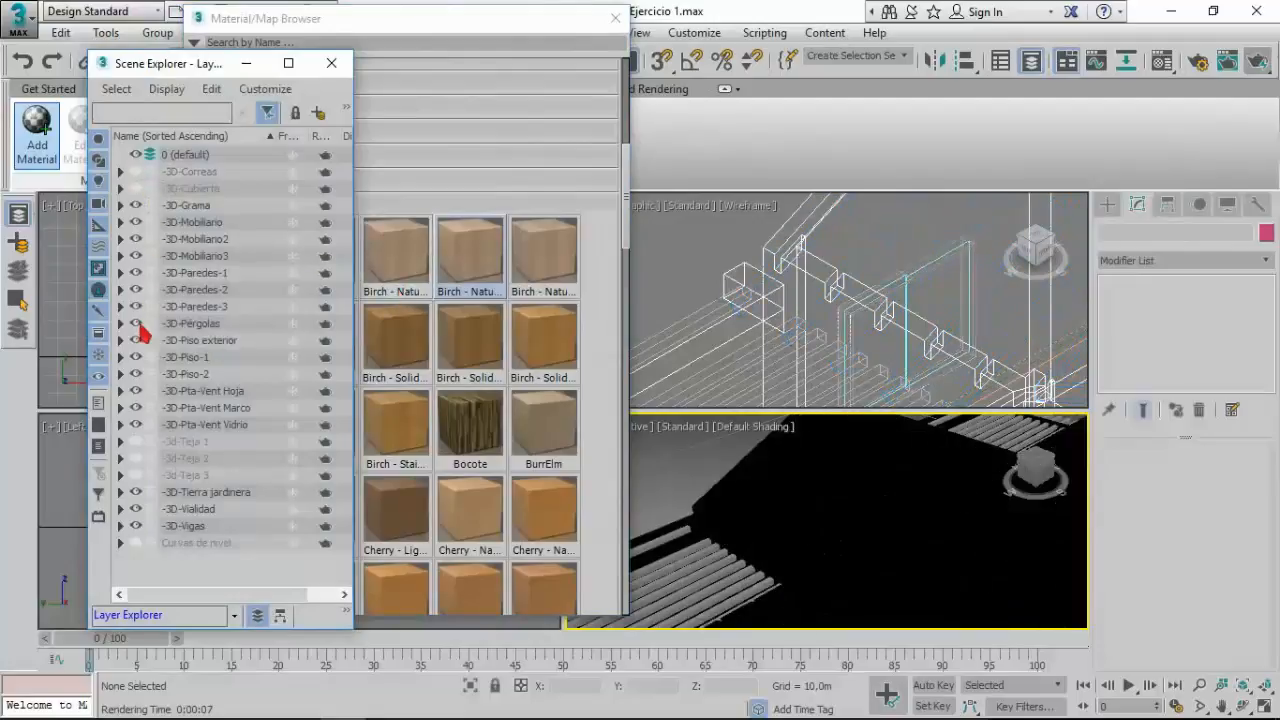
pyautogui.click(136, 325)
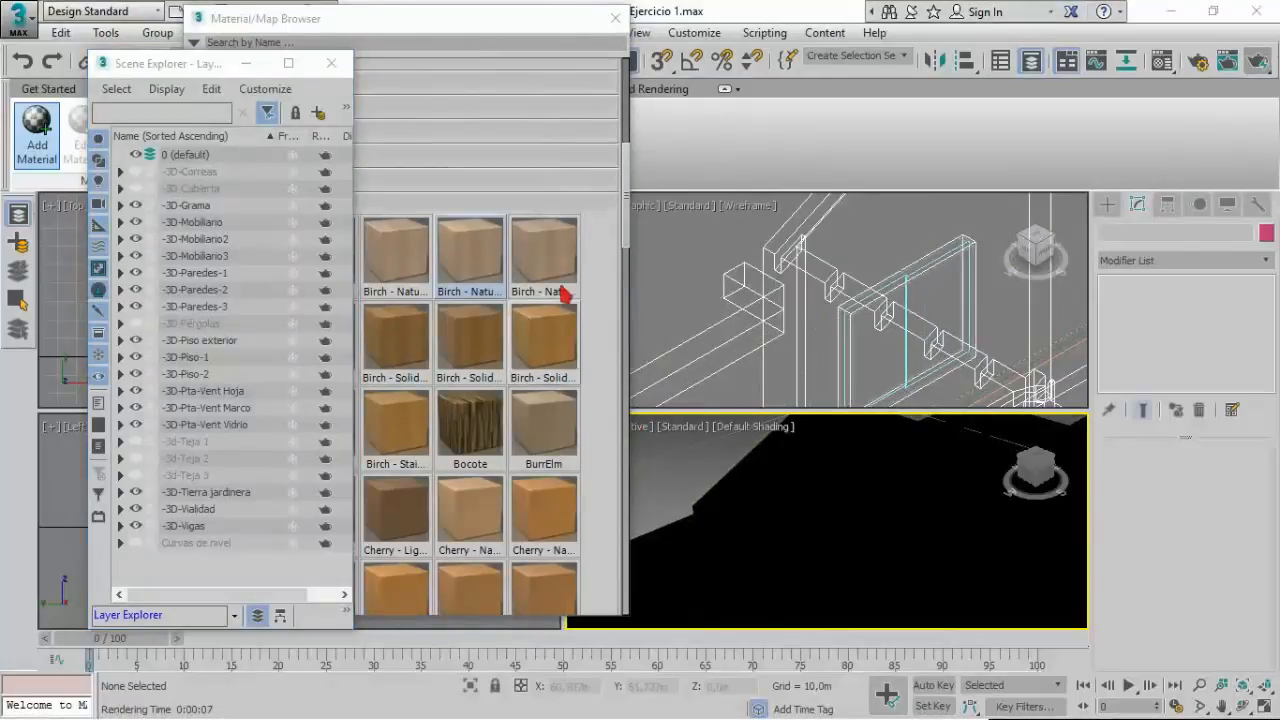
# Step: Assign the "Flat - Antiq..." matte wall paint from the Wall Paint category to the -3D-Paredes-1 walls
pyautogui.click(366, 33)
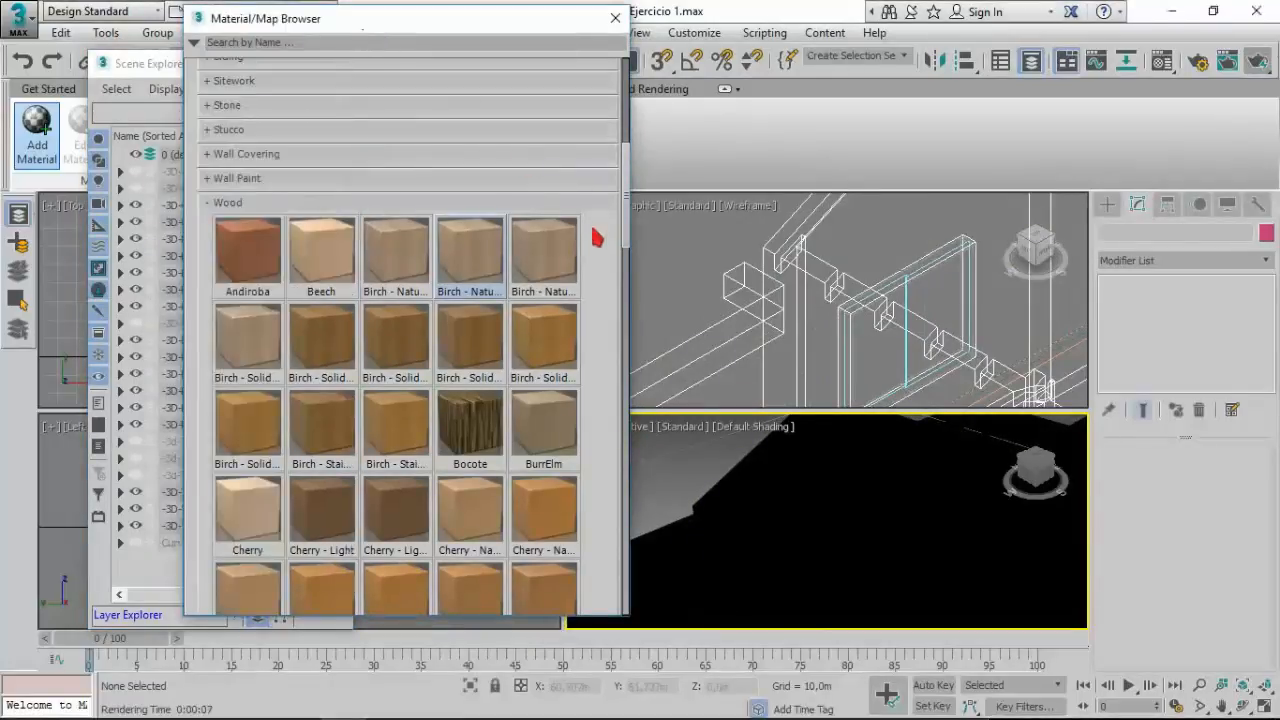
pyautogui.click(212, 204)
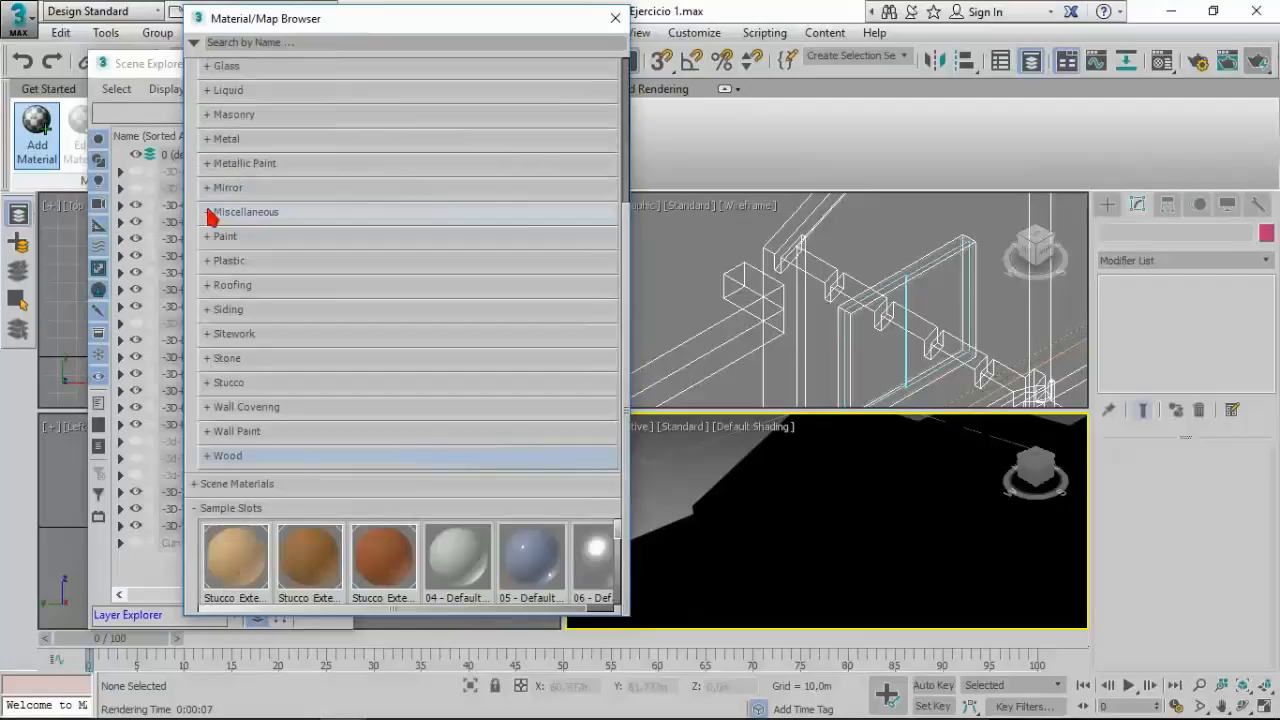
pyautogui.click(236, 431)
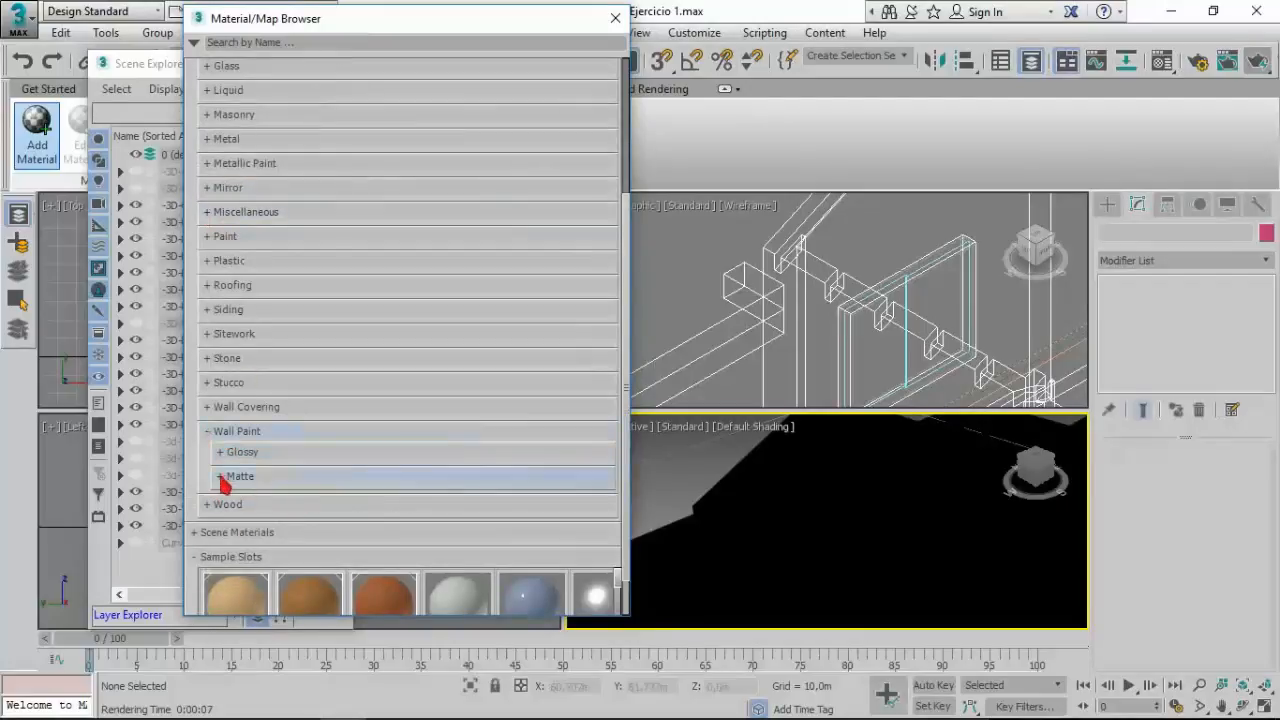
pyautogui.click(300, 478)
pyautogui.scroll(-1, 457, 437)
pyautogui.scroll(-5, 477, 440)
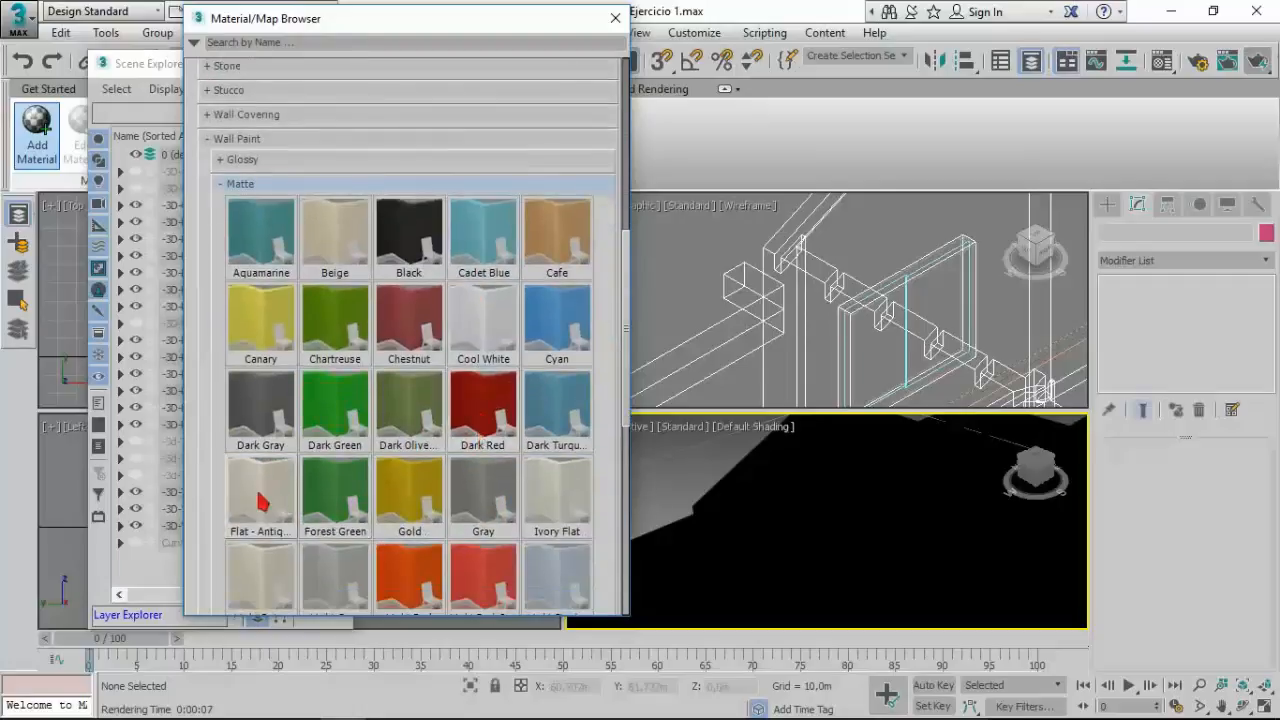
pyautogui.moveTo(262, 500); pyautogui.dragTo(815, 216)
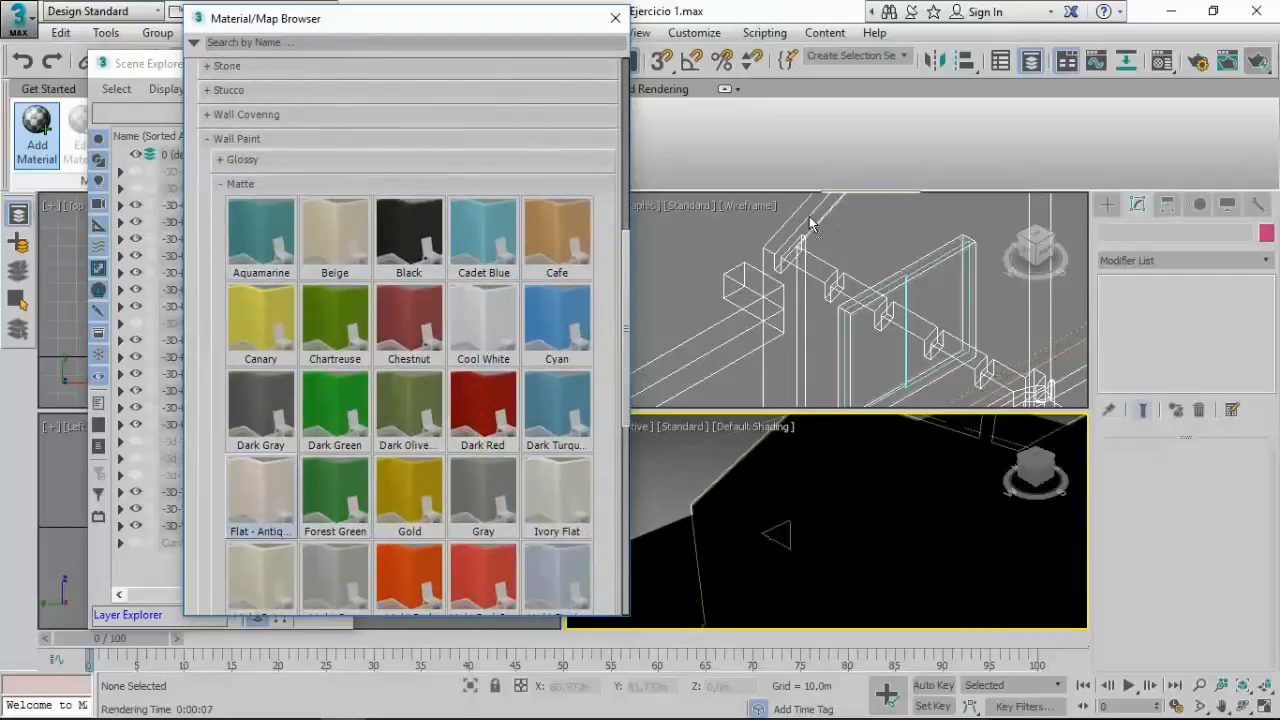
pyautogui.moveTo(800, 330); pyautogui.dragTo(799, 328)
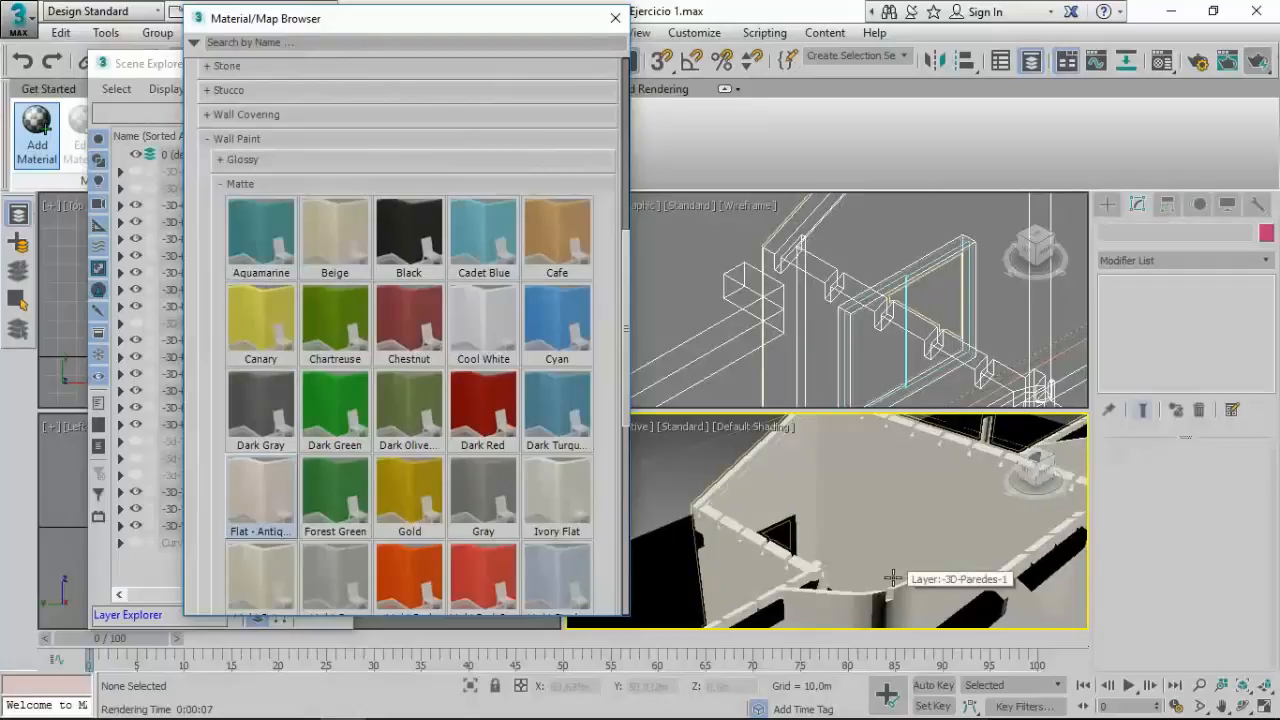
# Step: Assign the same "Flat - Antiq..." matte paint to the -3D-Vigas beams, replacing the scene material of the same name
pyautogui.scroll(-3, 908, 540)
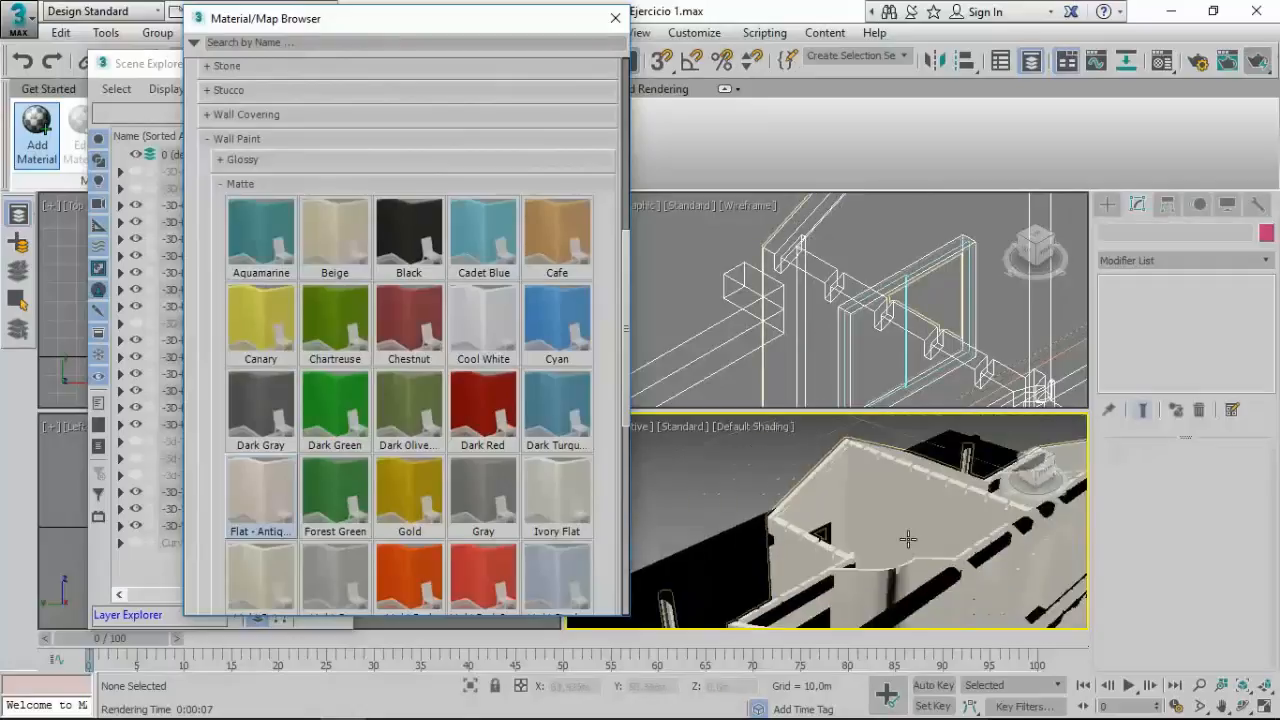
pyautogui.moveTo(909, 538); pyautogui.dragTo(823, 483, button='middle')
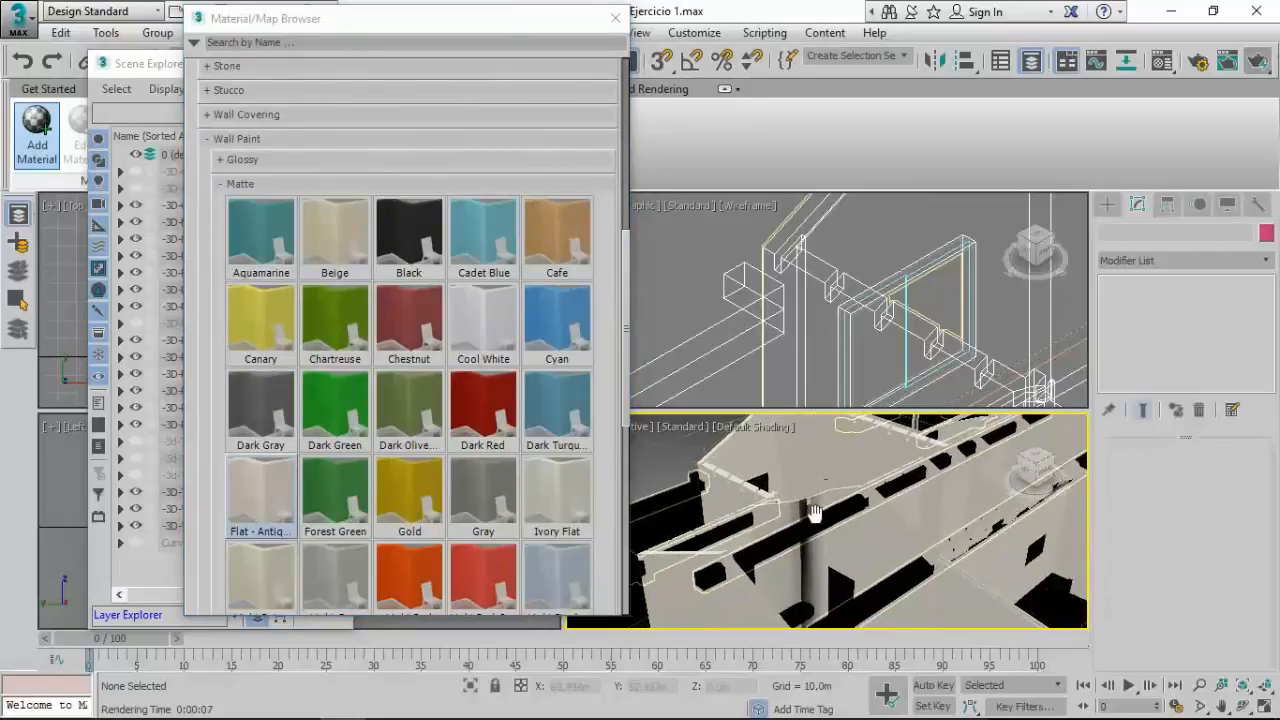
pyautogui.moveTo(268, 508); pyautogui.dragTo(770, 557)
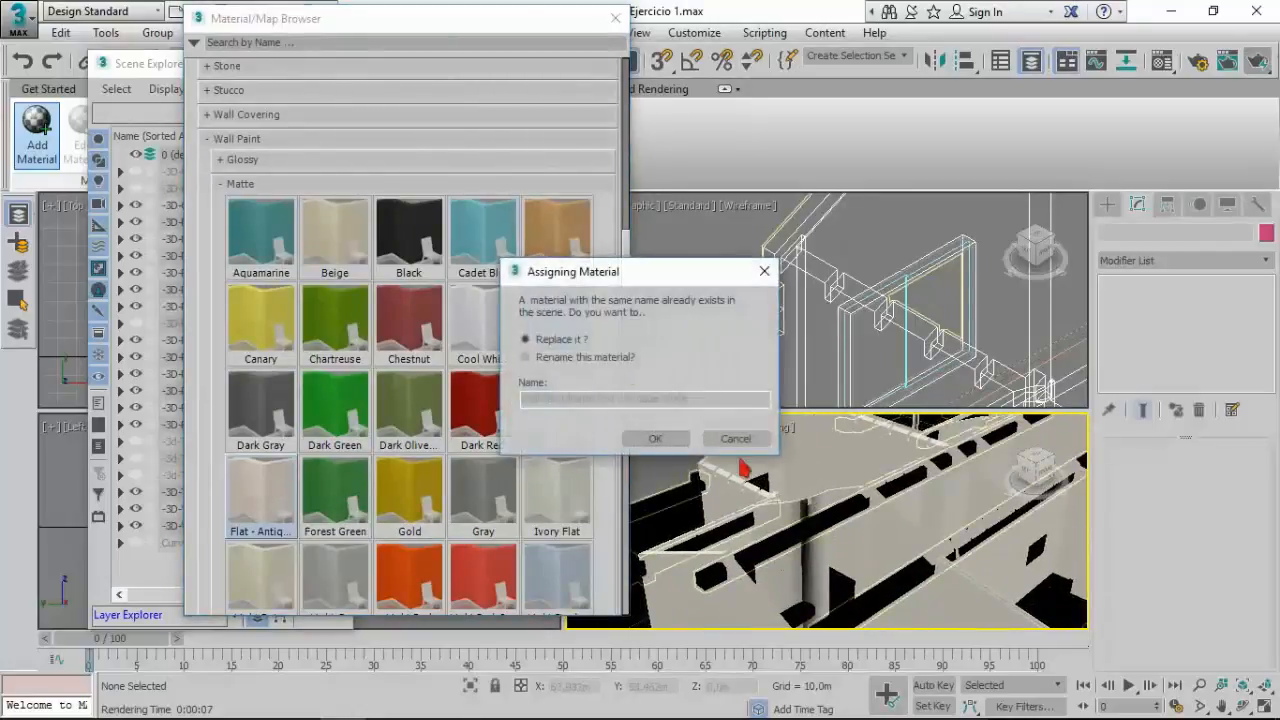
pyautogui.click(657, 441)
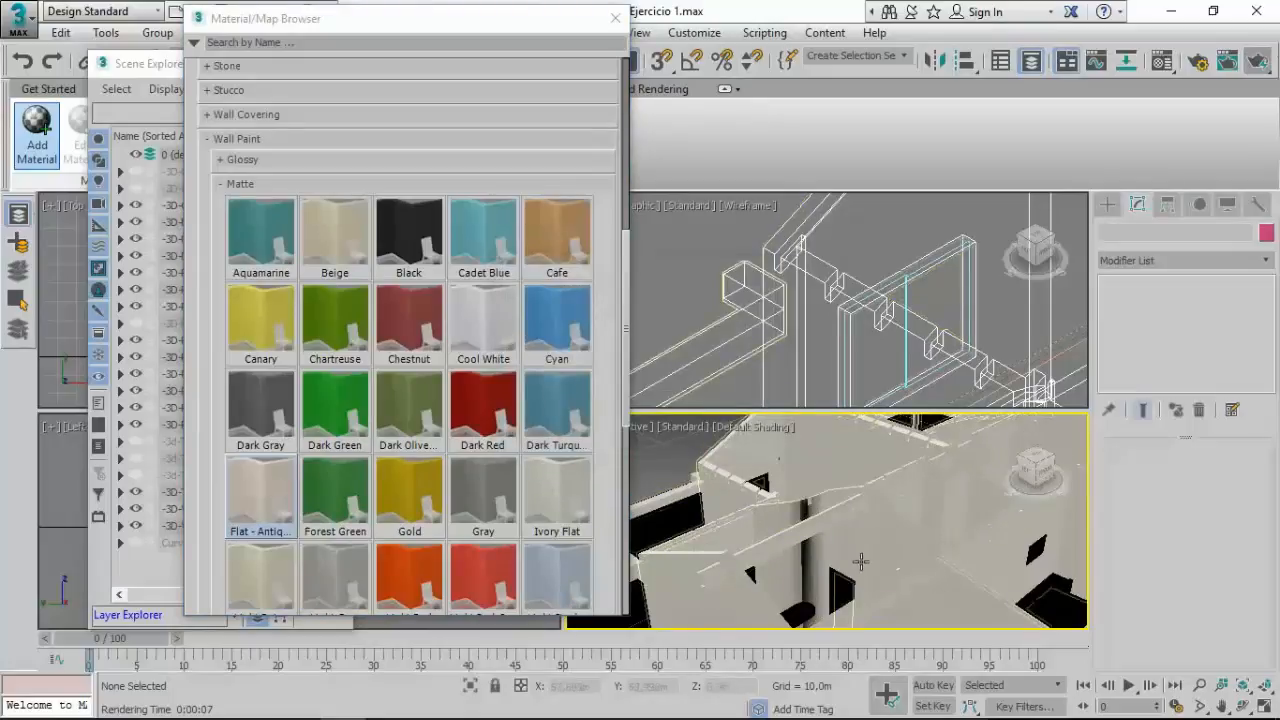
# Step: Render the Perspective view of the painted house, disable Open on Error, clear the render messages, and close the message and render windows
pyautogui.moveTo(860, 563); pyautogui.dragTo(840, 585, button='middle')
pyautogui.scroll(-2, 879, 537)
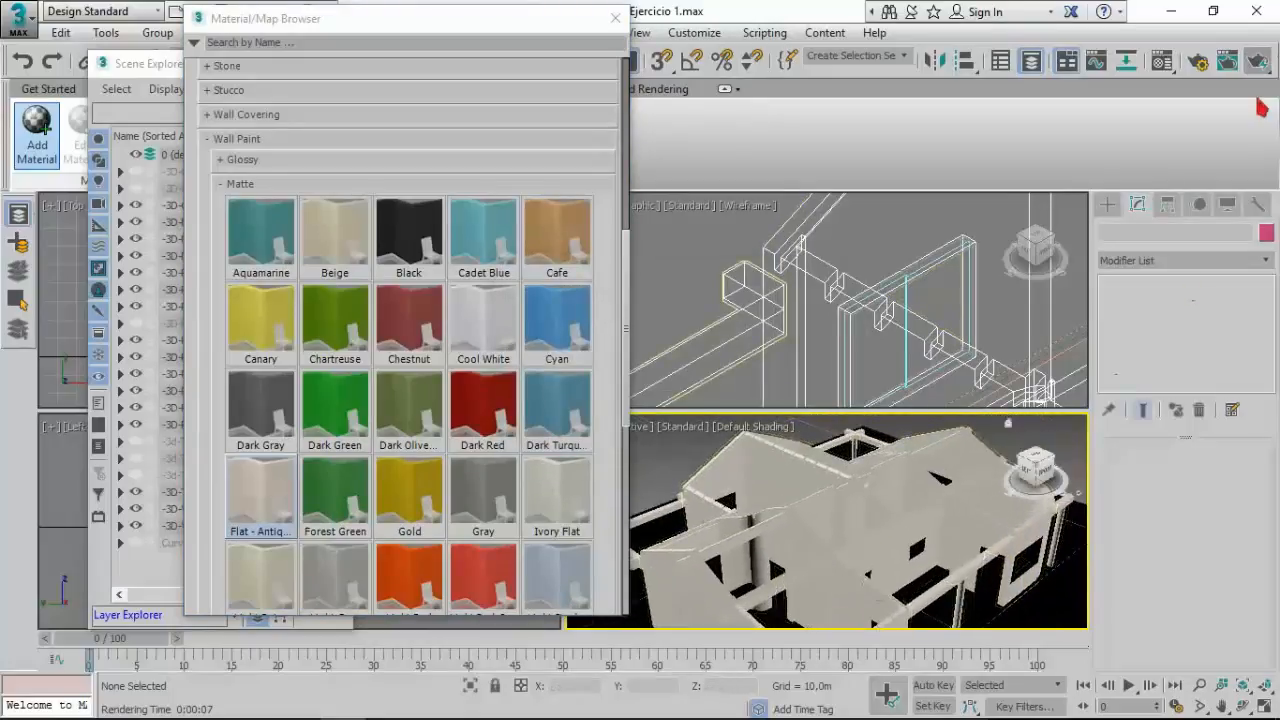
pyautogui.click(1256, 62)
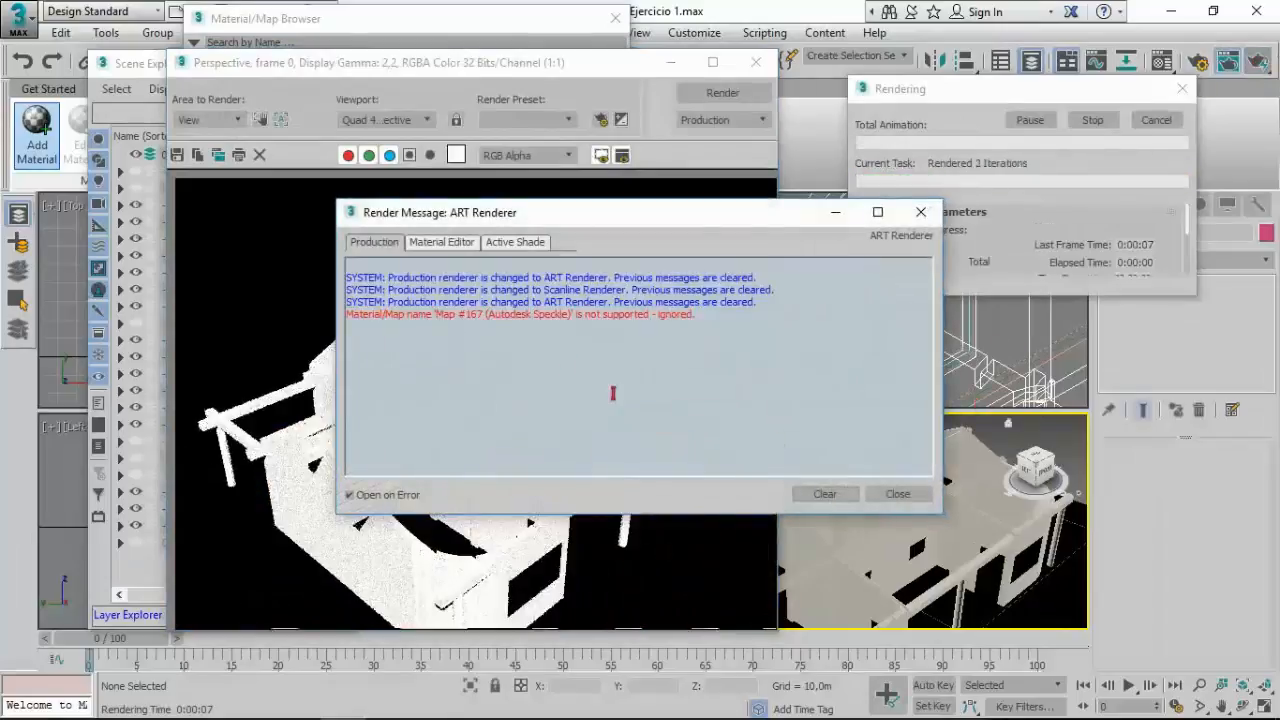
pyautogui.click(350, 495)
pyautogui.click(826, 500)
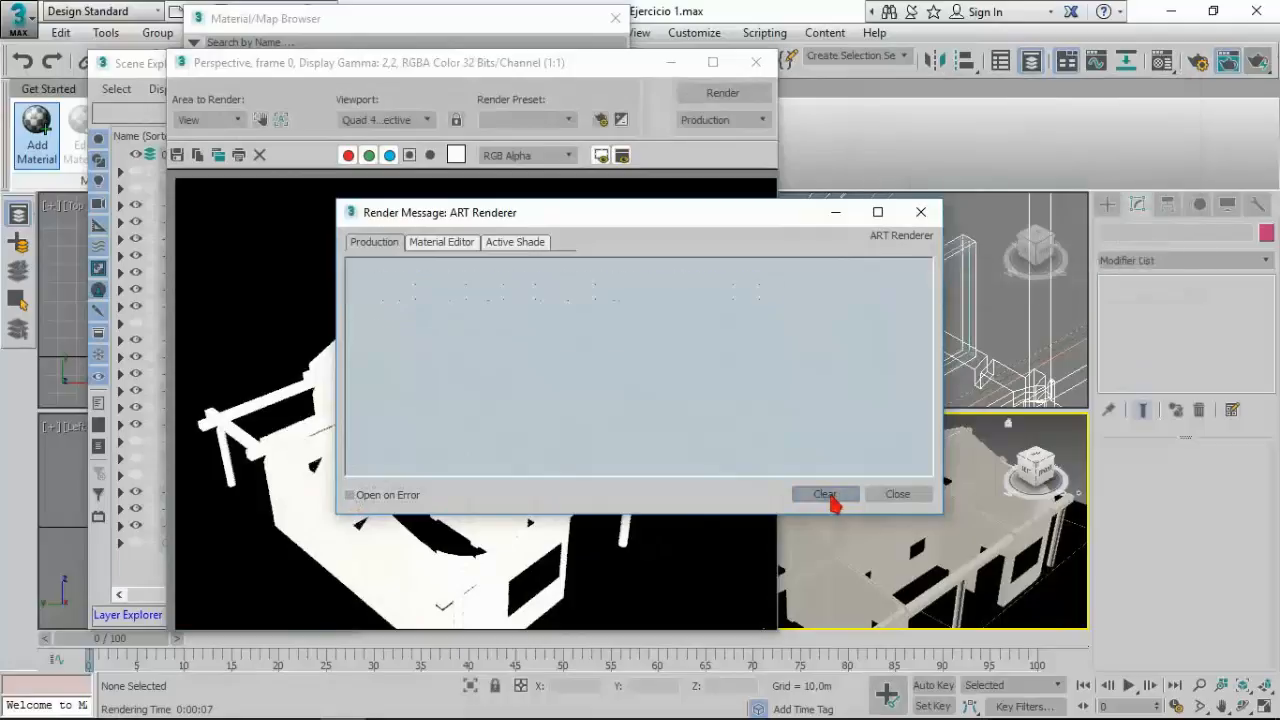
pyautogui.click(898, 495)
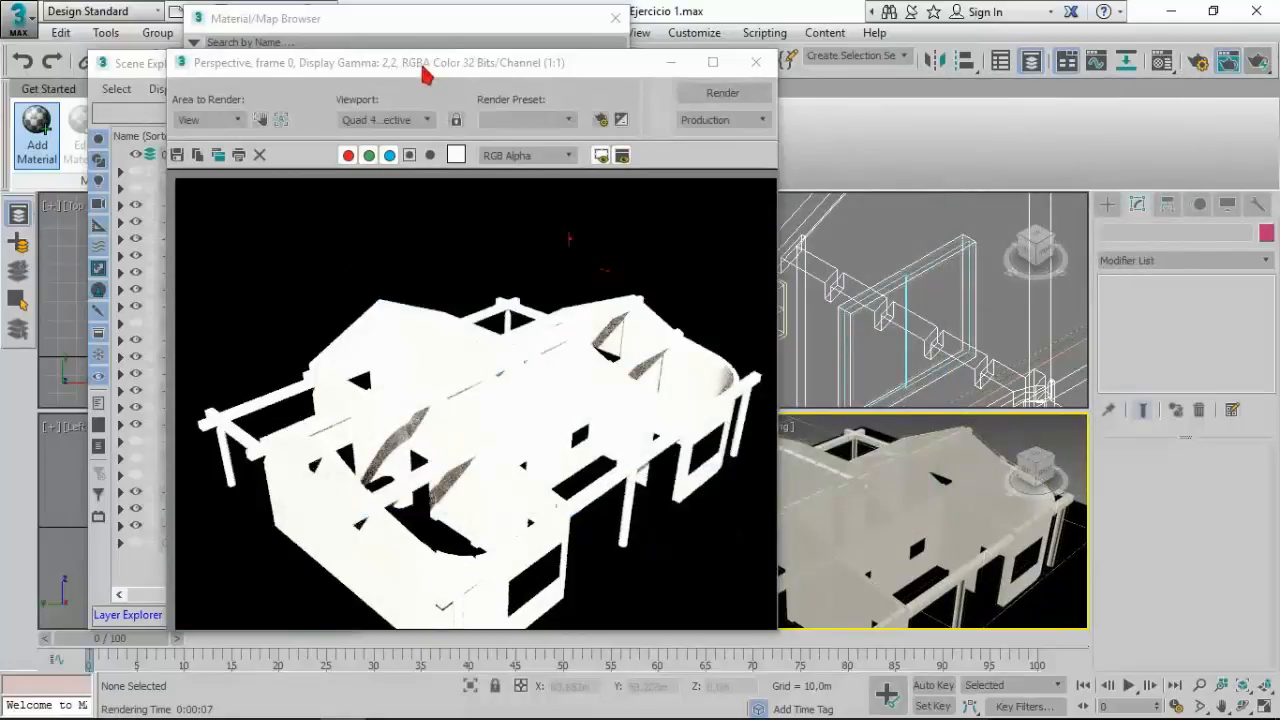
pyautogui.moveTo(421, 68); pyautogui.dragTo(408, 46)
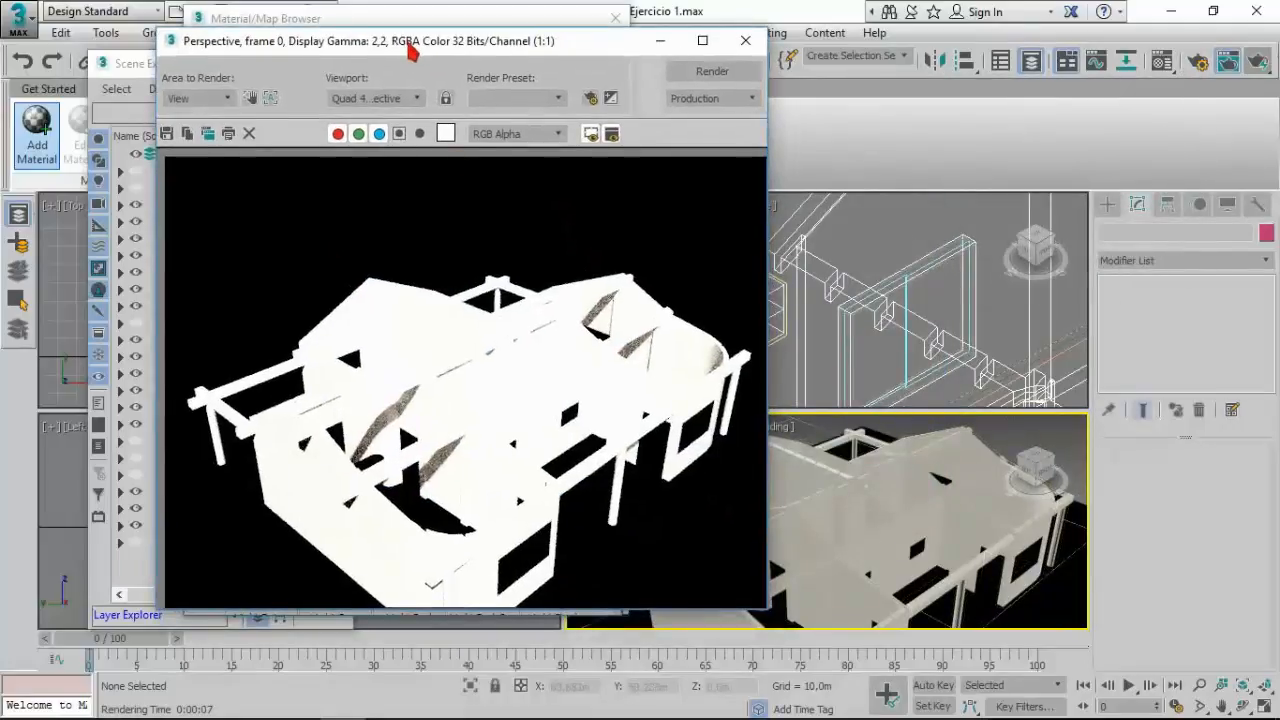
pyautogui.click(745, 41)
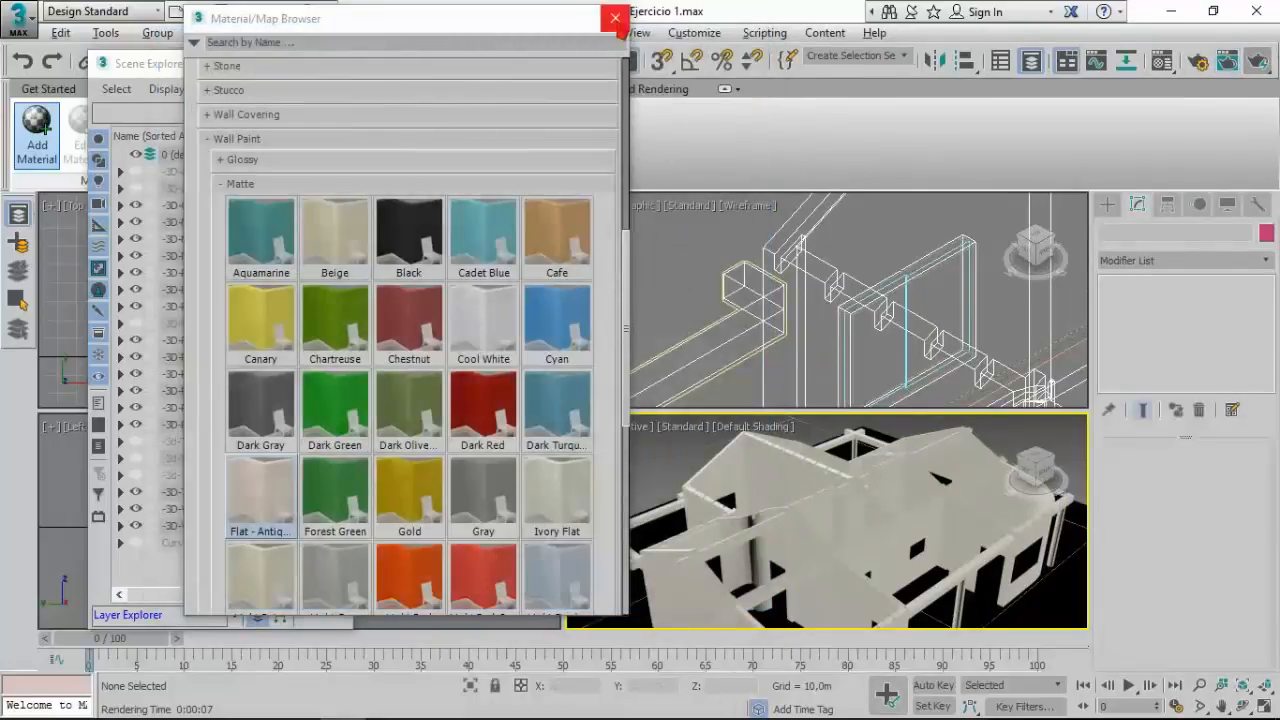
# Step: Close the Material/Map Browser and select the painted walls and beams in the Perspective viewport
pyautogui.click(615, 18)
pyautogui.click(770, 465)
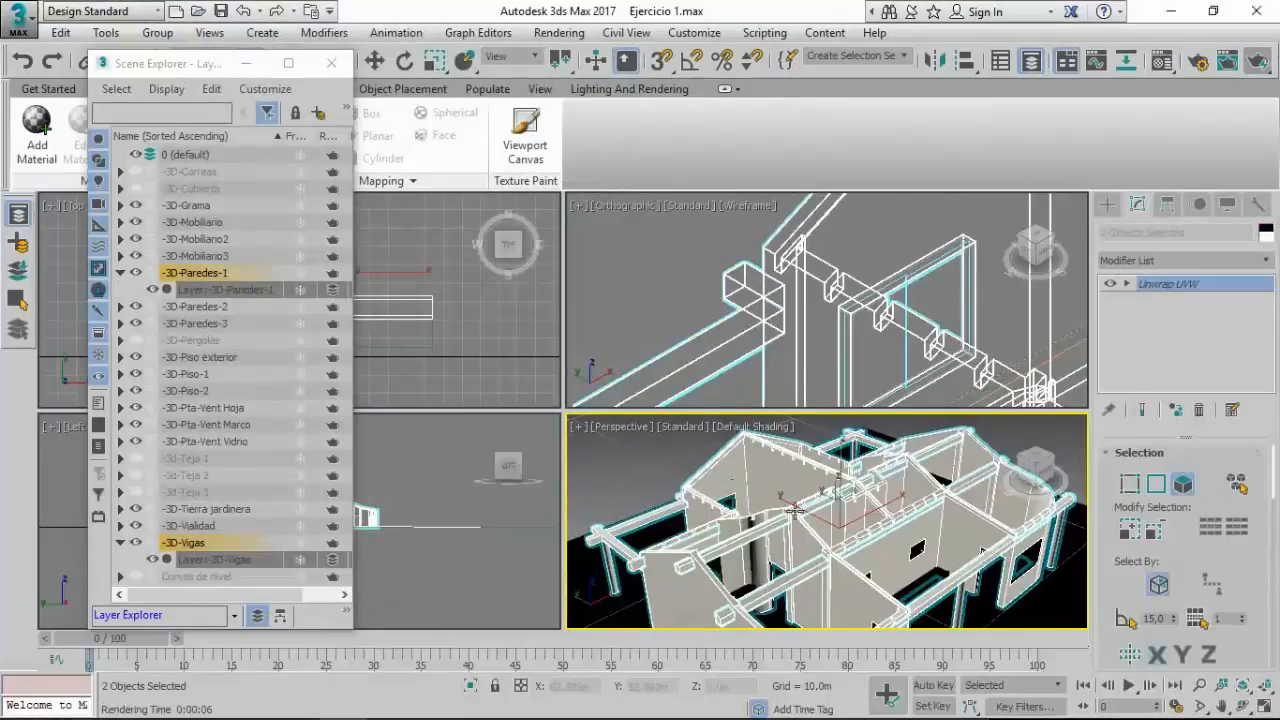
pyautogui.click(1243, 706)
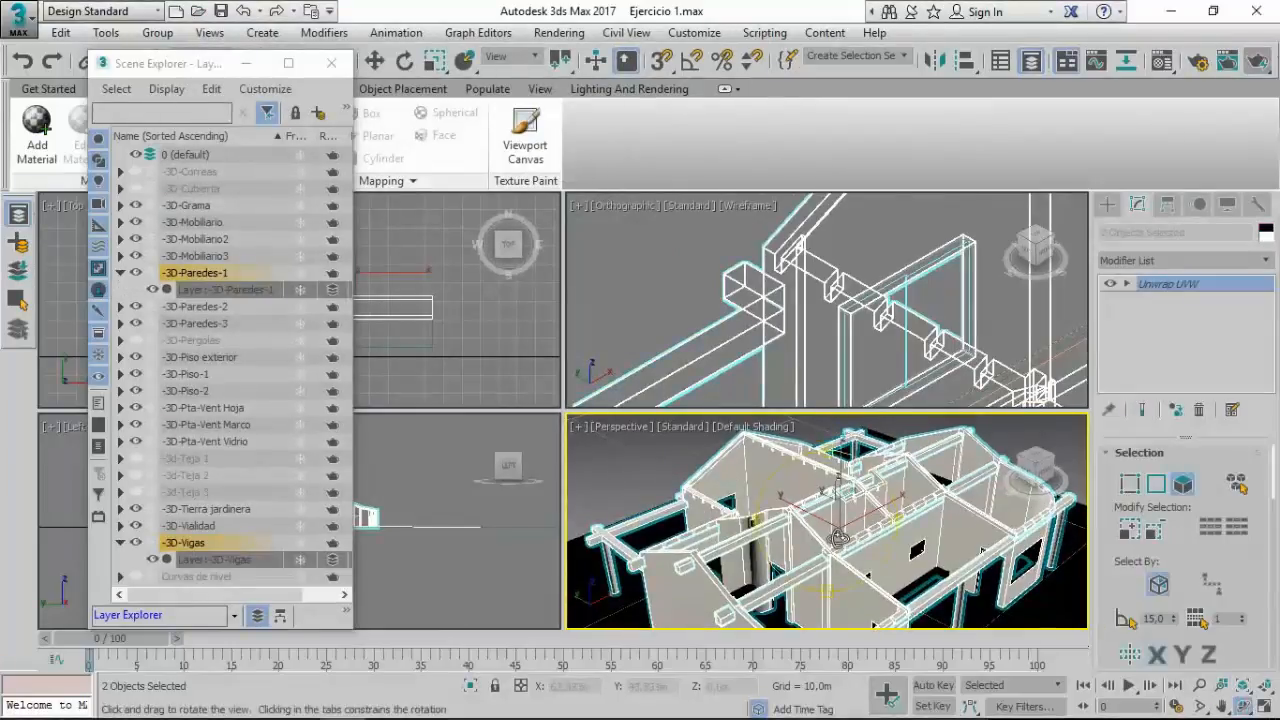
pyautogui.moveTo(840, 537); pyautogui.dragTo(762, 494)
pyautogui.rightClick(762, 494)
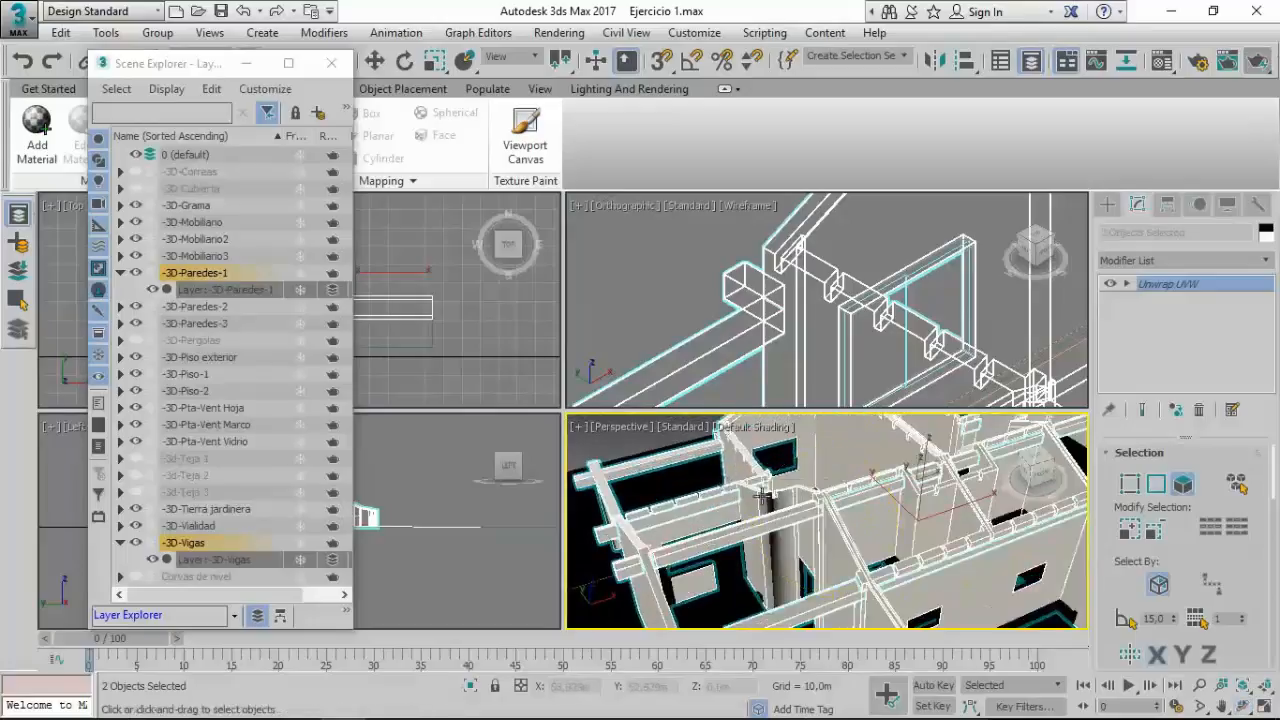
# Step: Maximize the Perspective viewport, then hide and collapse the -3D-Vigas layer in the Layer Explorer
pyautogui.click(1262, 706)
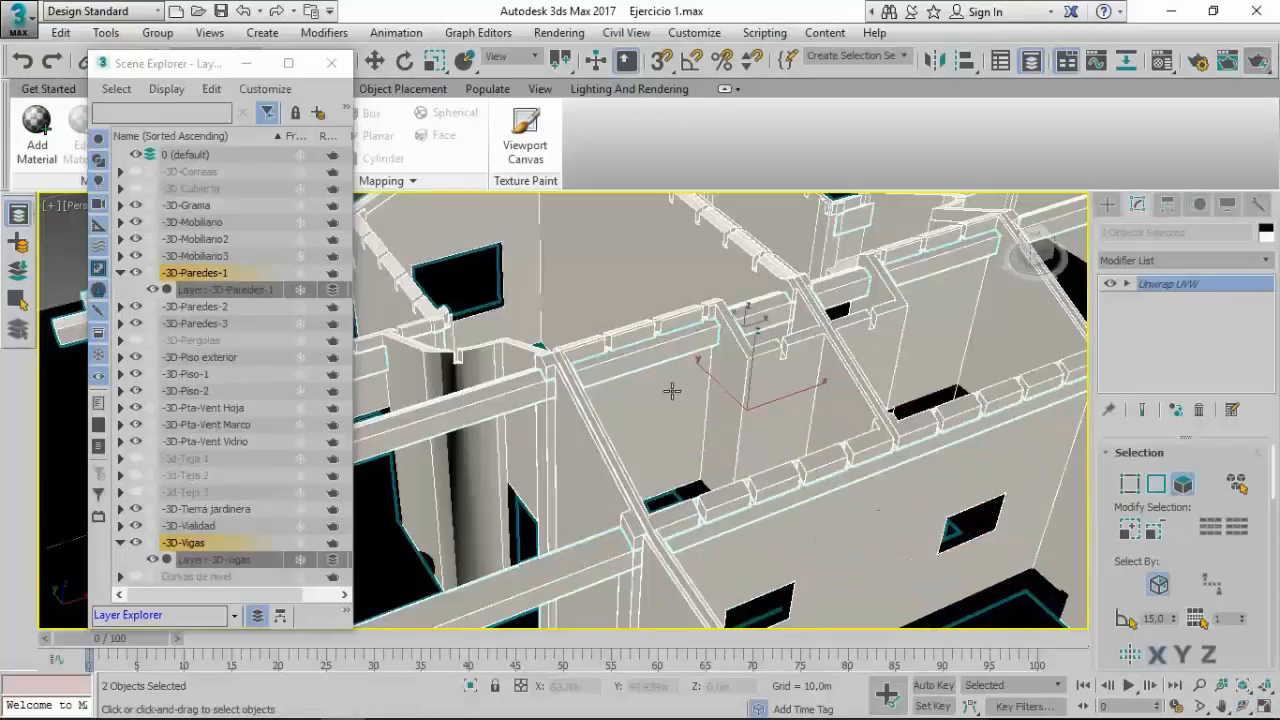
pyautogui.moveTo(672, 391); pyautogui.dragTo(743, 387, button='middle')
pyautogui.scroll(-3, 742, 388)
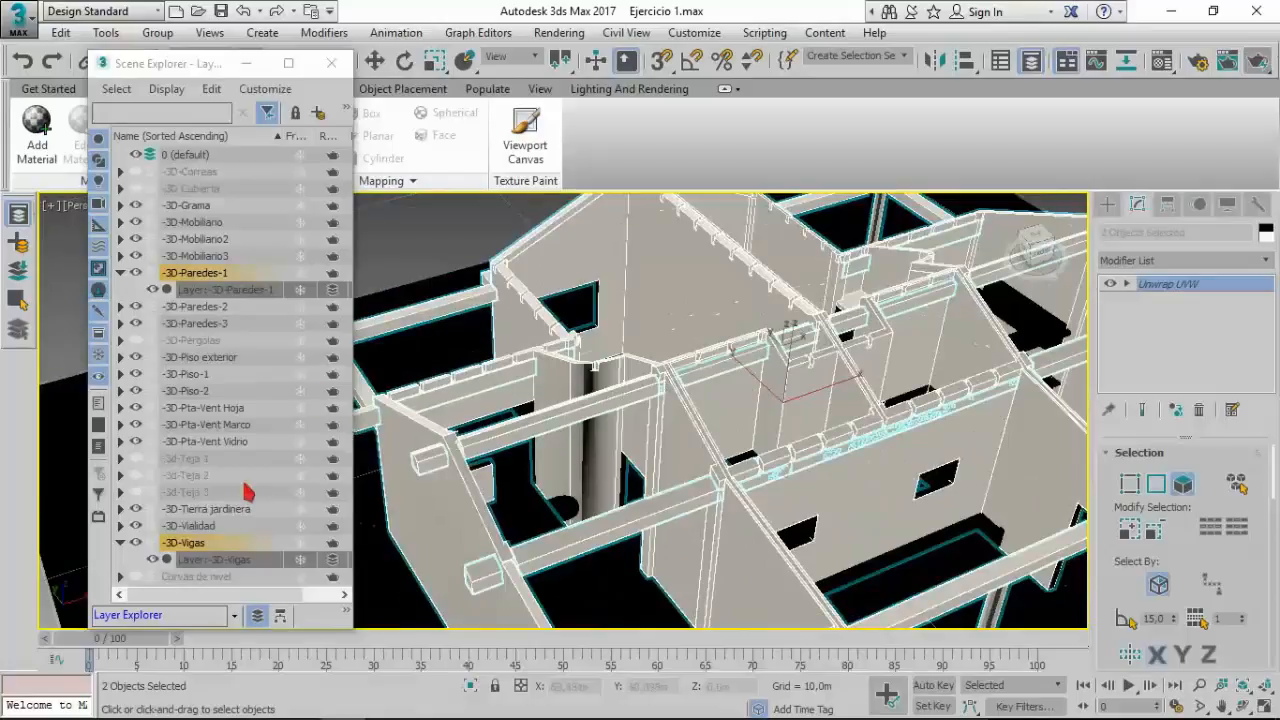
pyautogui.click(136, 542)
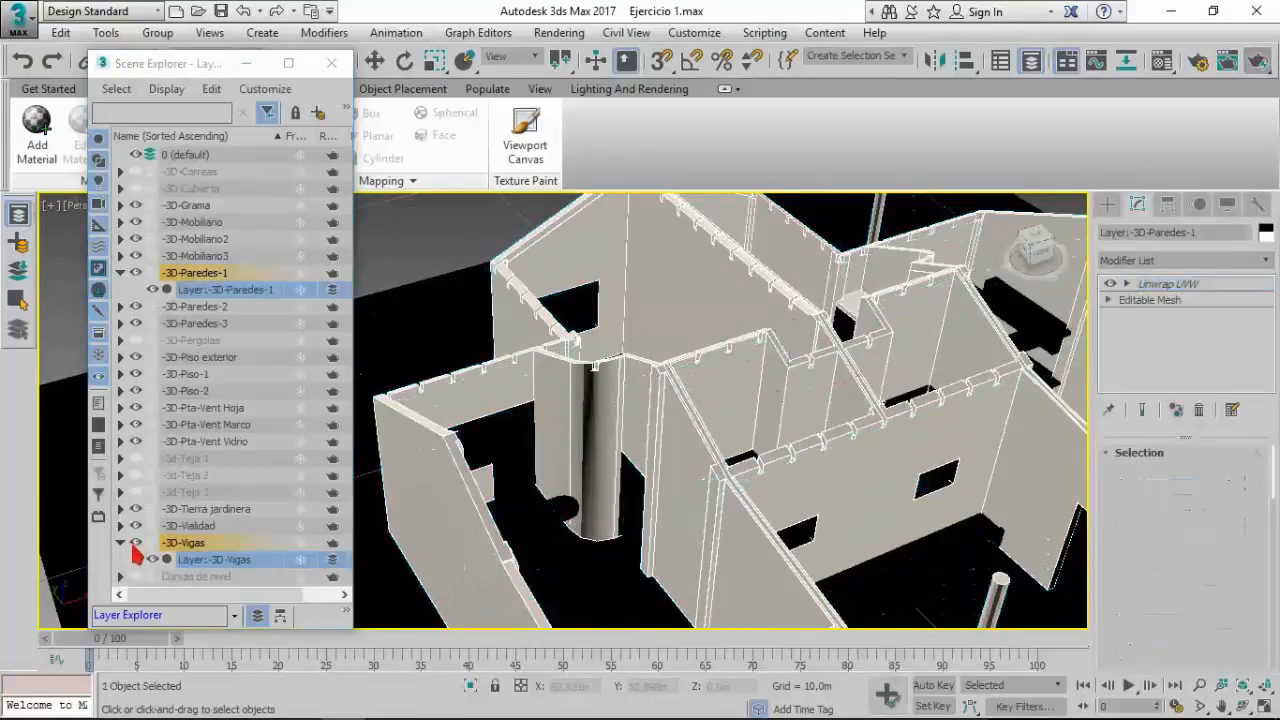
pyautogui.click(120, 542)
# Step: With the room interiors in view from above, close the Layer Explorer and reopen the Material/Map Browser
pyautogui.moveTo(703, 456); pyautogui.dragTo(645, 284, button='middle')
pyautogui.moveTo(736, 424); pyautogui.dragTo(744, 431, button='middle')
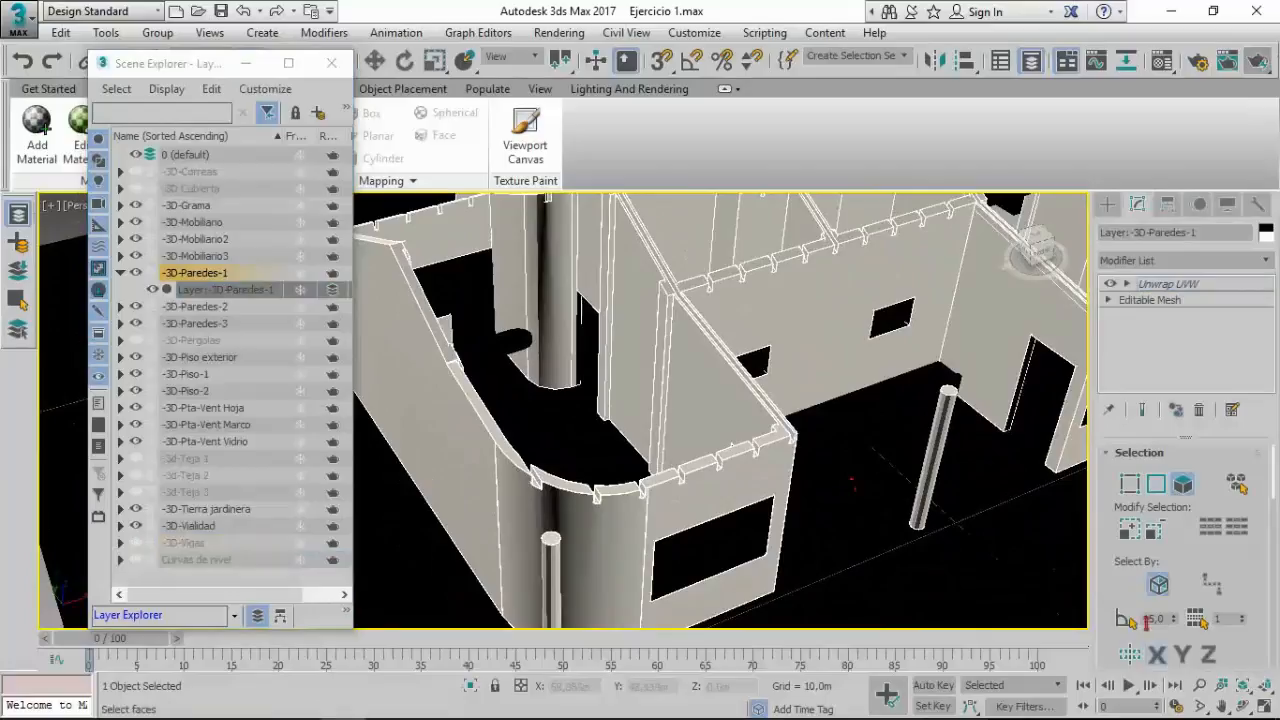
pyautogui.click(1240, 706)
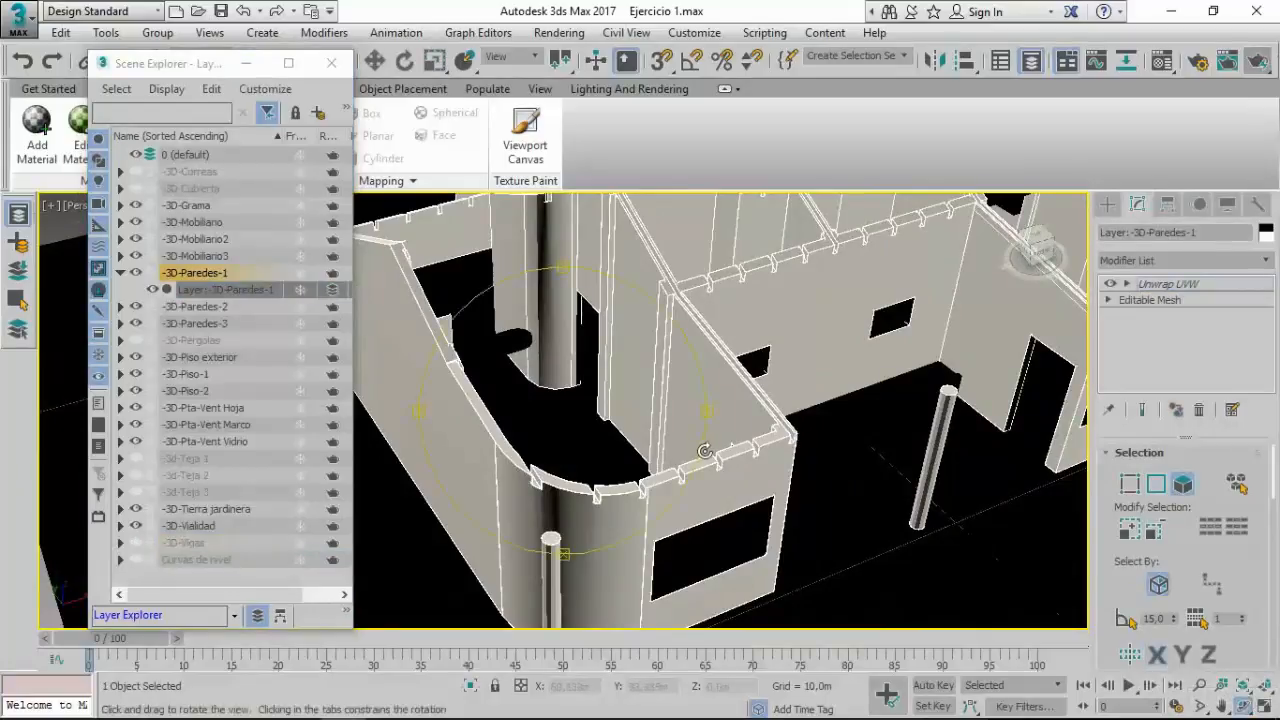
pyautogui.moveTo(706, 450); pyautogui.dragTo(575, 417)
pyautogui.moveTo(880, 454); pyautogui.dragTo(903, 409)
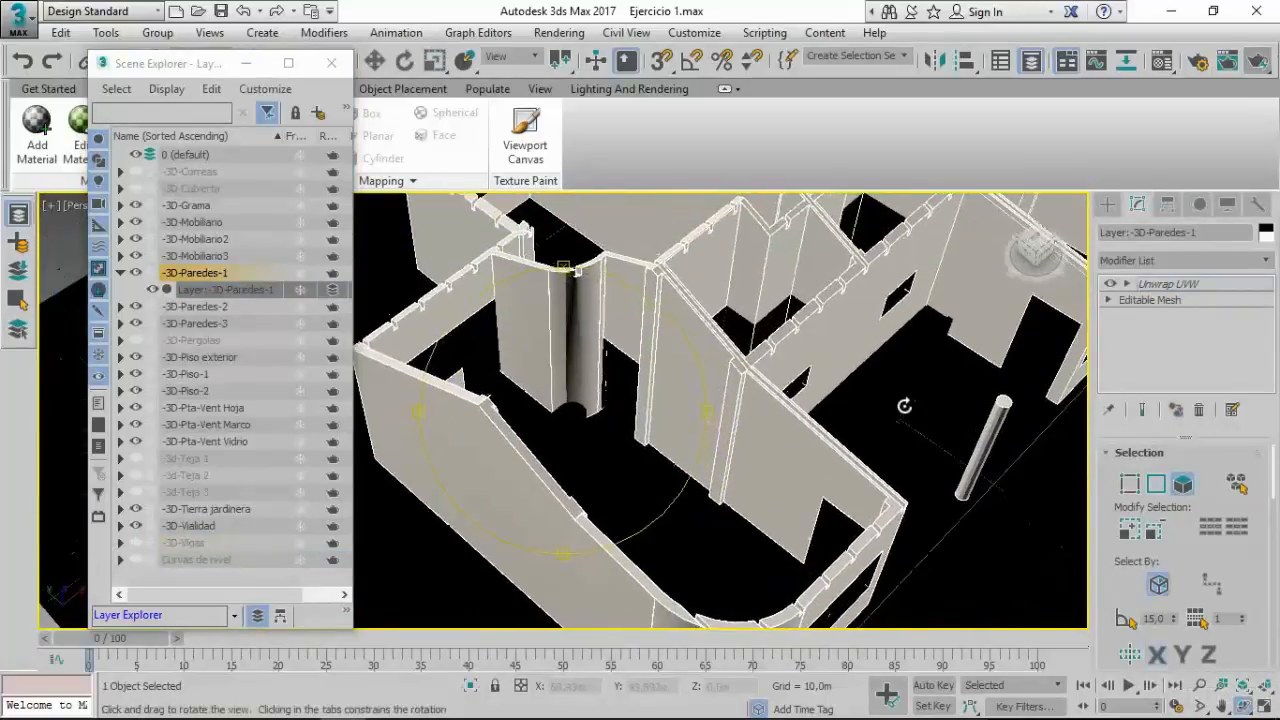
pyautogui.moveTo(591, 429); pyautogui.dragTo(623, 466)
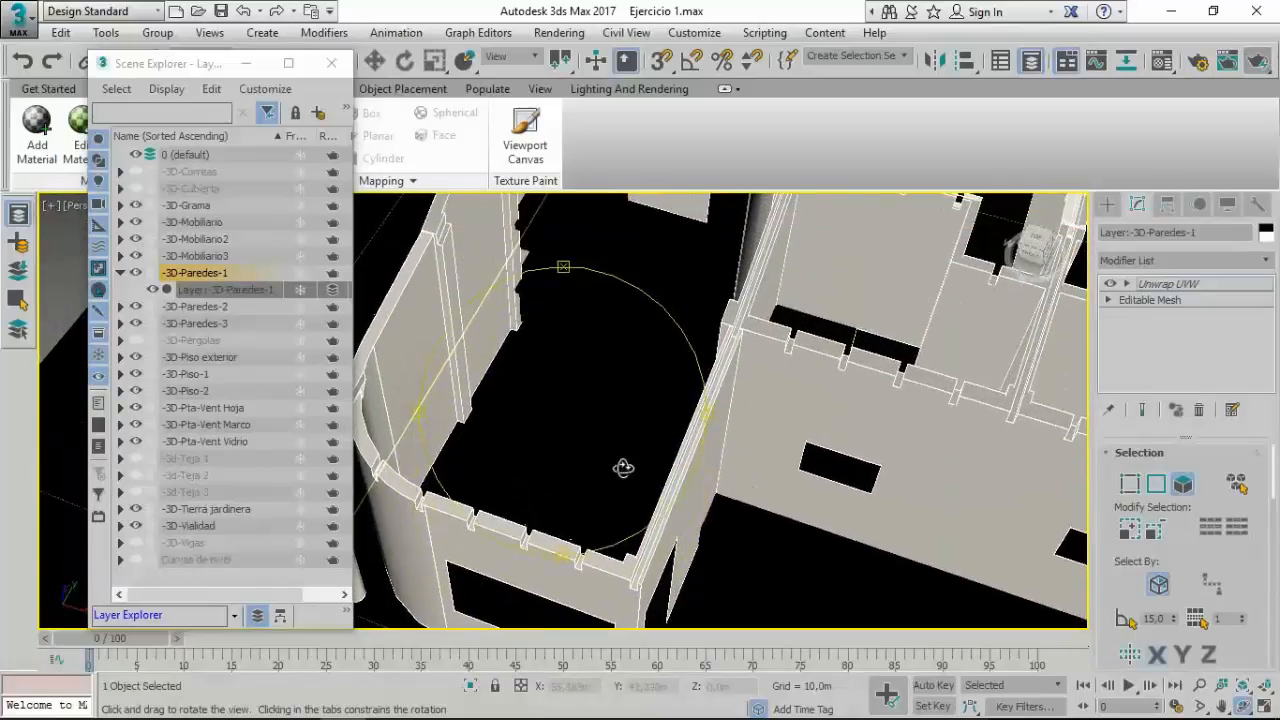
pyautogui.rightClick(597, 369)
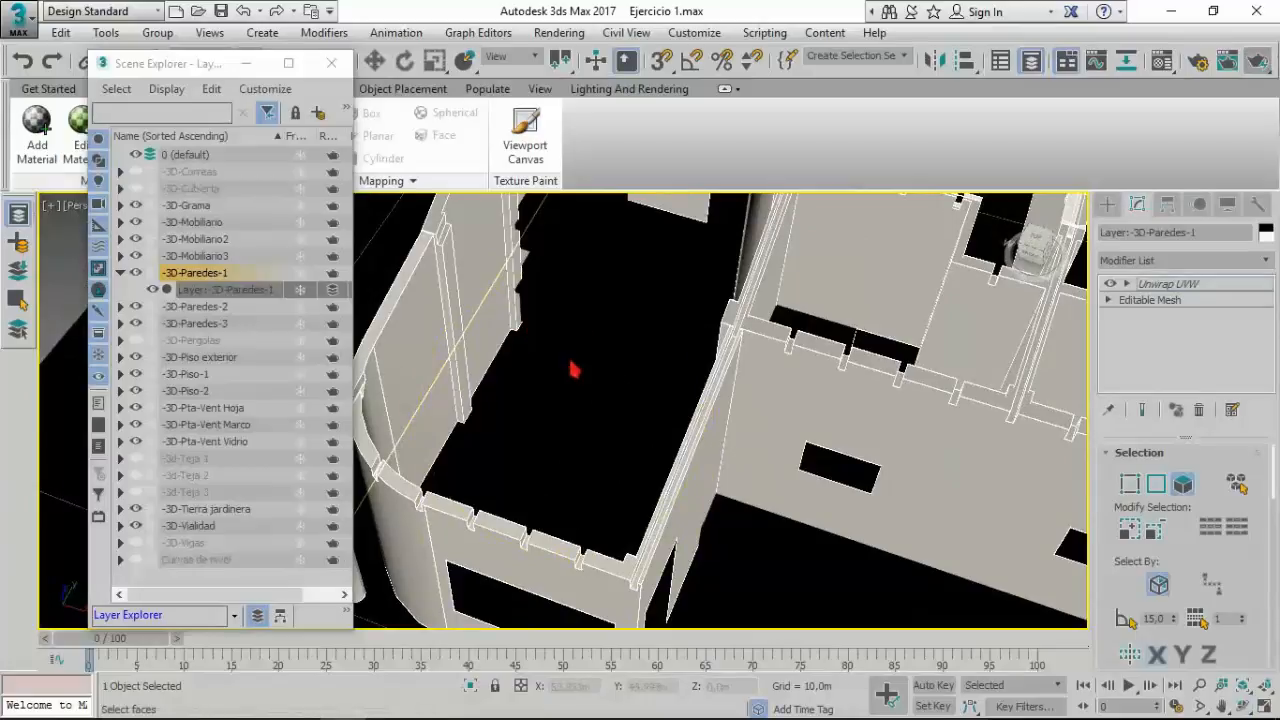
pyautogui.click(331, 62)
pyautogui.click(48, 150)
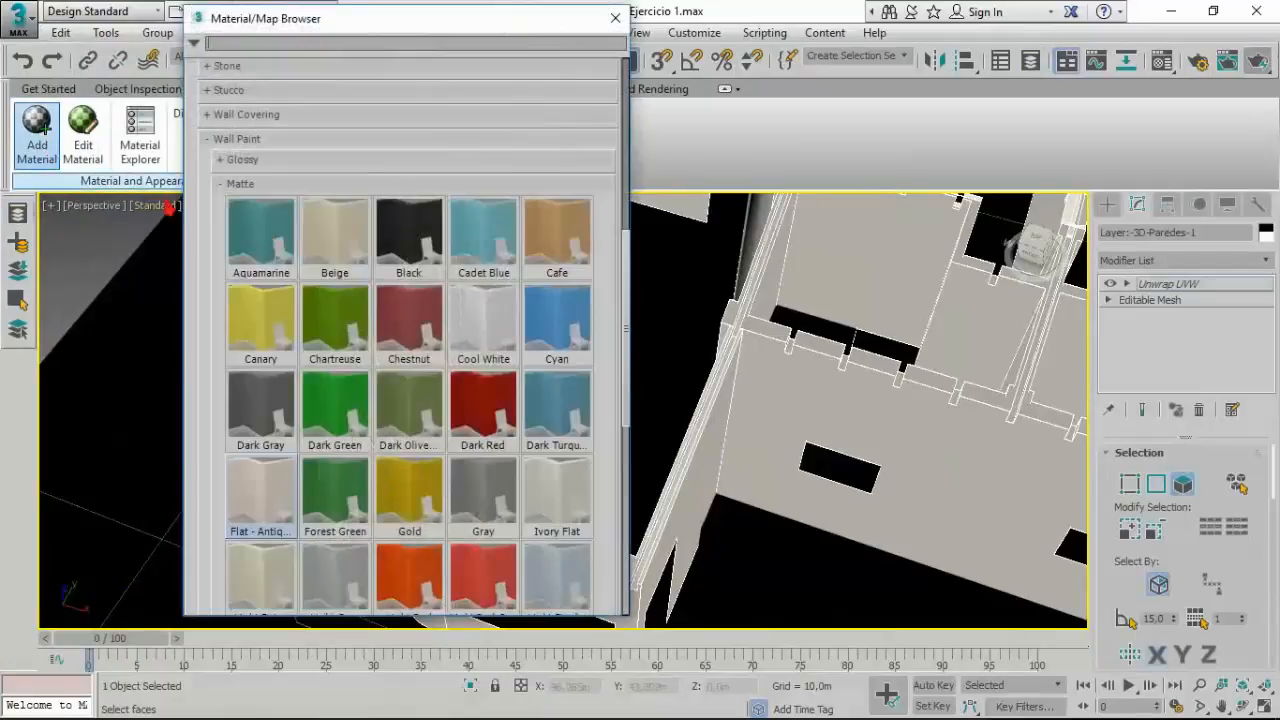
# Step: Assign the Square - Dark Gray tile from the Flooring category to the house floor and close the Material/Map Browser
pyautogui.click(212, 142)
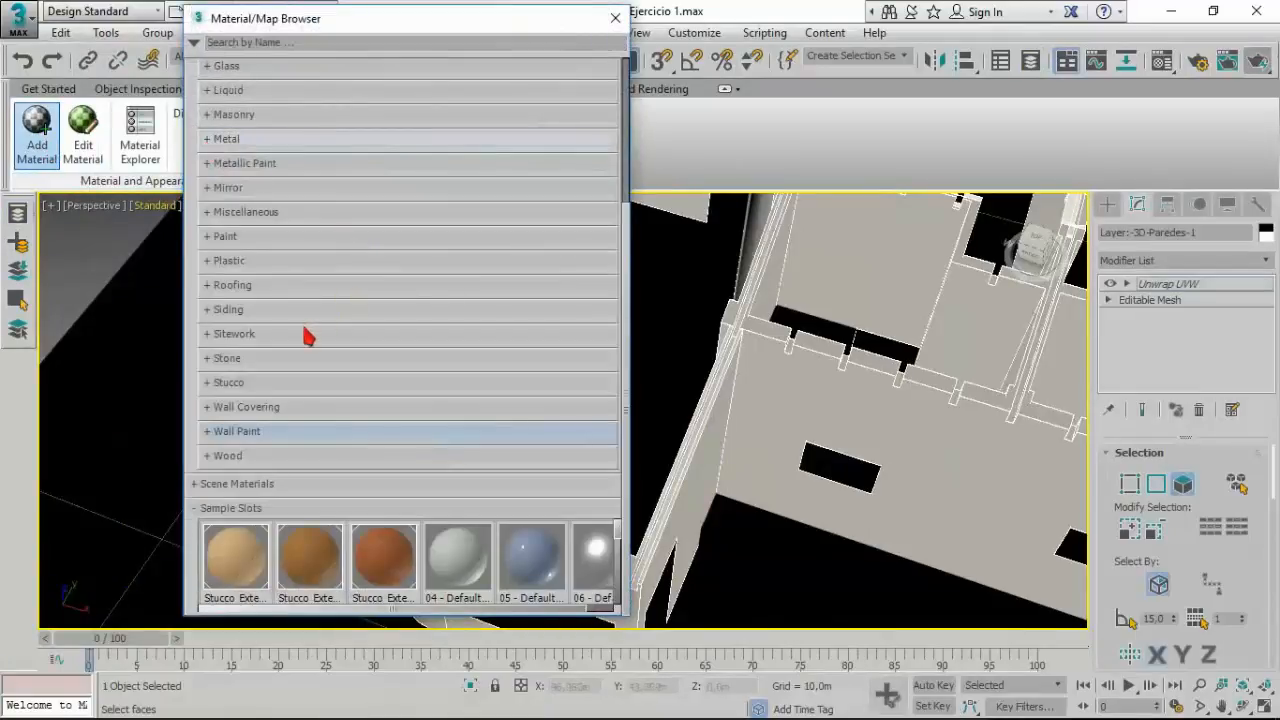
pyautogui.scroll(1, 308, 337)
pyautogui.scroll(1, 248, 167)
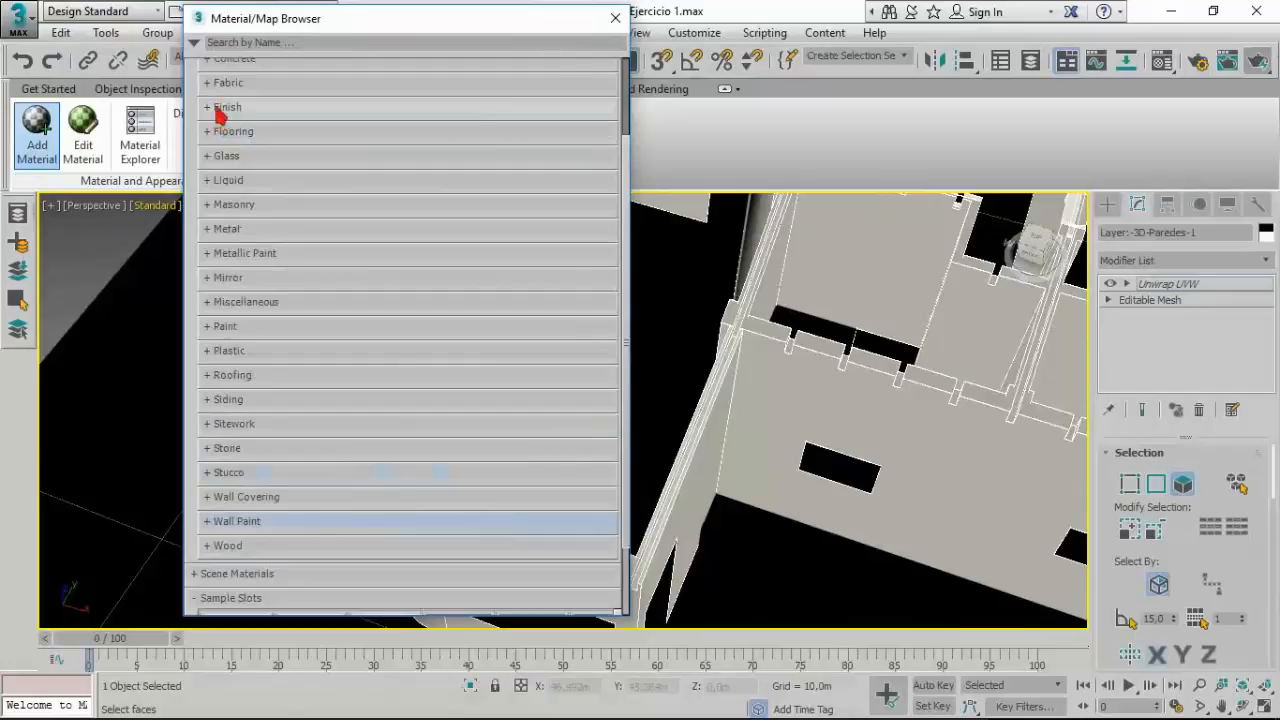
pyautogui.click(212, 132)
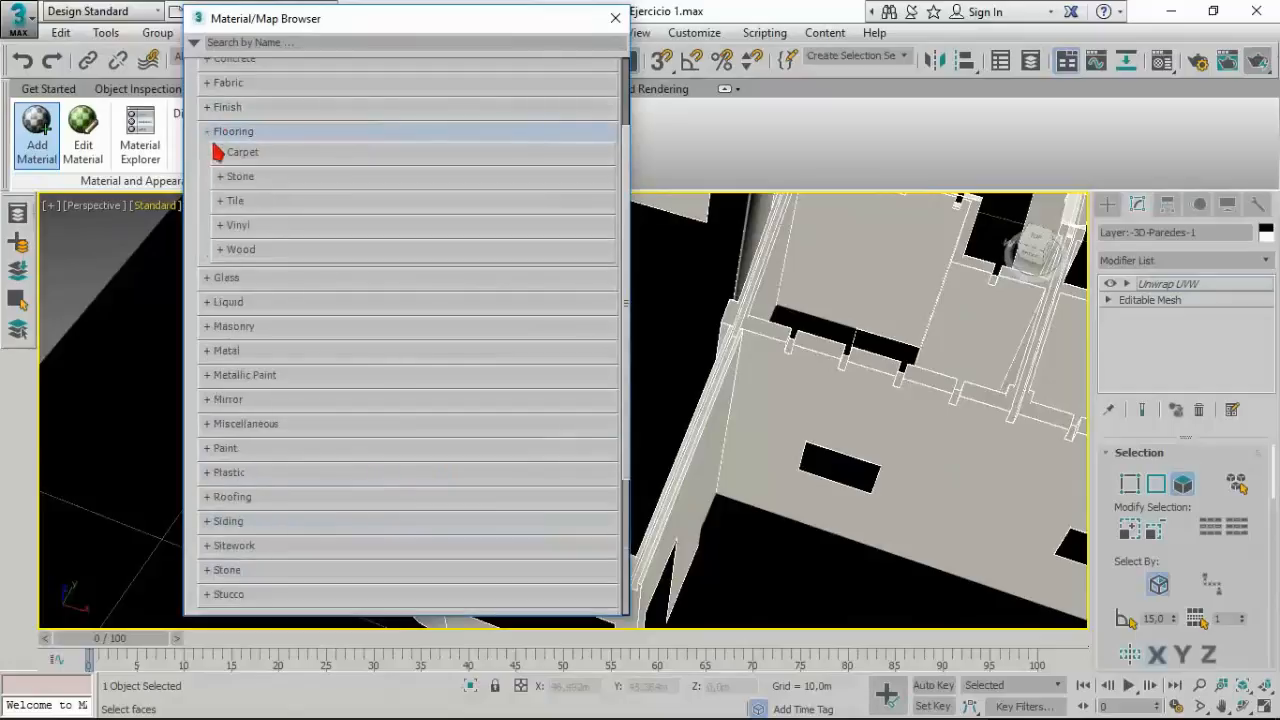
pyautogui.click(220, 201)
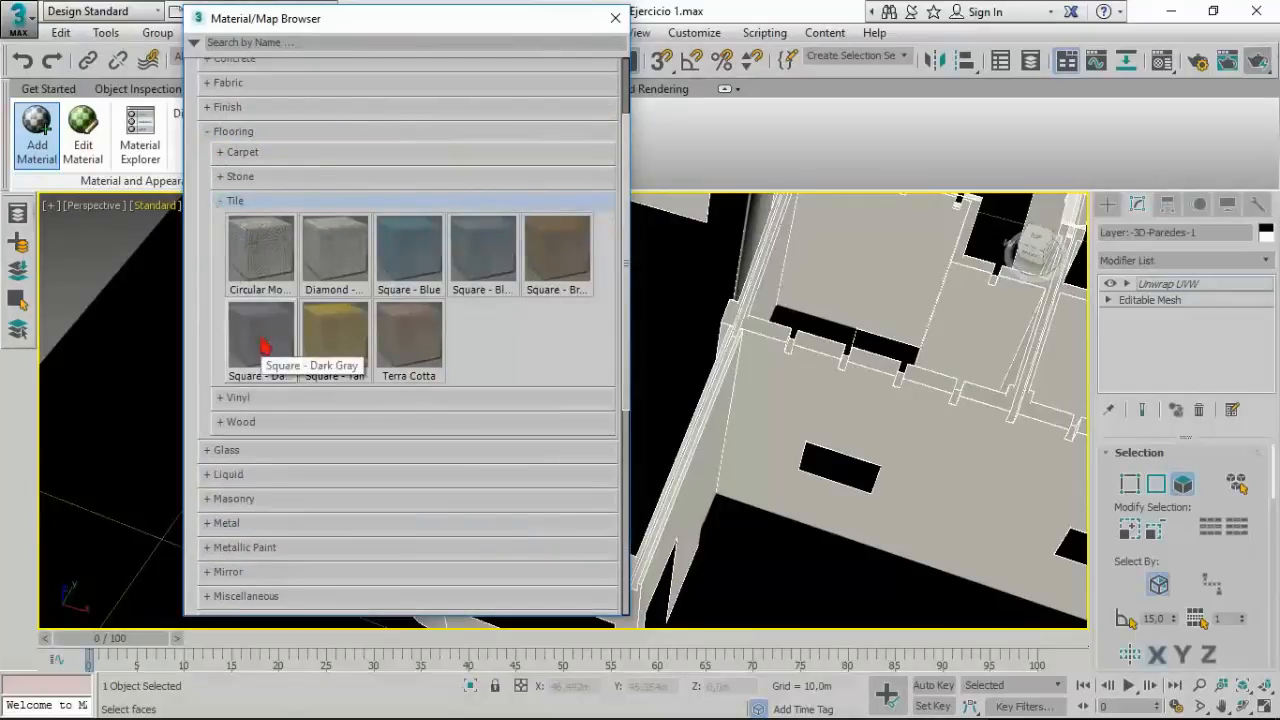
pyautogui.moveTo(695, 515); pyautogui.dragTo(729, 600)
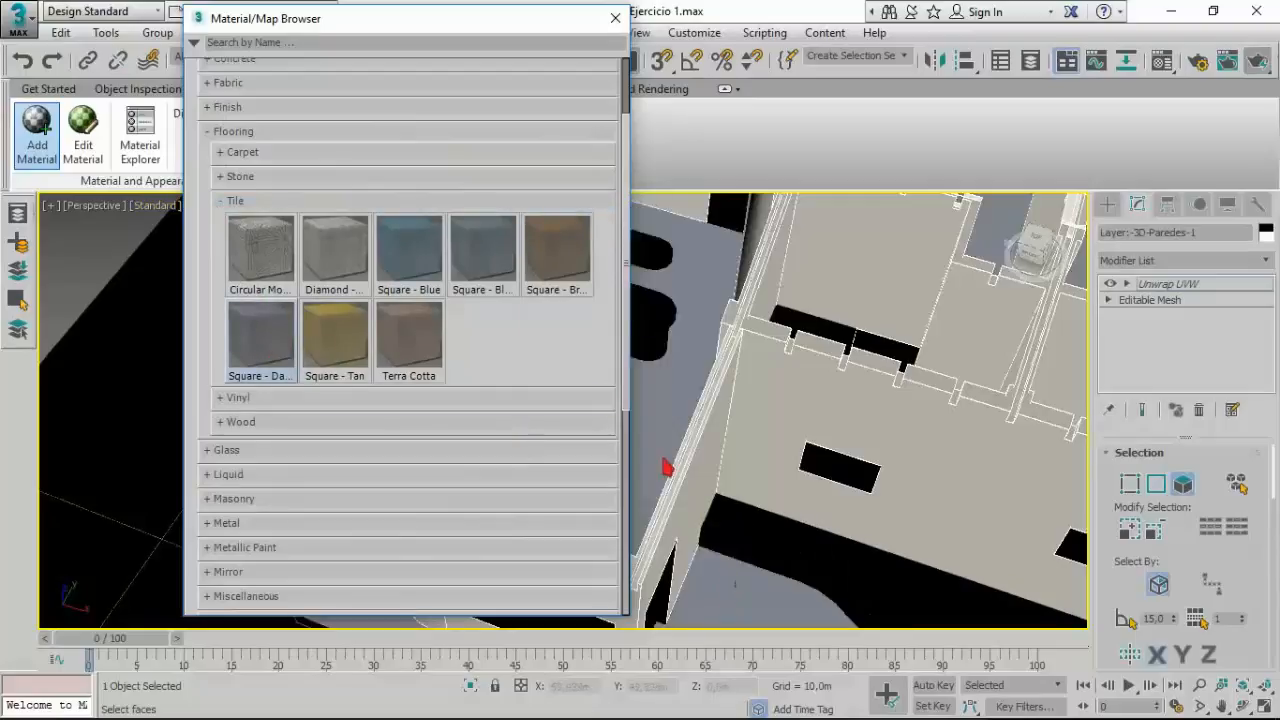
pyautogui.click(615, 18)
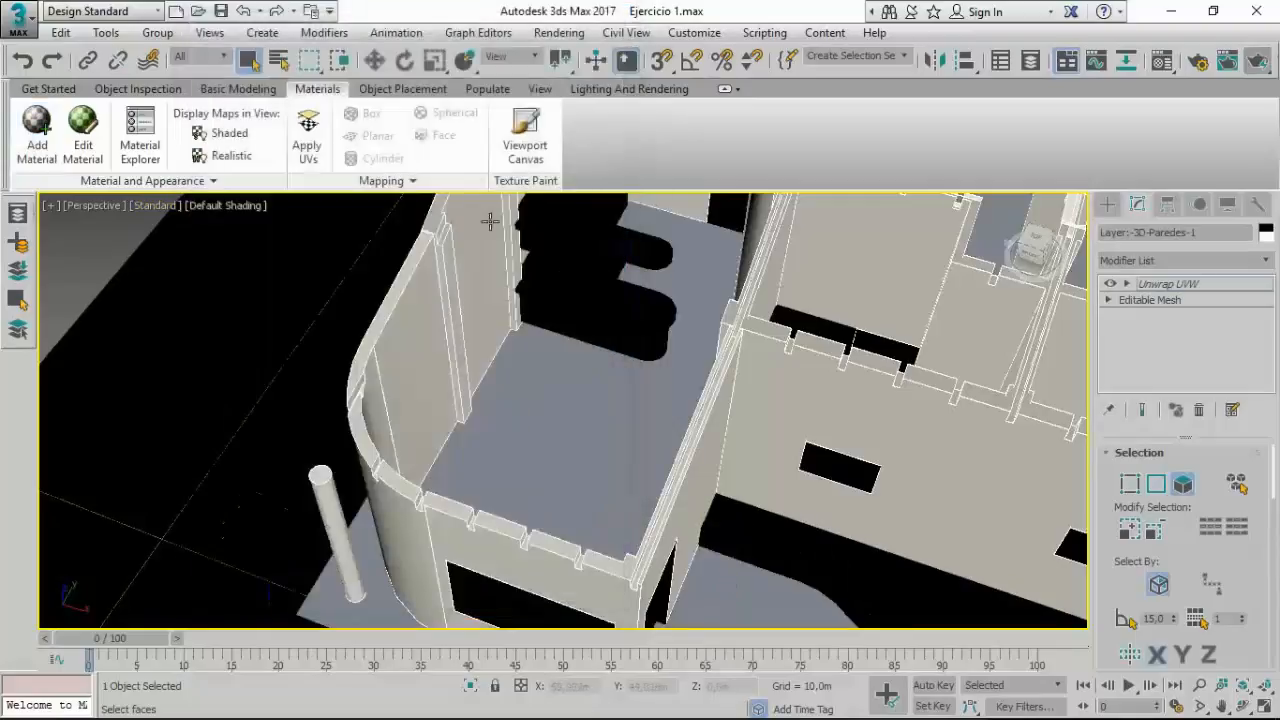
pyautogui.moveTo(520, 440); pyautogui.dragTo(434, 375, button='middle')
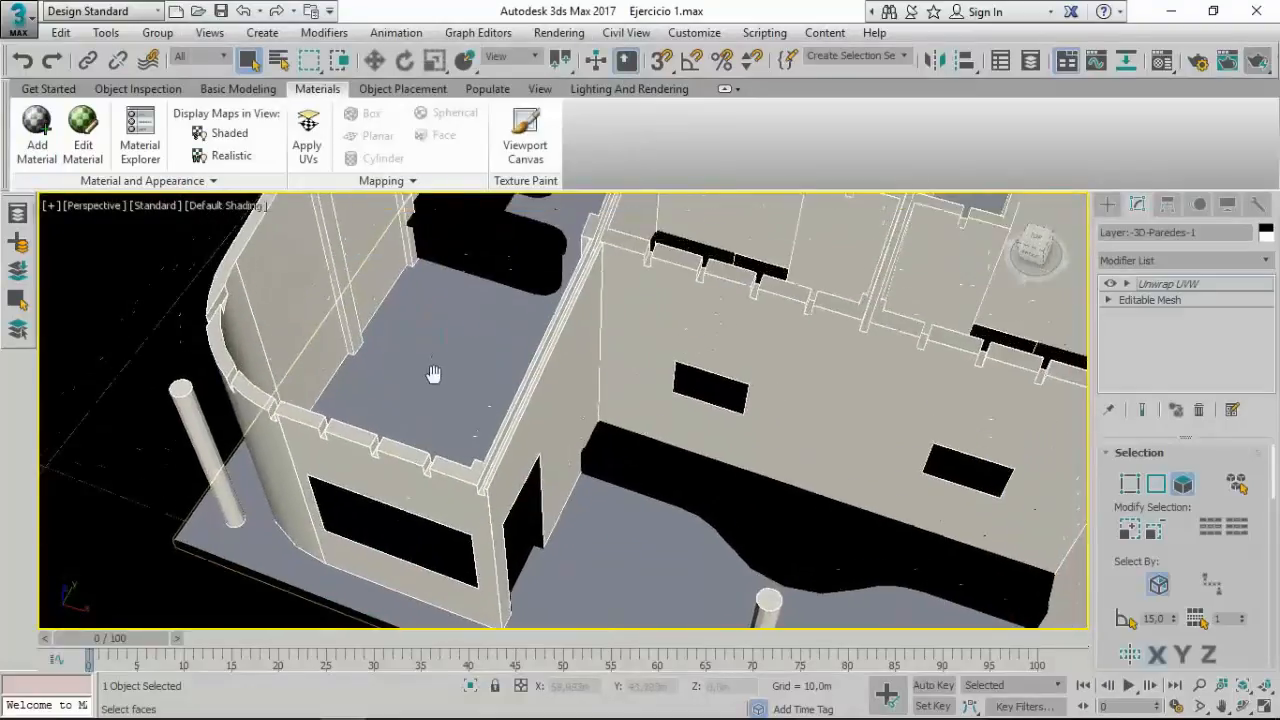
# Step: Render a close view of the living room floor in the Perspective viewport, and close the render window
pyautogui.scroll(3, 472, 305)
pyautogui.moveTo(472, 305); pyautogui.dragTo(485, 355, button='middle')
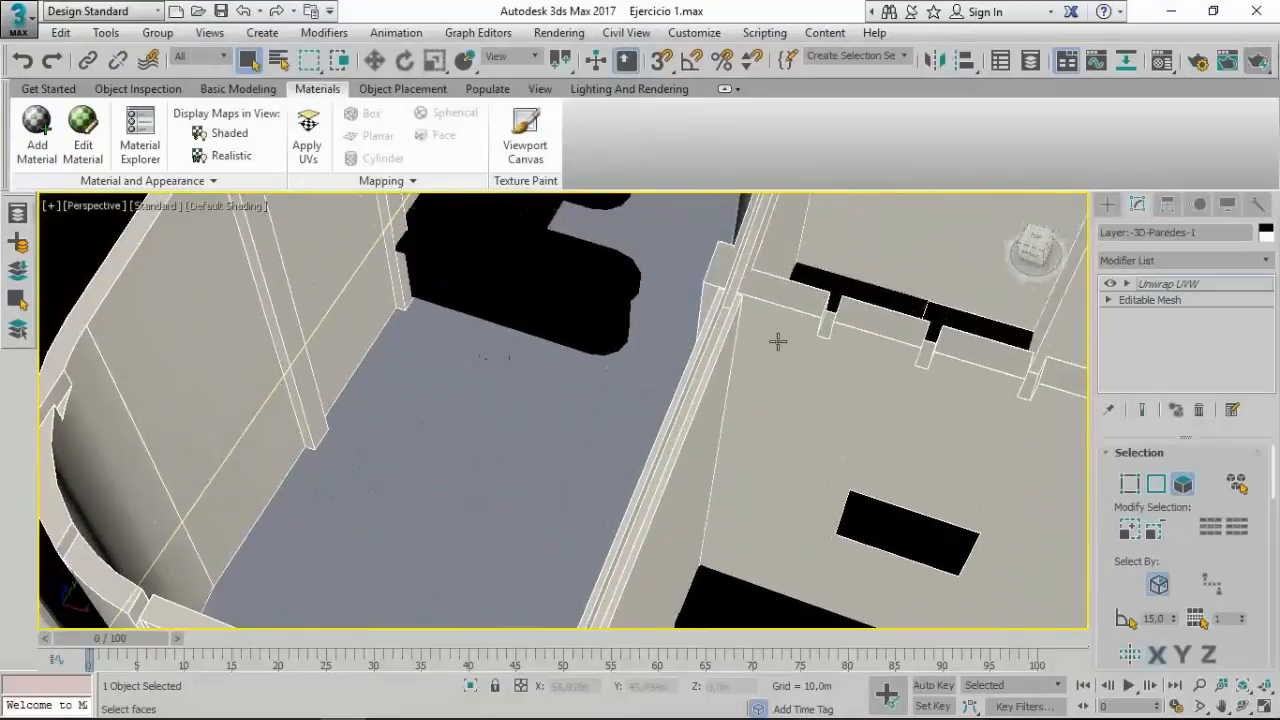
pyautogui.click(1257, 62)
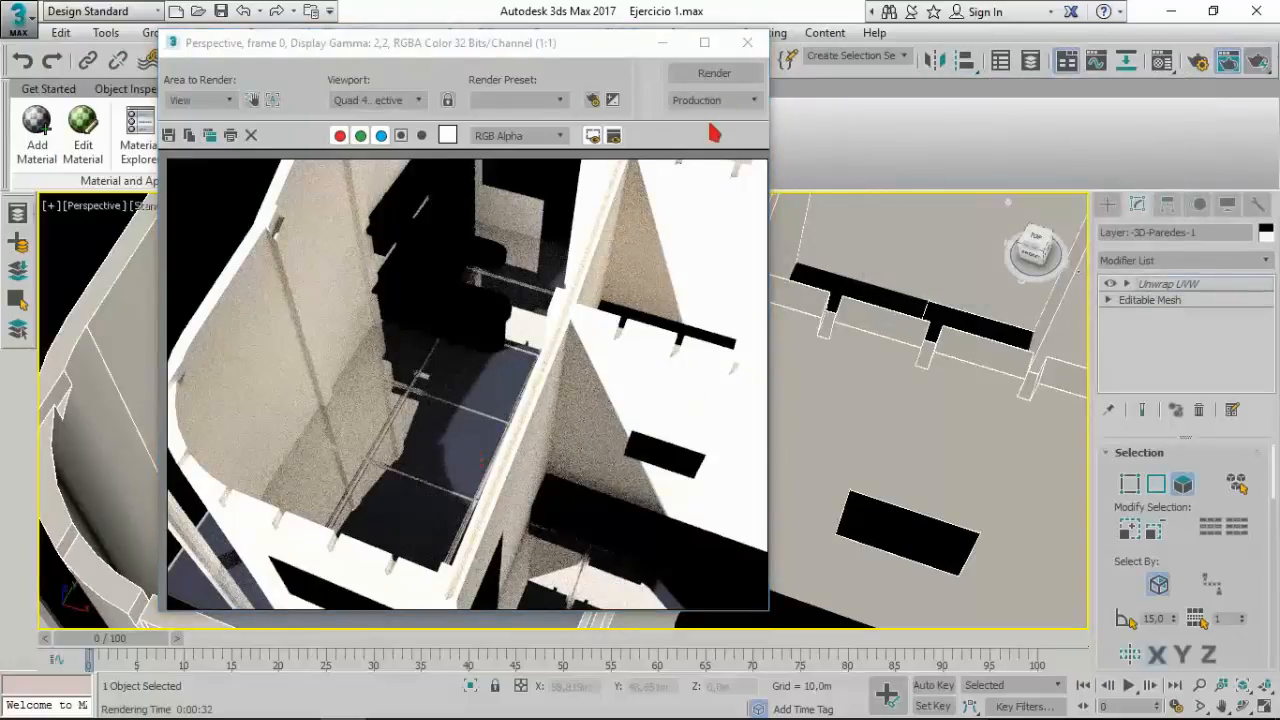
pyautogui.click(747, 43)
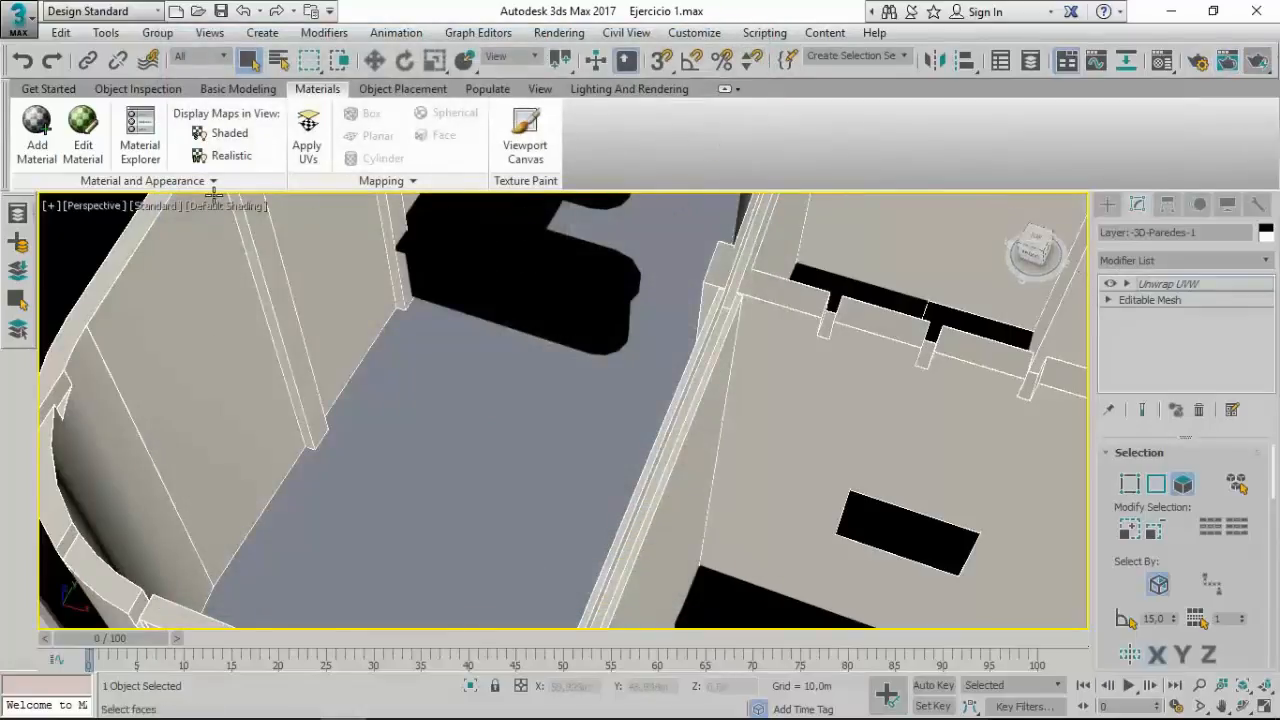
# Step: In the Compact Material Editor, pick the floor's tile material into the slot holding 13 - Brushed Metal
pyautogui.click(213, 181)
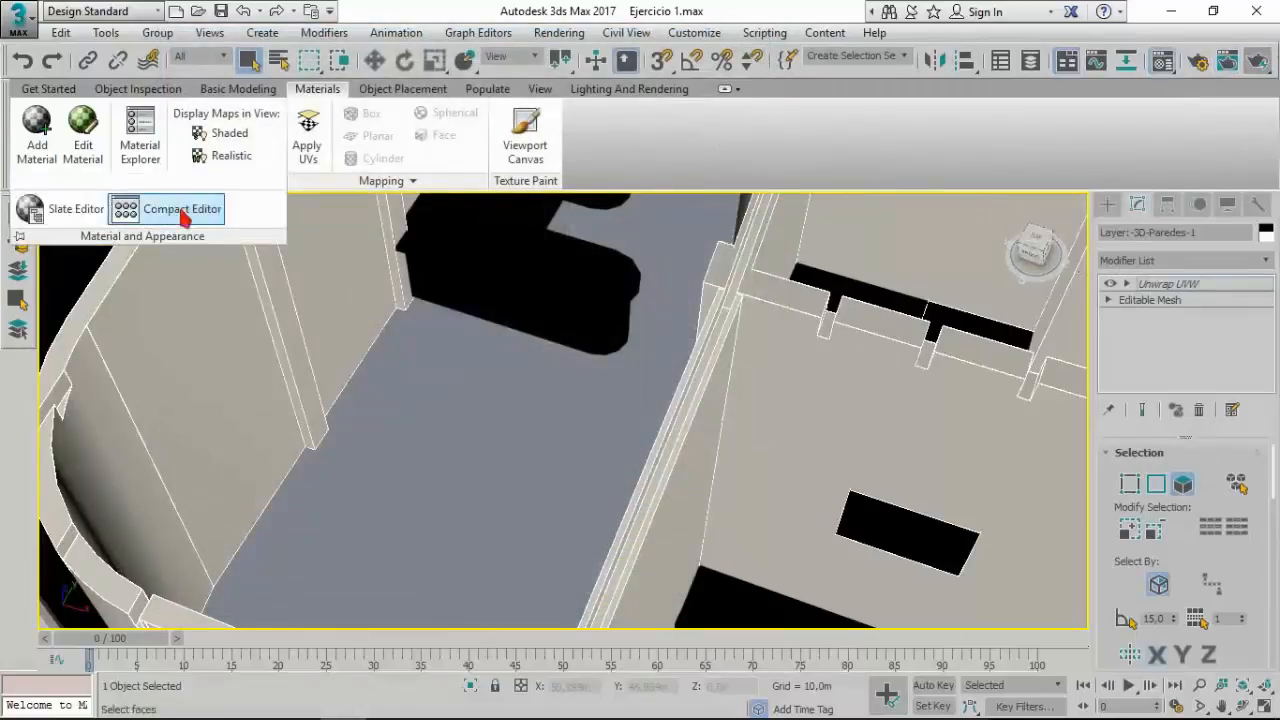
pyautogui.click(182, 212)
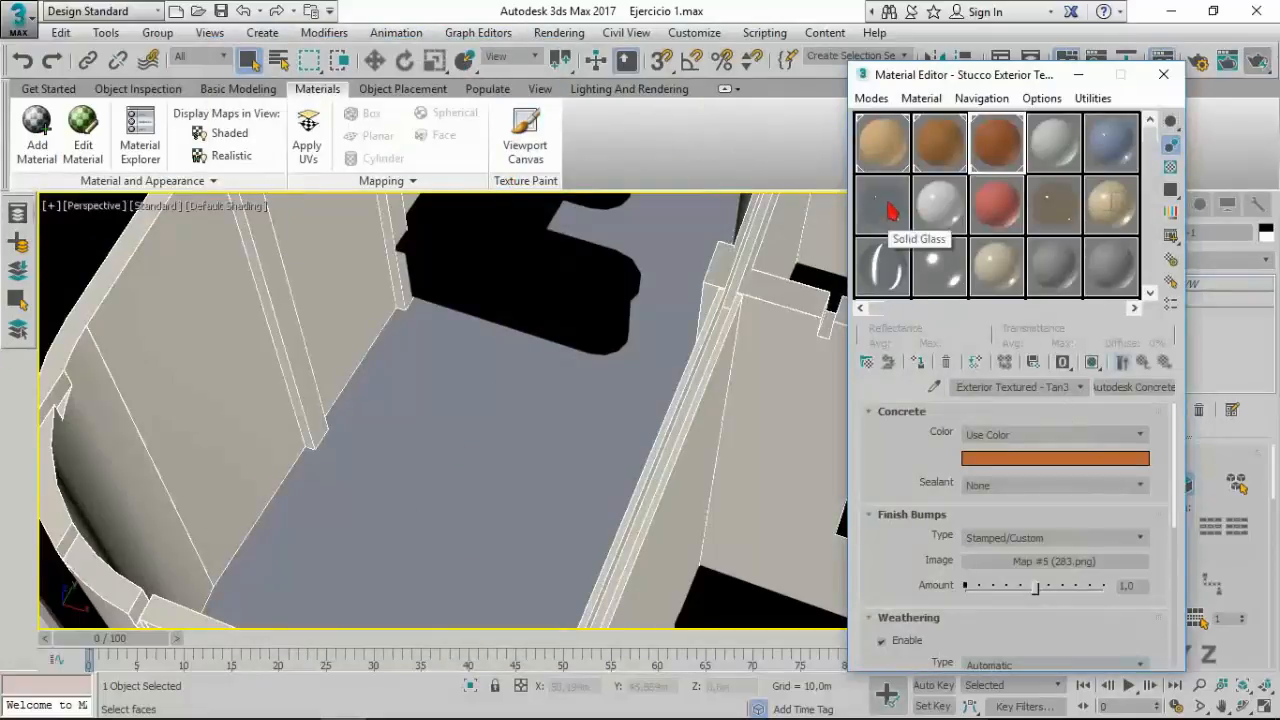
pyautogui.click(878, 252)
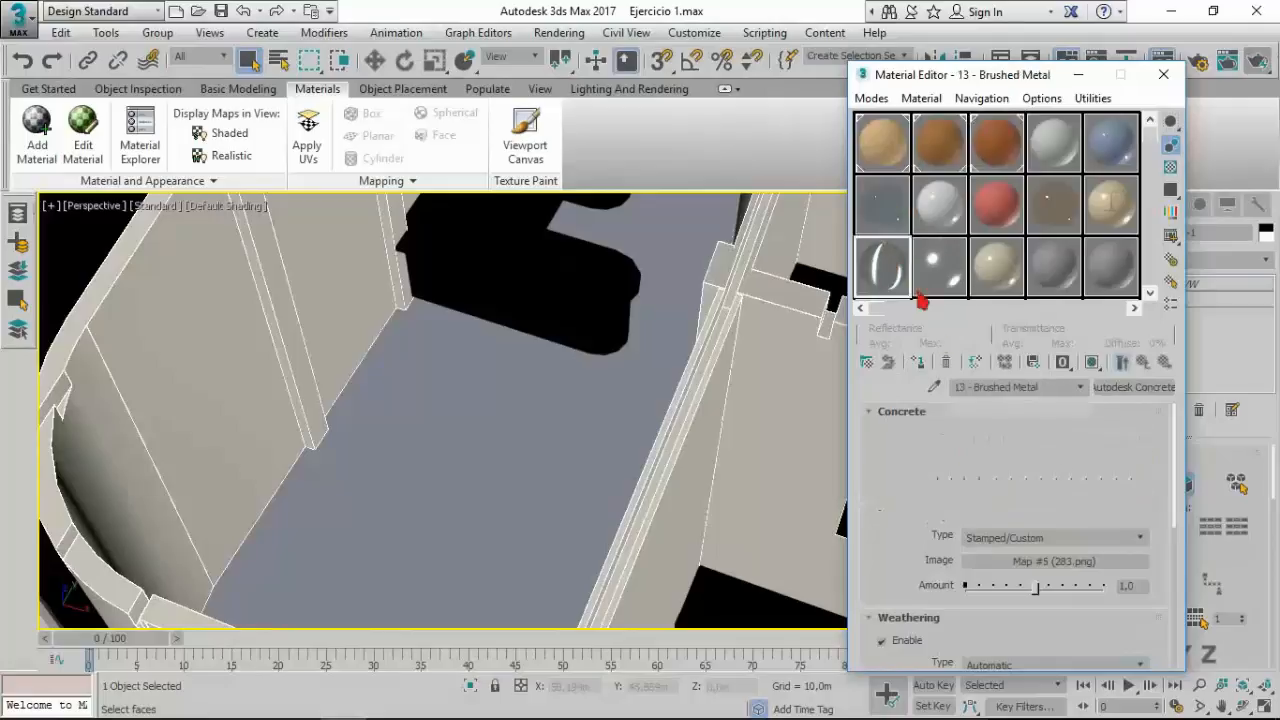
pyautogui.click(935, 387)
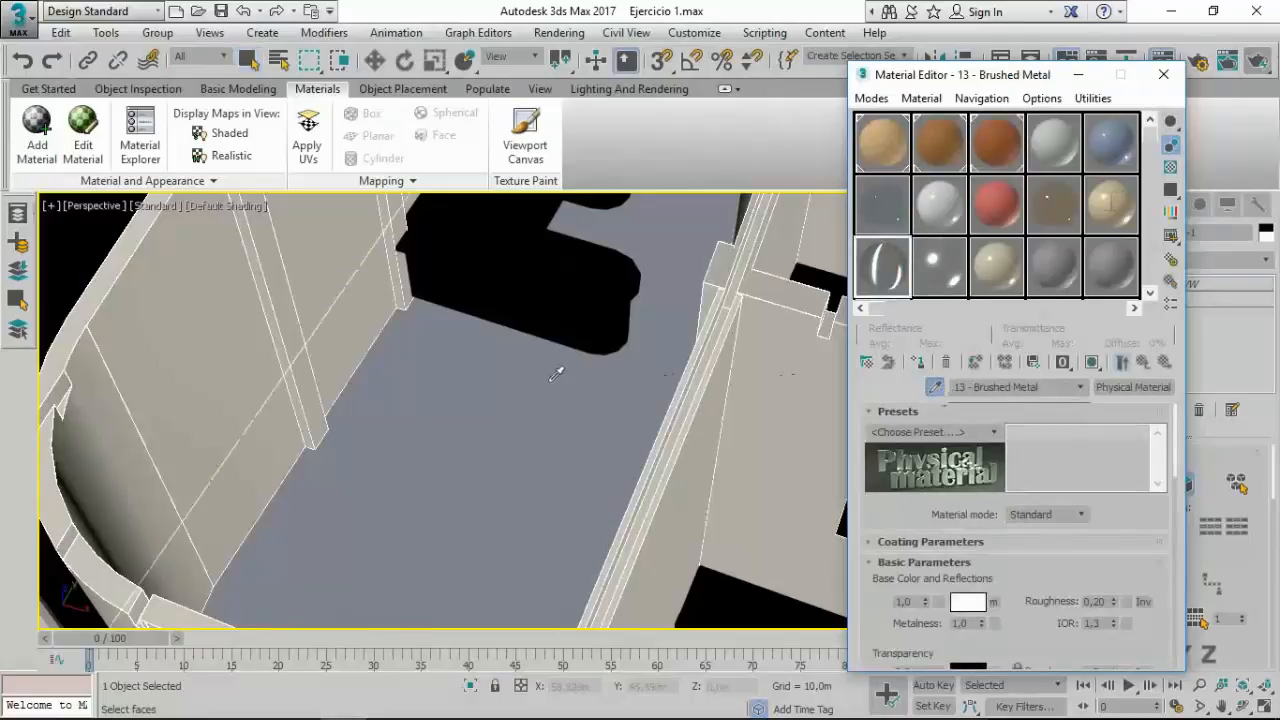
pyautogui.click(461, 387)
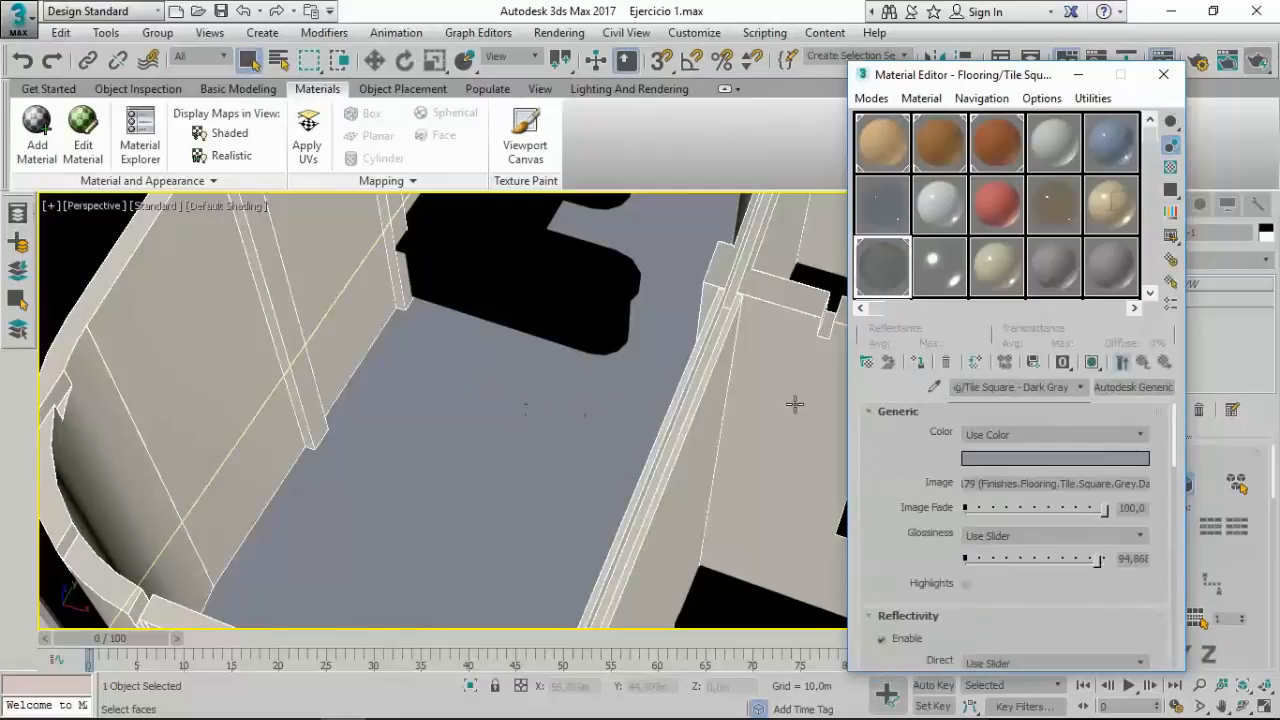
pyautogui.moveTo(940, 75); pyautogui.dragTo(896, 46)
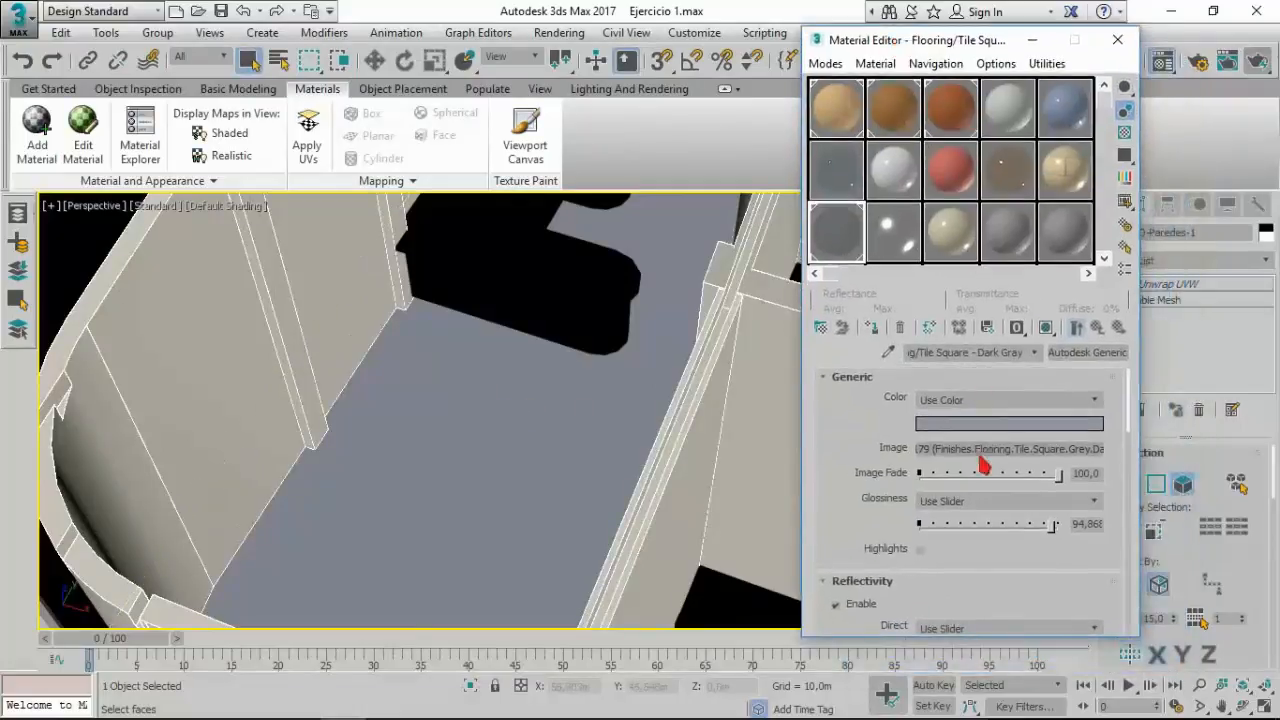
# Step: In the Dark Gray tile's generic image map, set the scale width to 0.24 m and match the height
pyautogui.moveTo(1133, 400)
pyautogui.mouseDown()
pyautogui.moveTo(1135, 529)
pyautogui.moveTo(1129, 397)
pyautogui.mouseUp()
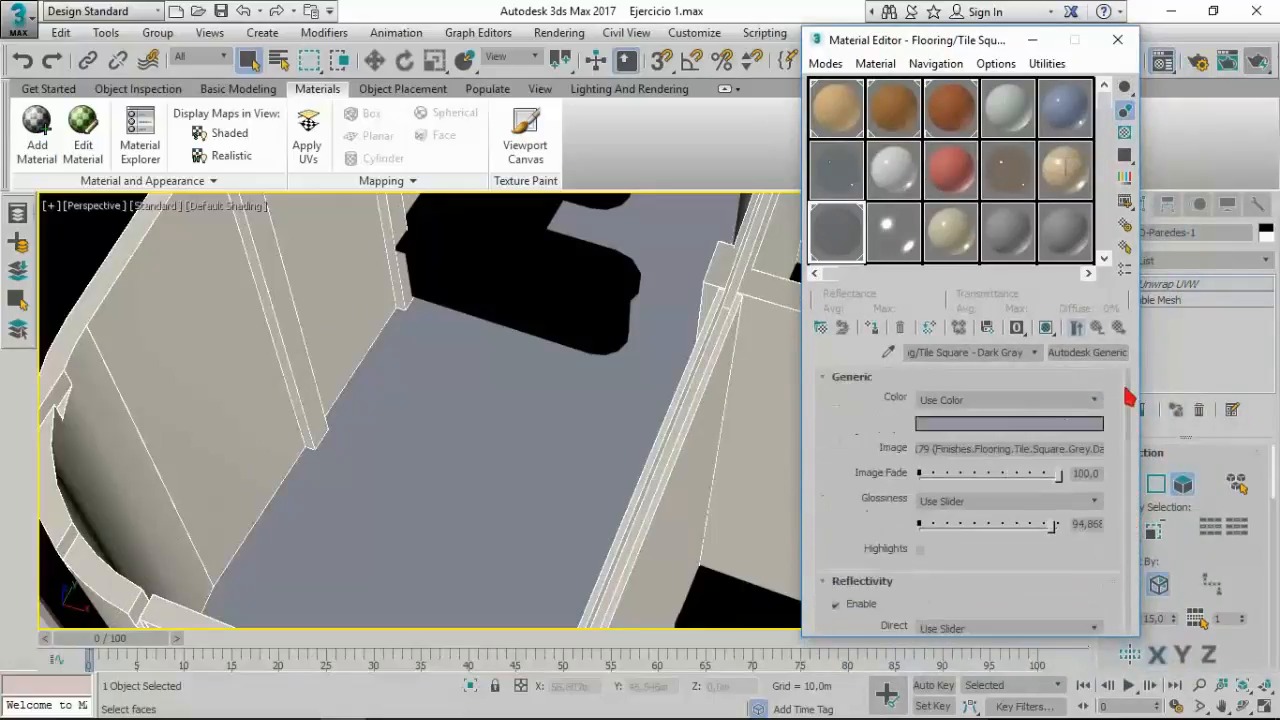
pyautogui.click(984, 452)
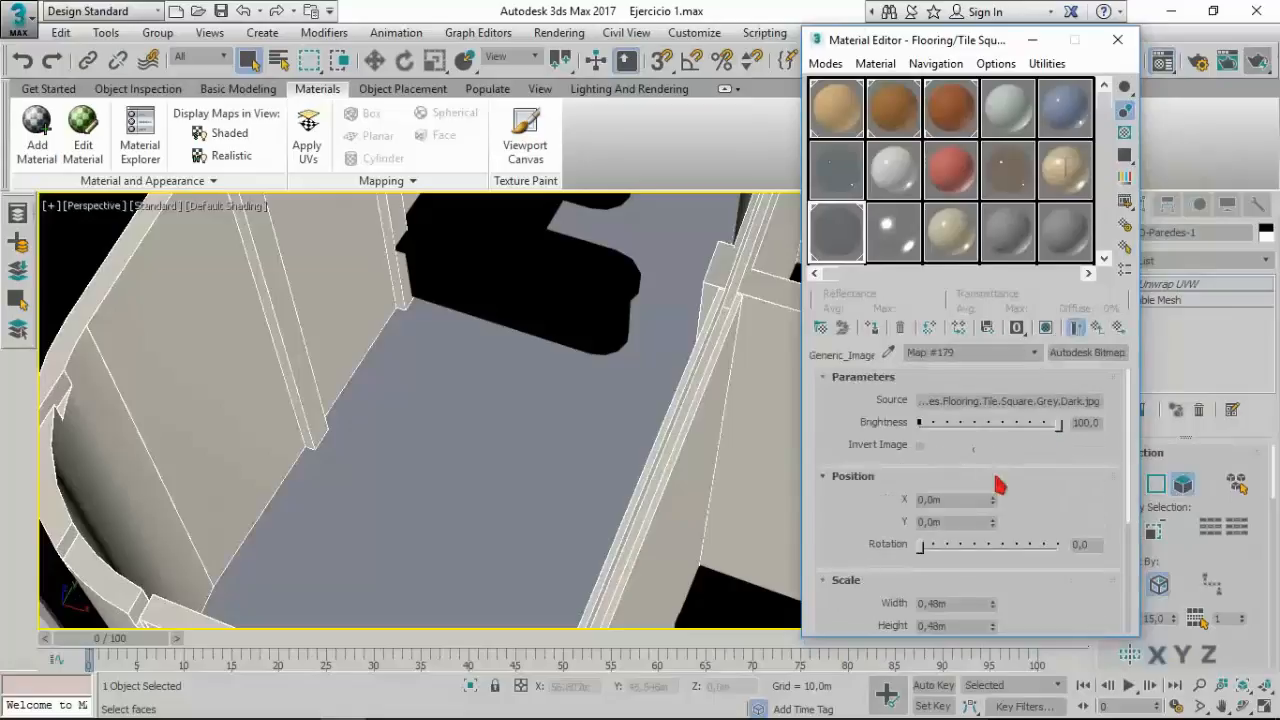
pyautogui.moveTo(1131, 410); pyautogui.dragTo(1138, 438)
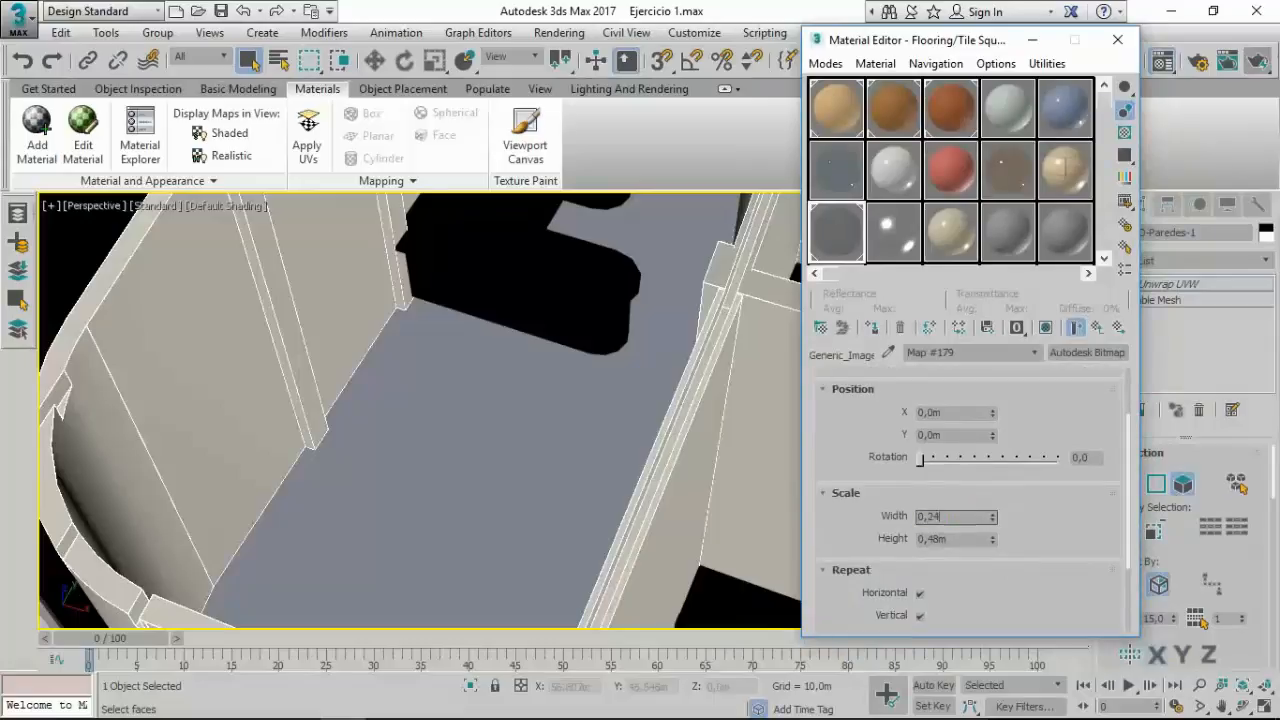
pyautogui.moveTo(931, 541); pyautogui.dragTo(944, 541)
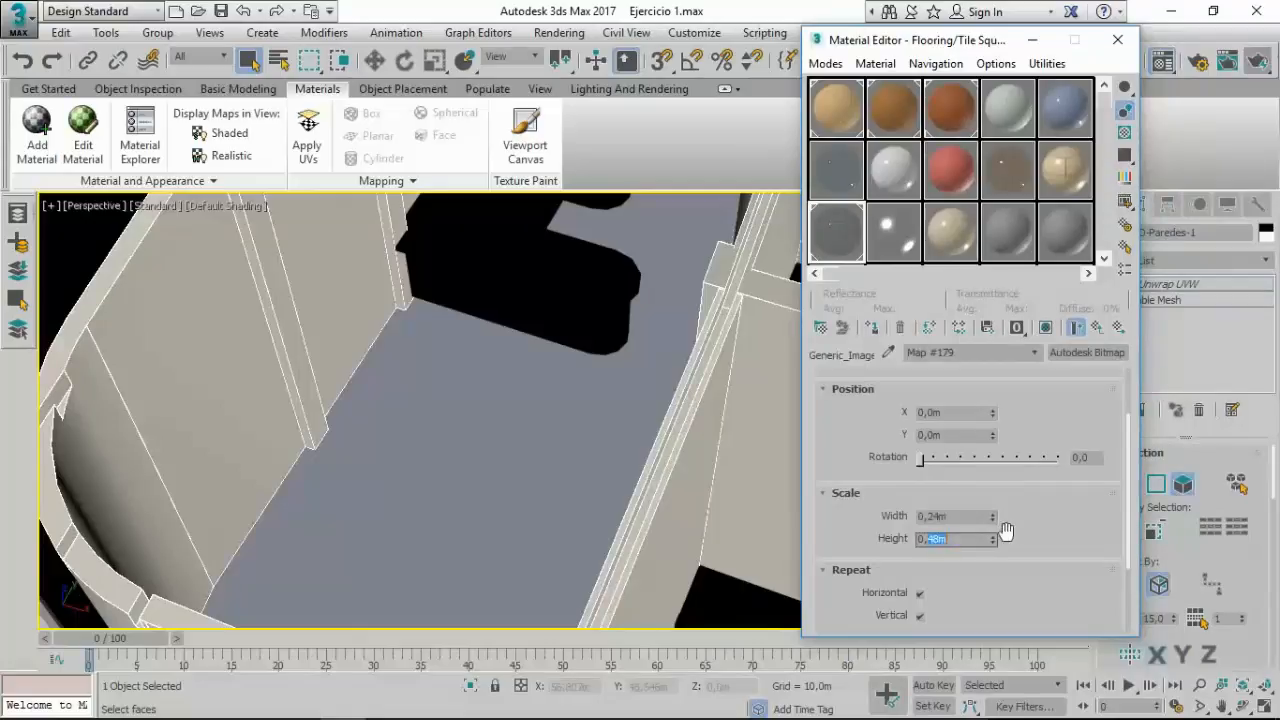
# Step: Set the scale width of the tile's bump image map to 0.24 m, match the height, and return to the parent material
pyautogui.click(1099, 329)
pyautogui.moveTo(1129, 428); pyautogui.dragTo(1132, 540)
pyautogui.click(1040, 501)
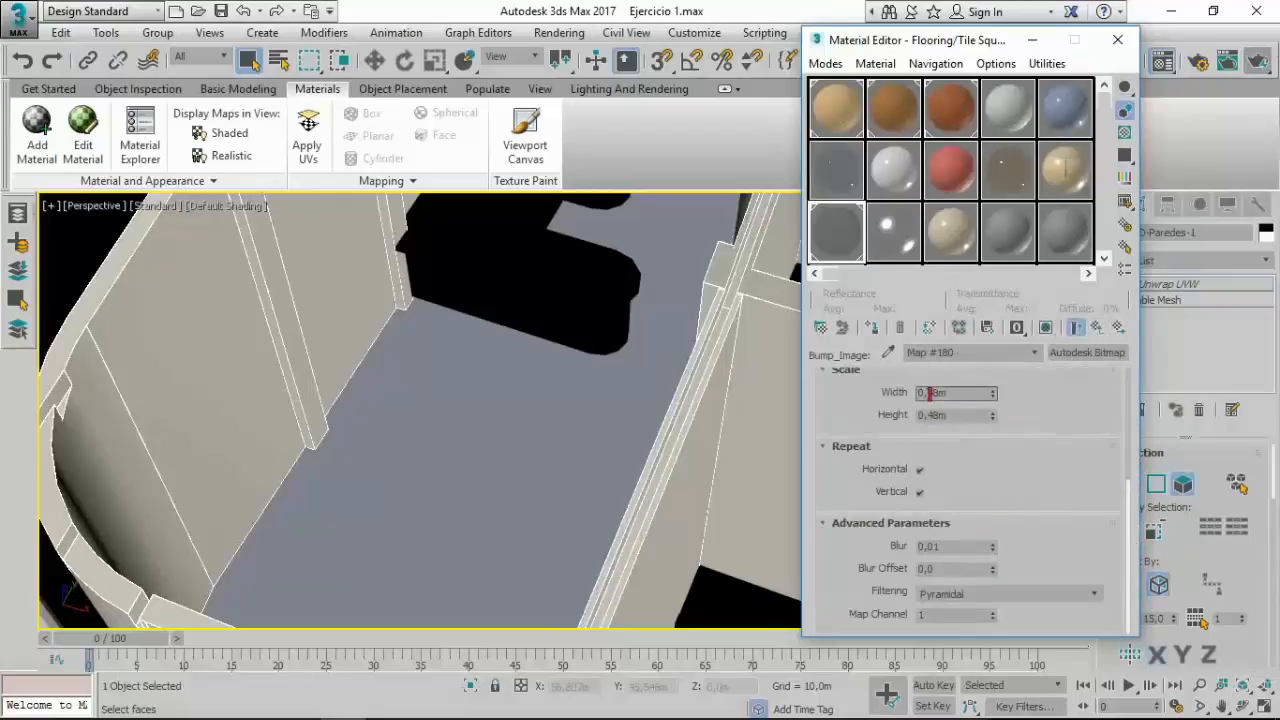
pyautogui.write('24')
pyautogui.press('Tab')
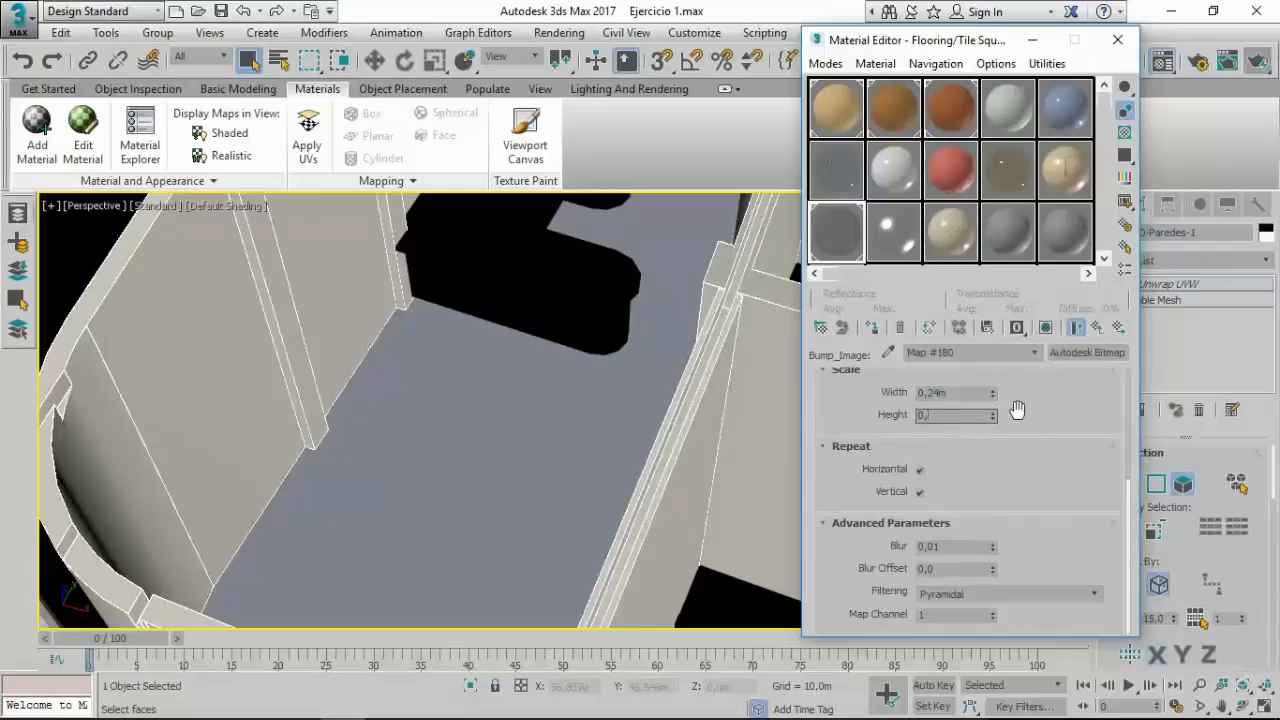
pyautogui.click(1097, 327)
# Step: Lower the tile material's glossiness to about 51, test-render the Perspective view, and close the render window
pyautogui.moveTo(1130, 472); pyautogui.dragTo(1139, 427)
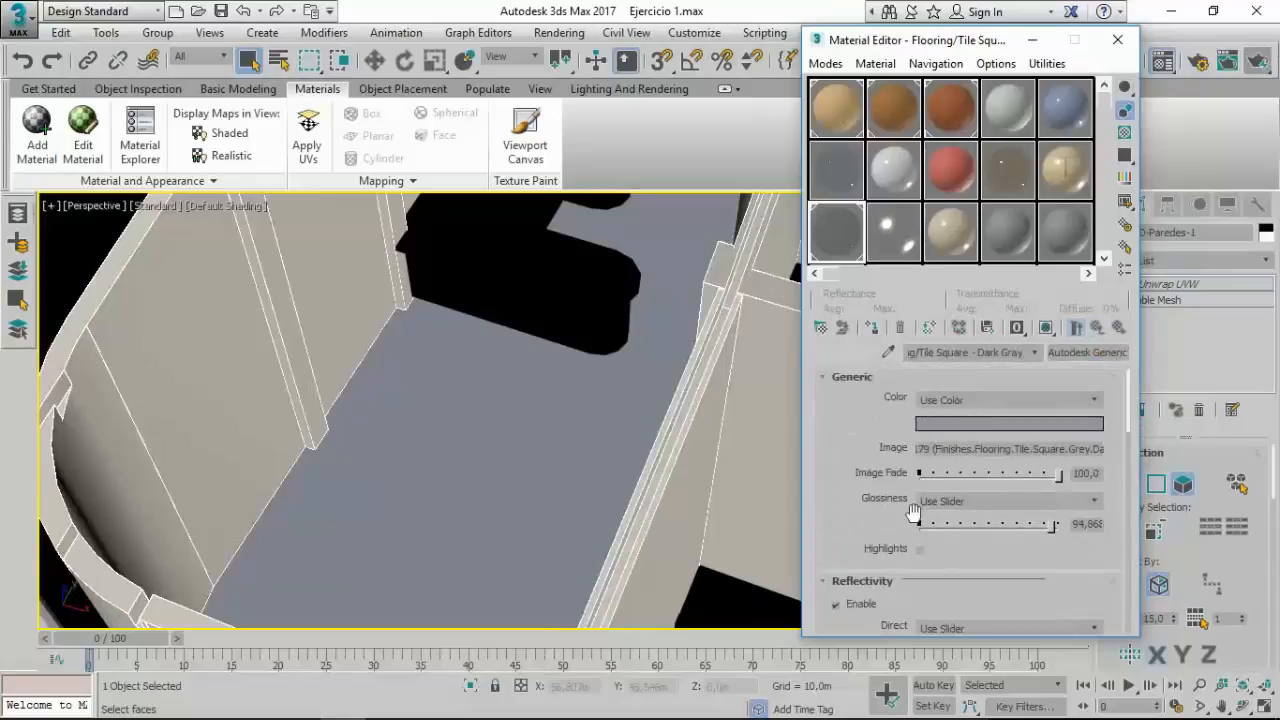
pyautogui.moveTo(1052, 528); pyautogui.dragTo(990, 528)
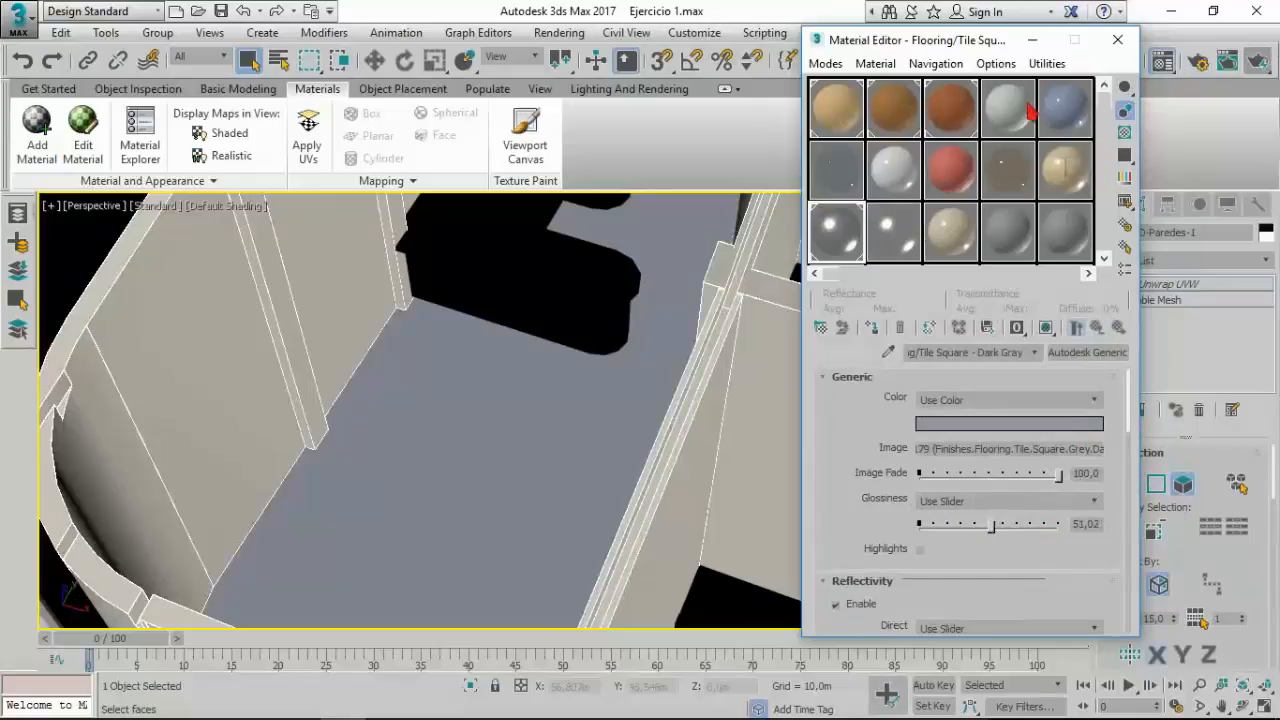
pyautogui.click(1228, 62)
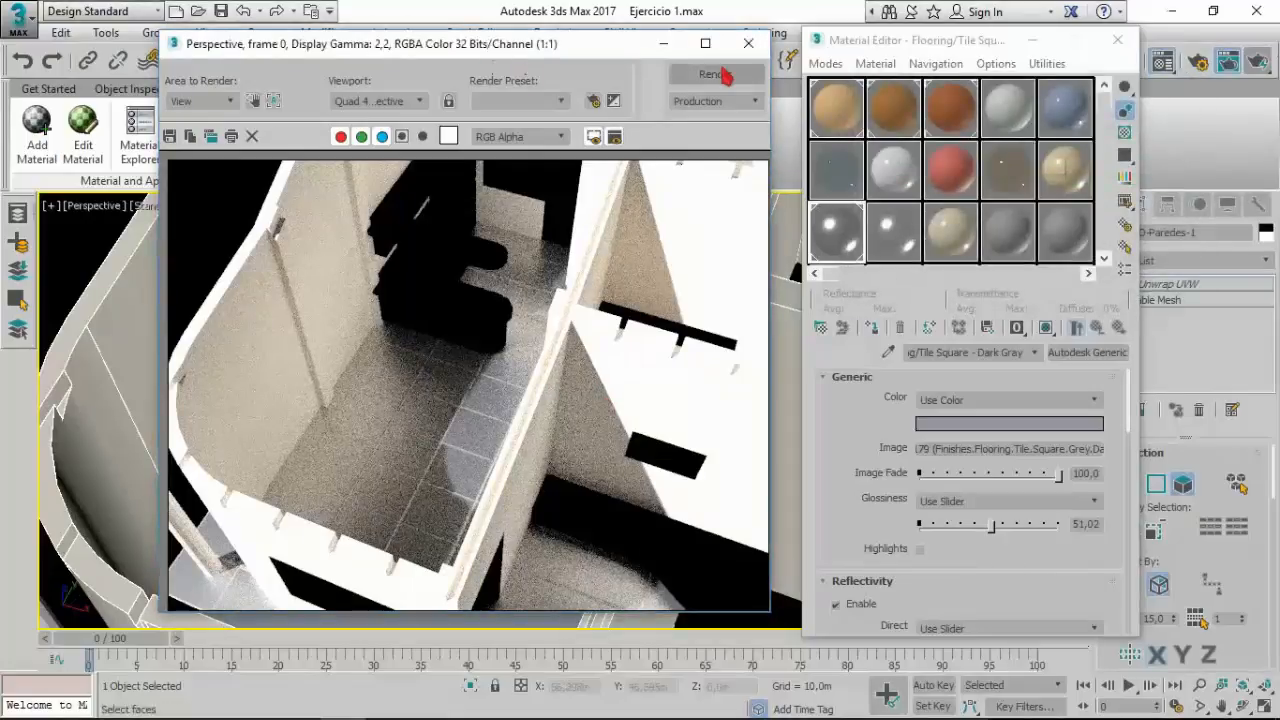
pyautogui.click(750, 44)
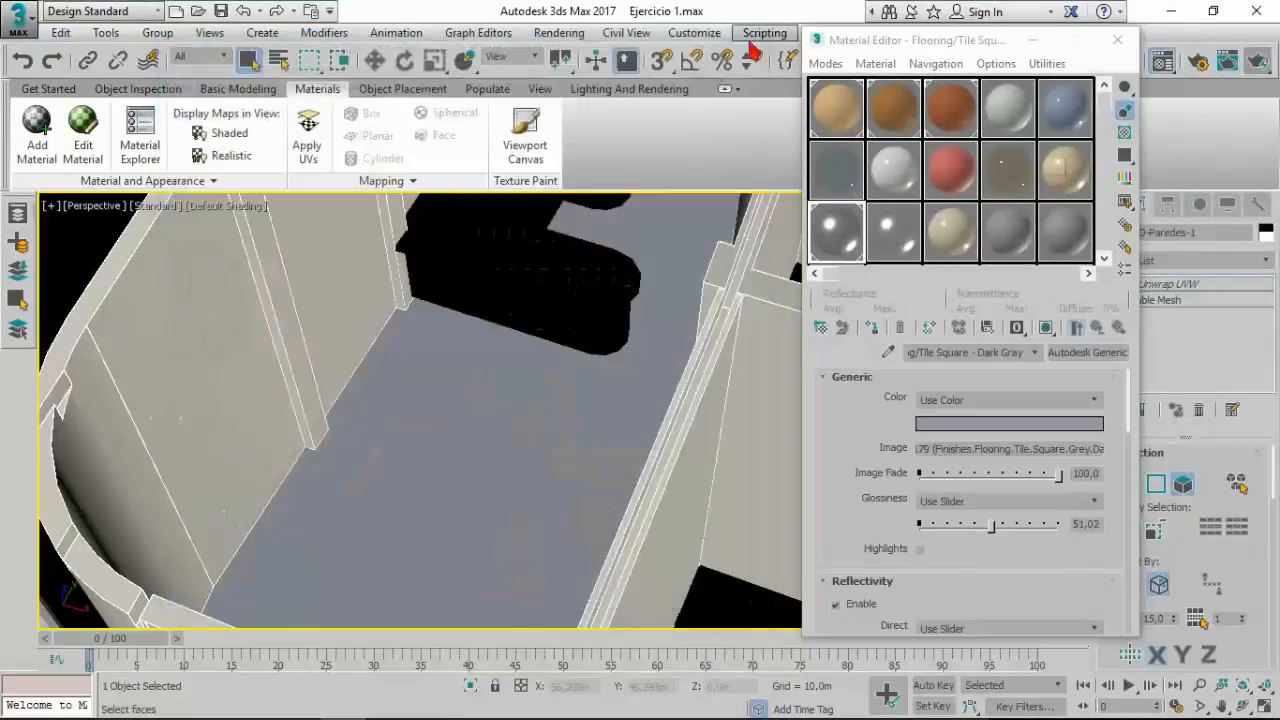
# Step: Reopen the Material/Map Browser beside the Material Editor with the planter next to the exterior wall in view between them
pyautogui.click(820, 331)
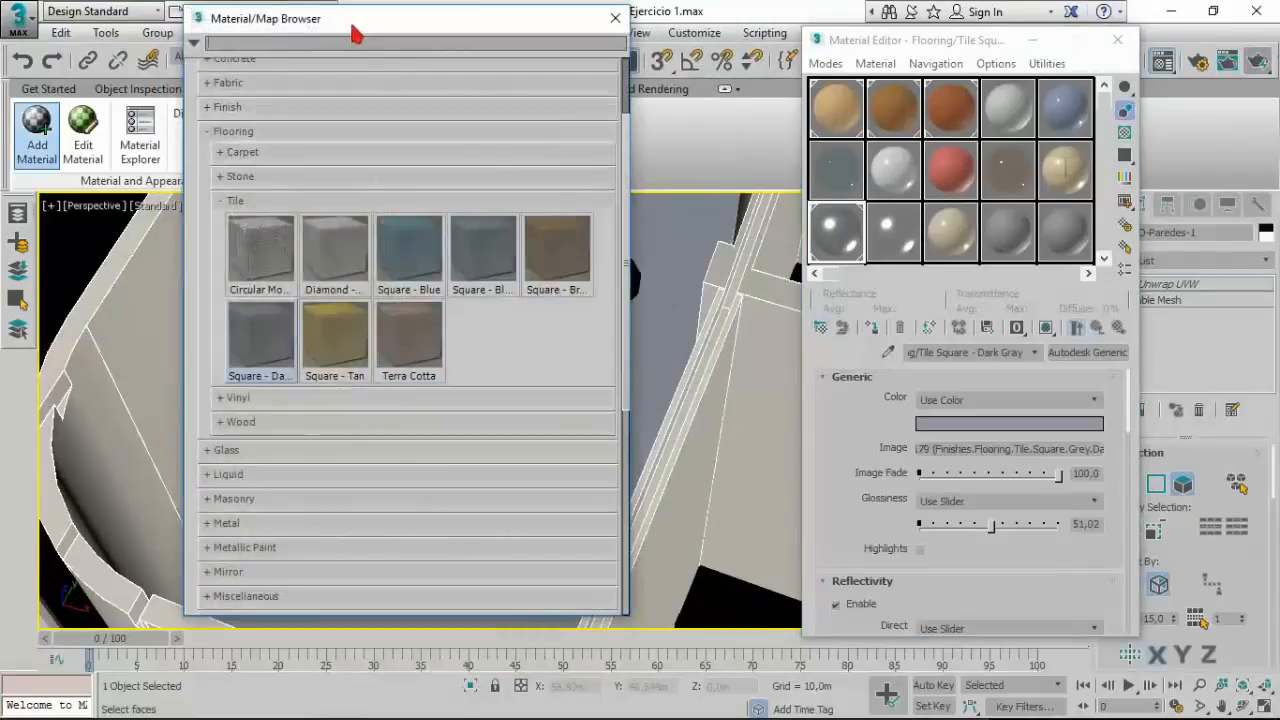
pyautogui.moveTo(355, 35); pyautogui.dragTo(289, 51)
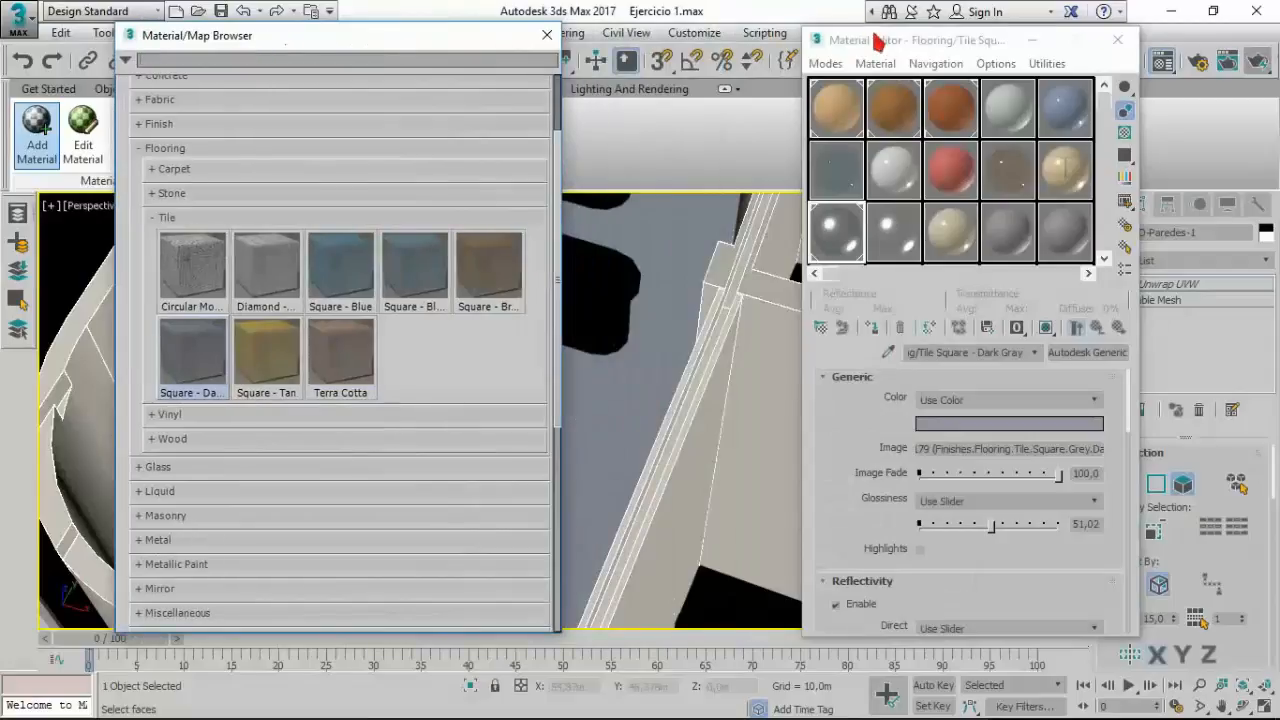
pyautogui.moveTo(876, 41); pyautogui.dragTo(966, 36)
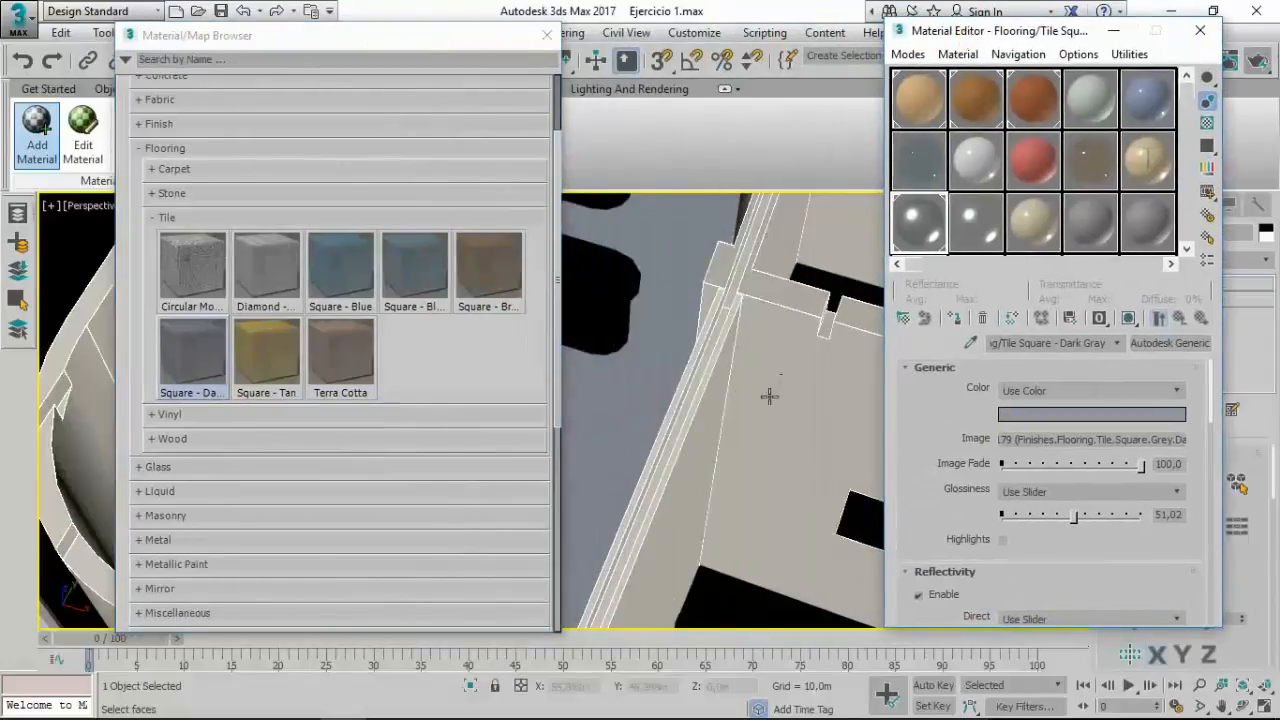
pyautogui.moveTo(743, 392); pyautogui.dragTo(691, 283, button='middle')
pyautogui.scroll(-2, 691, 283)
pyautogui.moveTo(680, 358); pyautogui.dragTo(690, 359, button='middle')
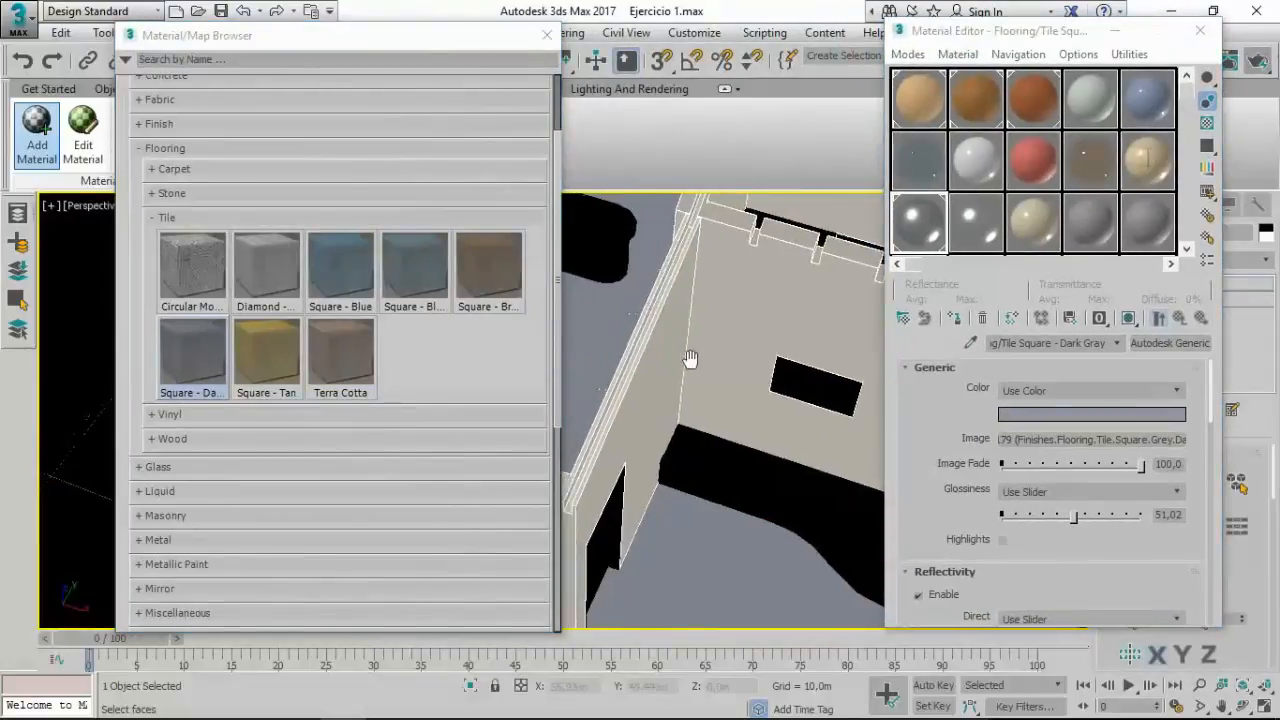
# Step: Assign the Hedge material from the Sitework category to the top of the curved planter beside the exterior wall
pyautogui.click(152, 124)
pyautogui.click(145, 124)
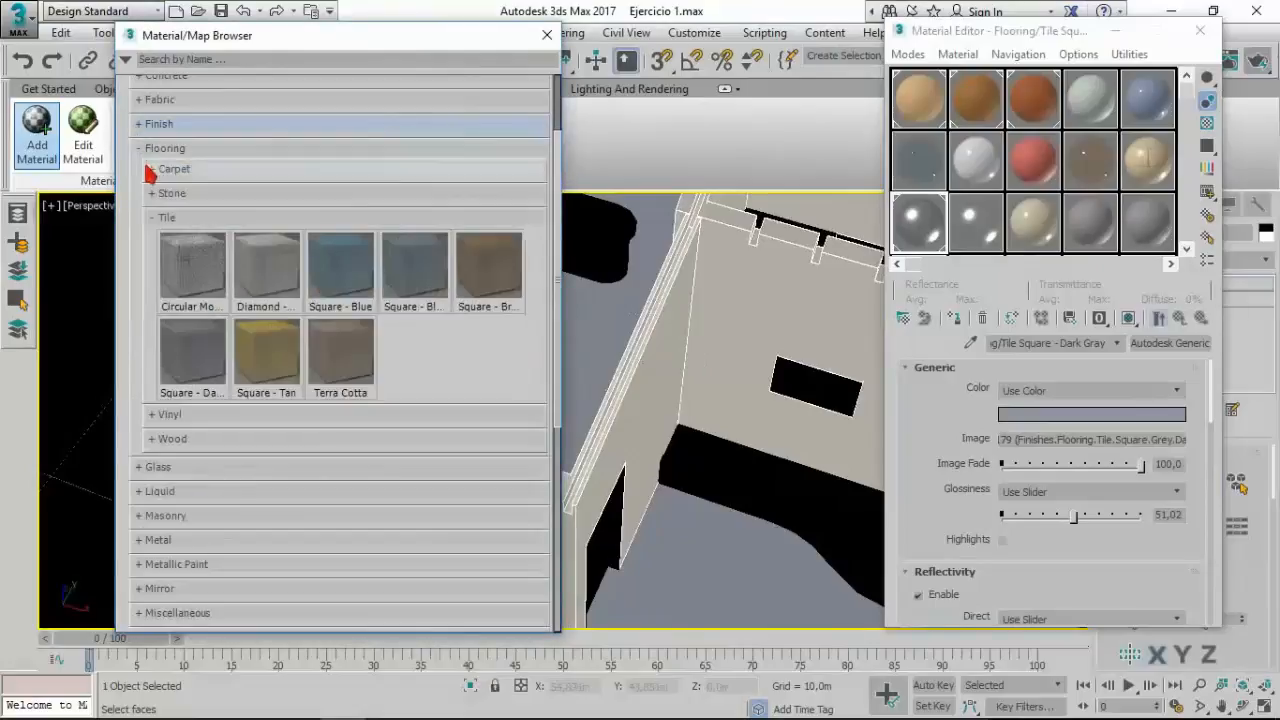
pyautogui.click(140, 150)
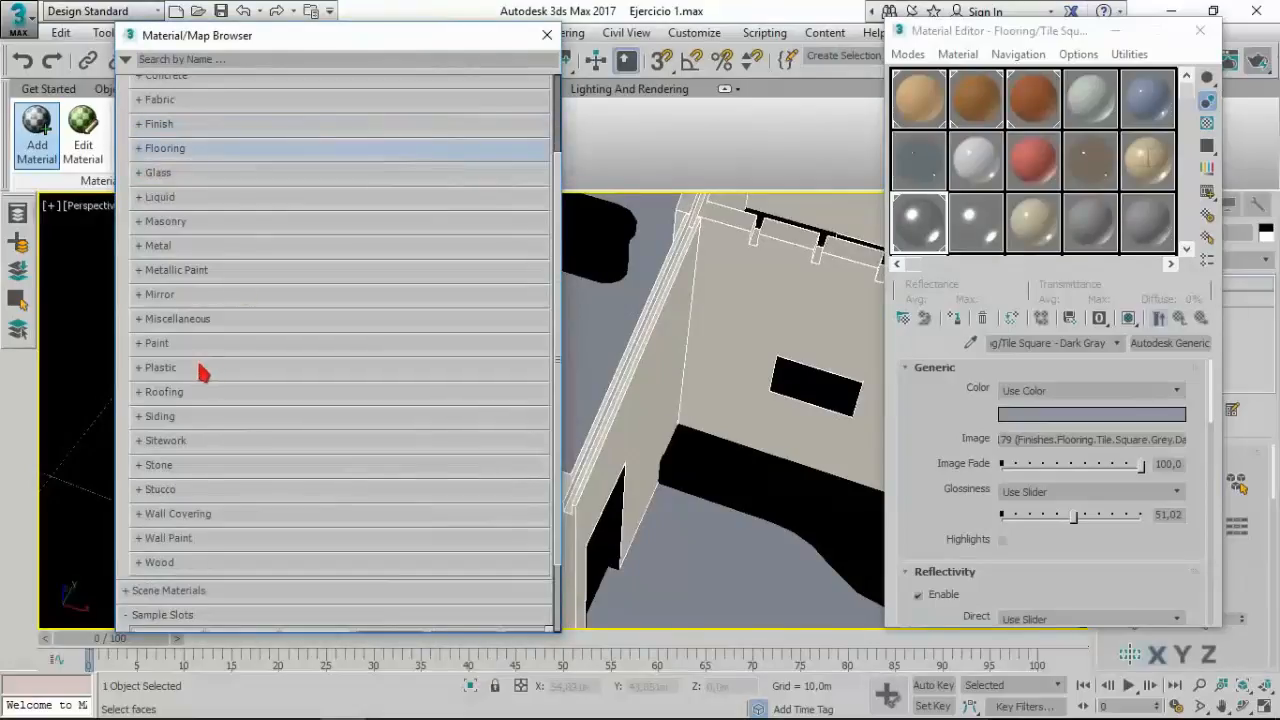
pyautogui.scroll(-1, 195, 400)
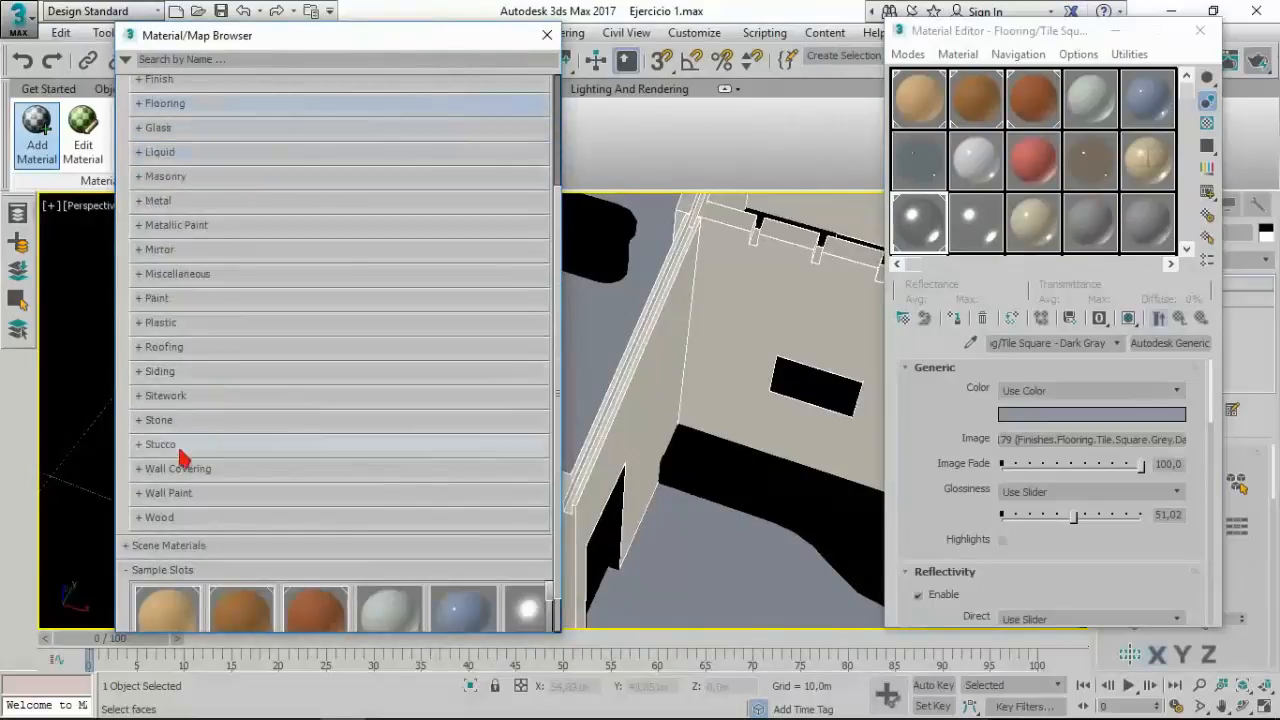
pyautogui.click(140, 397)
pyautogui.scroll(-4, 282, 375)
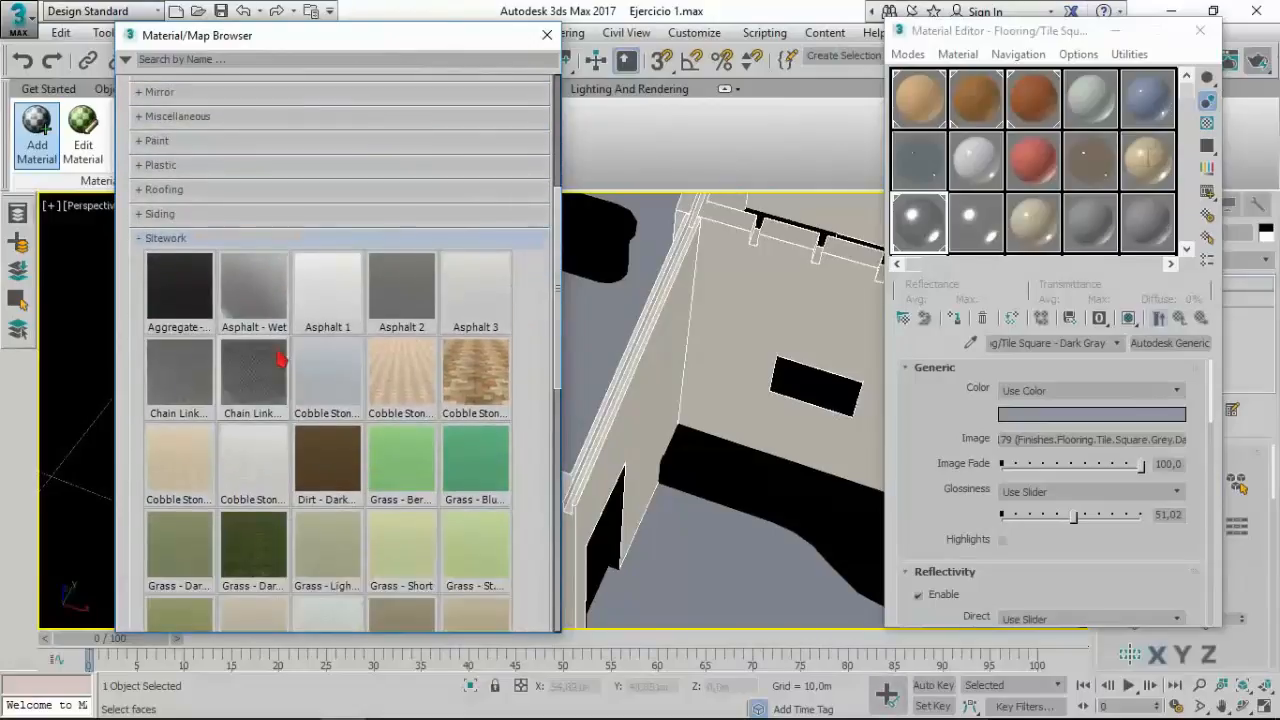
pyautogui.scroll(-5, 282, 360)
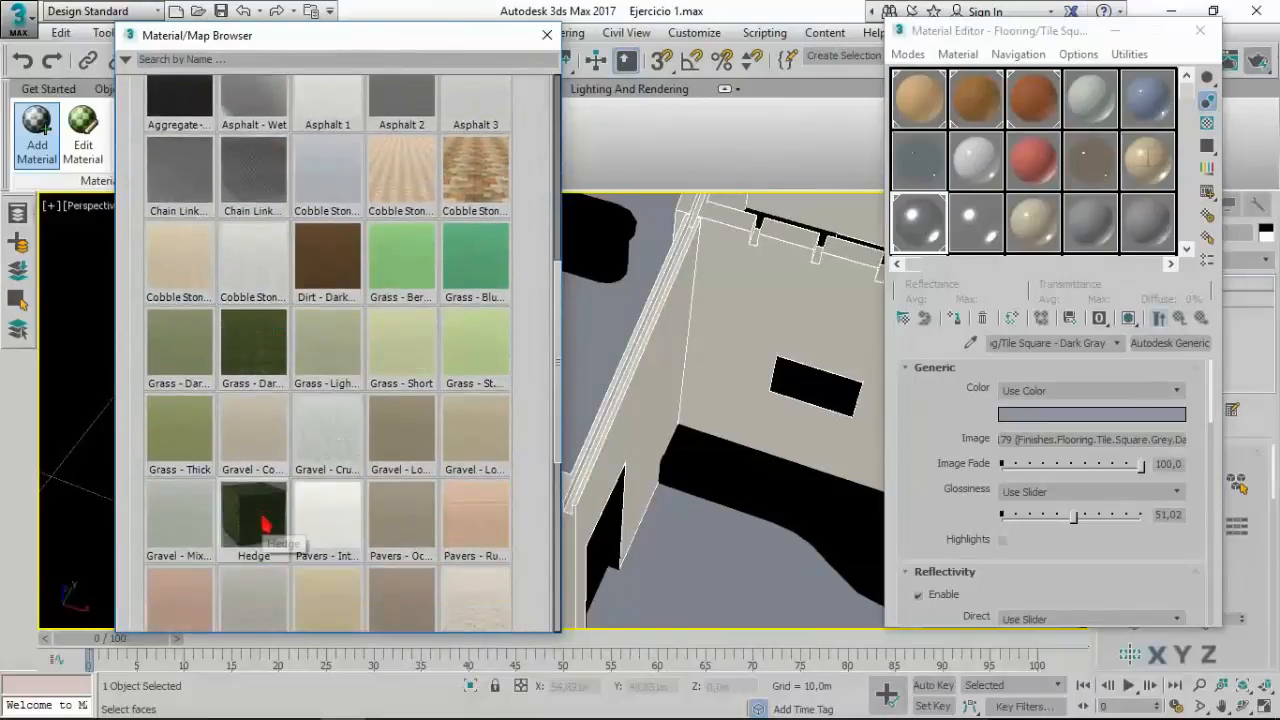
pyautogui.click(266, 525)
pyautogui.moveTo(662, 575); pyautogui.dragTo(702, 457)
# Step: Assign Hedge to the ground outside the house, replacing the existing material of the same name, and close the Material/Map Browser
pyautogui.moveTo(667, 534); pyautogui.dragTo(786, 505, button='middle')
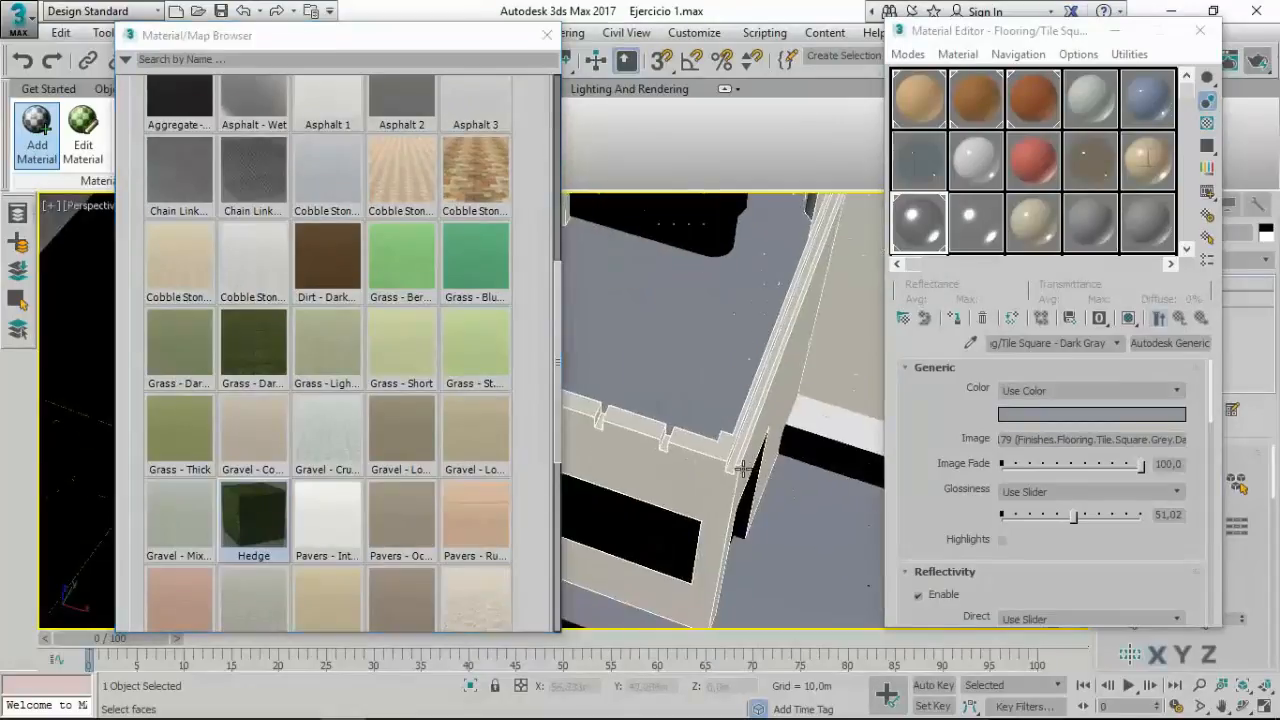
pyautogui.scroll(-2, 743, 468)
pyautogui.moveTo(711, 483); pyautogui.dragTo(825, 454, button='middle')
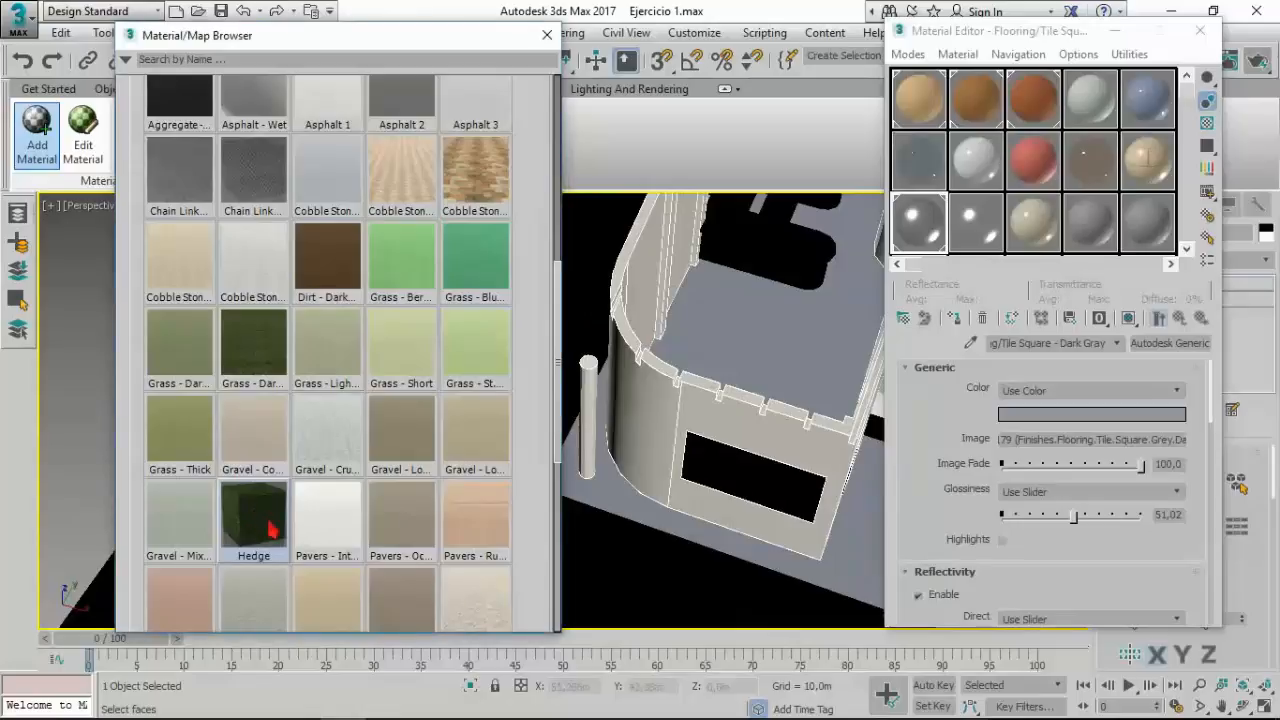
pyautogui.moveTo(270, 525); pyautogui.dragTo(617, 571)
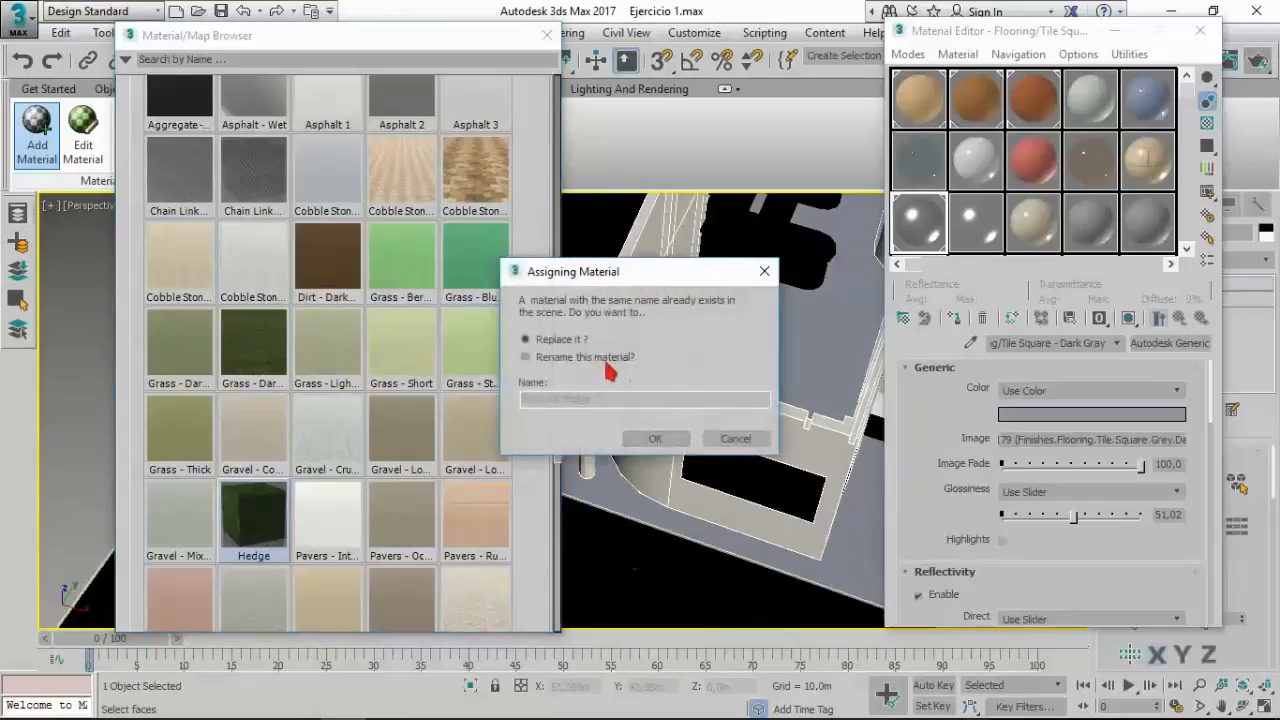
pyautogui.click(655, 438)
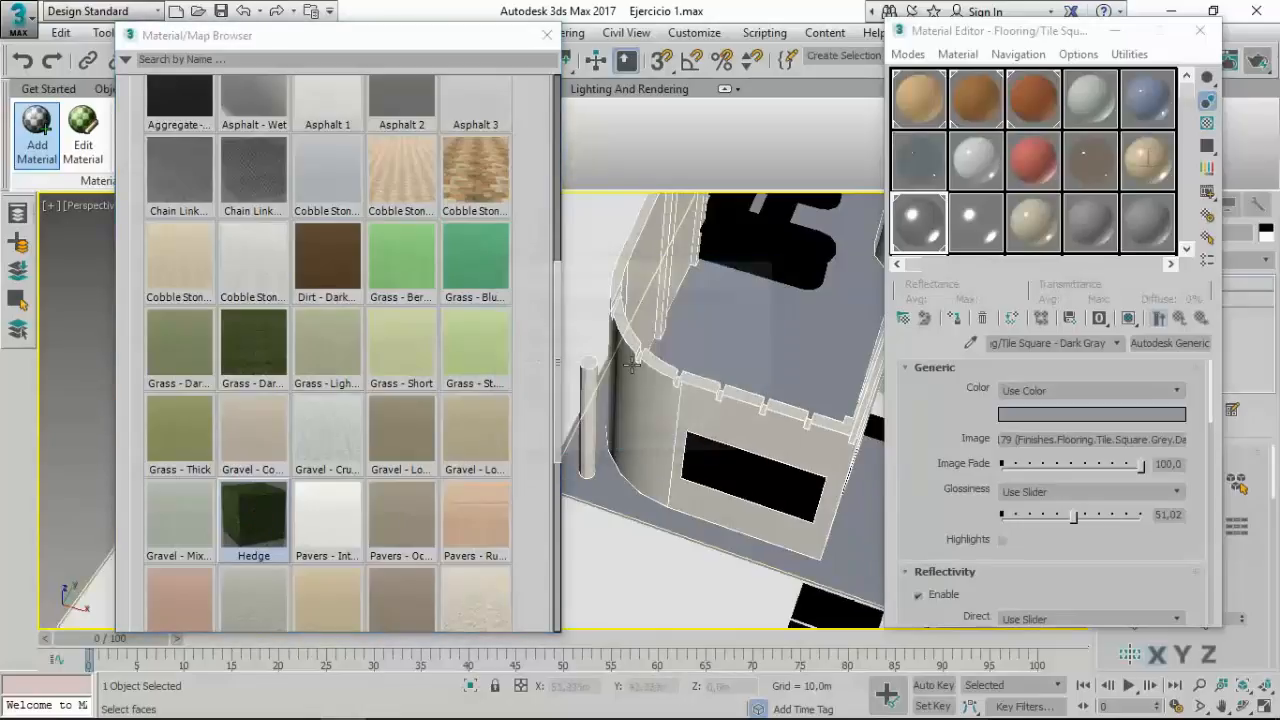
pyautogui.click(547, 35)
# Step: Assign the first Ribbed material from the Concrete Cast-In-Place category to the curved planter's front wall and close the Material/Map Browser
pyautogui.moveTo(709, 423); pyautogui.dragTo(312, 355, button='middle')
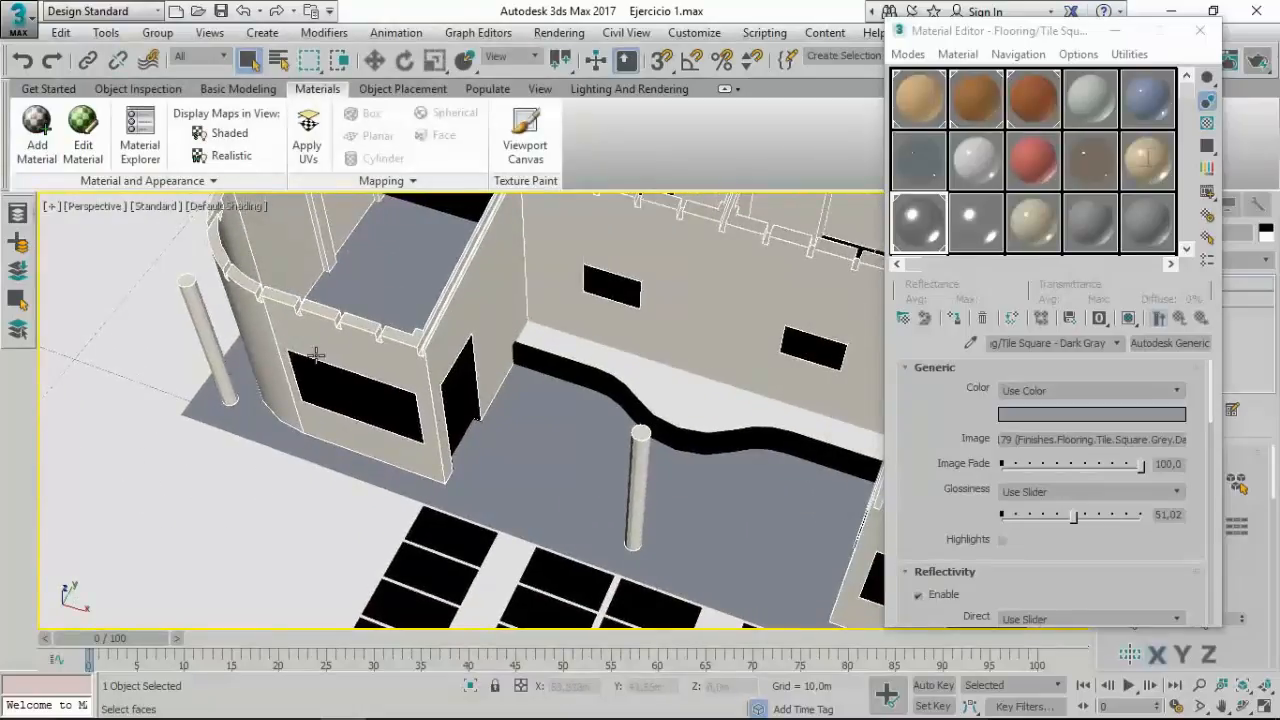
pyautogui.click(908, 316)
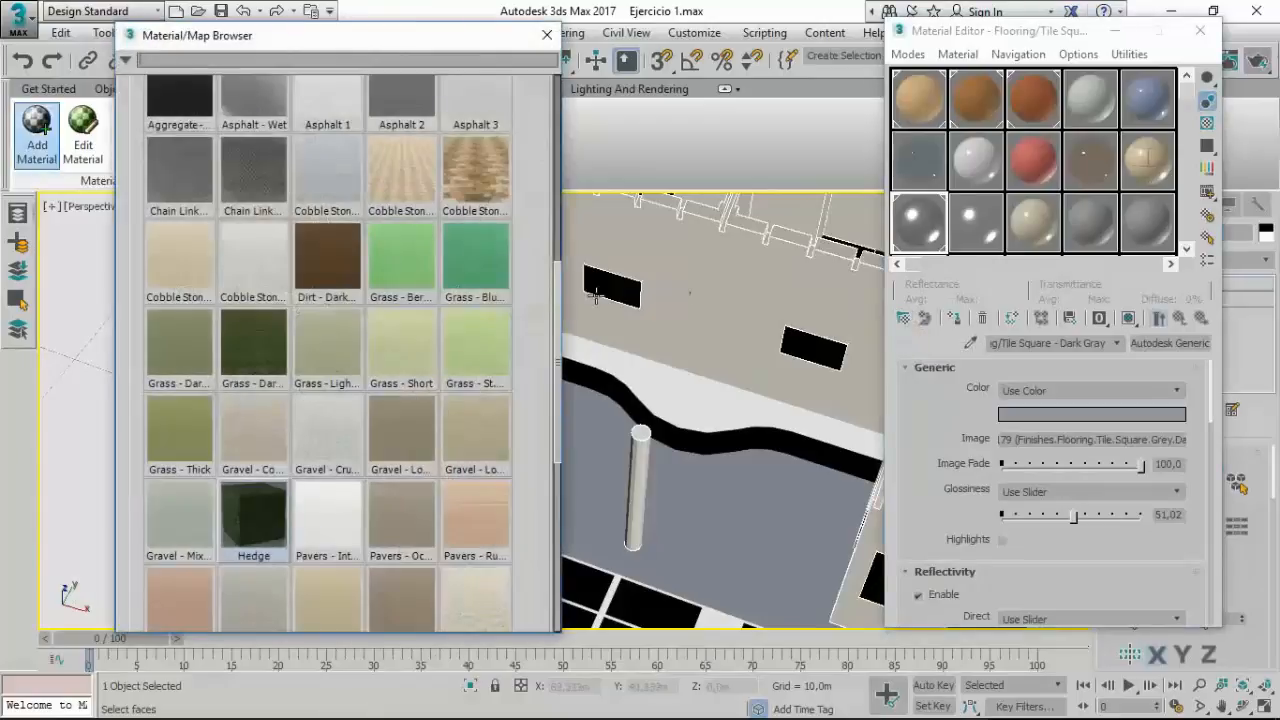
pyautogui.moveTo(558, 286); pyautogui.dragTo(559, 92)
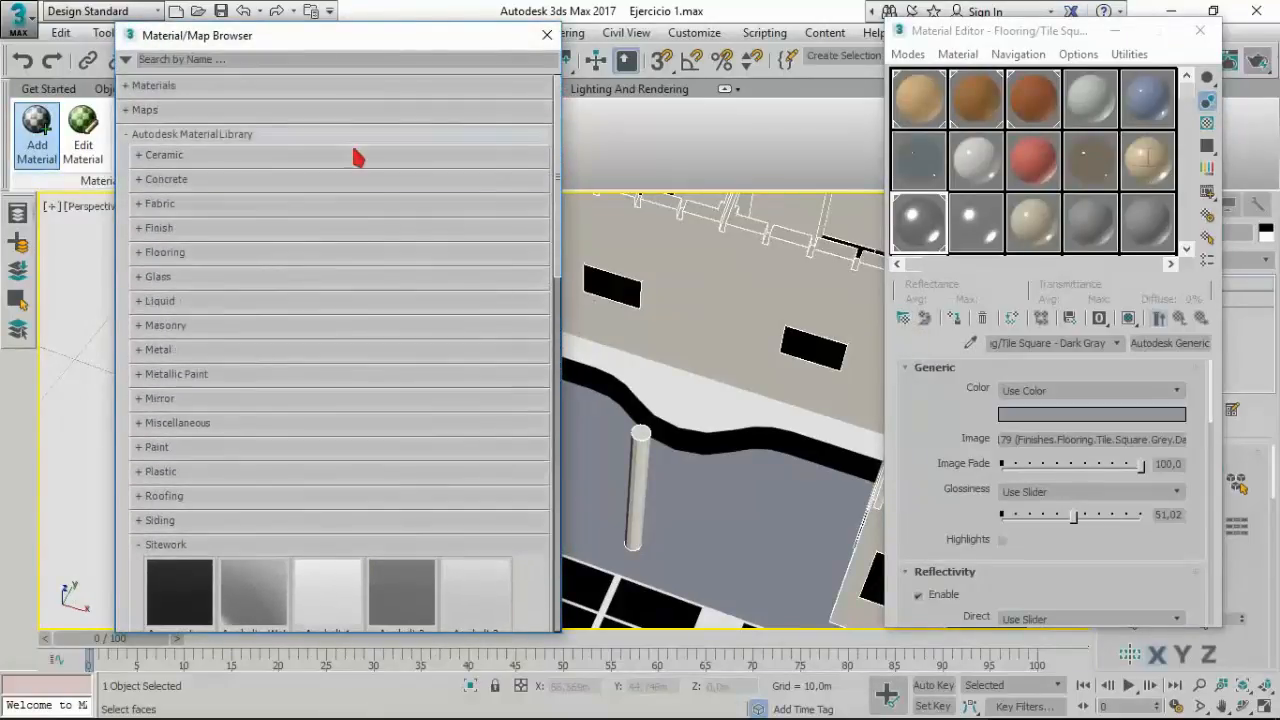
pyautogui.click(141, 179)
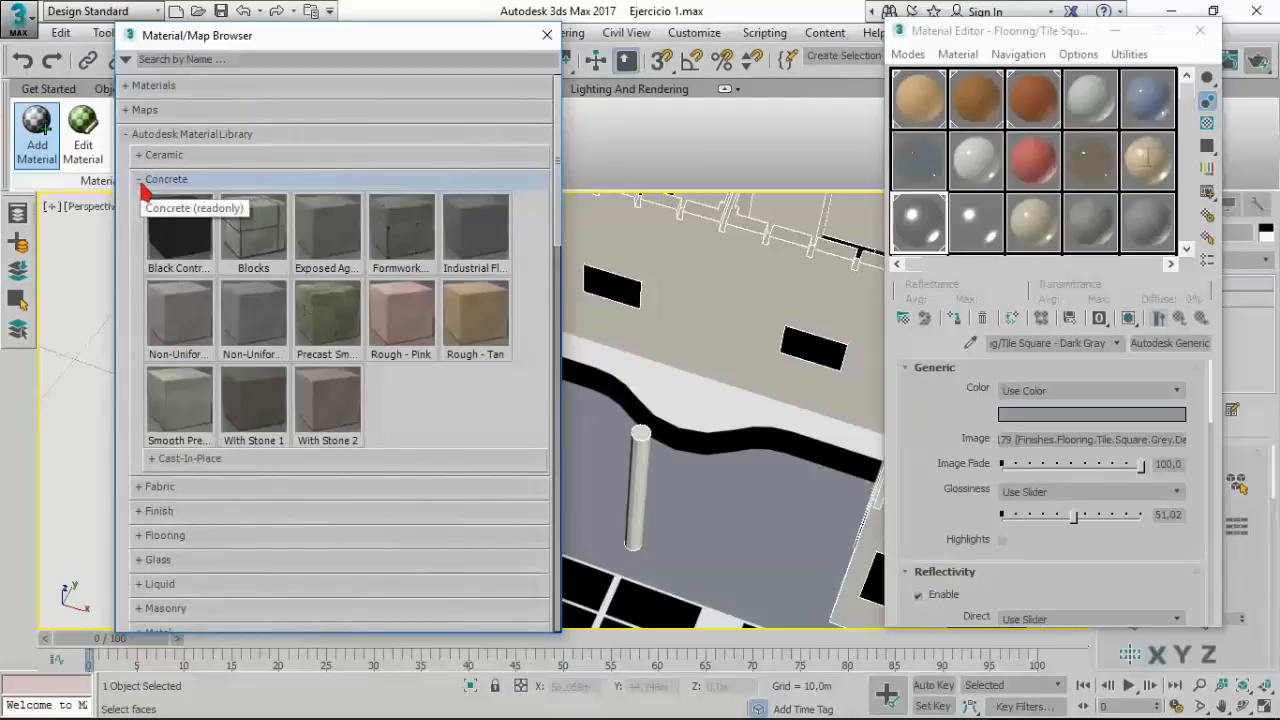
pyautogui.click(155, 461)
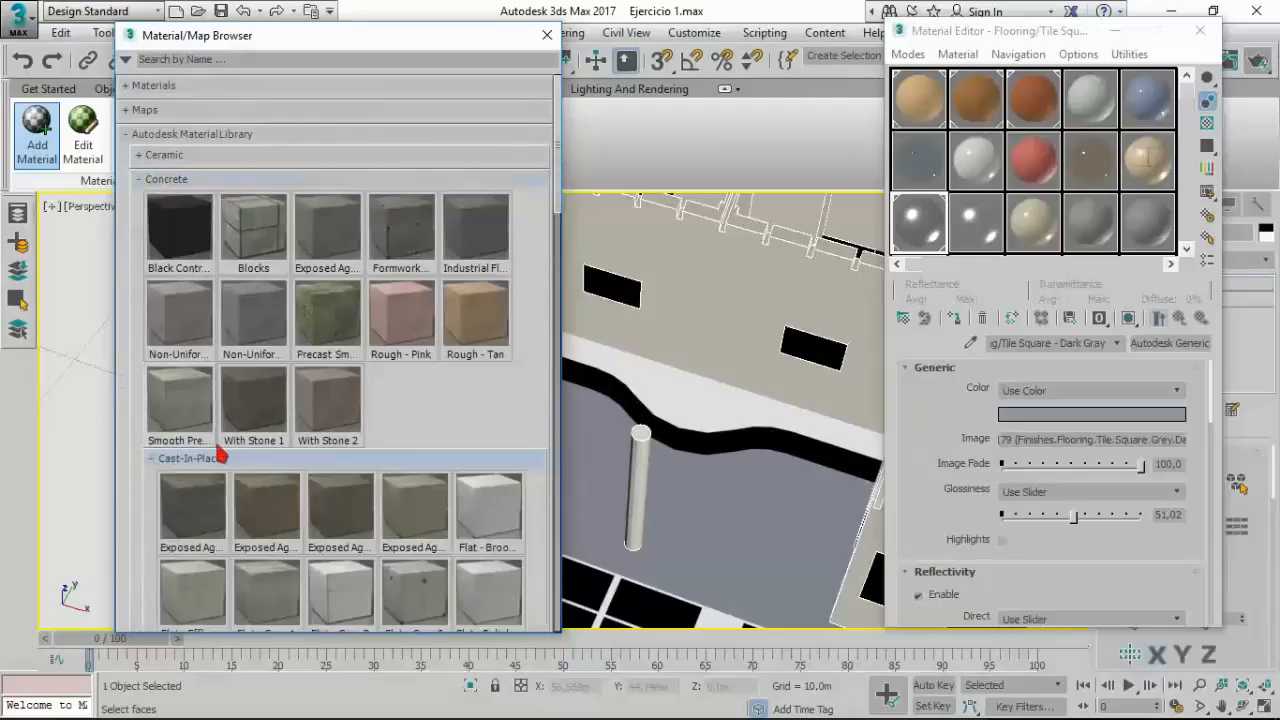
pyautogui.scroll(-4, 249, 434)
pyautogui.scroll(-3, 248, 434)
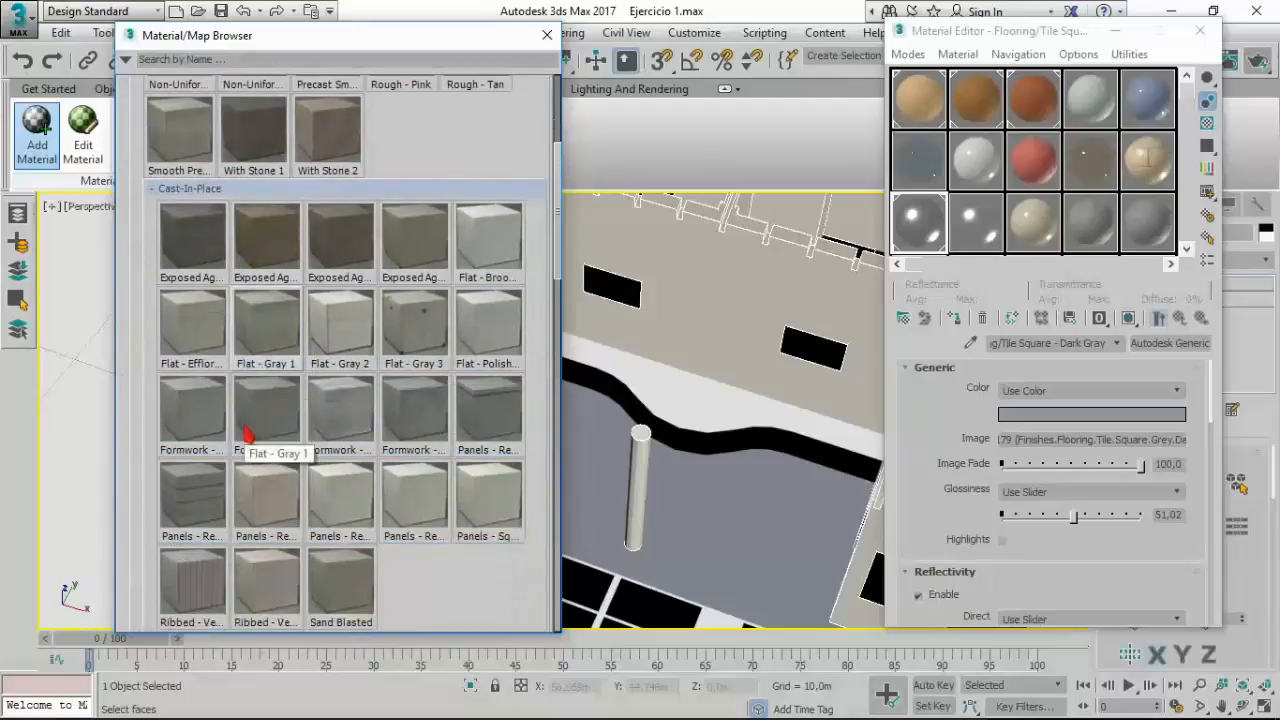
pyautogui.moveTo(193, 537); pyautogui.dragTo(723, 452)
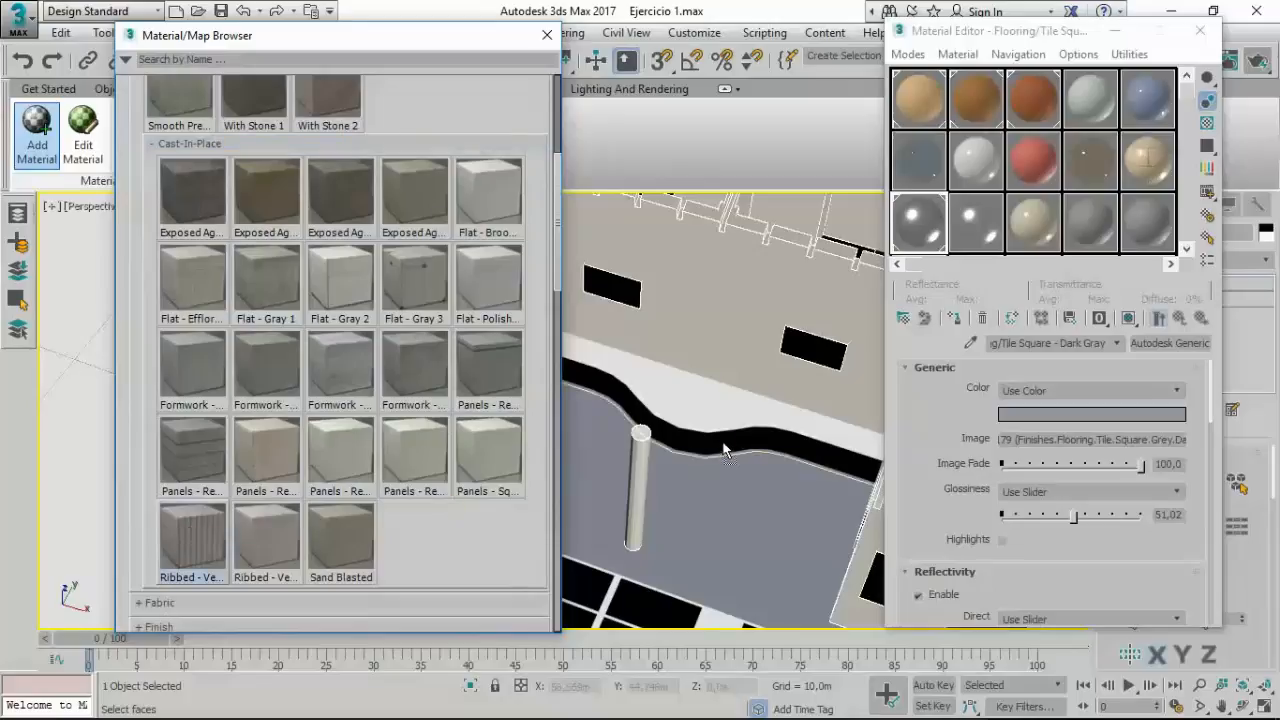
pyautogui.moveTo(687, 490); pyautogui.dragTo(708, 452, button='middle')
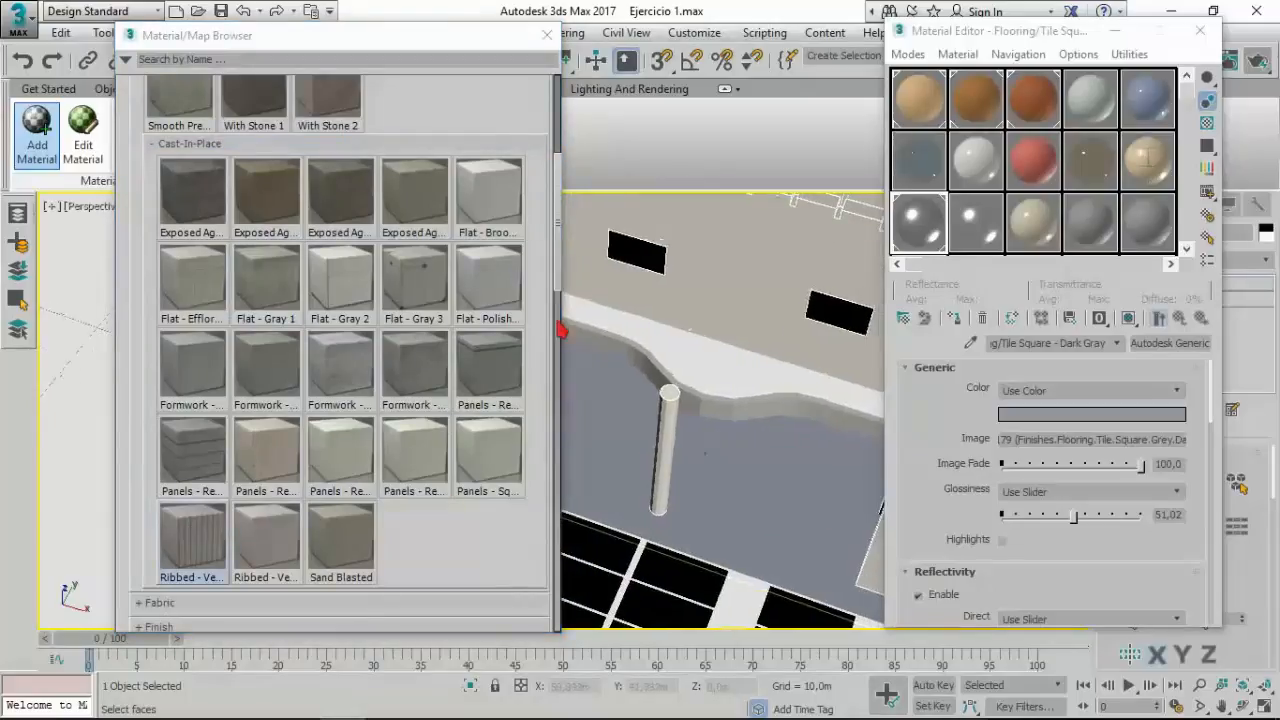
pyautogui.click(547, 35)
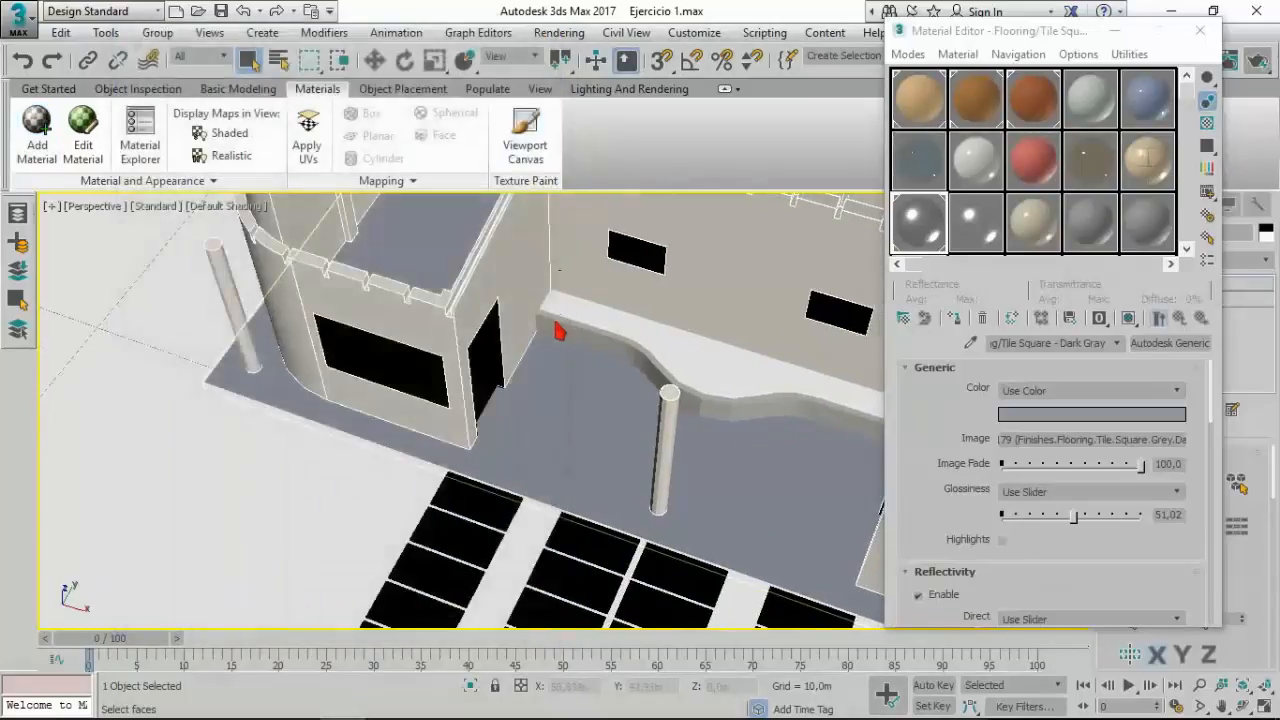
# Step: Test-render the Perspective view from a lower angle on the entrance and planter, with the Material Editor moved aside, and close the render window
pyautogui.moveTo(555, 328); pyautogui.dragTo(478, 377, button='middle')
pyautogui.scroll(3, 464, 438)
pyautogui.moveTo(464, 438); pyautogui.dragTo(505, 401, button='middle')
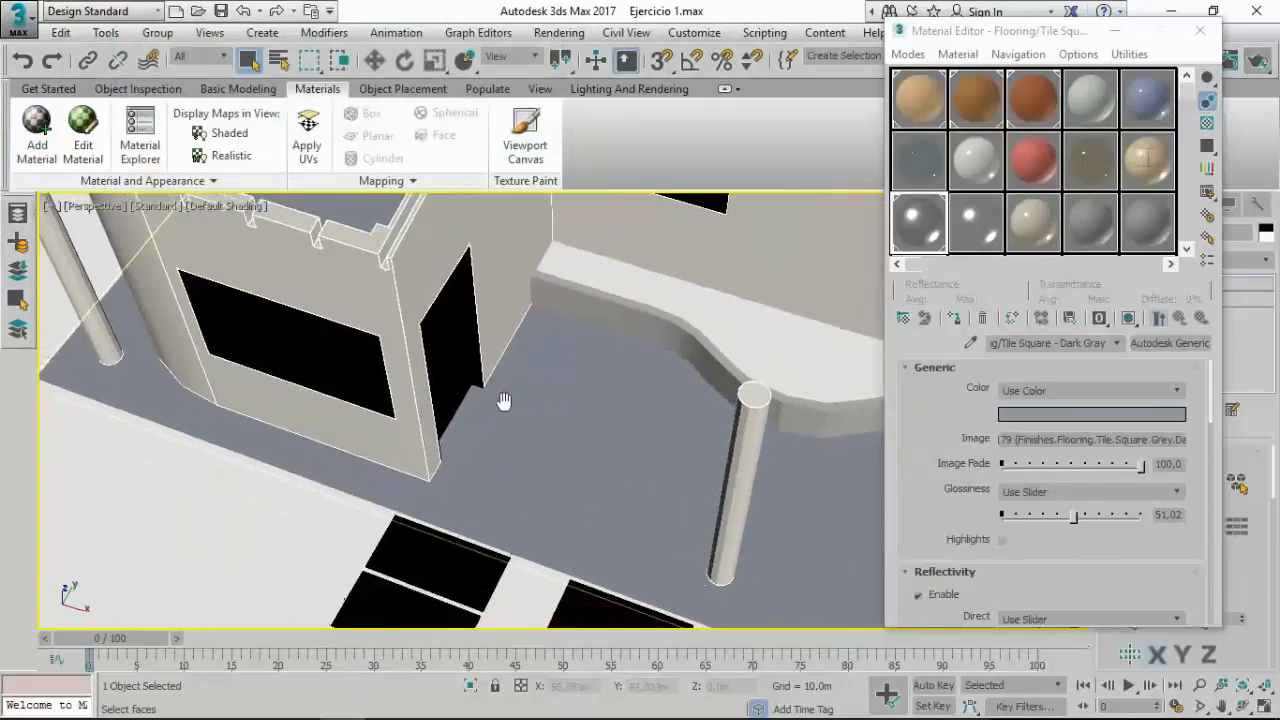
pyautogui.click(1244, 706)
pyautogui.moveTo(480, 485); pyautogui.dragTo(486, 458)
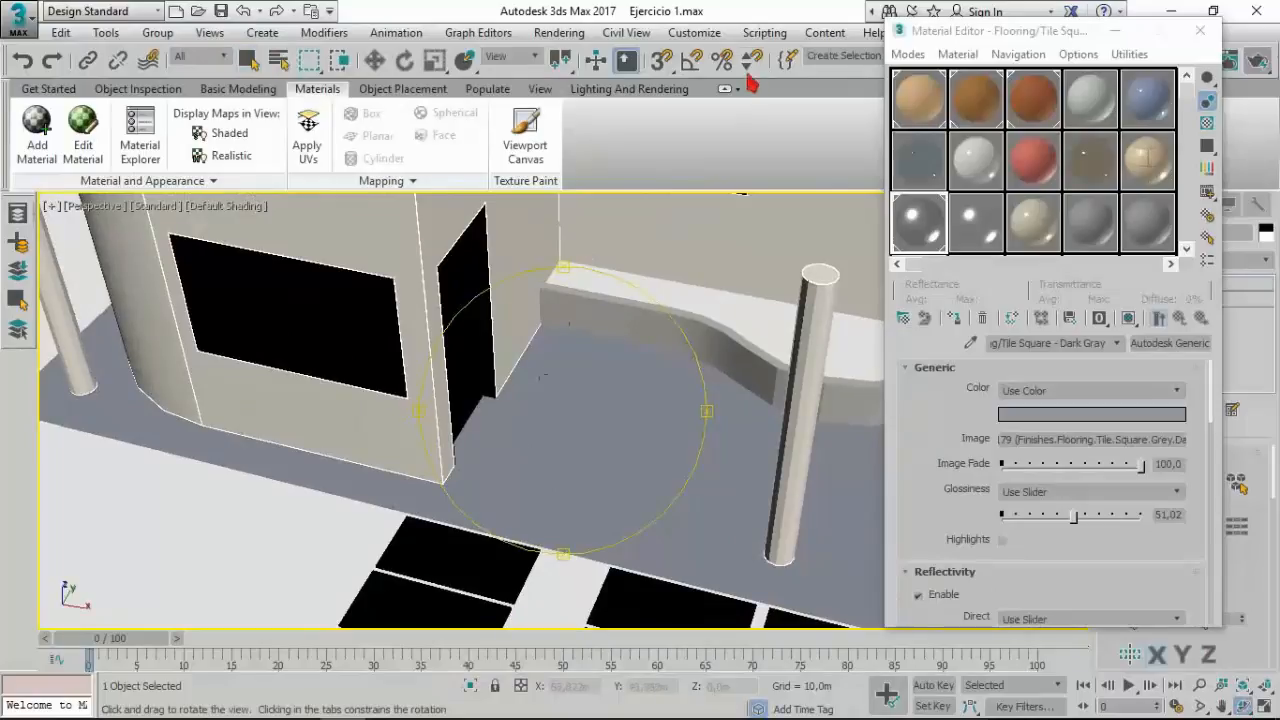
pyautogui.moveTo(1010, 33); pyautogui.dragTo(899, 52)
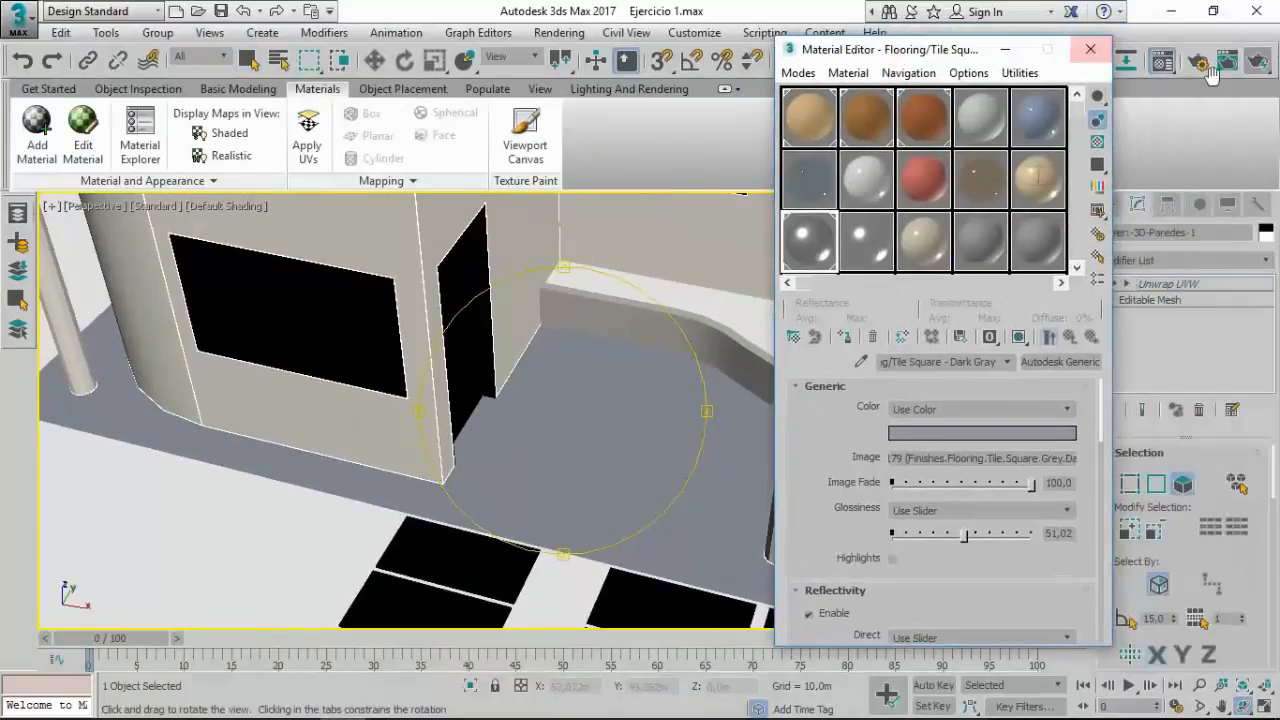
pyautogui.click(1258, 64)
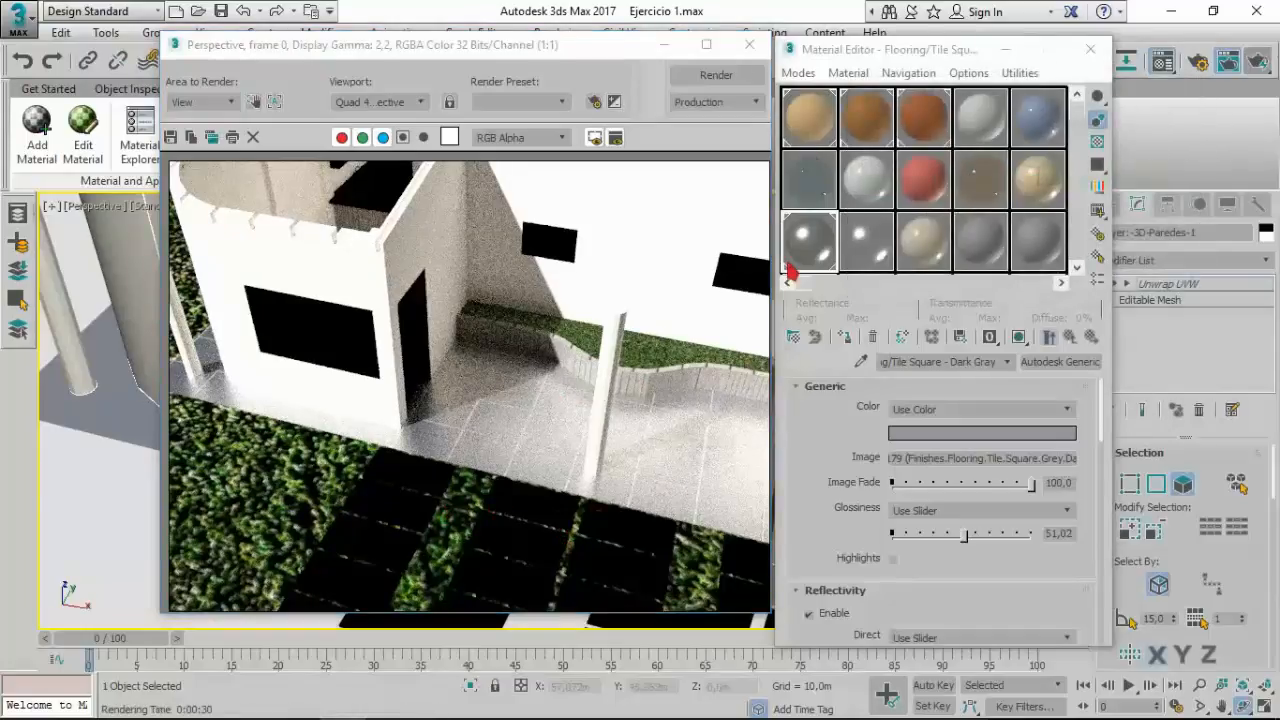
pyautogui.click(750, 46)
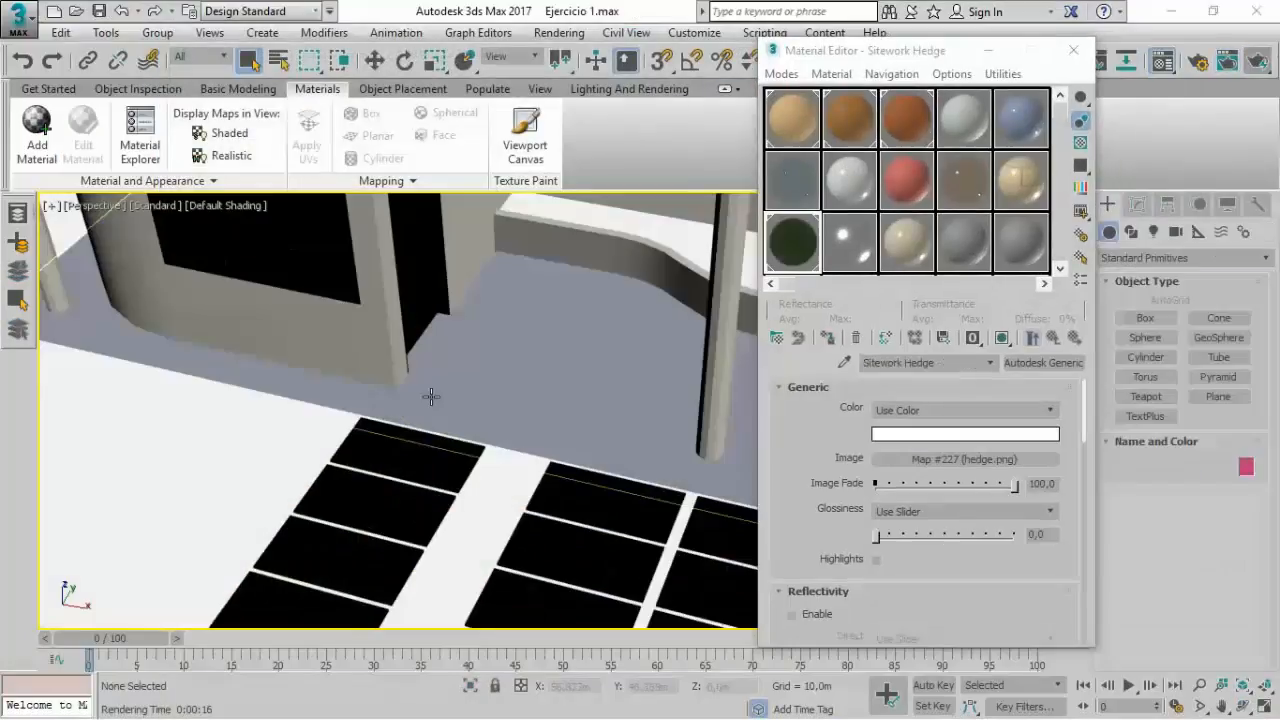
# Step: Select all objects of the house and its site and apply a UVW Map modifier to them
pyautogui.scroll(-10, 425, 385)
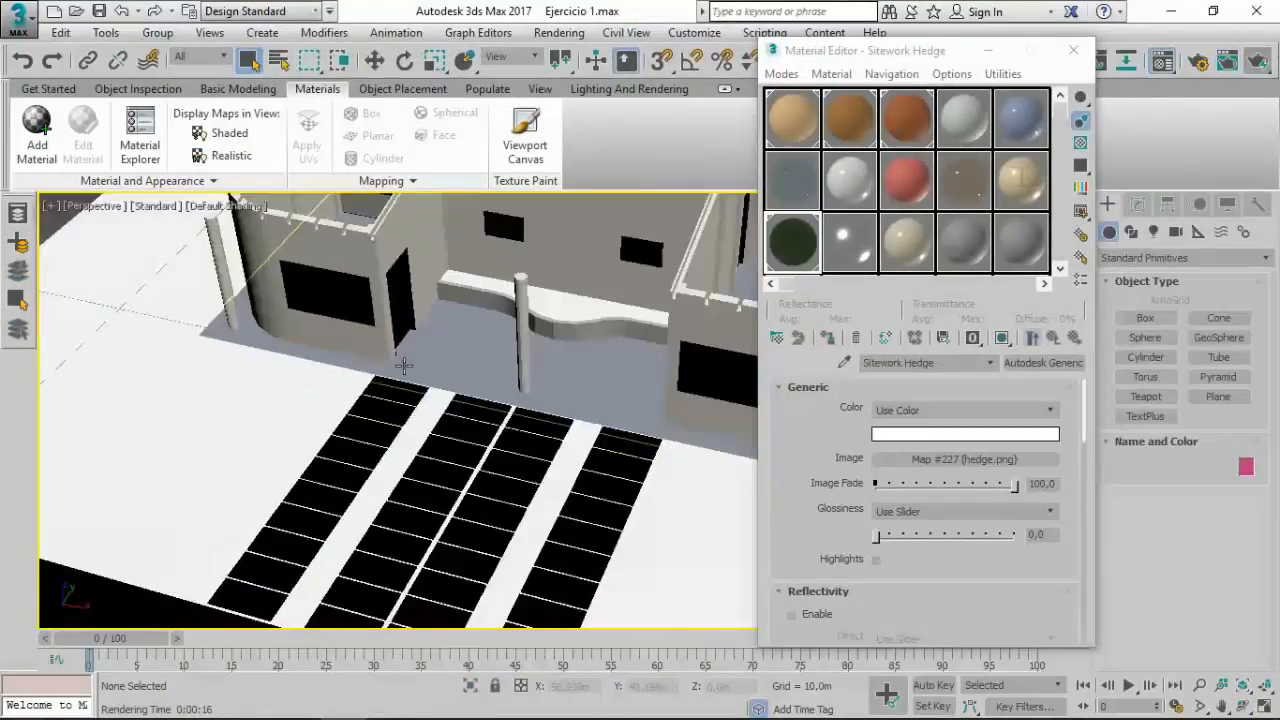
pyautogui.scroll(-2, 400, 368)
pyautogui.moveTo(586, 282); pyautogui.dragTo(203, 537)
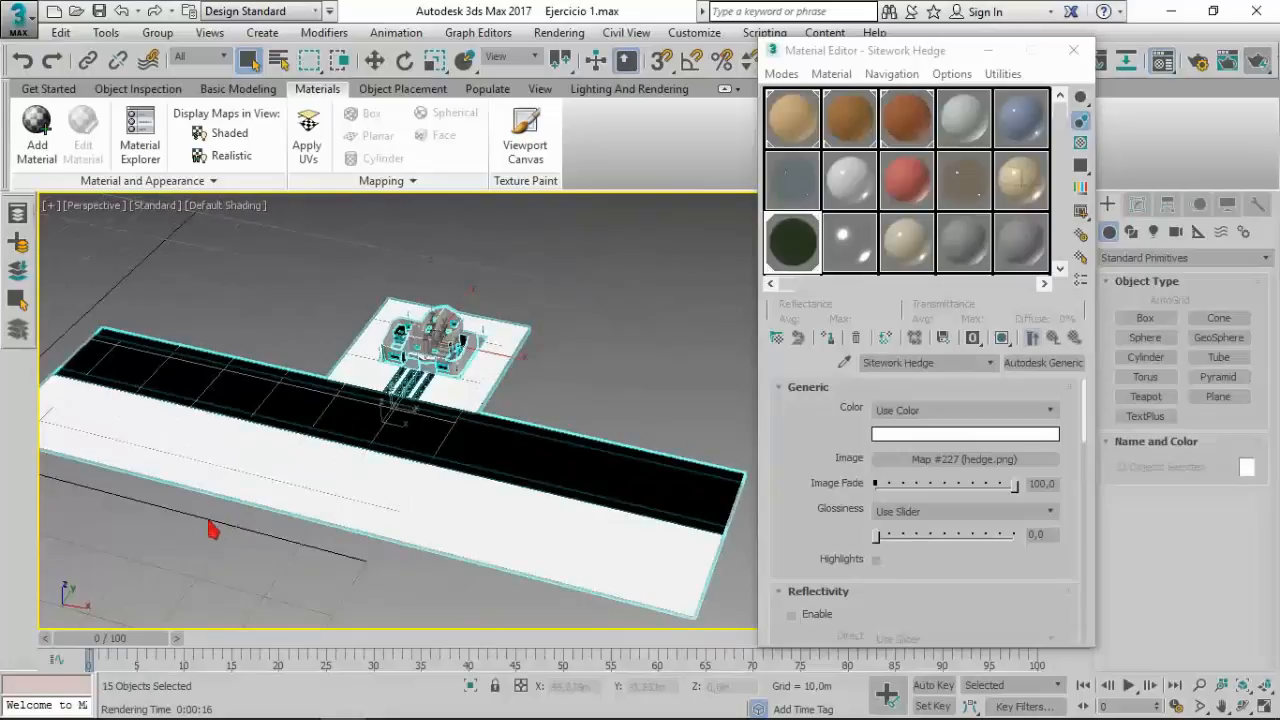
pyautogui.click(315, 35)
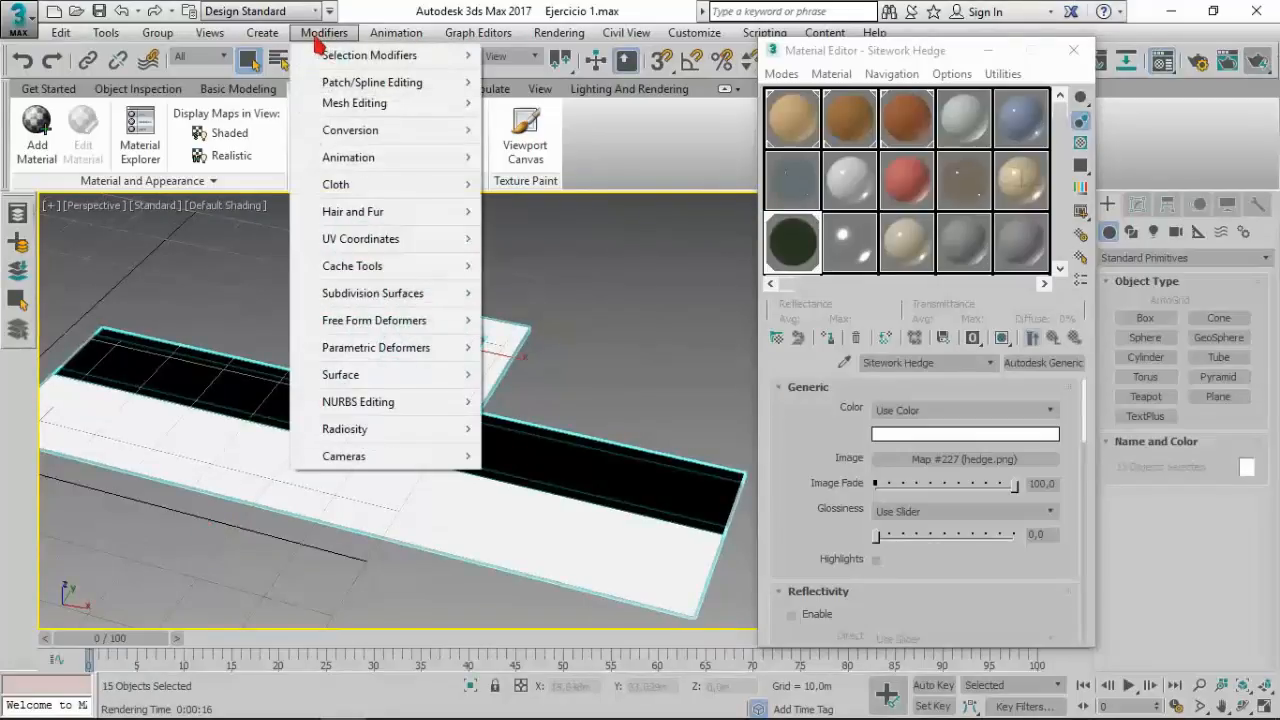
pyautogui.moveTo(383, 245)
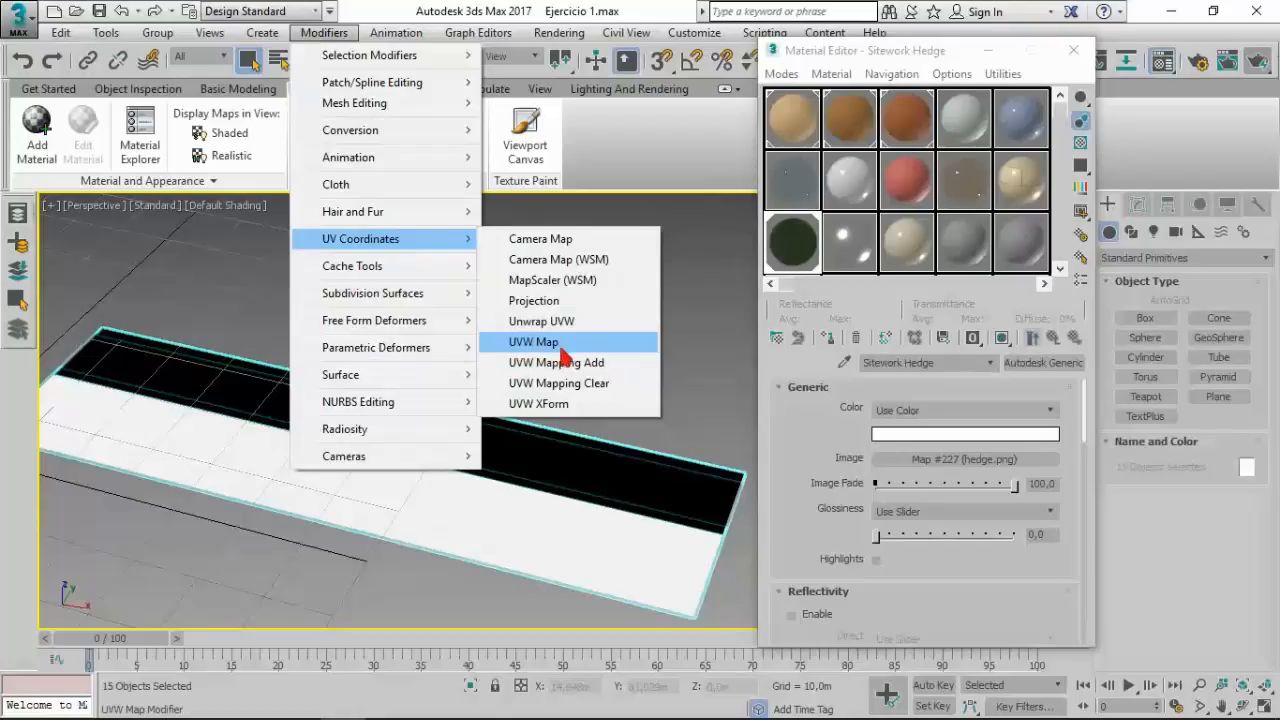
pyautogui.click(541, 345)
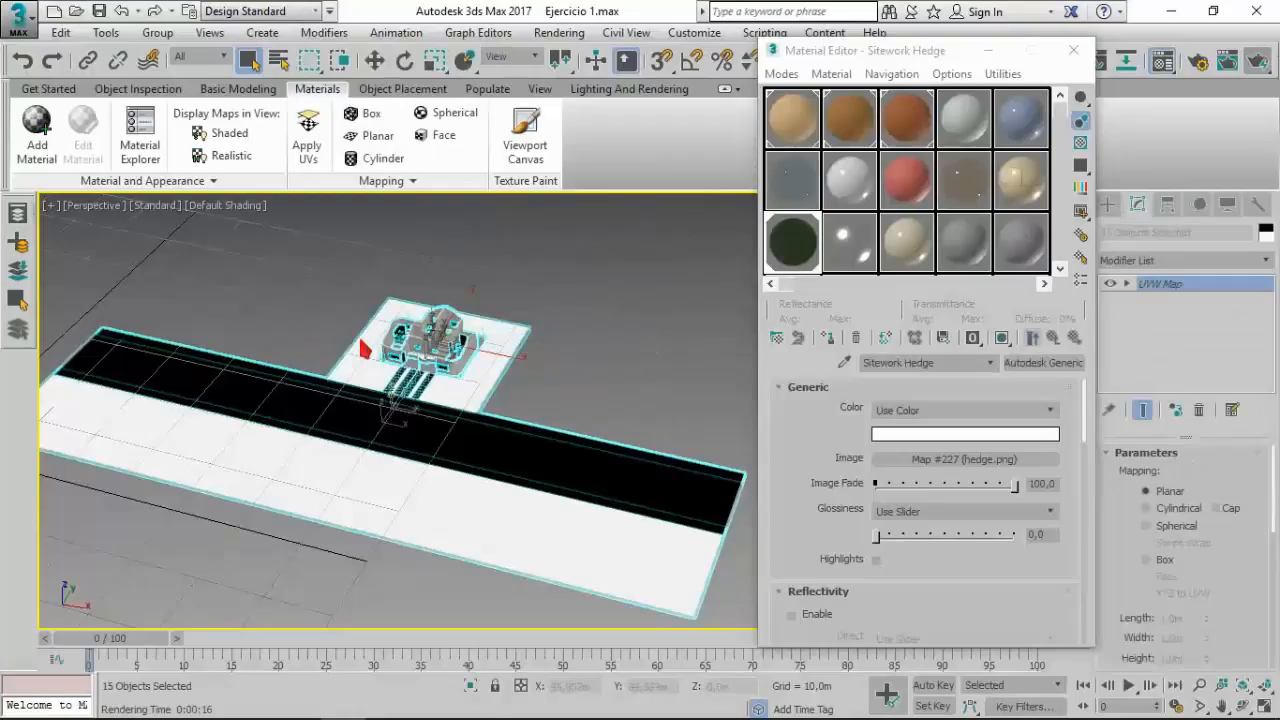
# Step: Test-render the Perspective view with the new mapping, cancel the rendering partway, and close the render window
pyautogui.scroll(11, 386, 349)
pyautogui.moveTo(509, 372); pyautogui.dragTo(501, 338, button='middle')
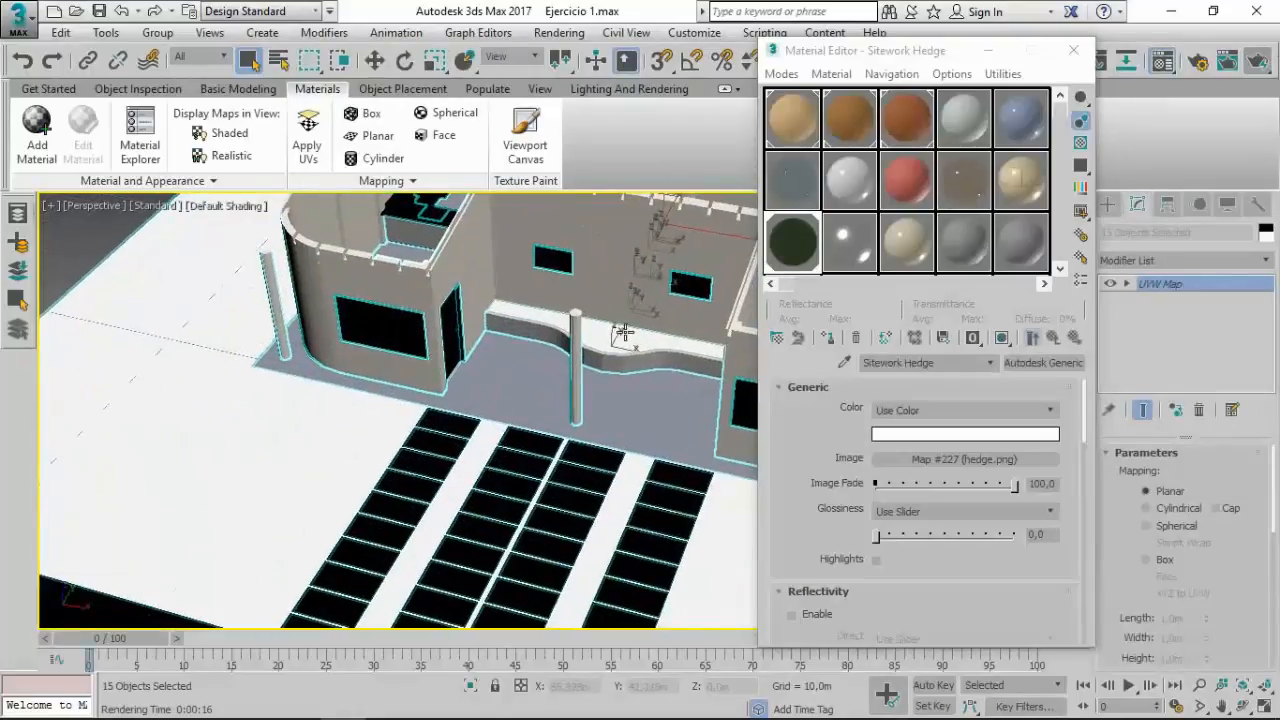
pyautogui.click(1258, 64)
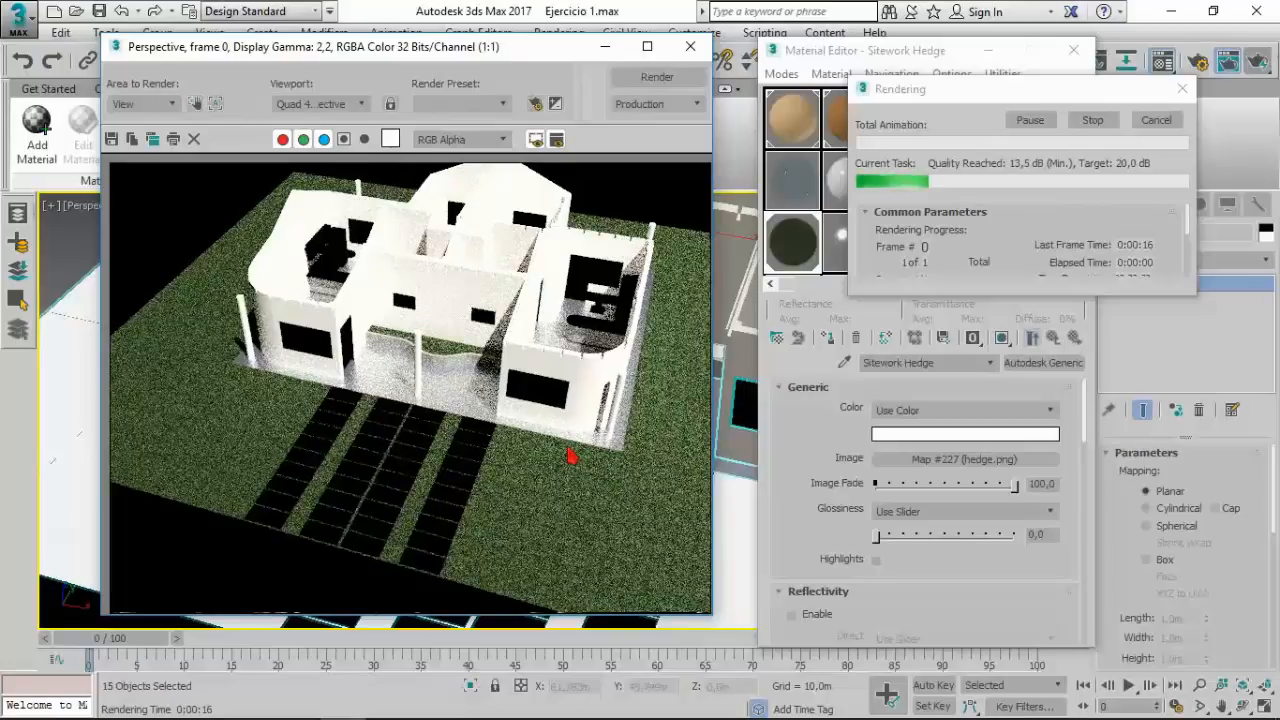
pyautogui.click(1157, 121)
pyautogui.click(690, 46)
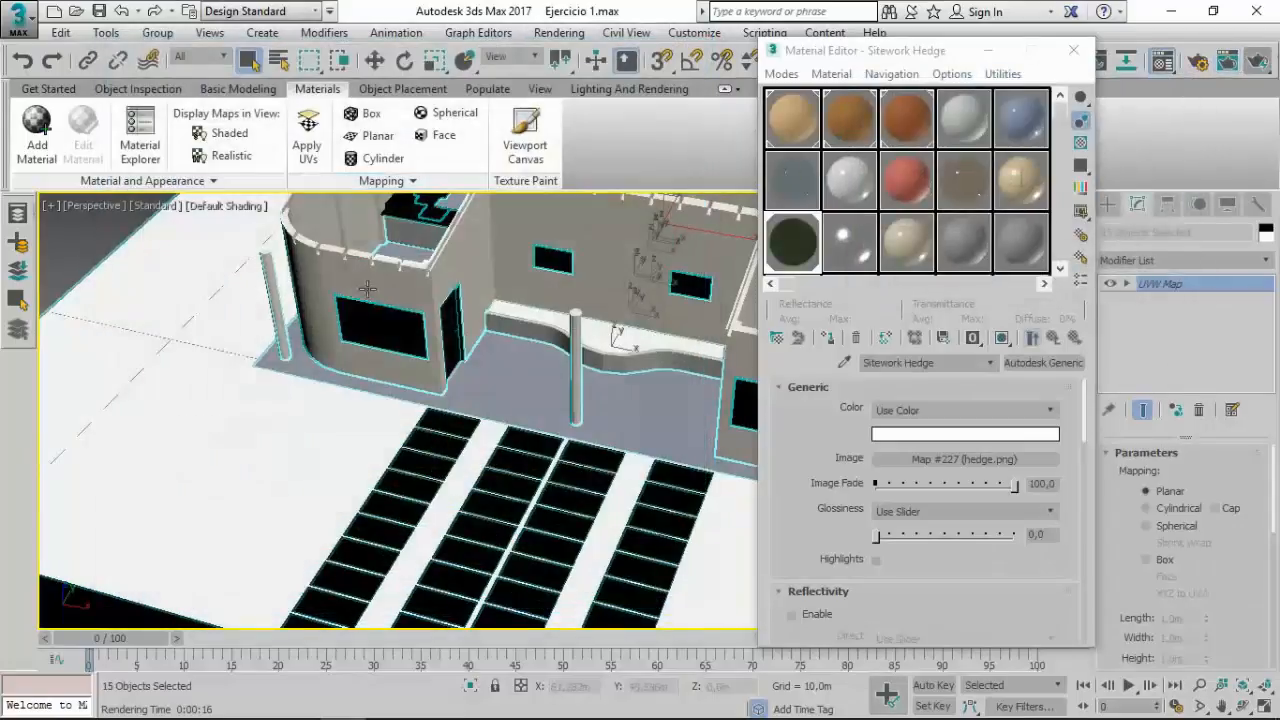
# Step: Test-render a close-up of the entrance floor and planter, stop the rendering early, and close the render window
pyautogui.moveTo(367, 289); pyautogui.dragTo(276, 334, button='middle')
pyautogui.scroll(8, 395, 400)
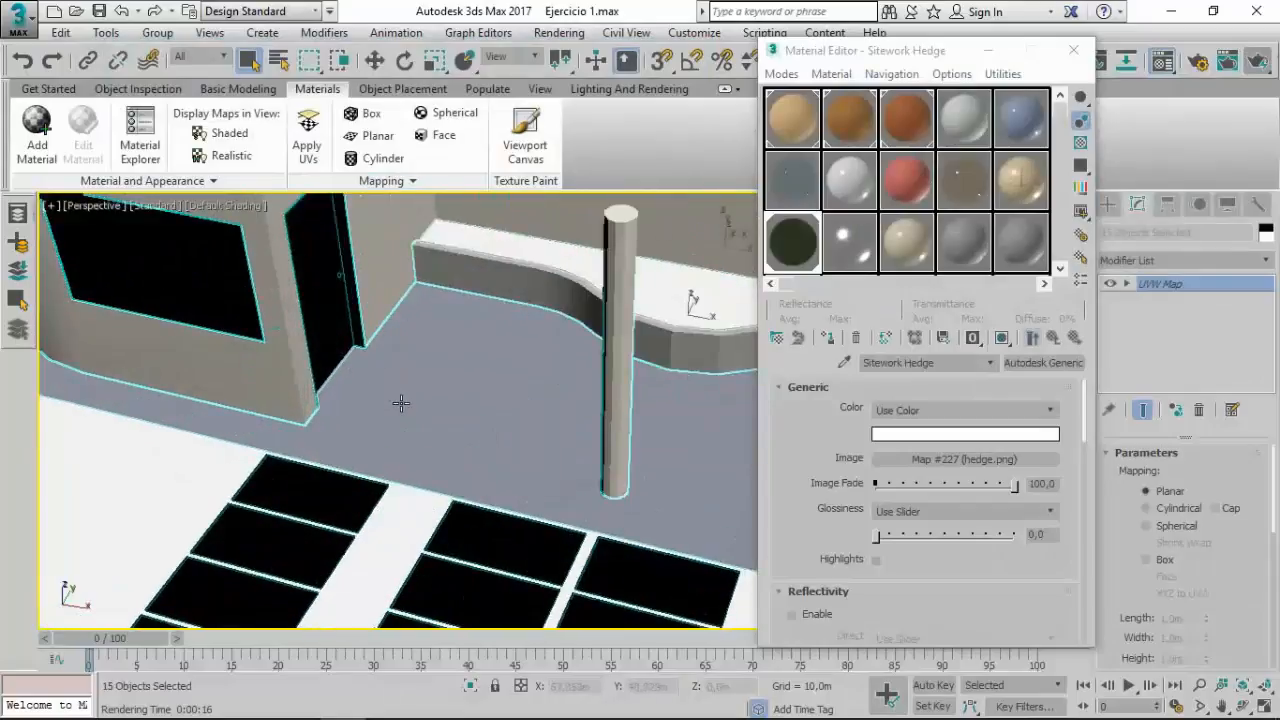
pyautogui.moveTo(413, 403); pyautogui.dragTo(359, 445, button='middle')
pyautogui.click(1257, 62)
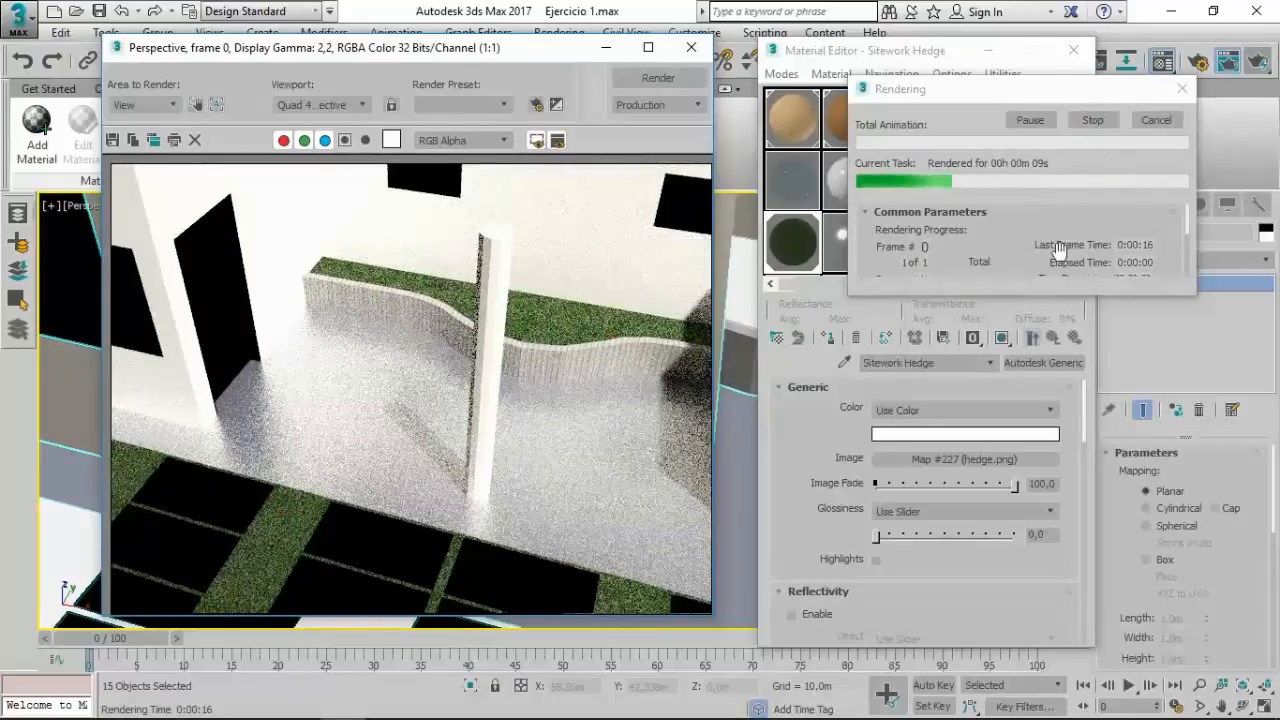
pyautogui.click(1094, 124)
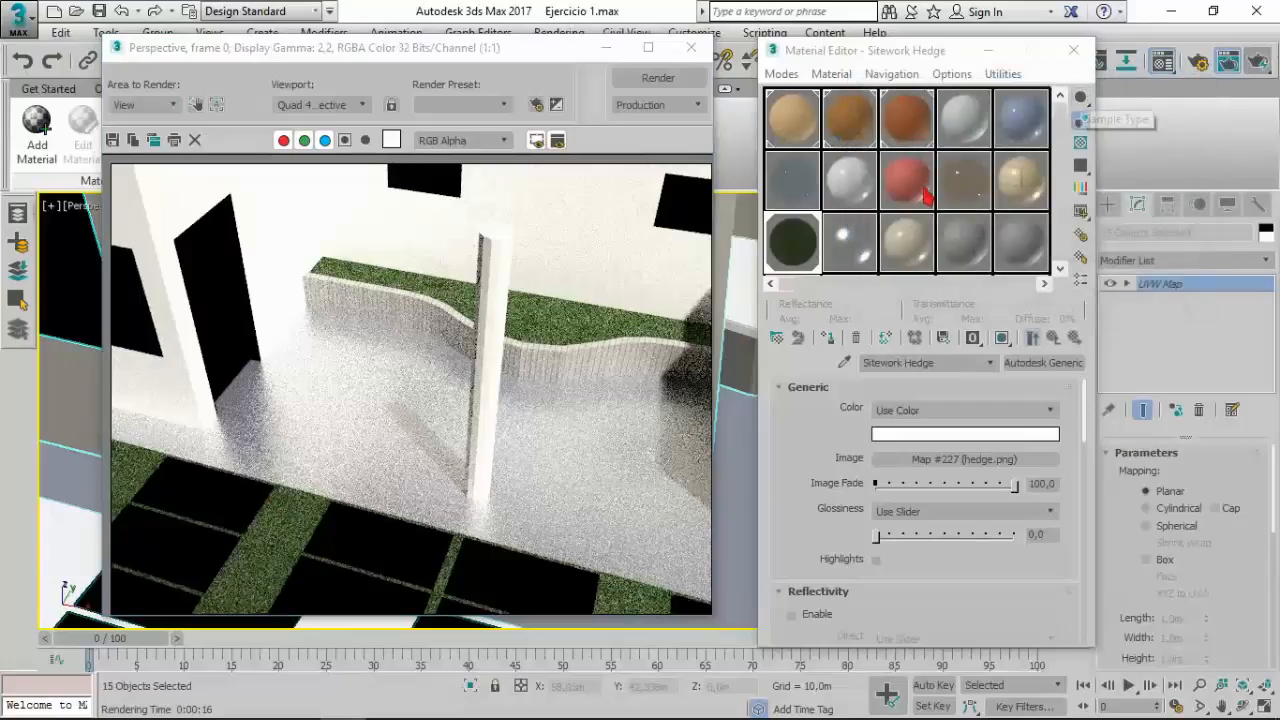
pyautogui.click(691, 47)
# Step: Sample the Flooring/Tile Square - Dark Gray material from the floor into the Polished Aluminum slot and lower its glossiness to about 19.7
pyautogui.click(849, 241)
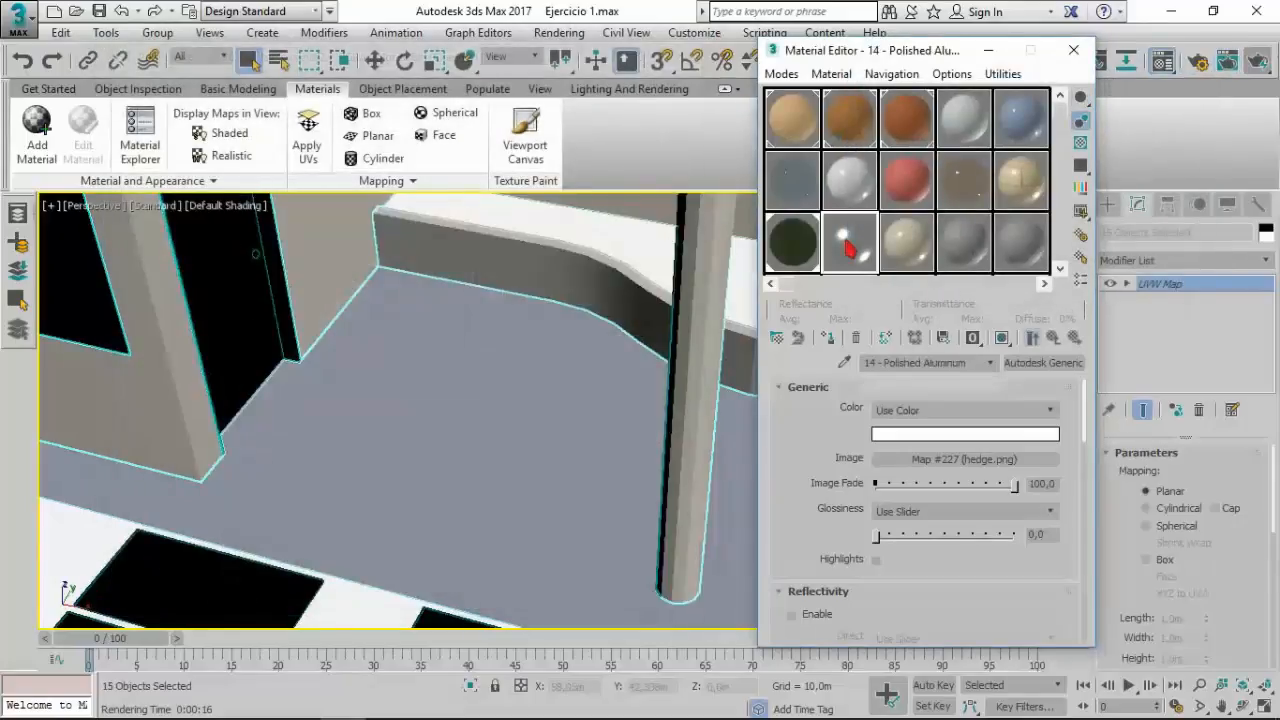
pyautogui.click(390, 397)
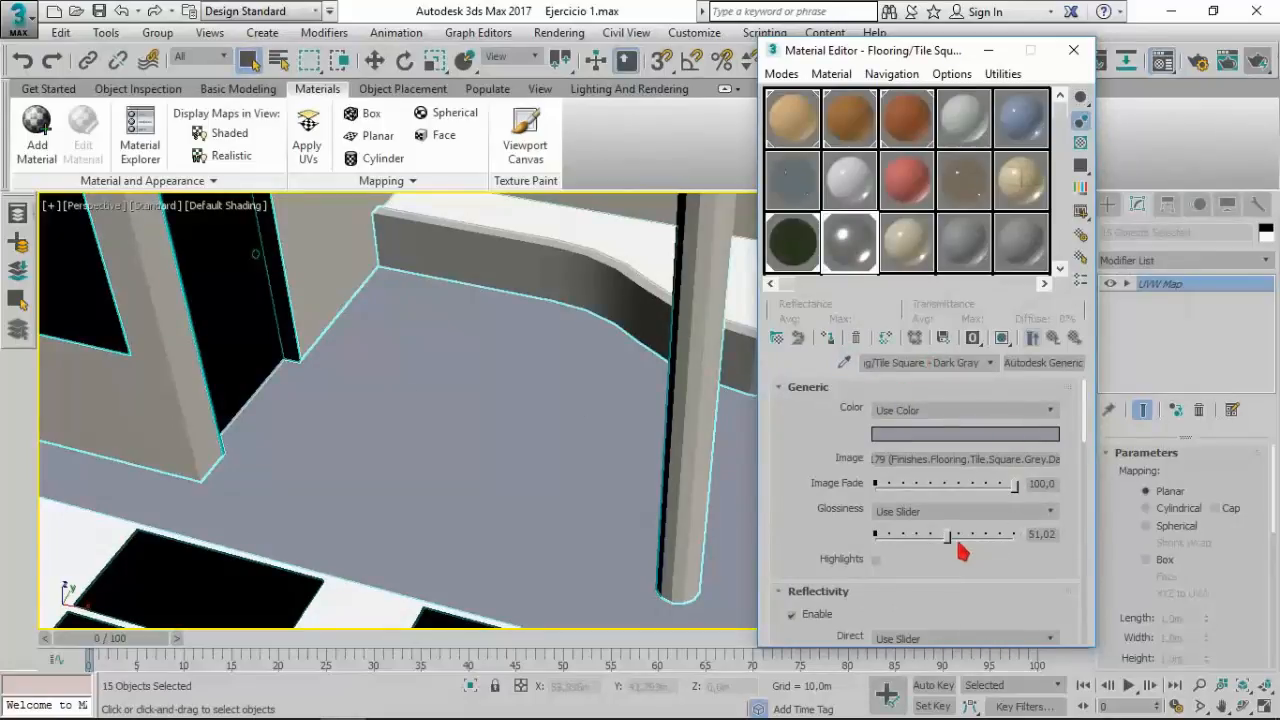
pyautogui.moveTo(951, 543); pyautogui.dragTo(913, 537)
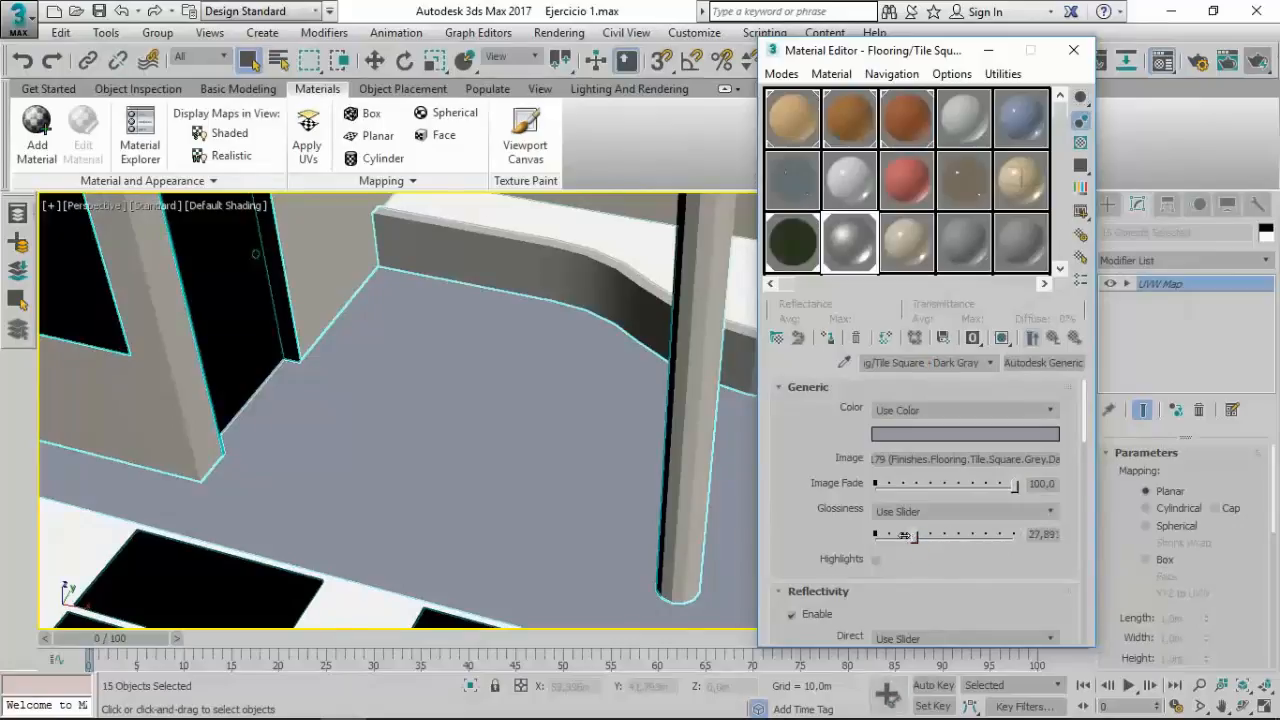
# Step: Set the scale of the tile material's generic image to 2 m wide and 2 m high, and return to the material's main settings
pyautogui.moveTo(1086, 423)
pyautogui.mouseDown()
pyautogui.moveTo(1094, 583)
pyautogui.moveTo(1082, 405)
pyautogui.mouseUp()
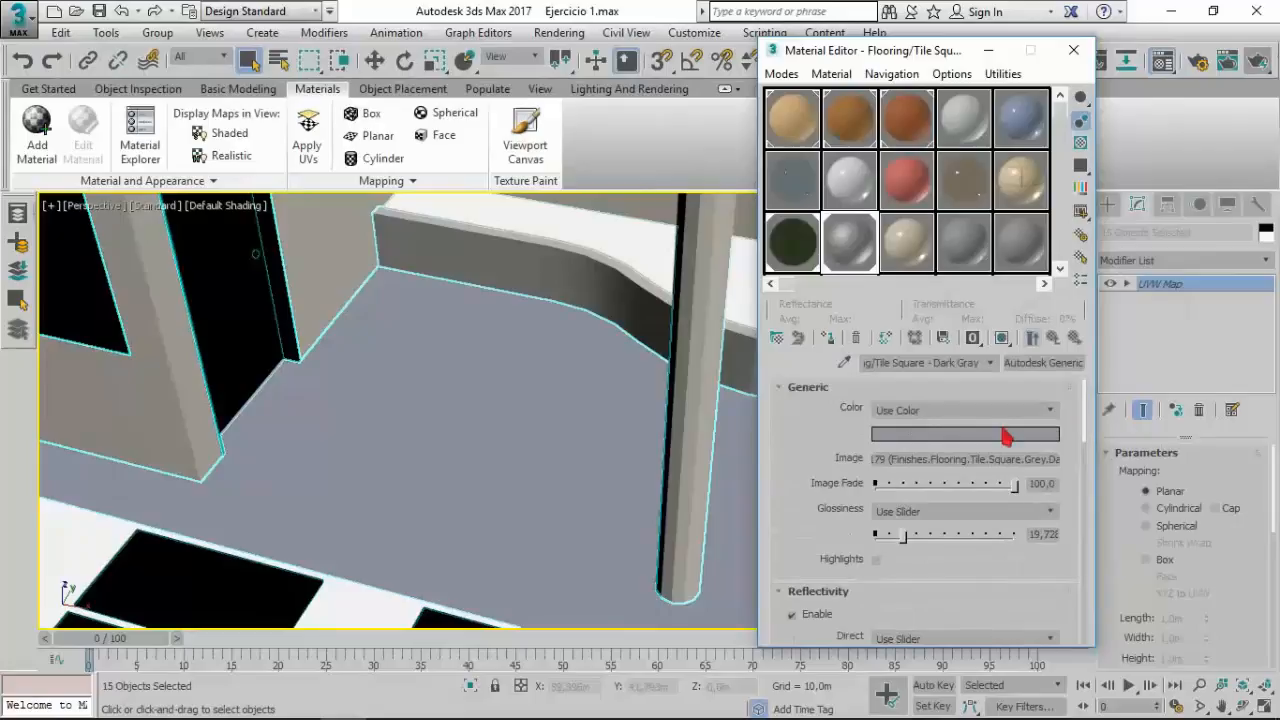
pyautogui.click(927, 459)
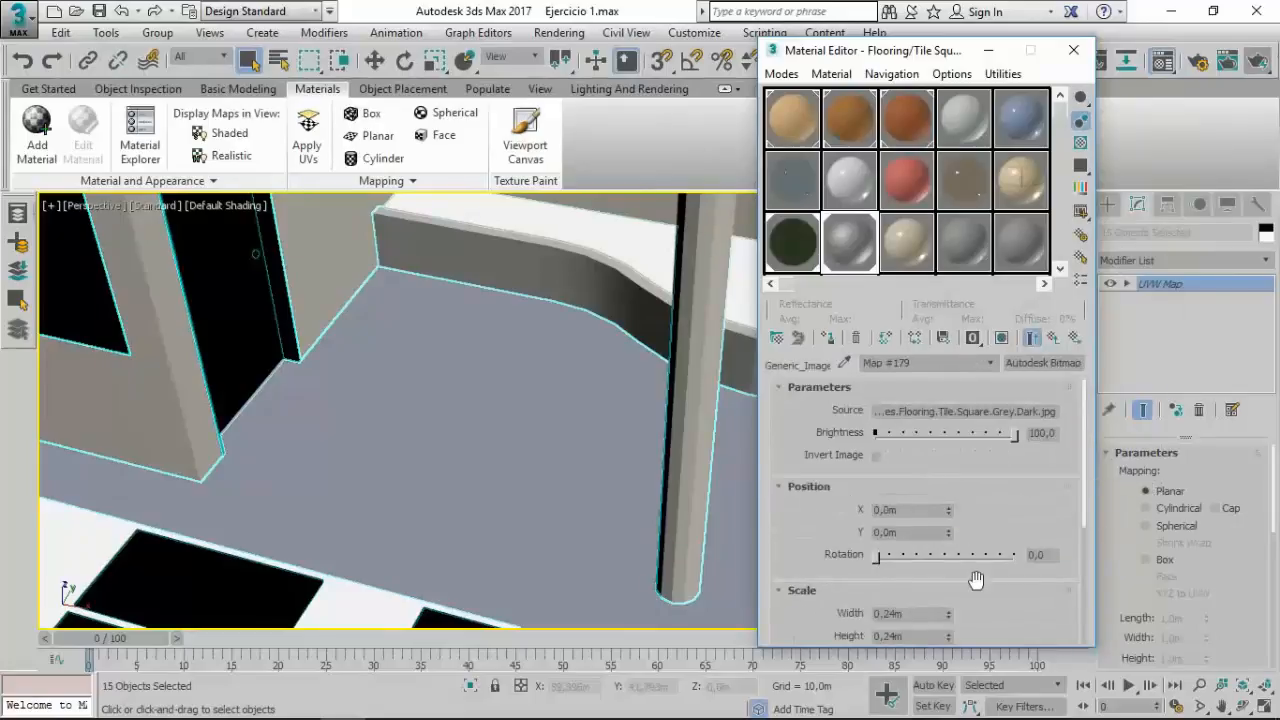
pyautogui.doubleClick(911, 613)
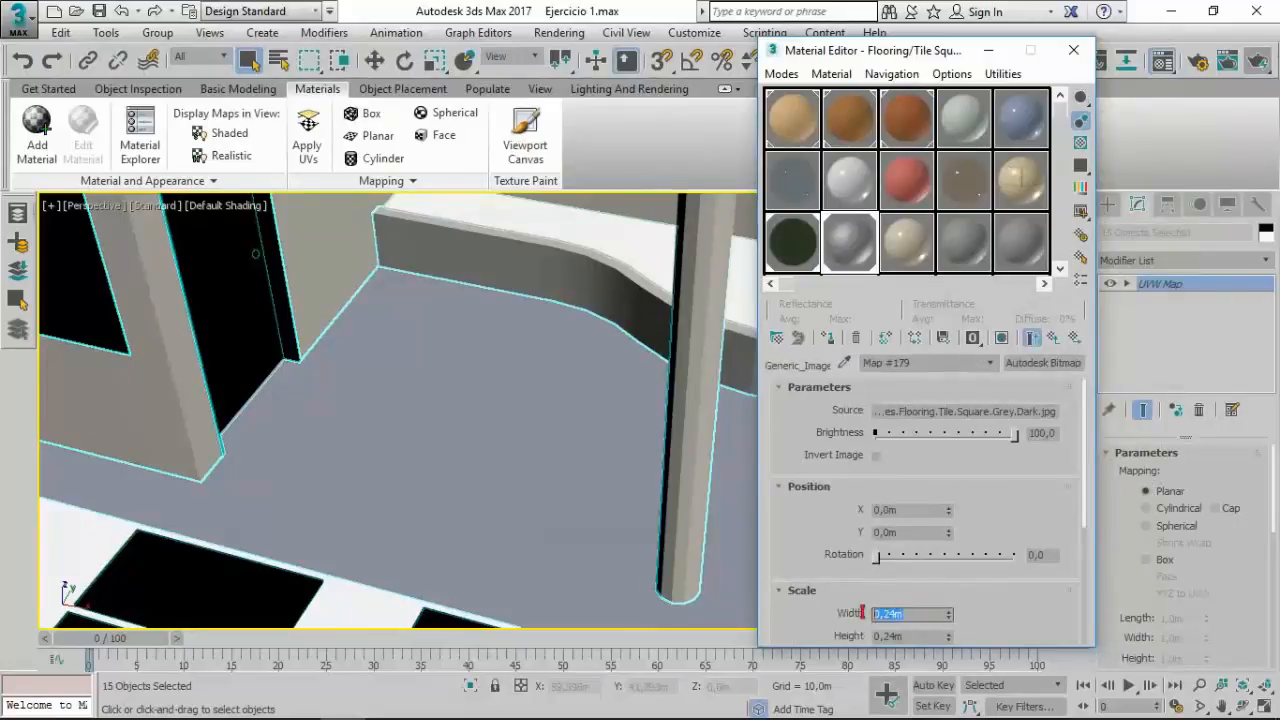
pyautogui.write('2')
pyautogui.moveTo(921, 637); pyautogui.dragTo(867, 637)
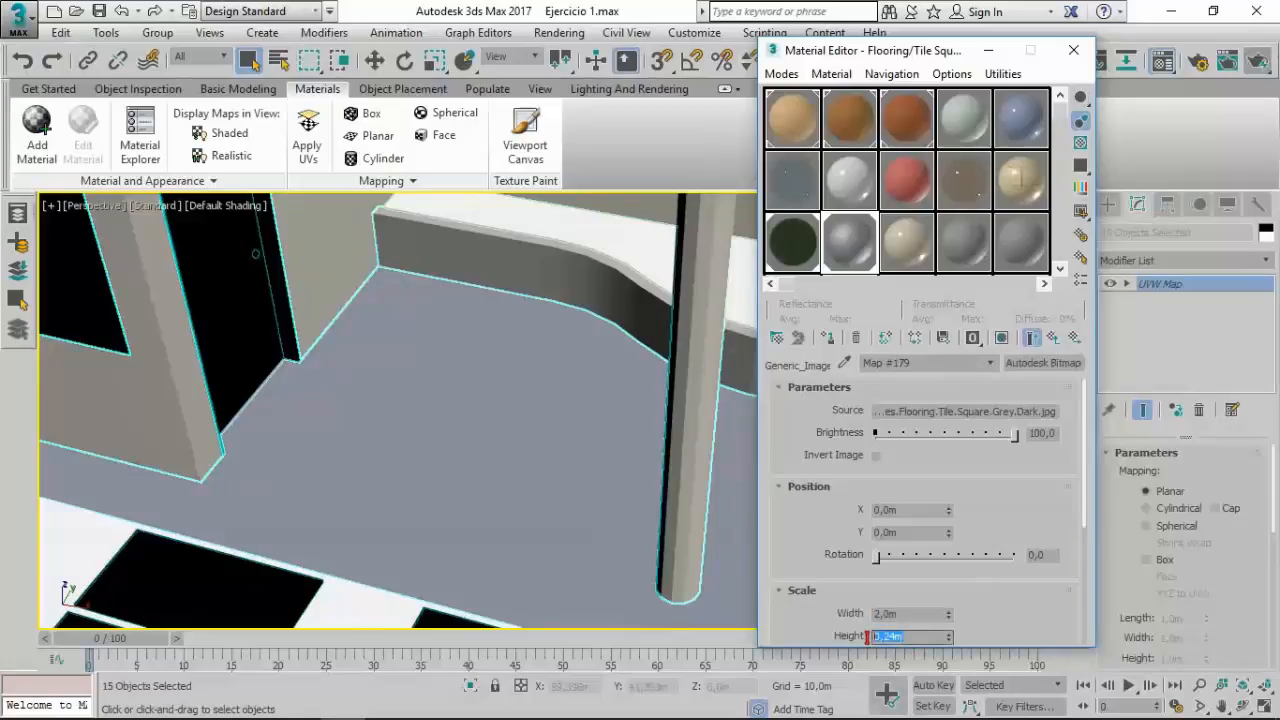
pyautogui.write('2')
pyautogui.click(1052, 337)
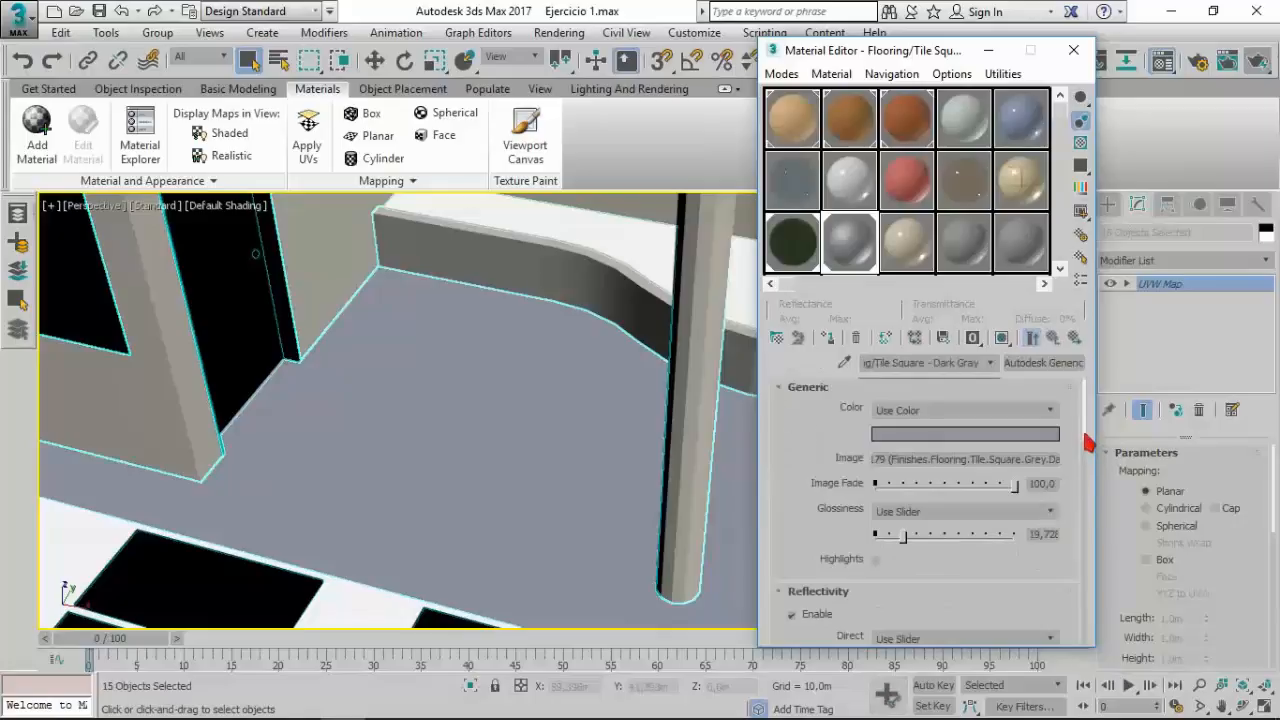
# Step: Set the tile material's bump image scale to 2 m wide and 2 m high, and test-render the entrance floor close-up
pyautogui.moveTo(1088, 440); pyautogui.dragTo(1100, 576)
pyautogui.click(972, 526)
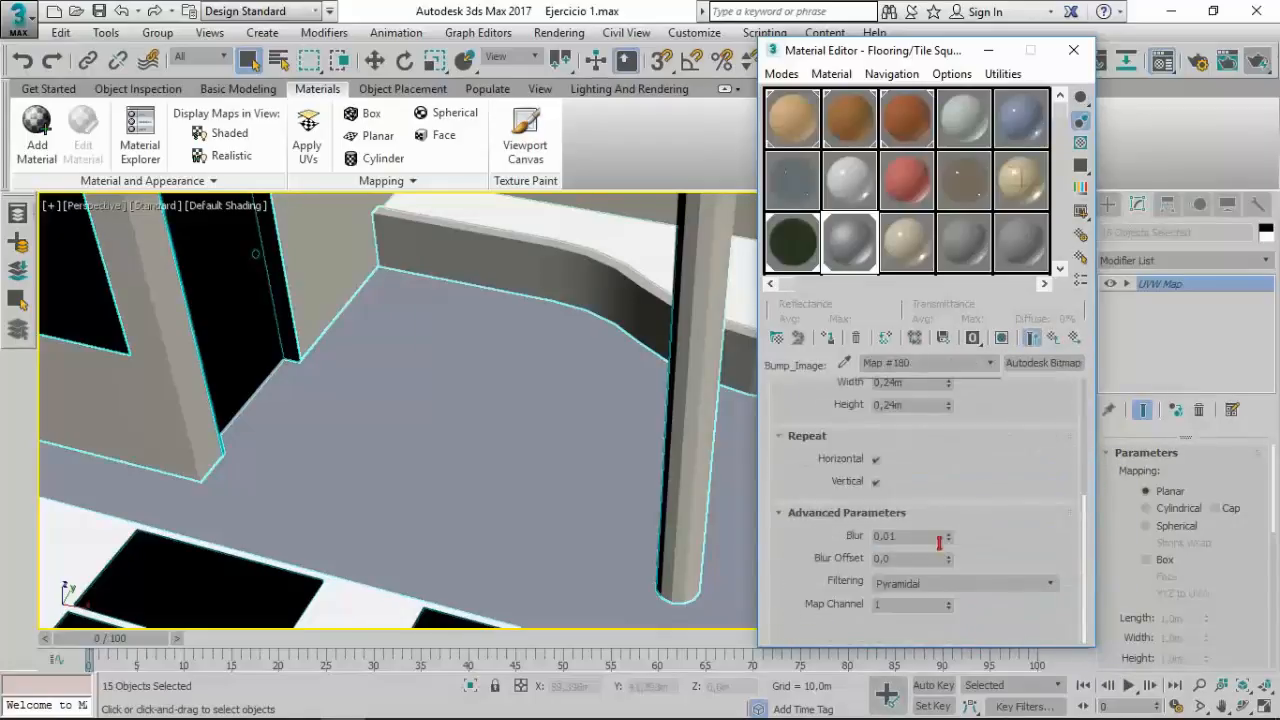
pyautogui.doubleClick(912, 383)
pyautogui.press('Tab')
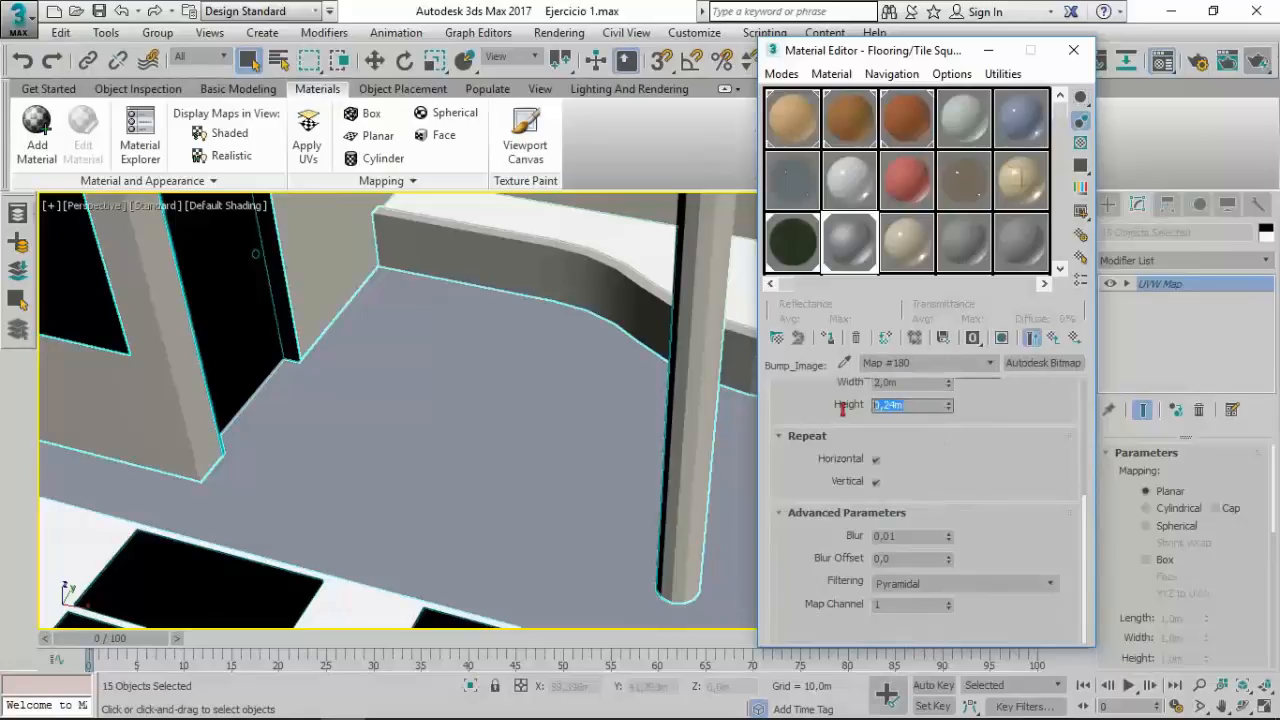
pyautogui.write('2')
pyautogui.scroll(5, 1088, 480)
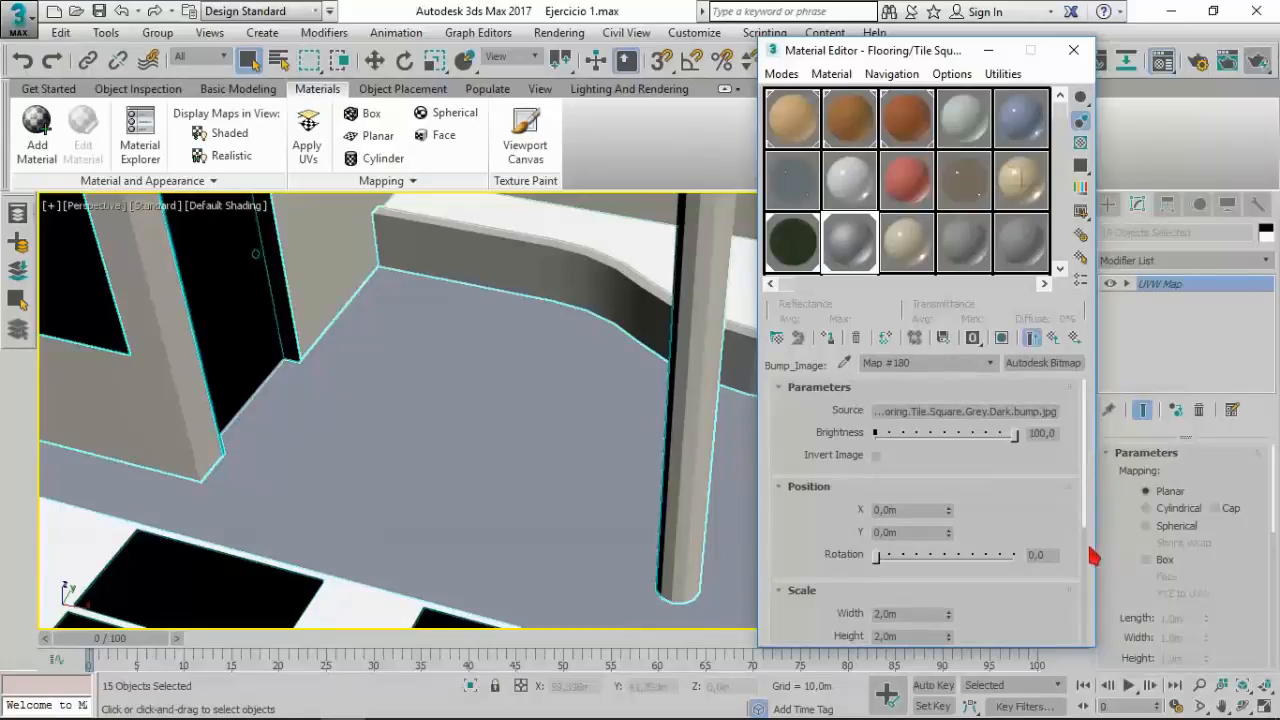
pyautogui.click(1053, 338)
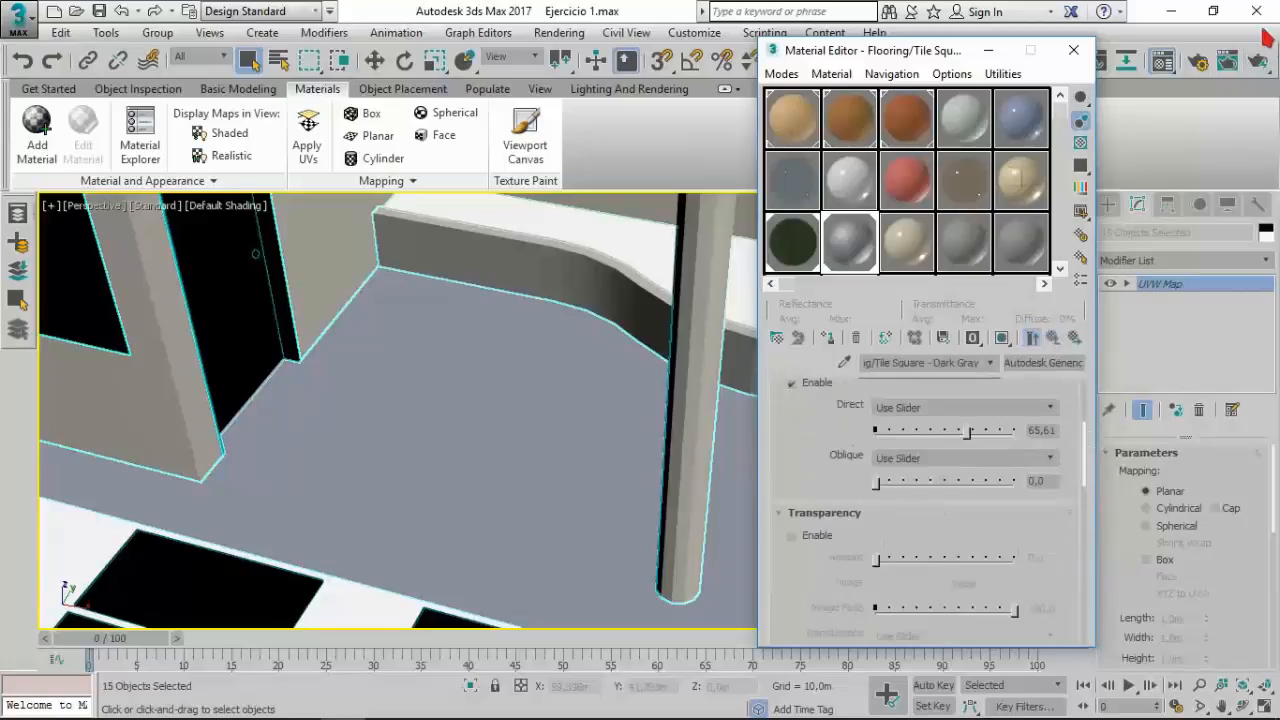
pyautogui.click(1258, 63)
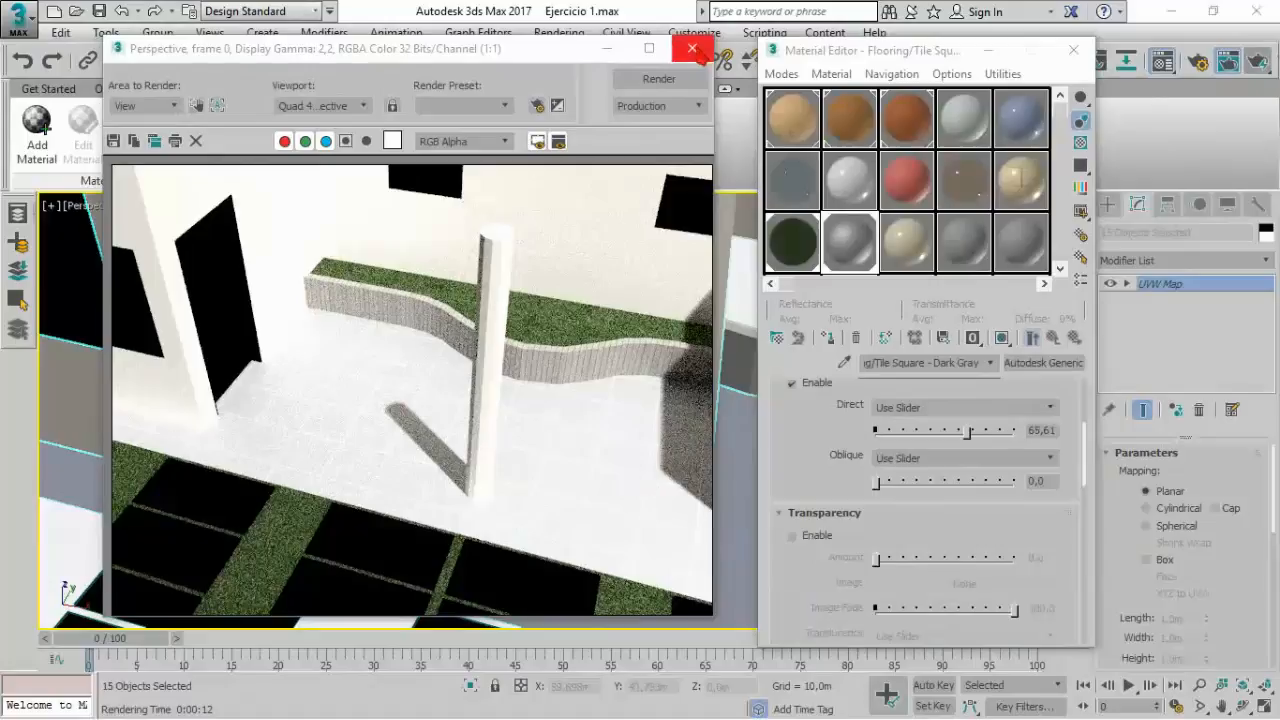
pyautogui.click(692, 48)
# Step: Assign the Metallic Paint/Satin - Black library material to the entrance door and window frames only, and clear the selection
pyautogui.click(780, 339)
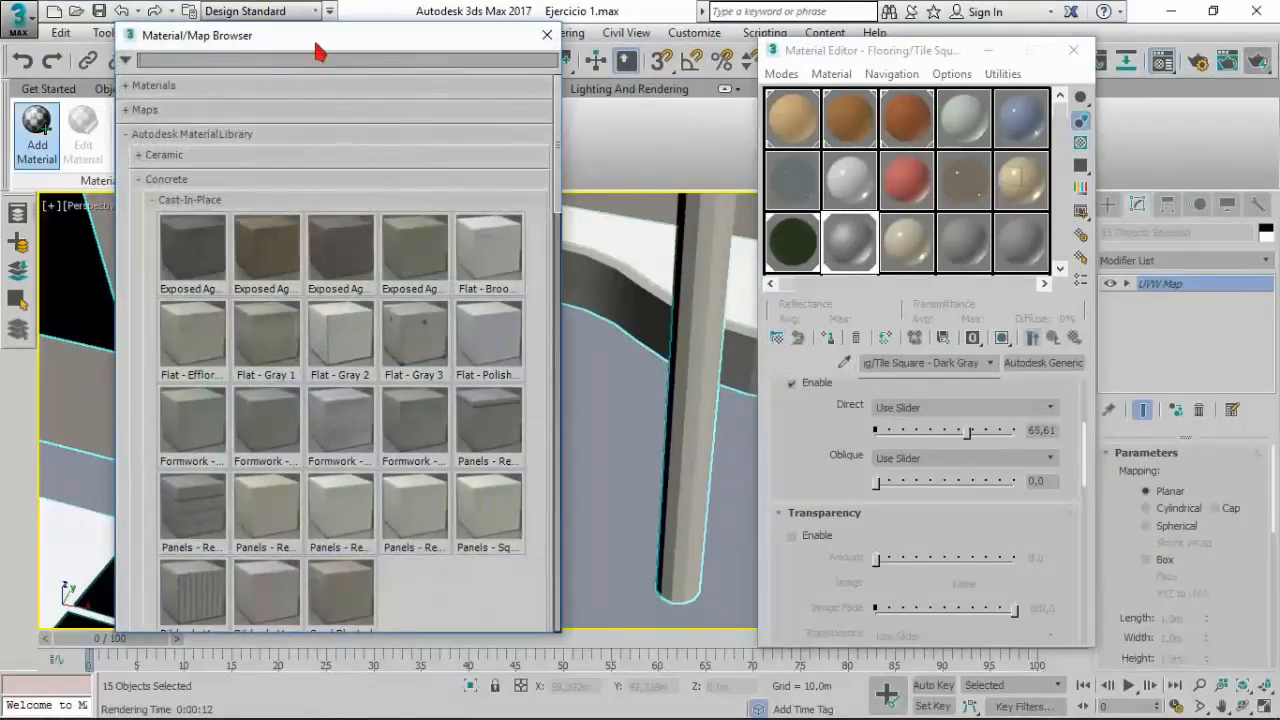
pyautogui.moveTo(310, 43); pyautogui.dragTo(714, 56)
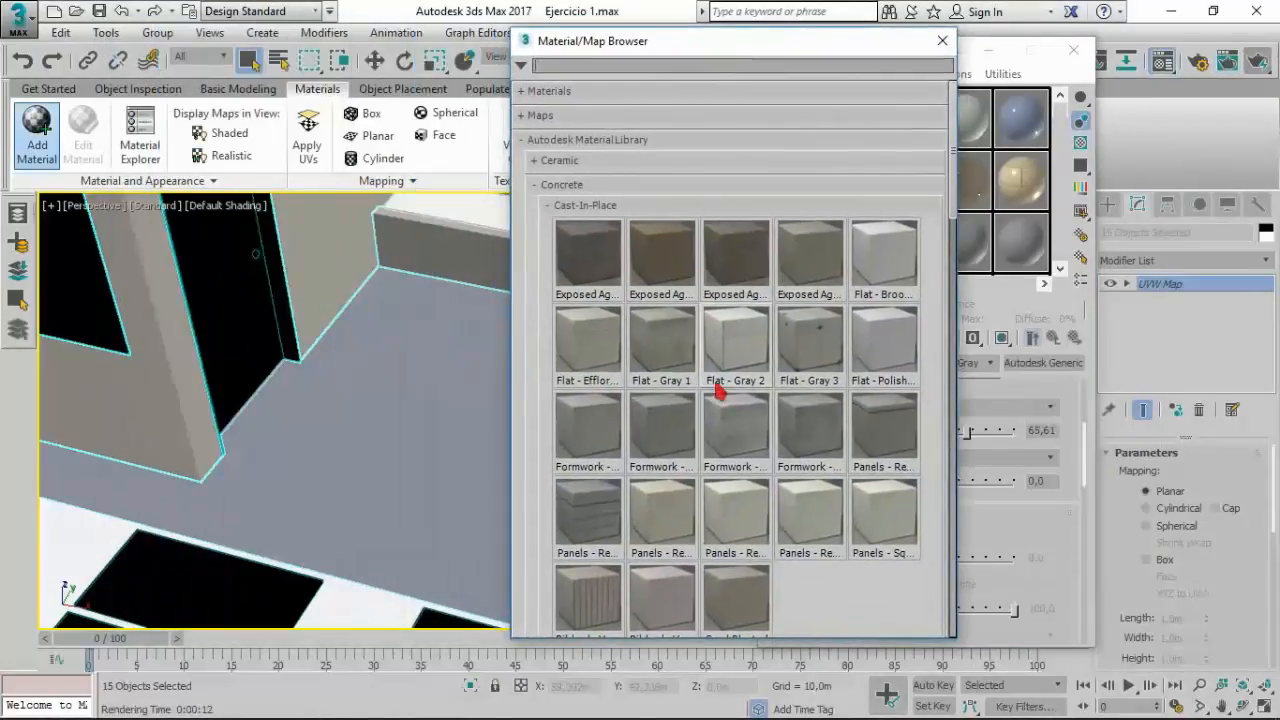
pyautogui.click(543, 185)
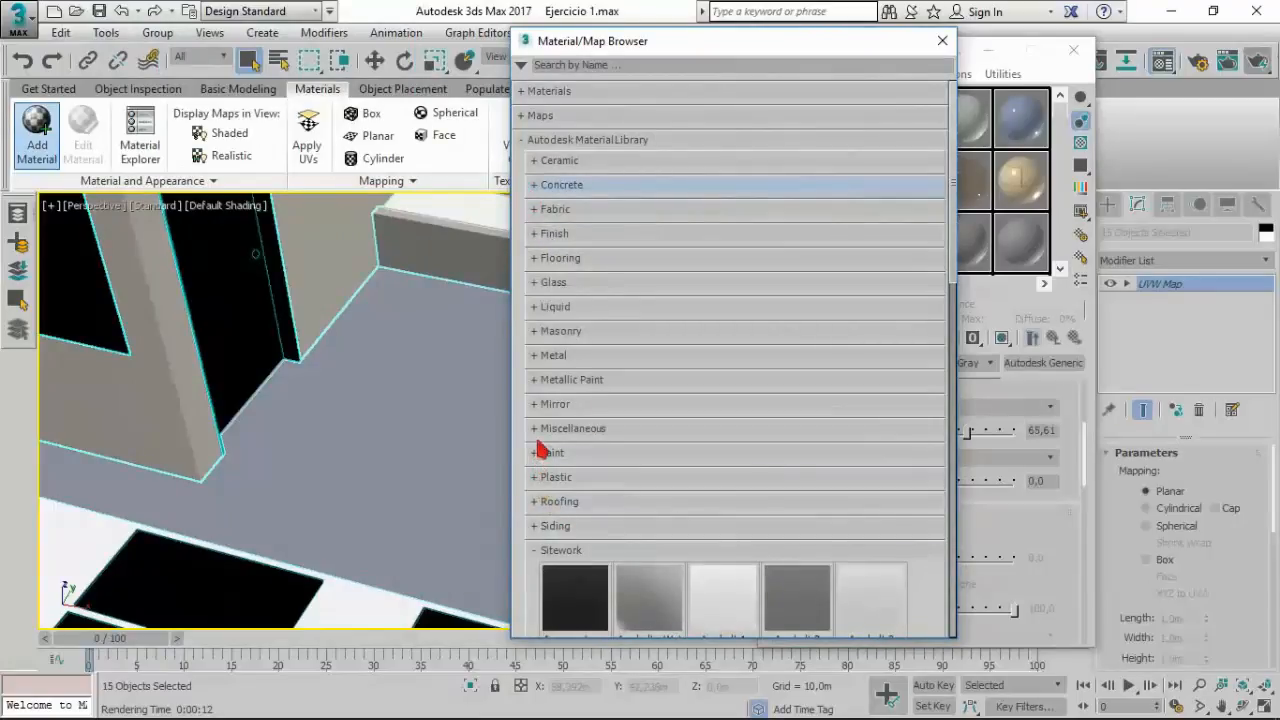
pyautogui.click(540, 384)
pyautogui.scroll(-3, 800, 525)
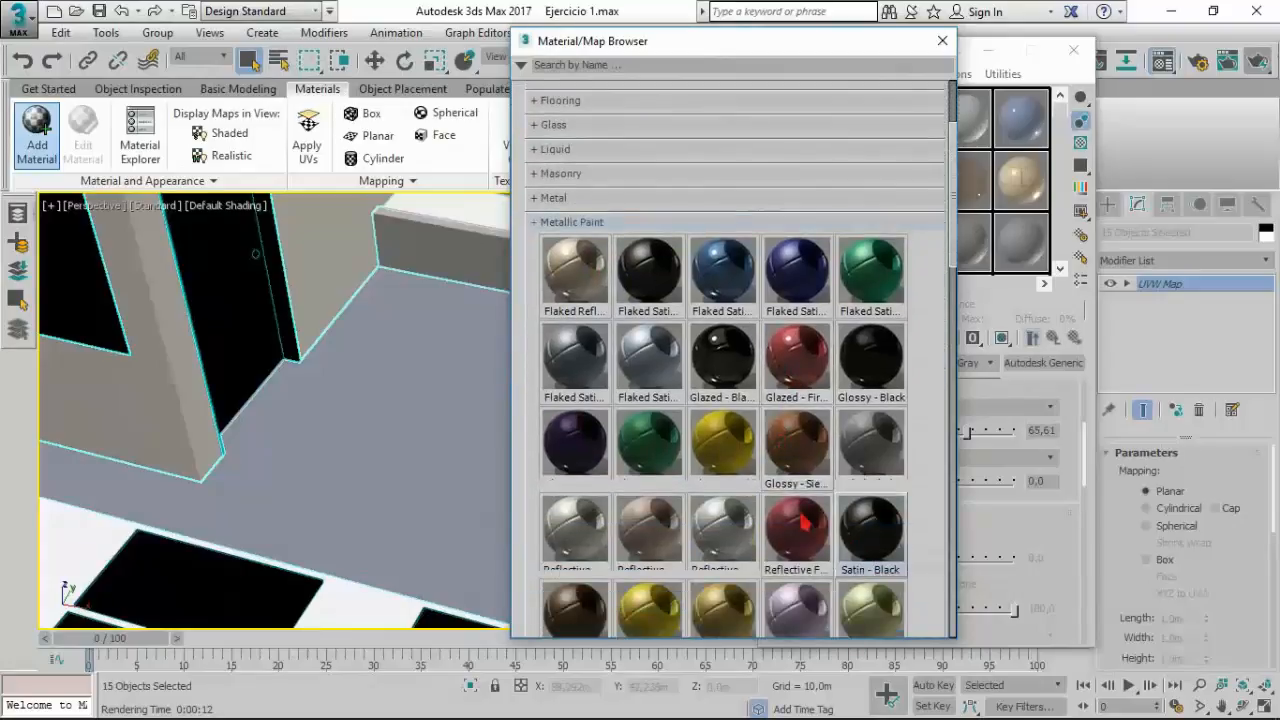
pyautogui.moveTo(285, 322); pyautogui.dragTo(290, 324)
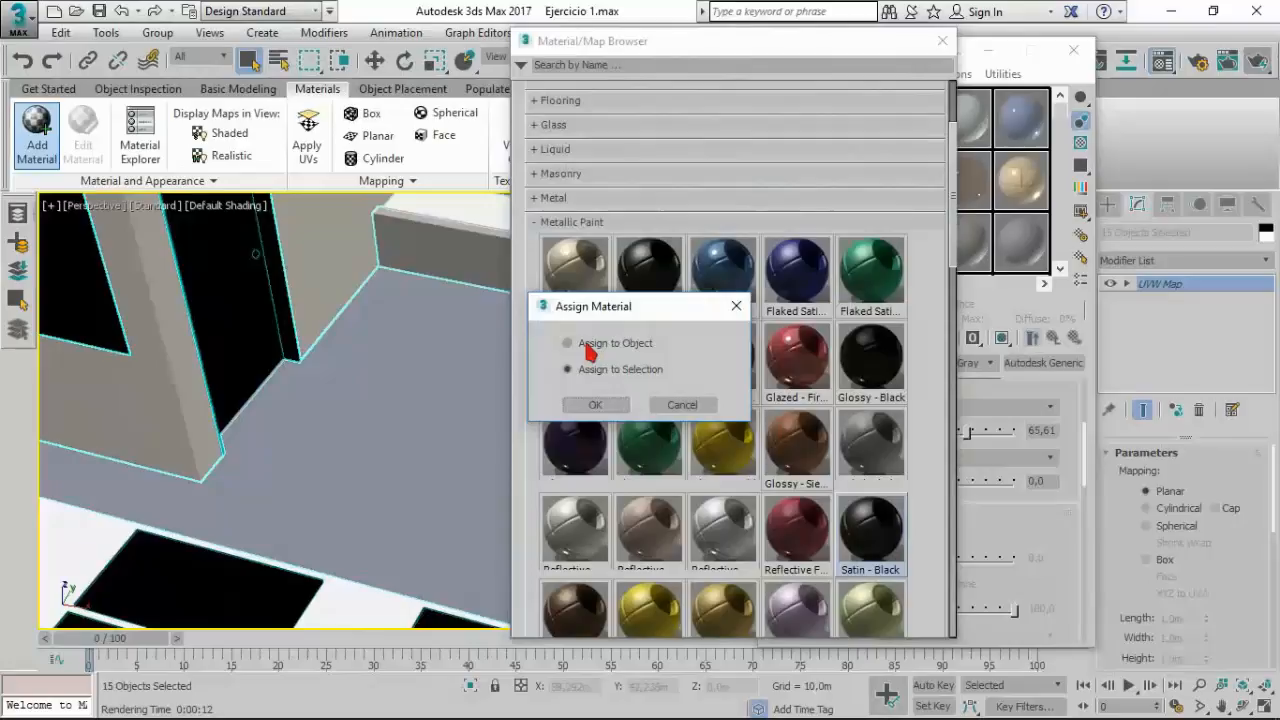
pyautogui.click(595, 404)
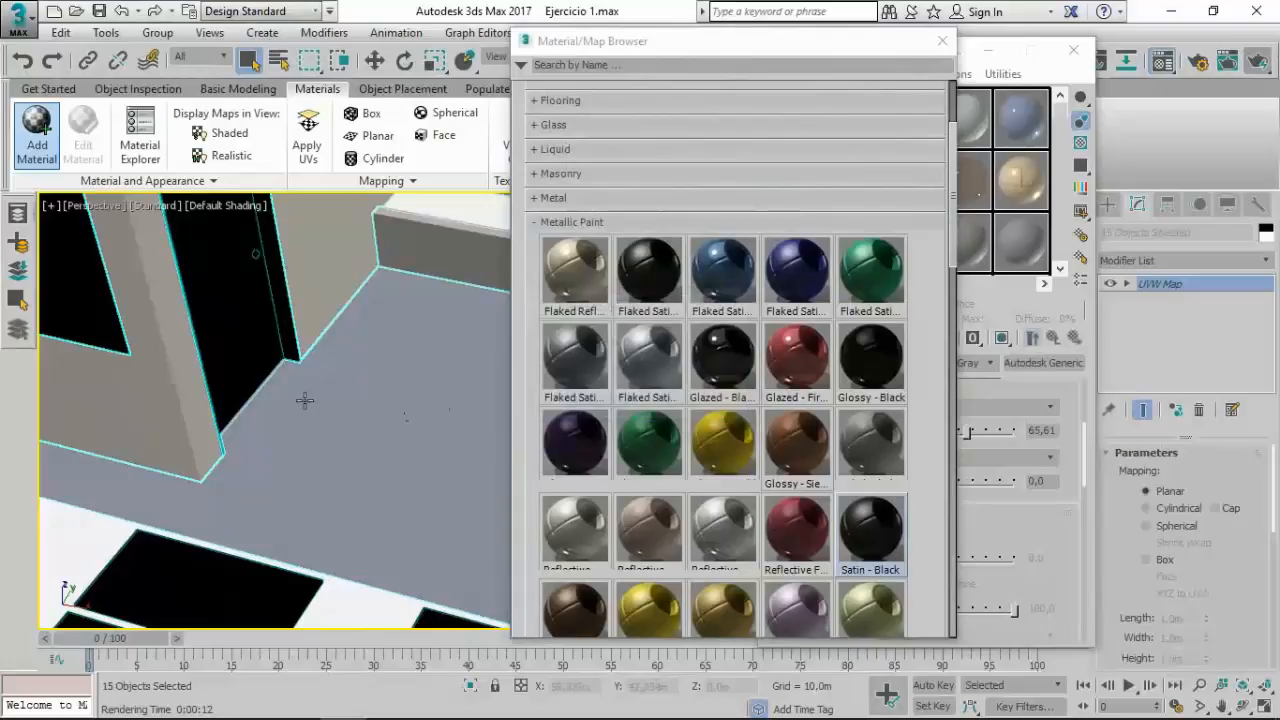
pyautogui.scroll(-5, 295, 392)
pyautogui.scroll(-5, 285, 385)
pyautogui.click(300, 420)
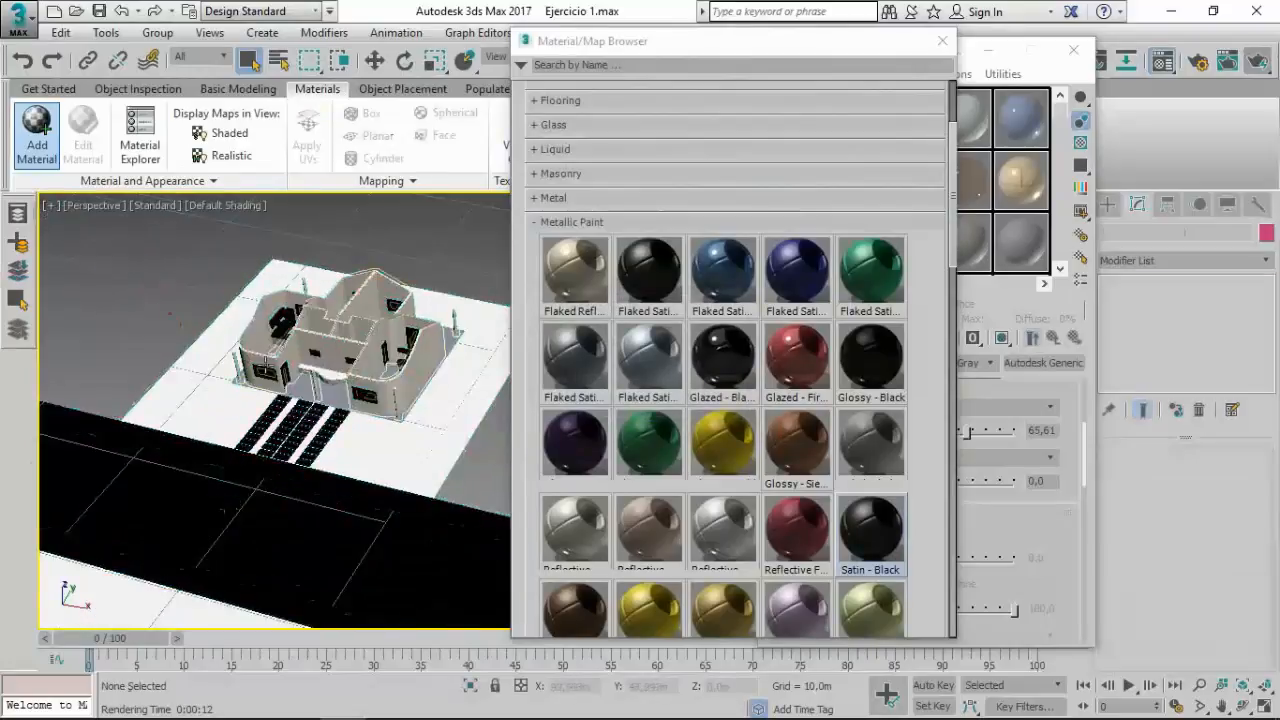
pyautogui.scroll(5, 330, 377)
pyautogui.scroll(6, 330, 377)
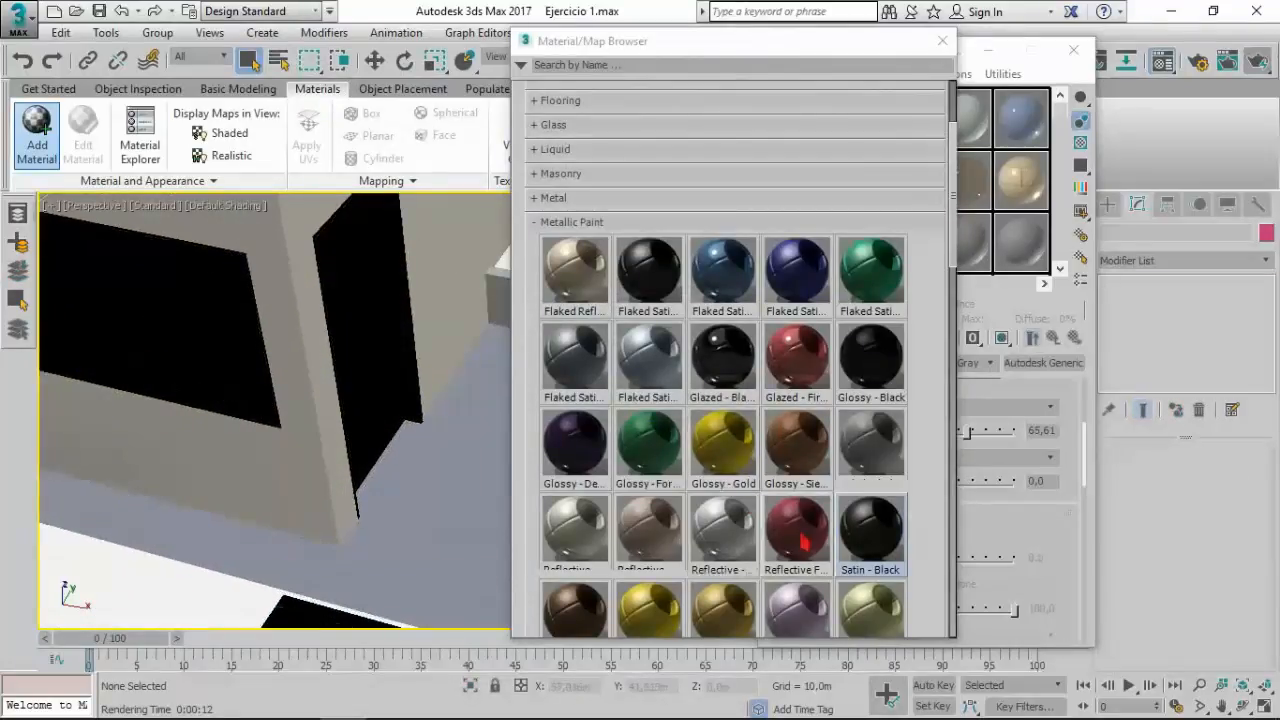
# Step: Load Metallic Paint/Satin - Black into an unused sample slot and reassign it to the door and window frames, replacing the same-named scene material
pyautogui.moveTo(725, 41); pyautogui.dragTo(575, 48)
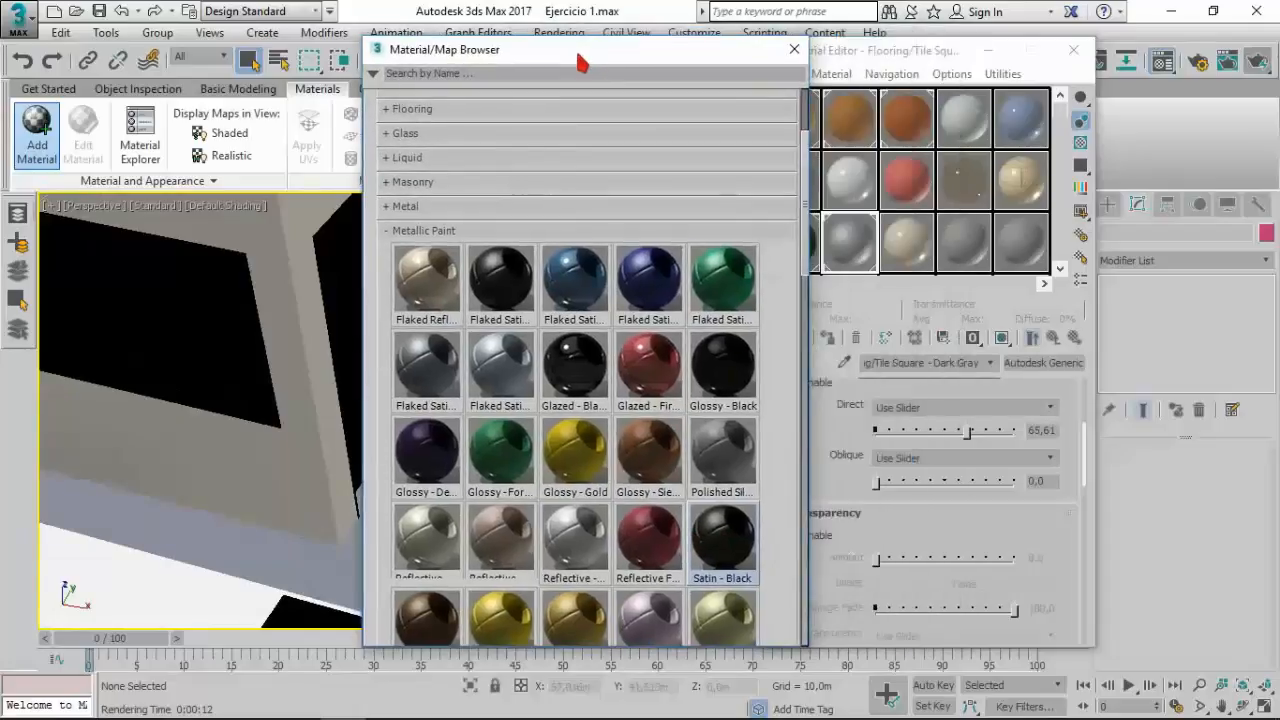
pyautogui.click(967, 243)
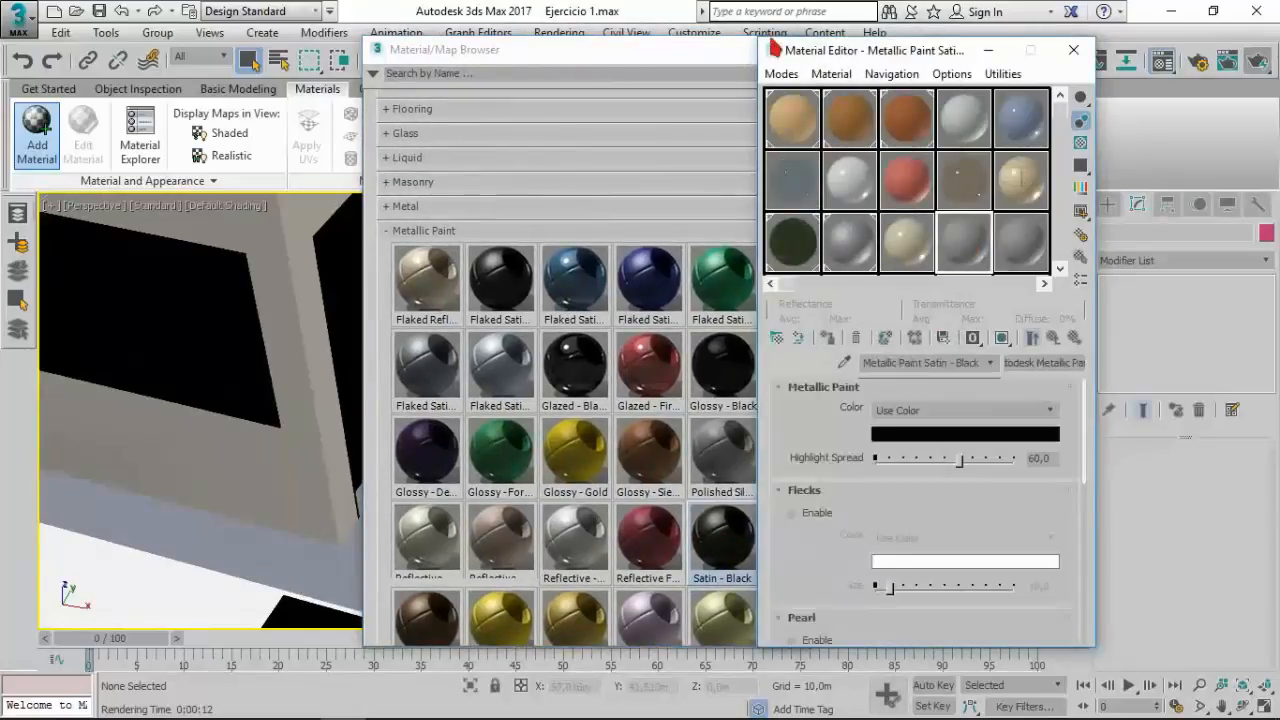
pyautogui.click(747, 67)
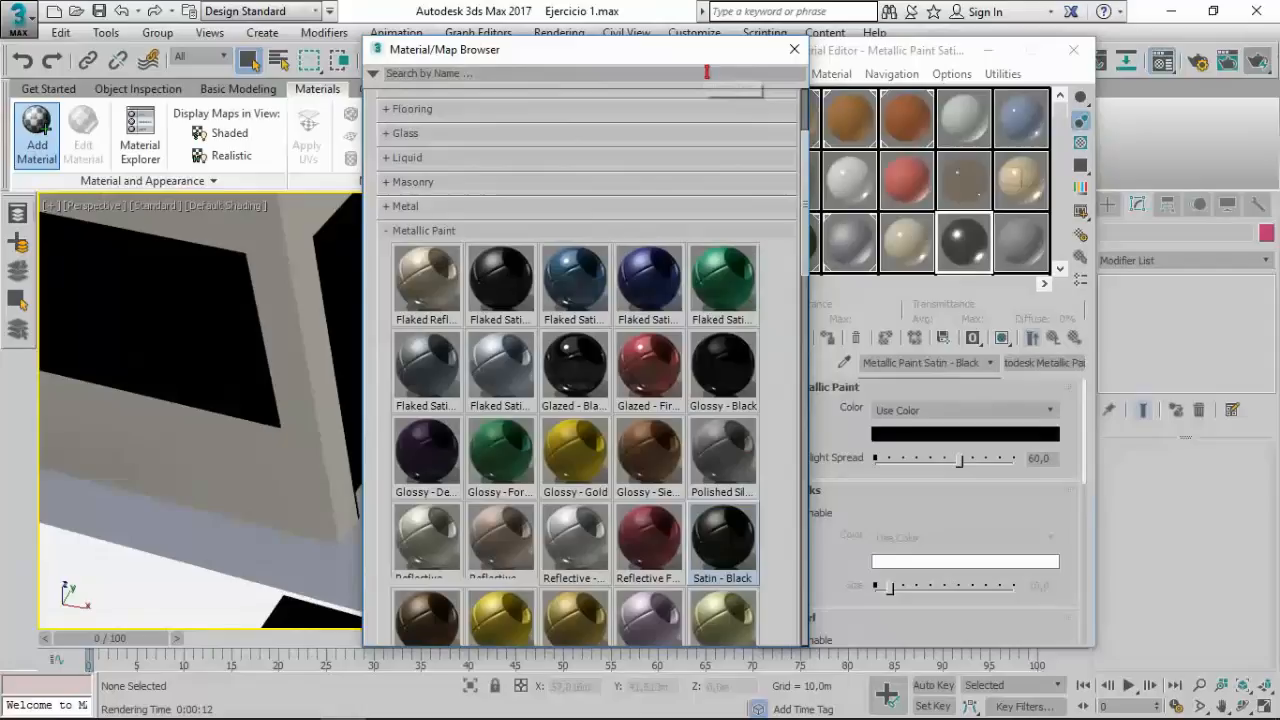
pyautogui.click(794, 49)
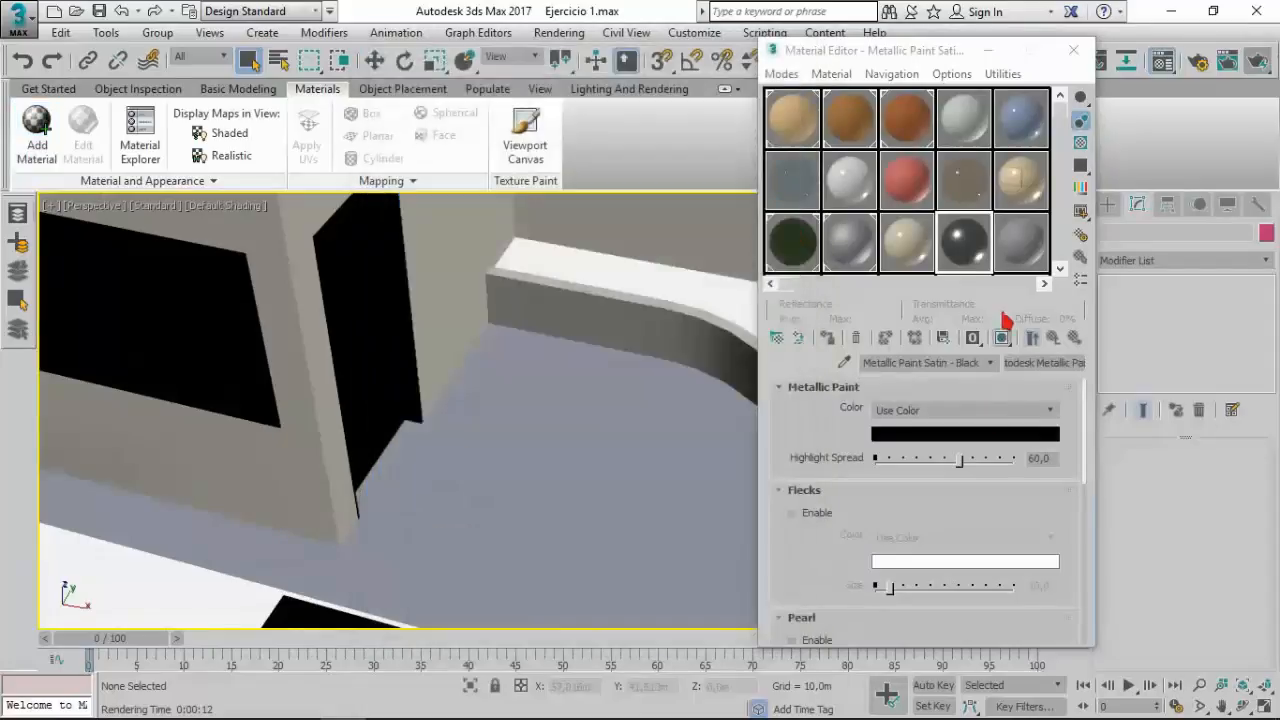
pyautogui.moveTo(968, 258); pyautogui.dragTo(263, 423)
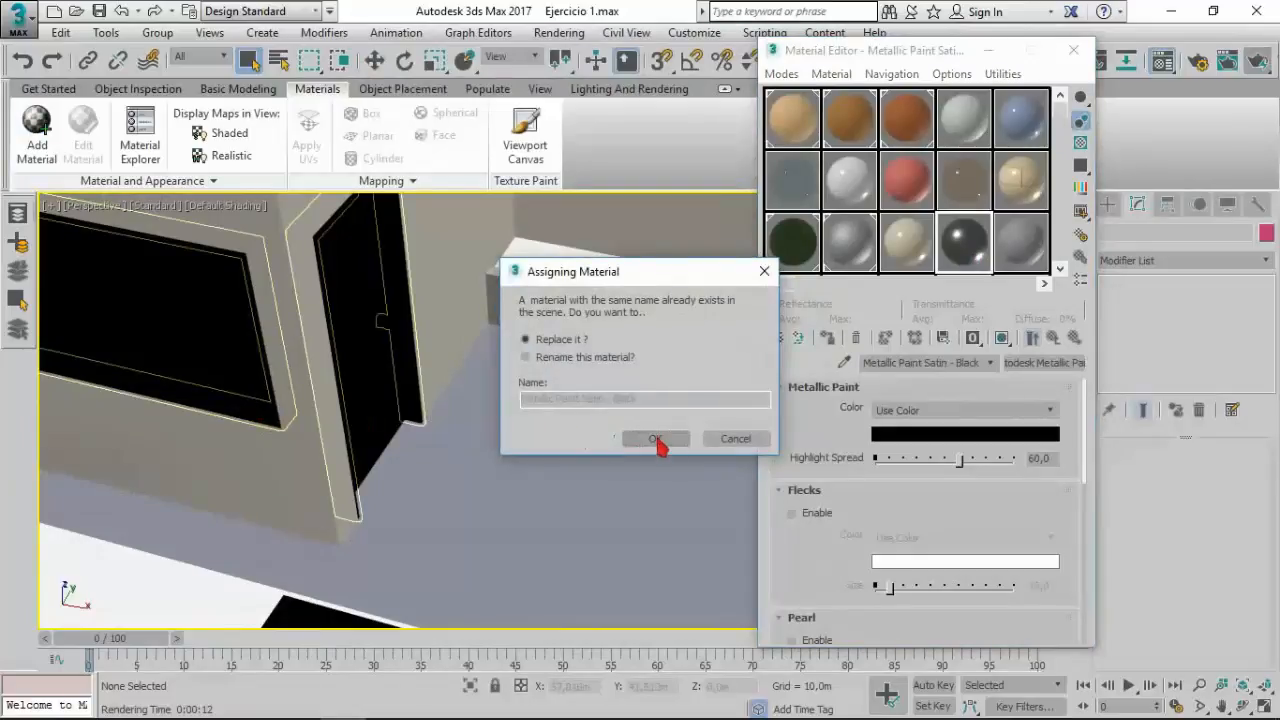
pyautogui.click(655, 439)
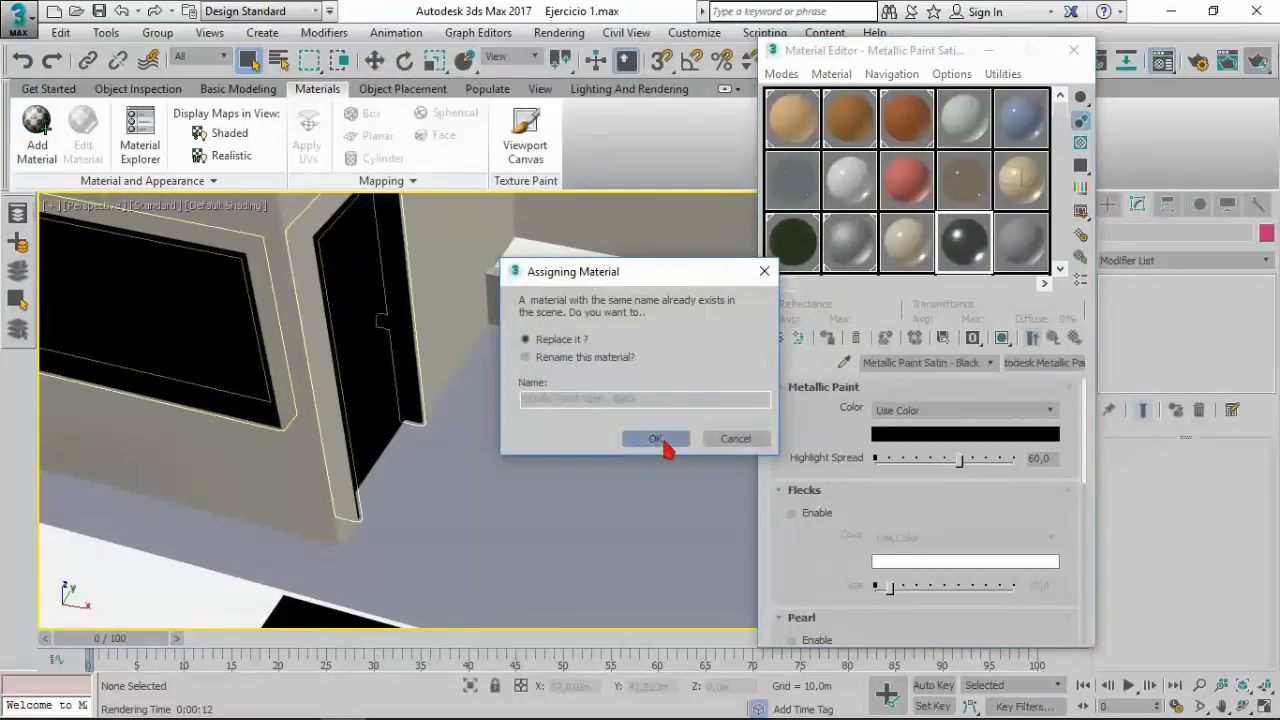
# Step: Load the Wood/Teak - Stained Dark Medium Gloss library material into the unused sample slot beside the black metallic paint
pyautogui.keyDown('alt'); pyautogui.moveTo(560, 460); pyautogui.dragTo(459, 323, button='middle'); pyautogui.keyUp('alt')
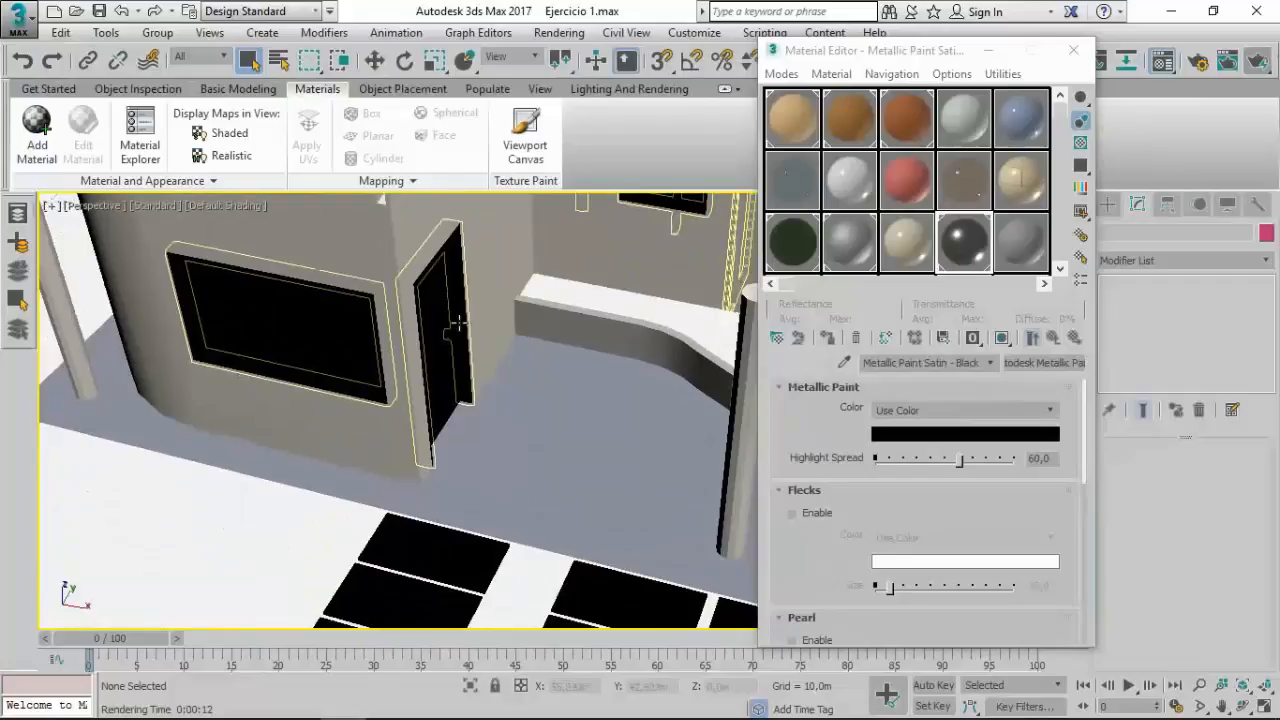
pyautogui.scroll(2, 470, 400)
pyautogui.keyDown('alt'); pyautogui.moveTo(512, 445); pyautogui.dragTo(638, 445, button='middle'); pyautogui.keyUp('alt')
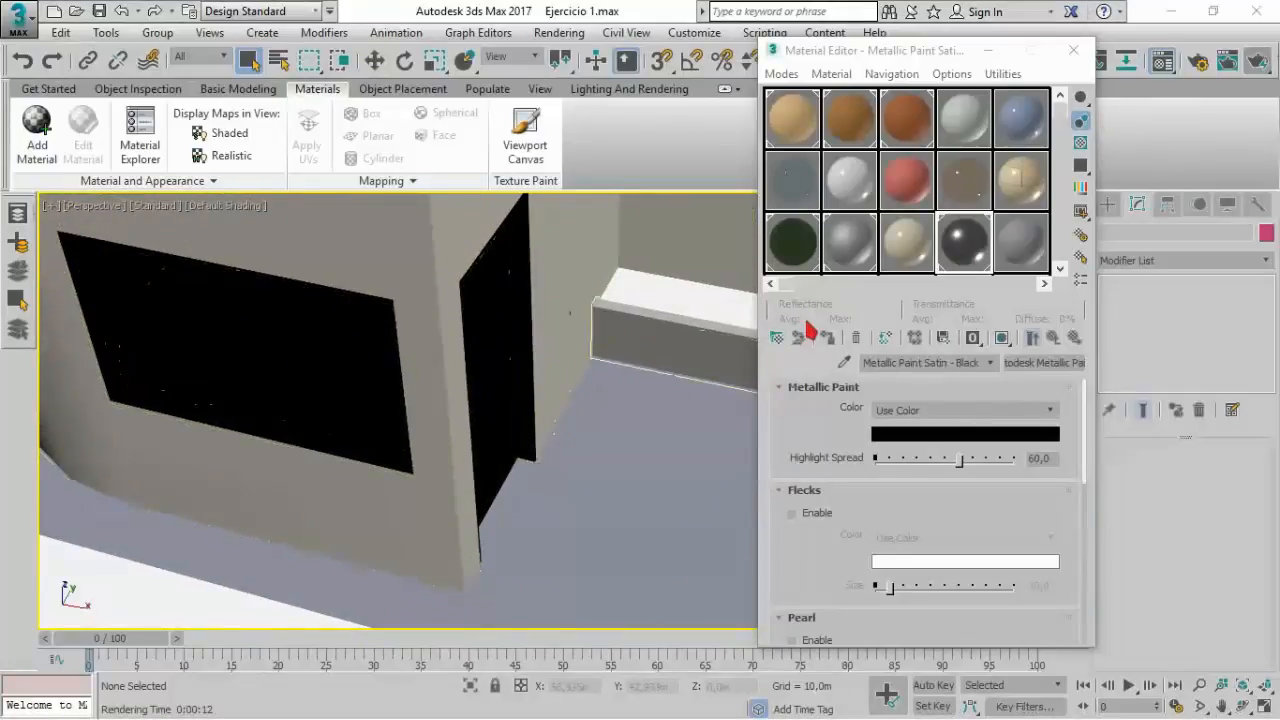
pyautogui.click(776, 342)
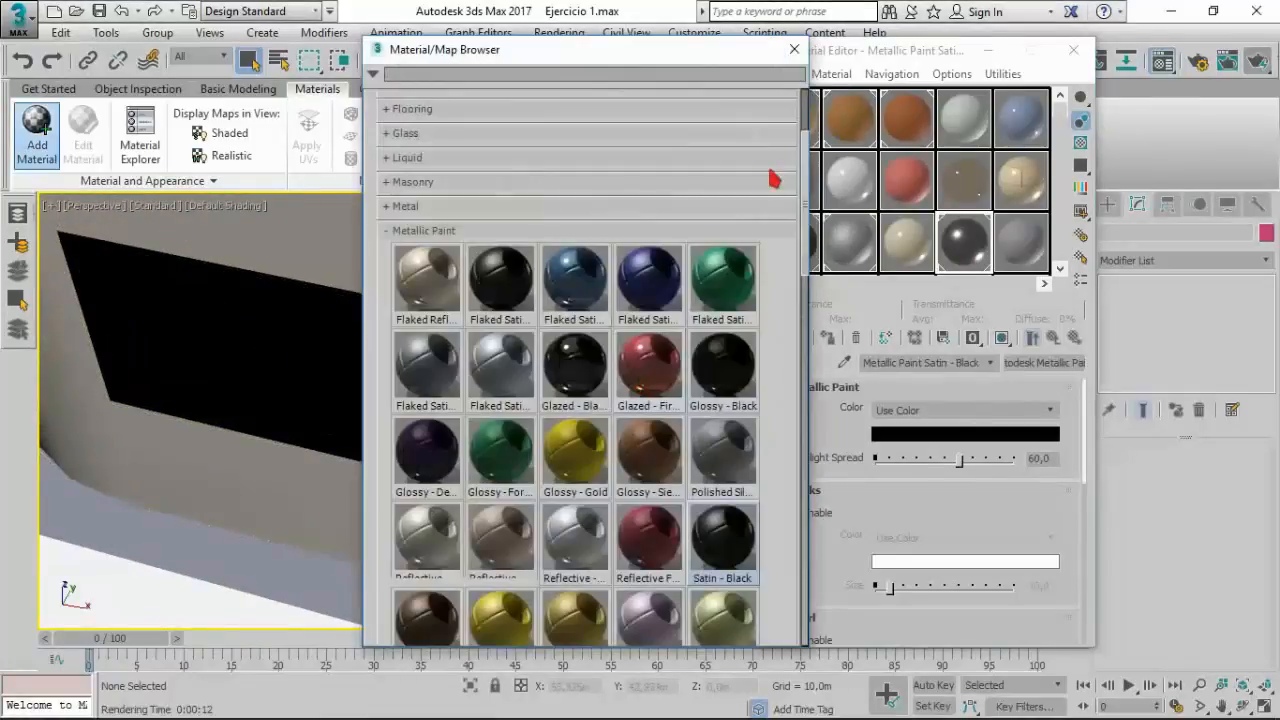
pyautogui.scroll(-2, 801, 222)
pyautogui.moveTo(799, 217)
pyautogui.mouseDown()
pyautogui.moveTo(826, 358)
pyautogui.moveTo(826, 545)
pyautogui.mouseUp()
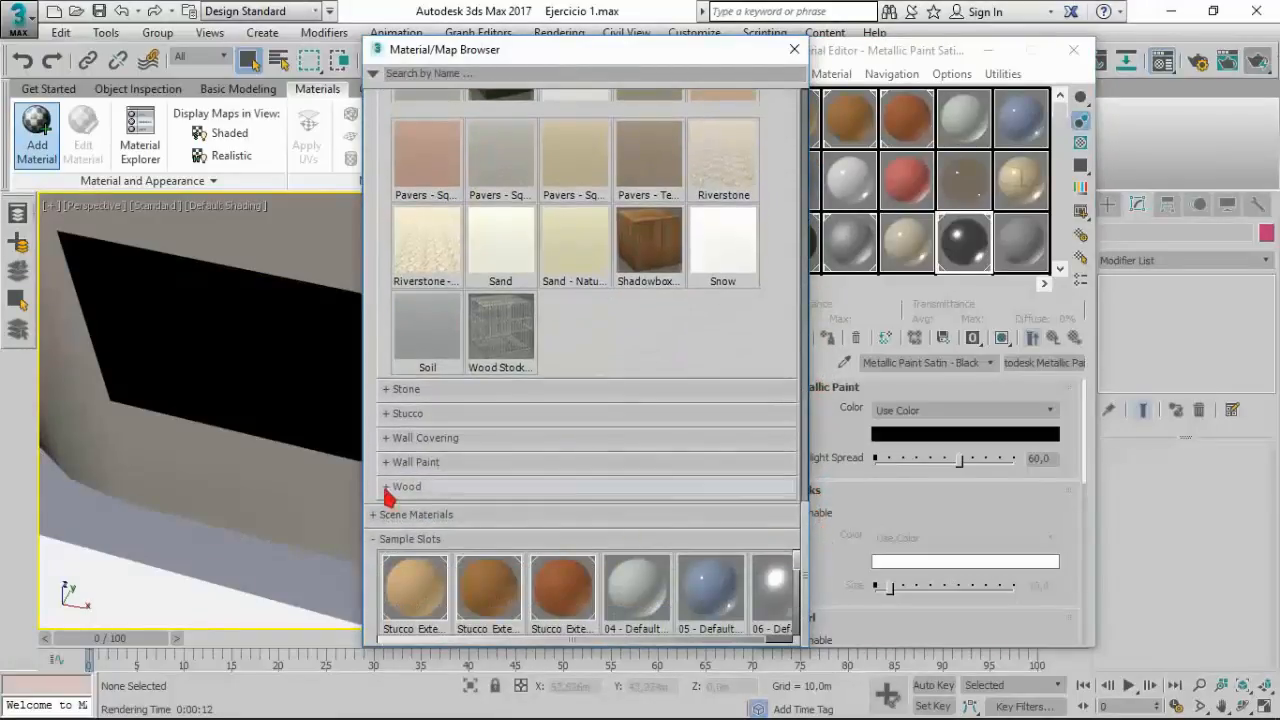
pyautogui.click(786, 486)
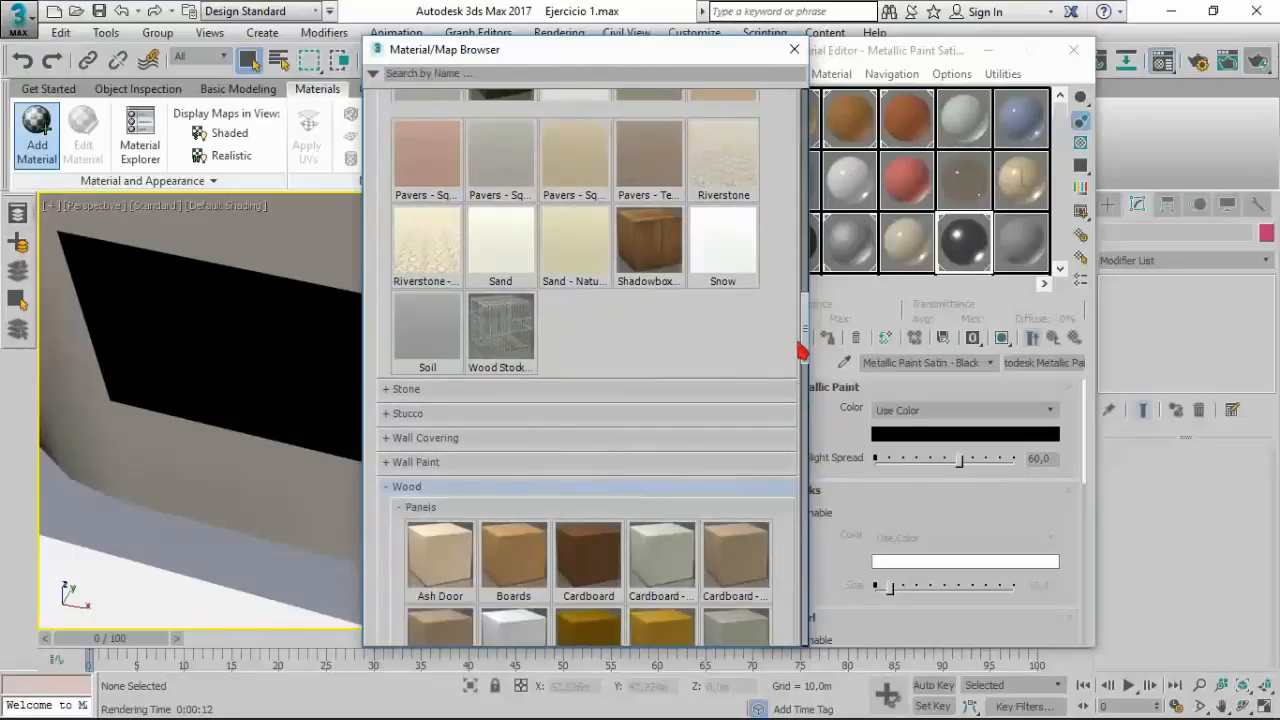
pyautogui.moveTo(803, 318); pyautogui.dragTo(806, 570)
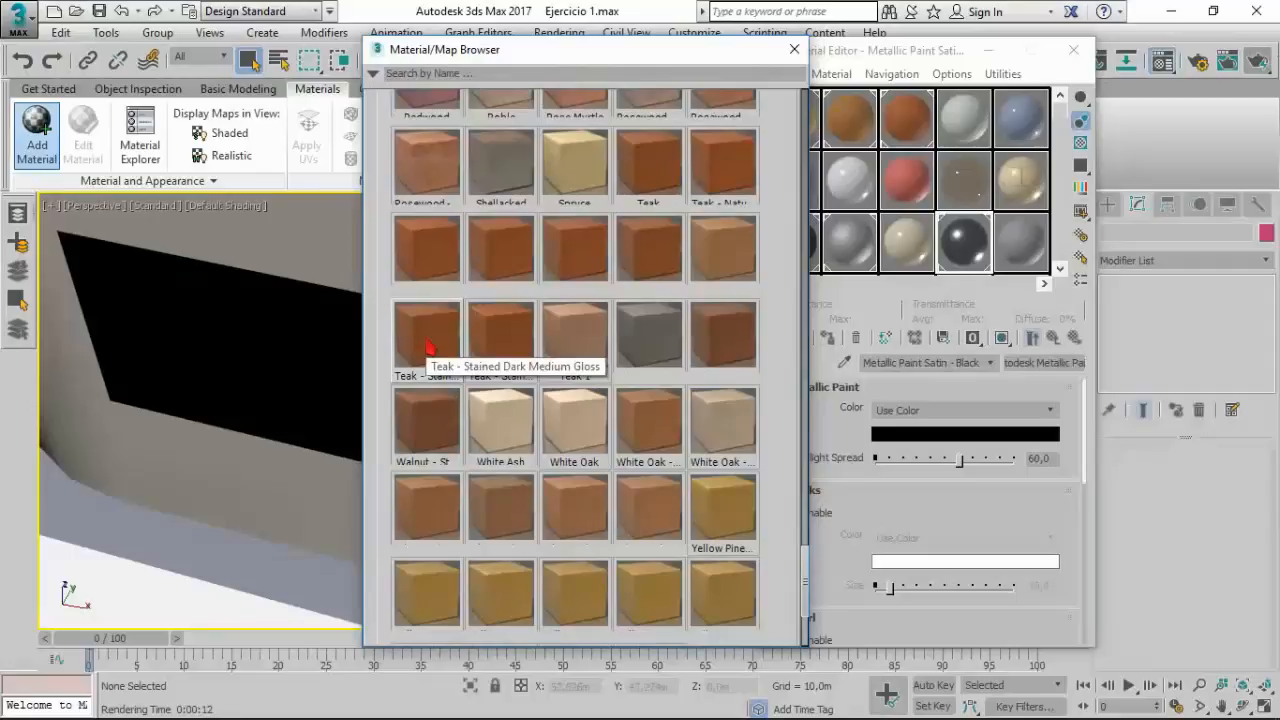
pyautogui.moveTo(895, 366); pyautogui.dragTo(1022, 245)
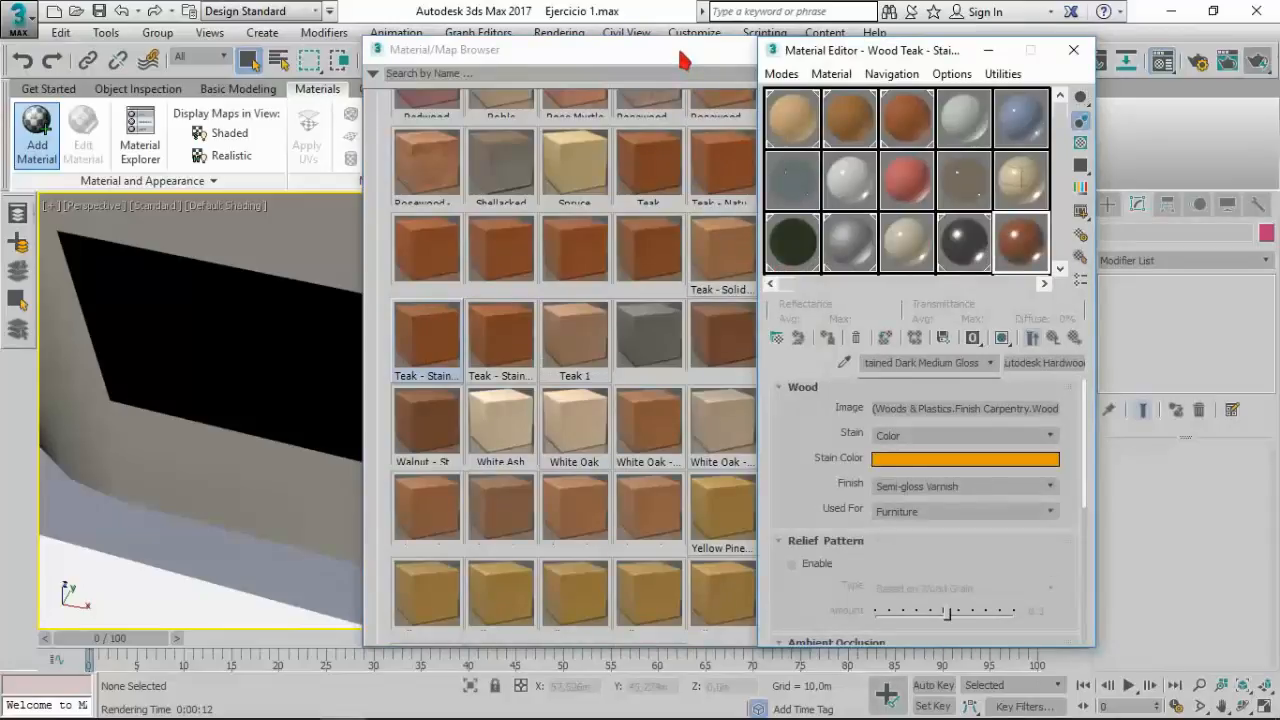
pyautogui.moveTo(678, 52); pyautogui.dragTo(543, 62)
pyautogui.click(657, 52)
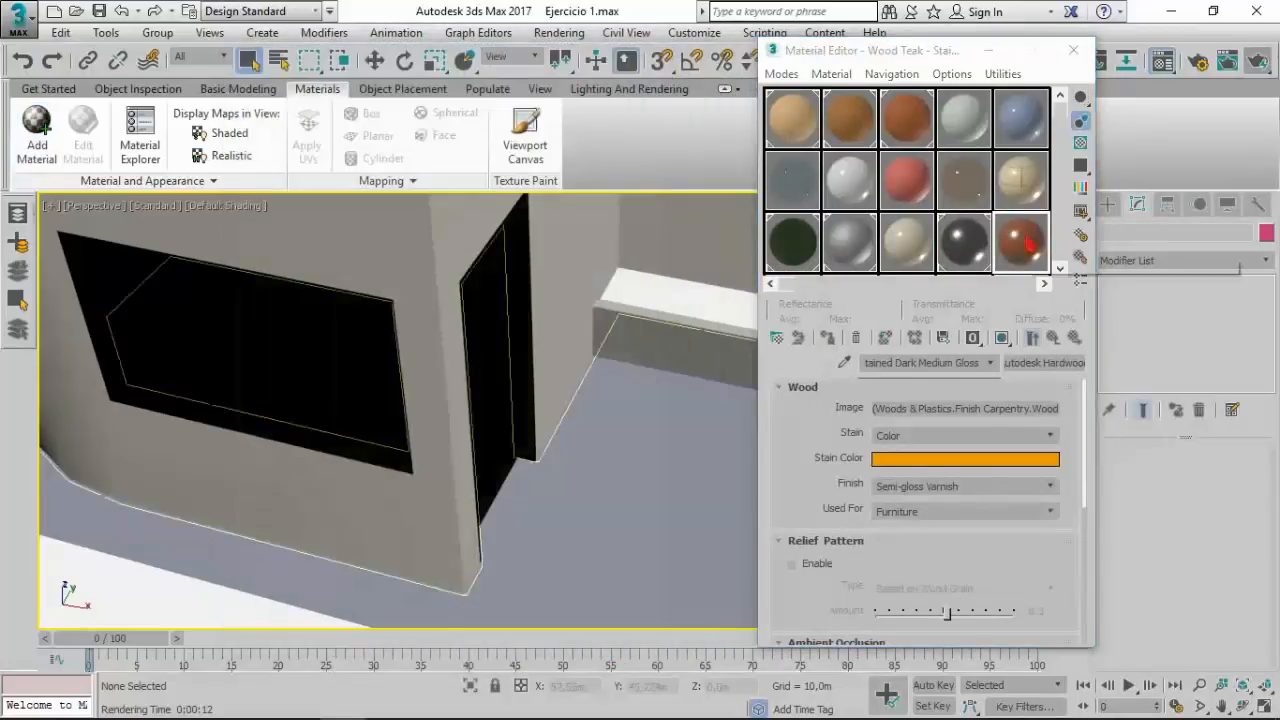
# Step: Assign the Teak - Stained Dark Medium Gloss material to the entrance door leaf
pyautogui.moveTo(1028, 243)
pyautogui.mouseDown()
pyautogui.moveTo(660, 303)
pyautogui.moveTo(497, 388)
pyautogui.moveTo(521, 402)
pyautogui.mouseUp()
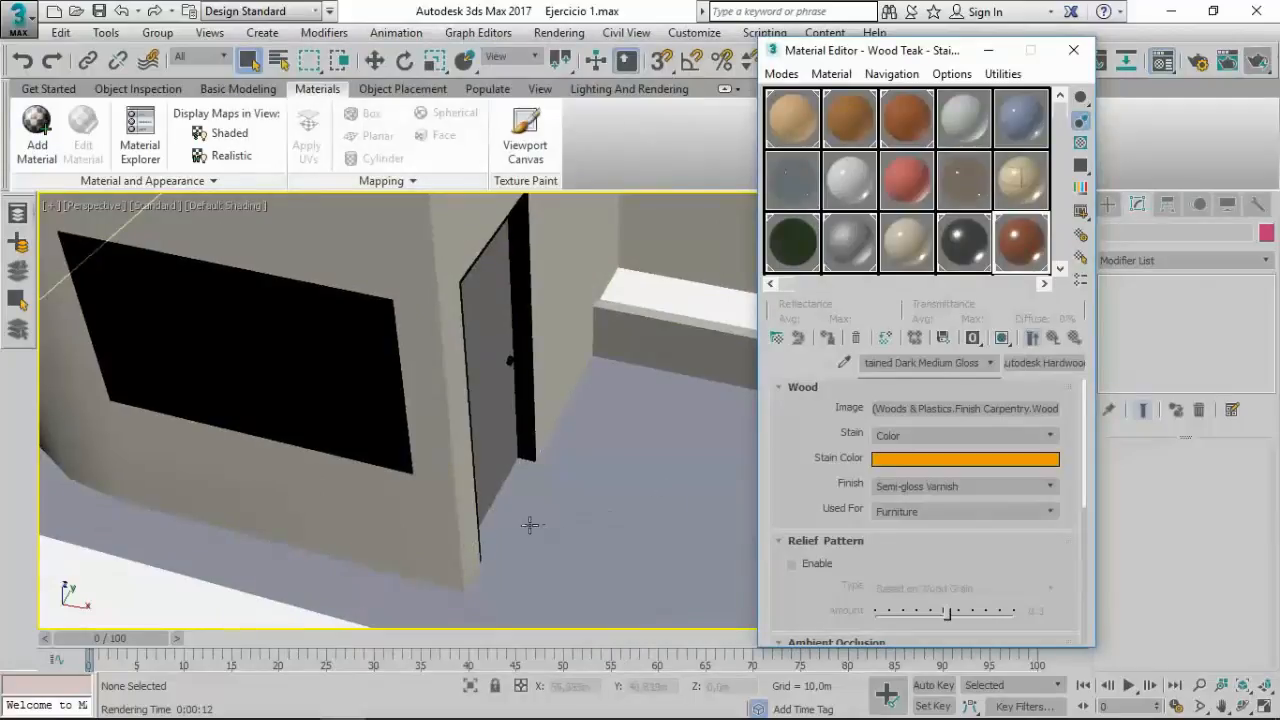
pyautogui.moveTo(516, 524); pyautogui.dragTo(502, 522, button='middle')
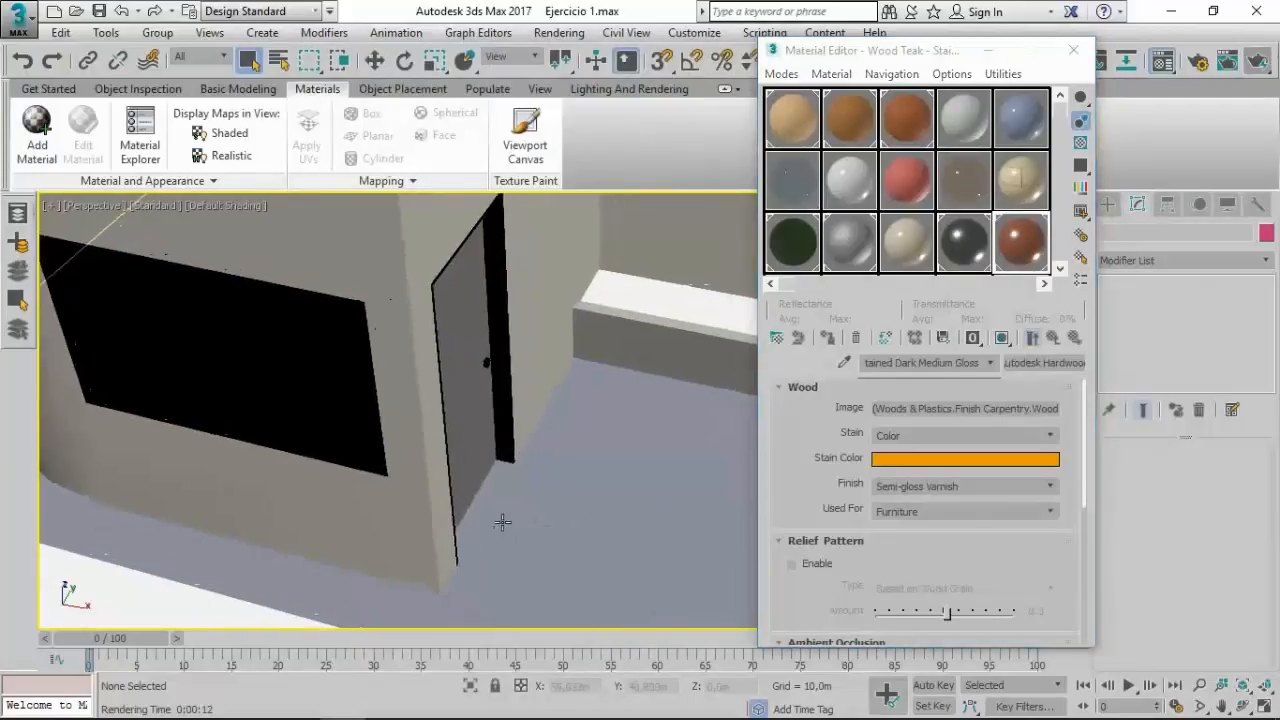
pyautogui.scroll(-5, 509, 510)
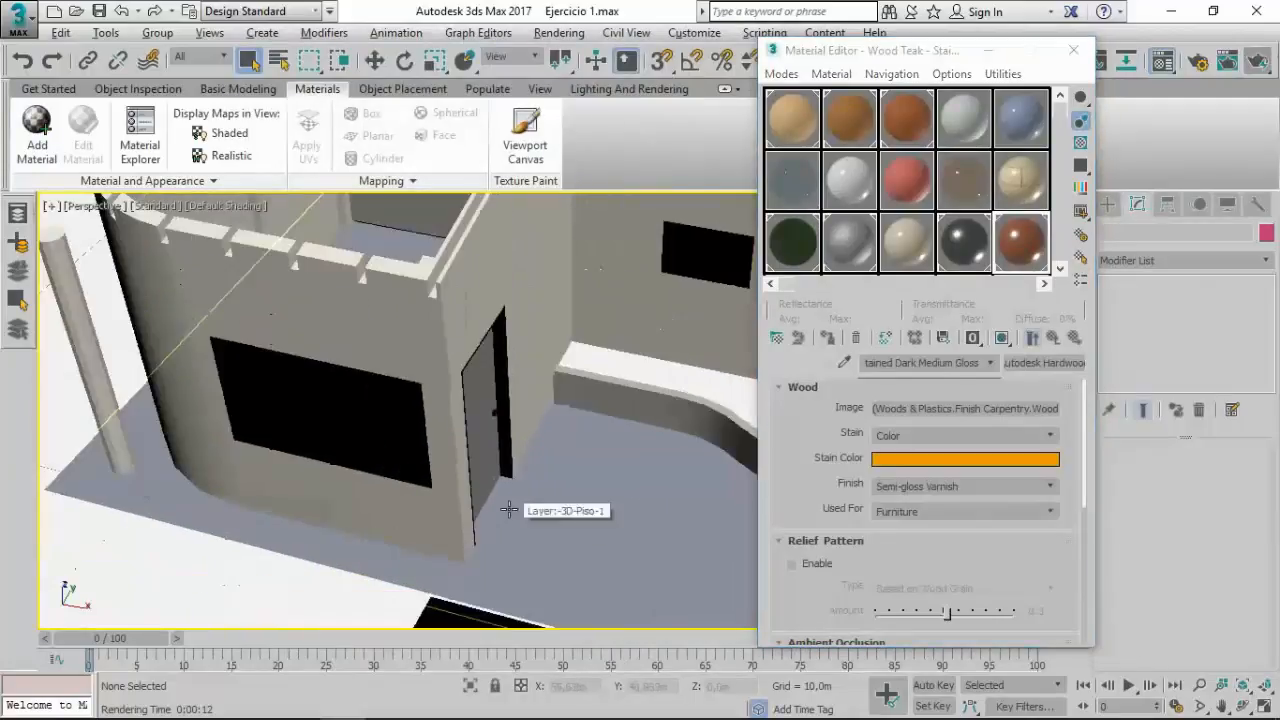
# Step: Load the Glass/Frosted - Clear library material into the last sample slot of the second row, replacing its beige material
pyautogui.click(778, 340)
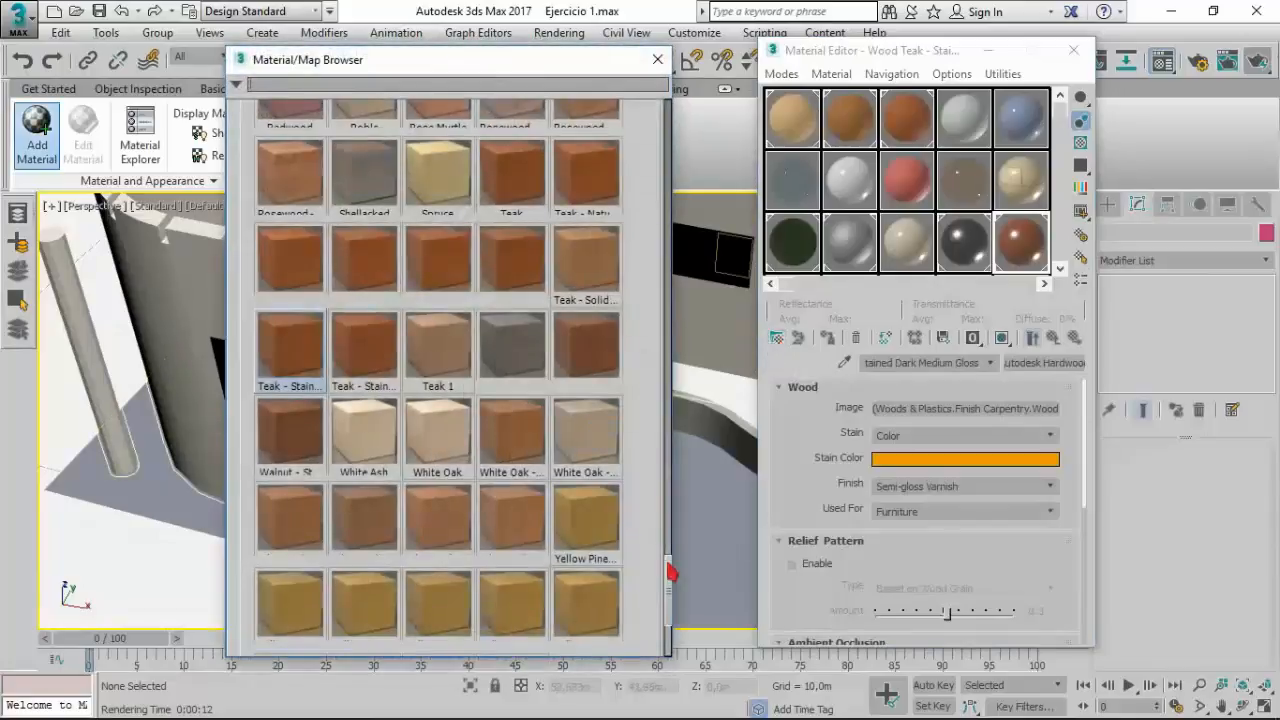
pyautogui.moveTo(670, 572)
pyautogui.mouseDown()
pyautogui.moveTo(674, 215)
pyautogui.moveTo(692, 118)
pyautogui.mouseUp()
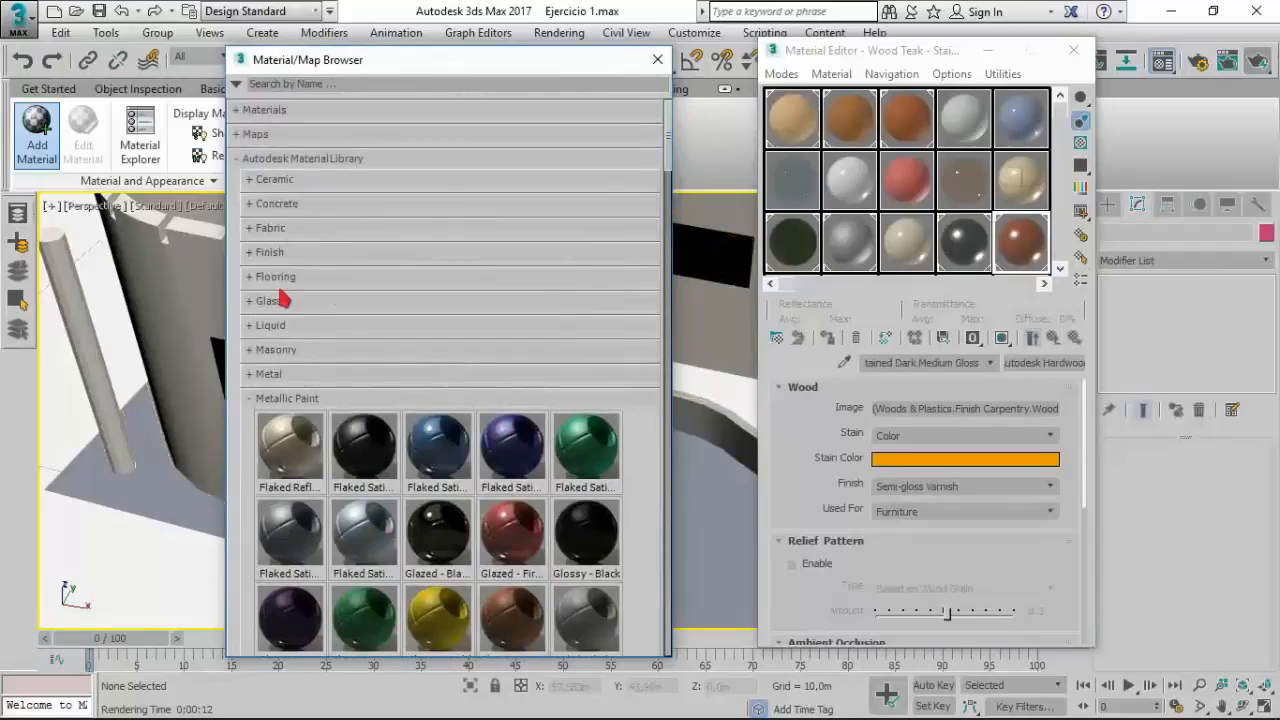
pyautogui.click(251, 304)
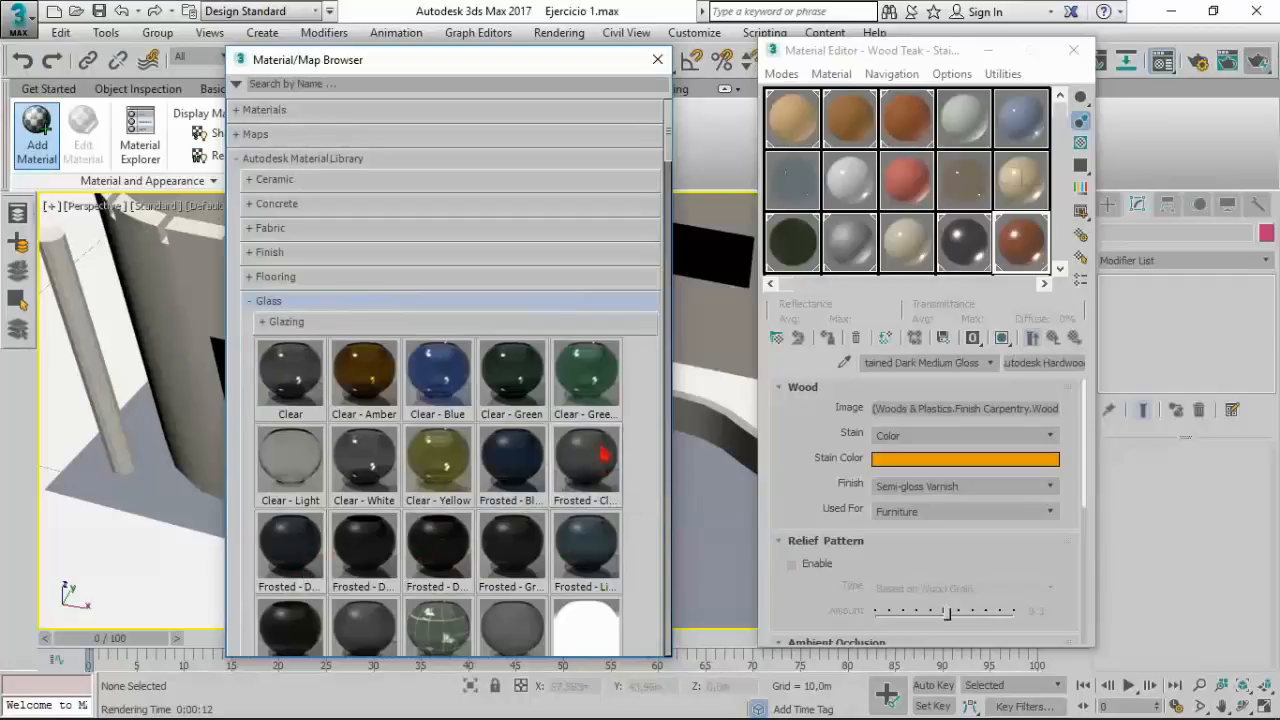
pyautogui.click(595, 465)
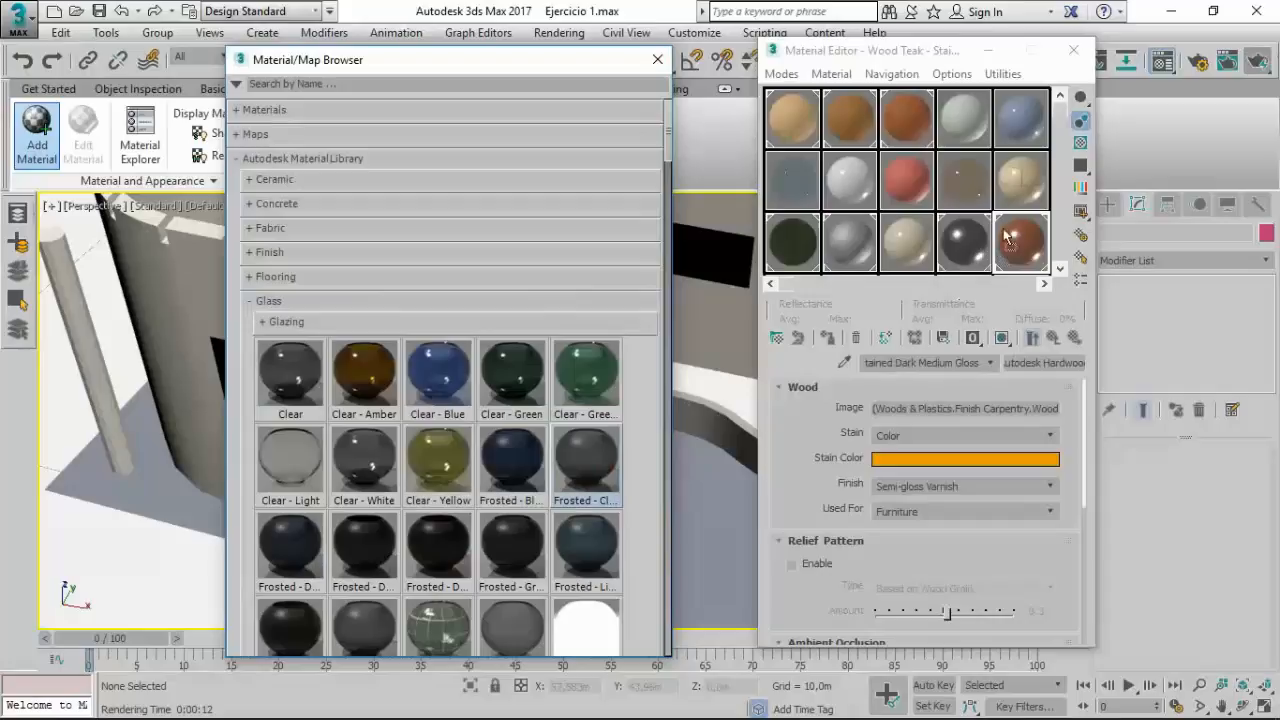
pyautogui.moveTo(1027, 171); pyautogui.dragTo(1027, 173)
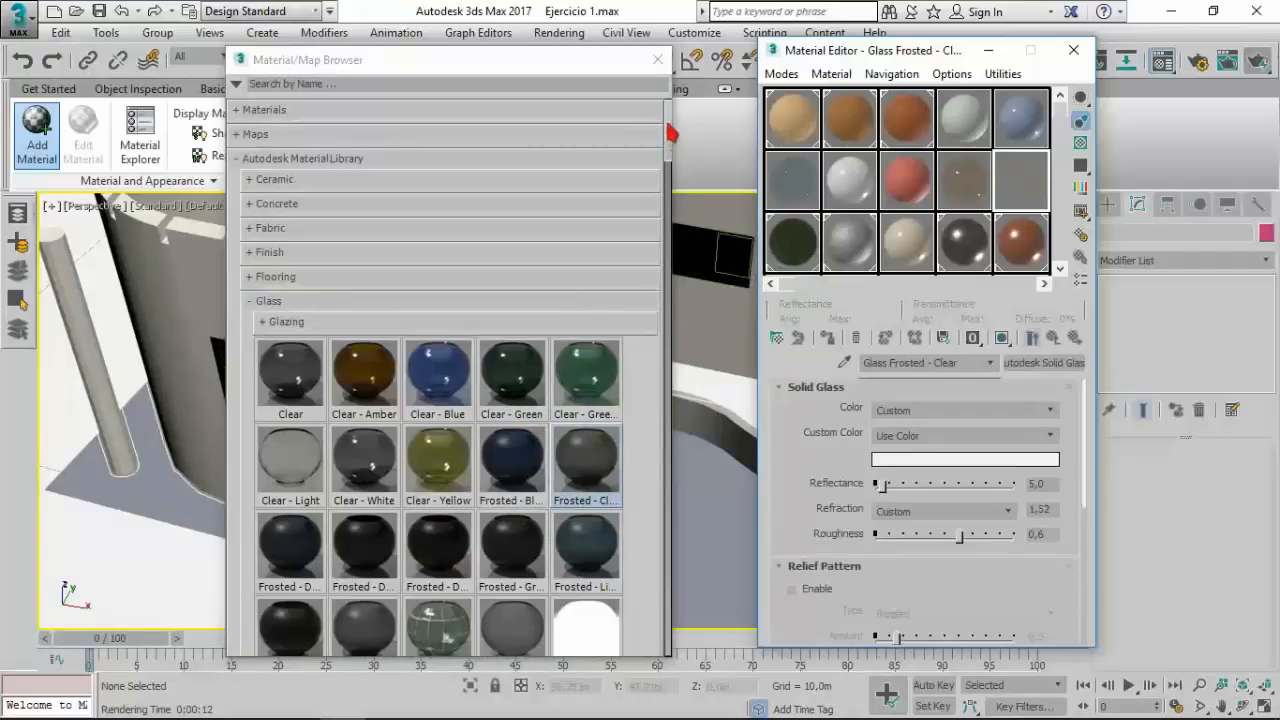
# Step: Load the Glass/Frosted - White library material into the last sample slot of the first row
pyautogui.moveTo(668, 126); pyautogui.dragTo(668, 151)
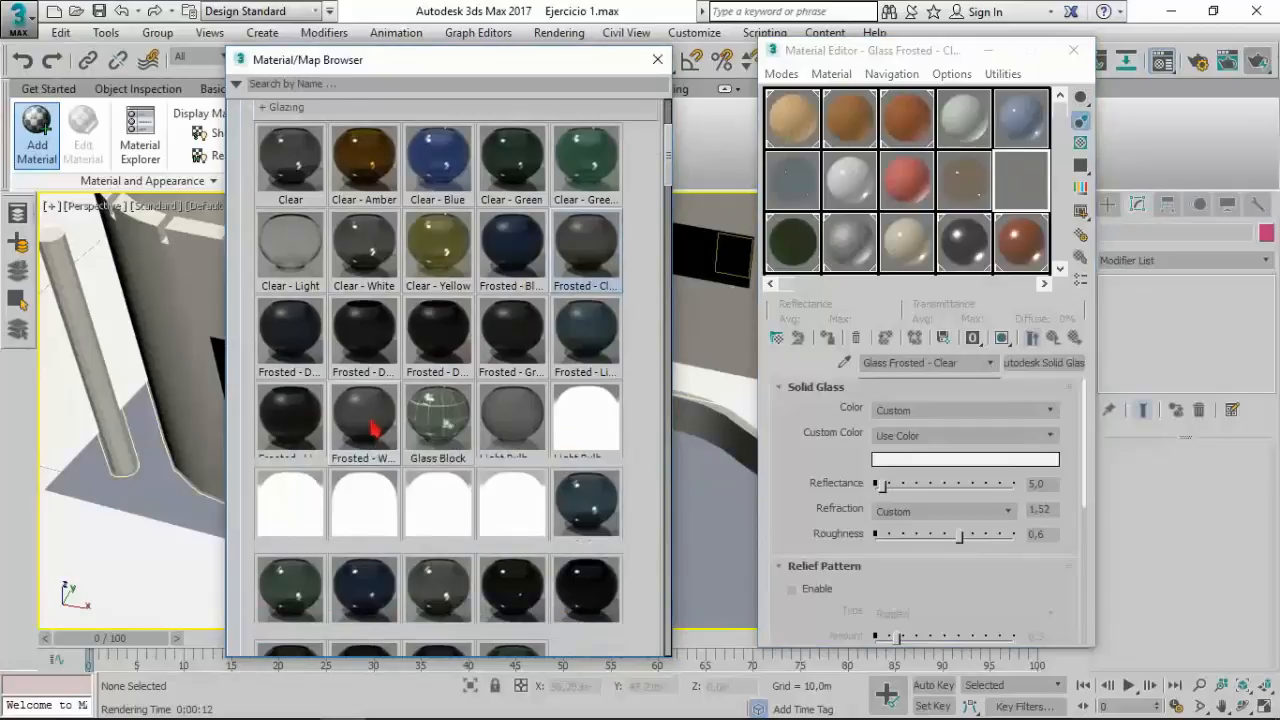
pyautogui.moveTo(373, 428); pyautogui.dragTo(886, 236)
pyautogui.click(1020, 118)
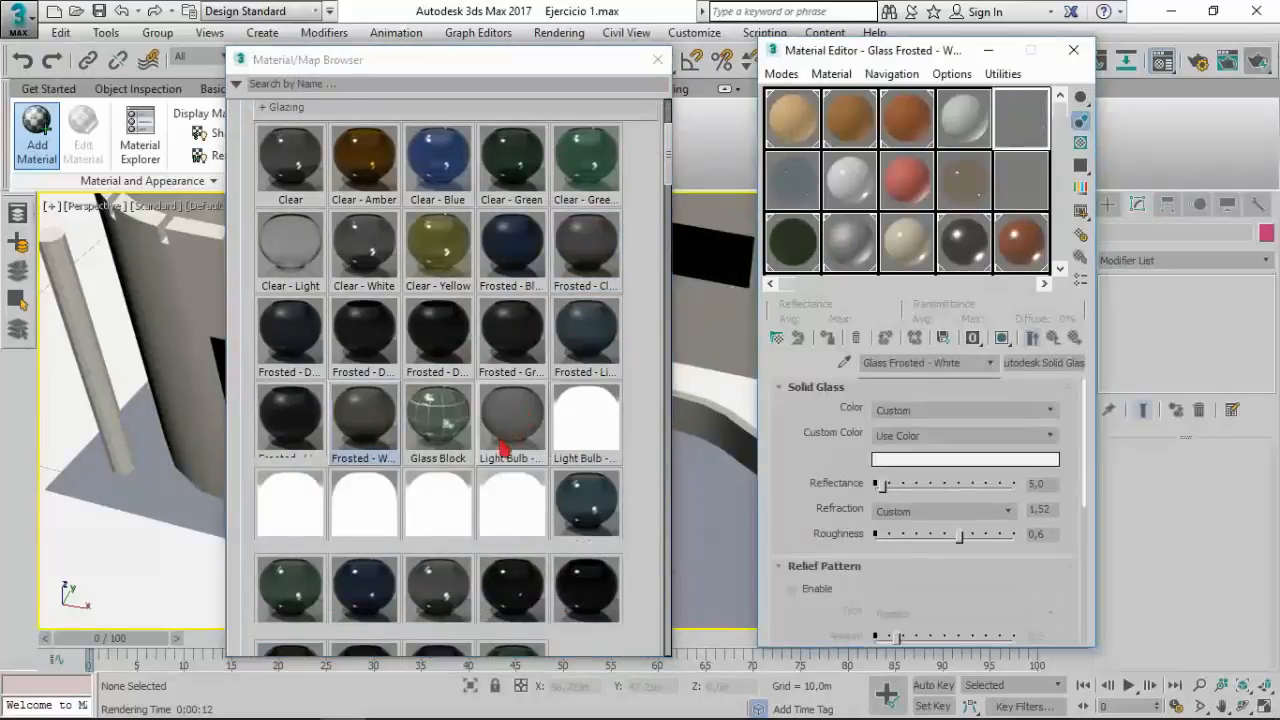
# Step: Load the Glass/Frosted - Light Bronze library material into the fourth sample slot of the first row and assign it to the window panes
pyautogui.click(295, 428)
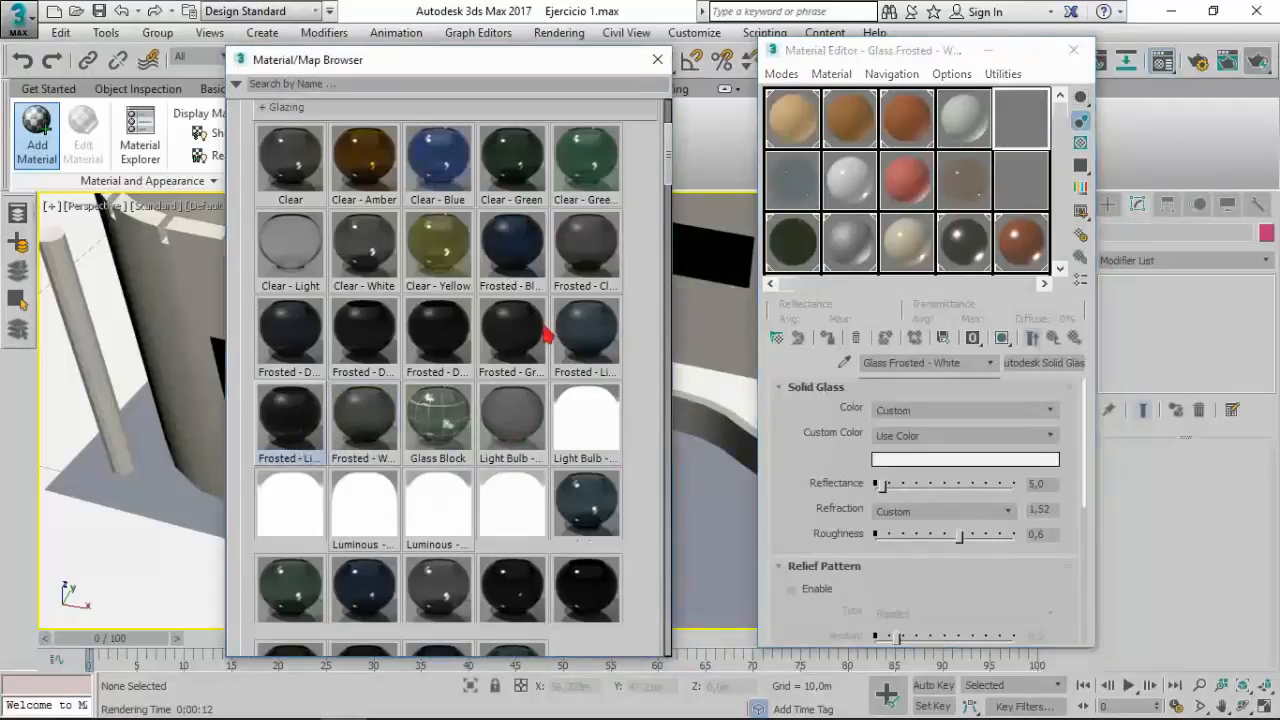
pyautogui.click(966, 116)
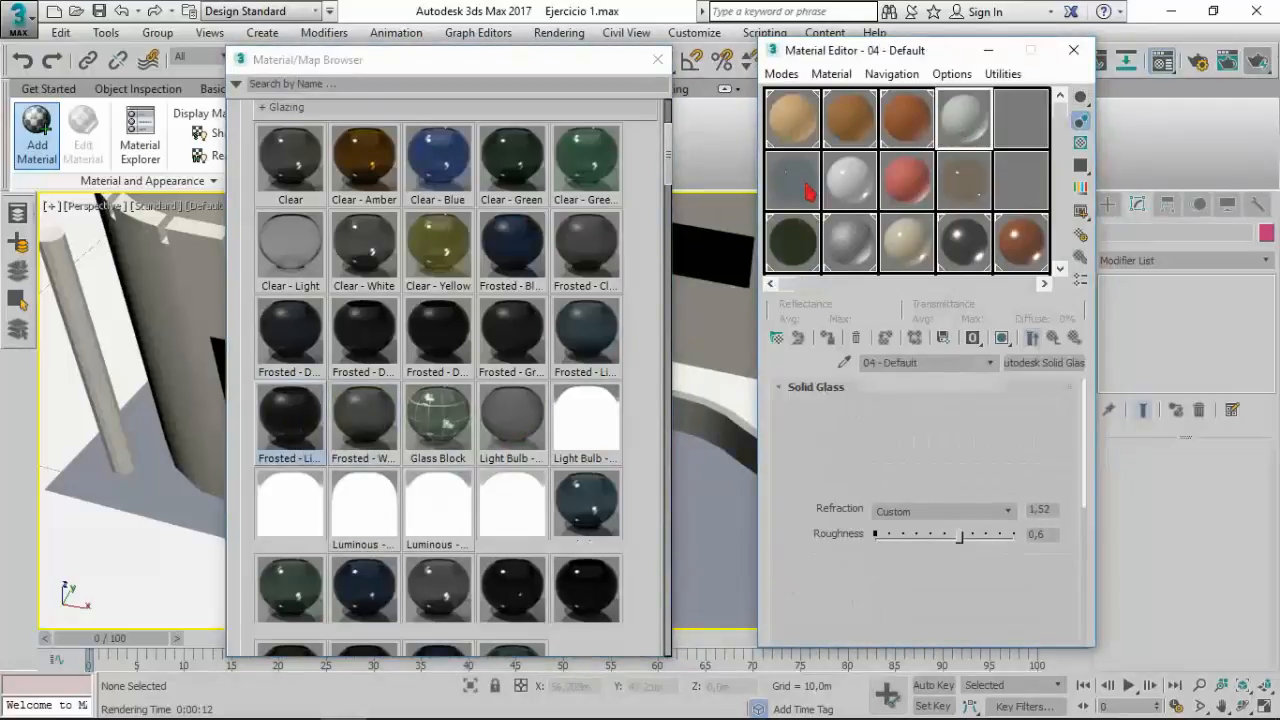
pyautogui.click(657, 59)
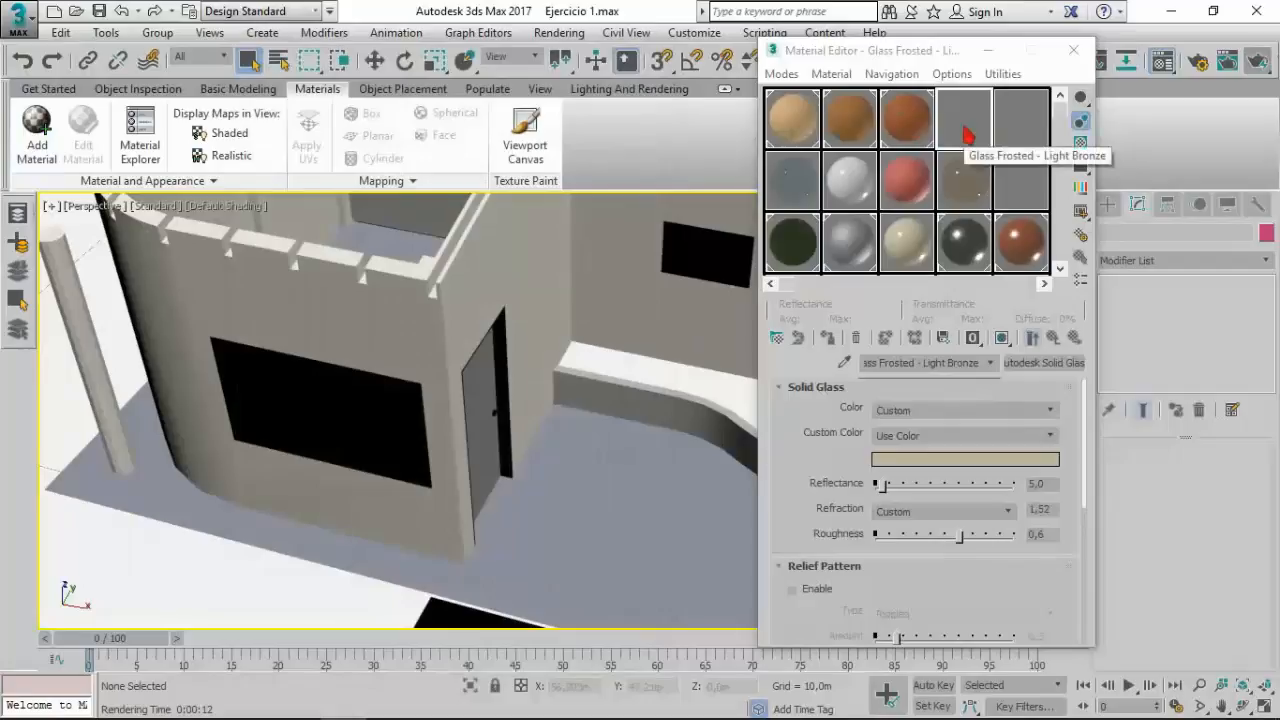
pyautogui.moveTo(965, 133); pyautogui.dragTo(349, 417)
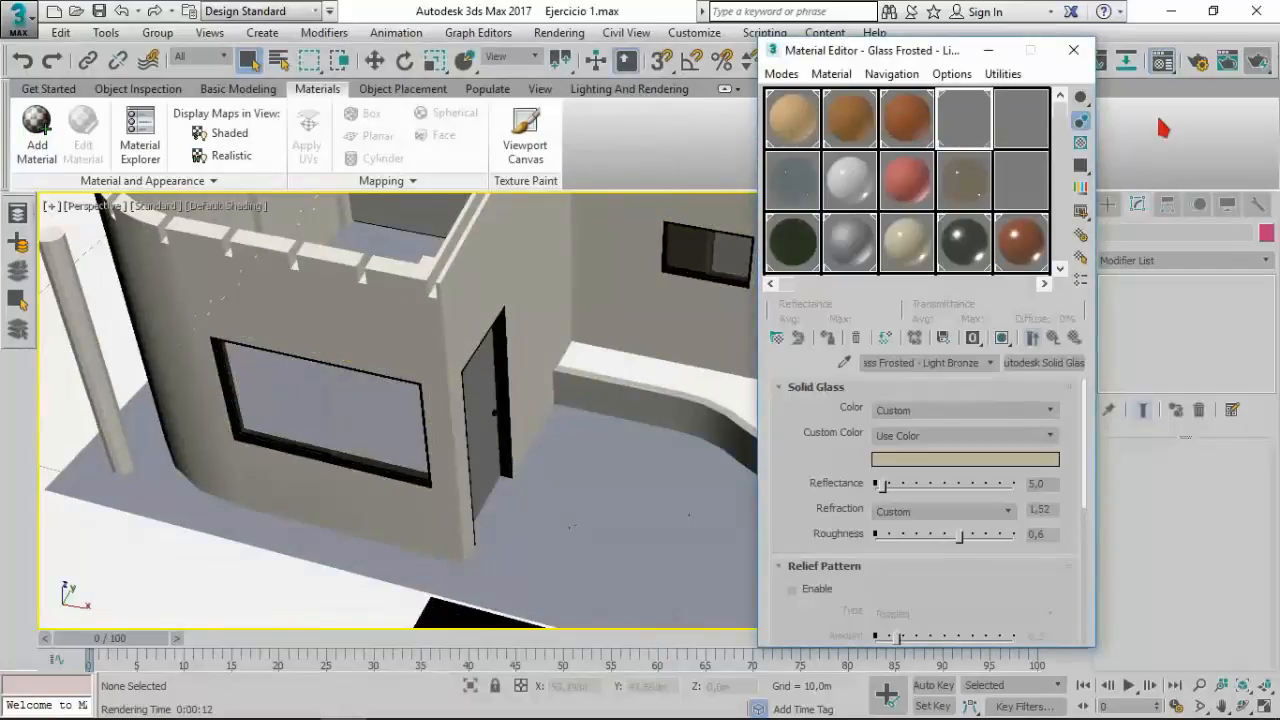
# Step: Run test renders of the glazed windows from the current view and from a lower viewpoint facing the entrance
pyautogui.click(1257, 64)
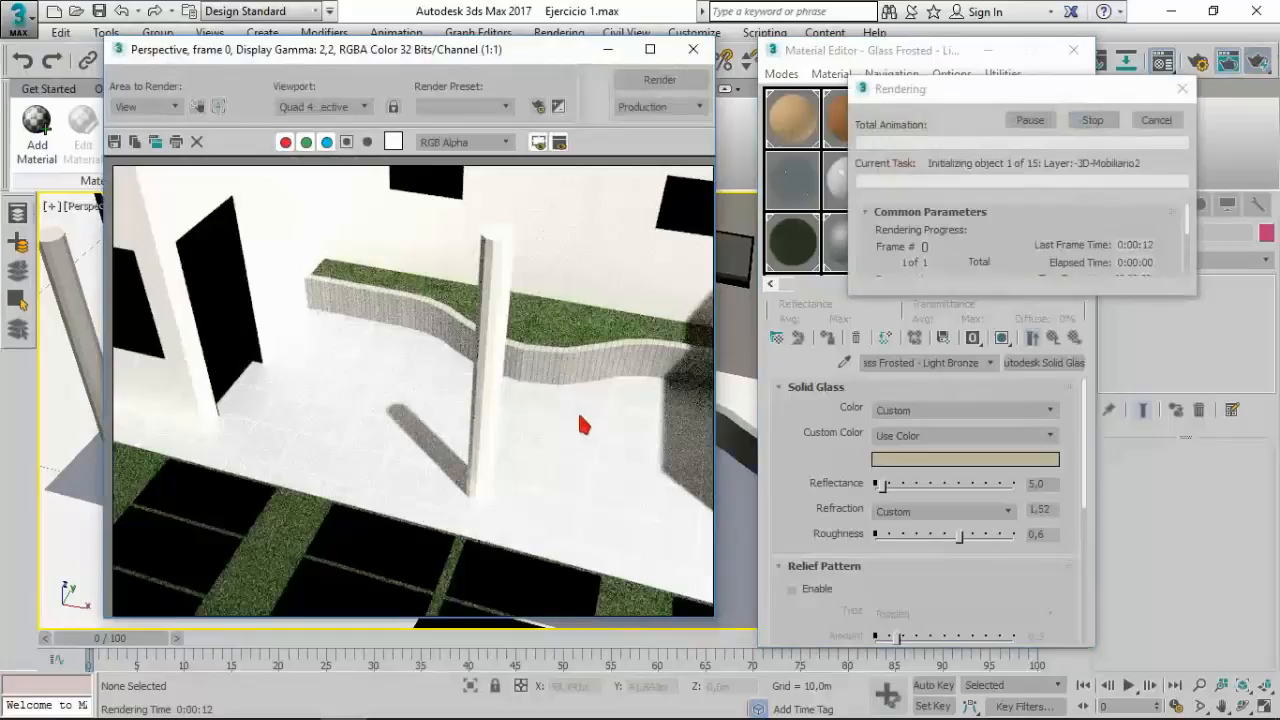
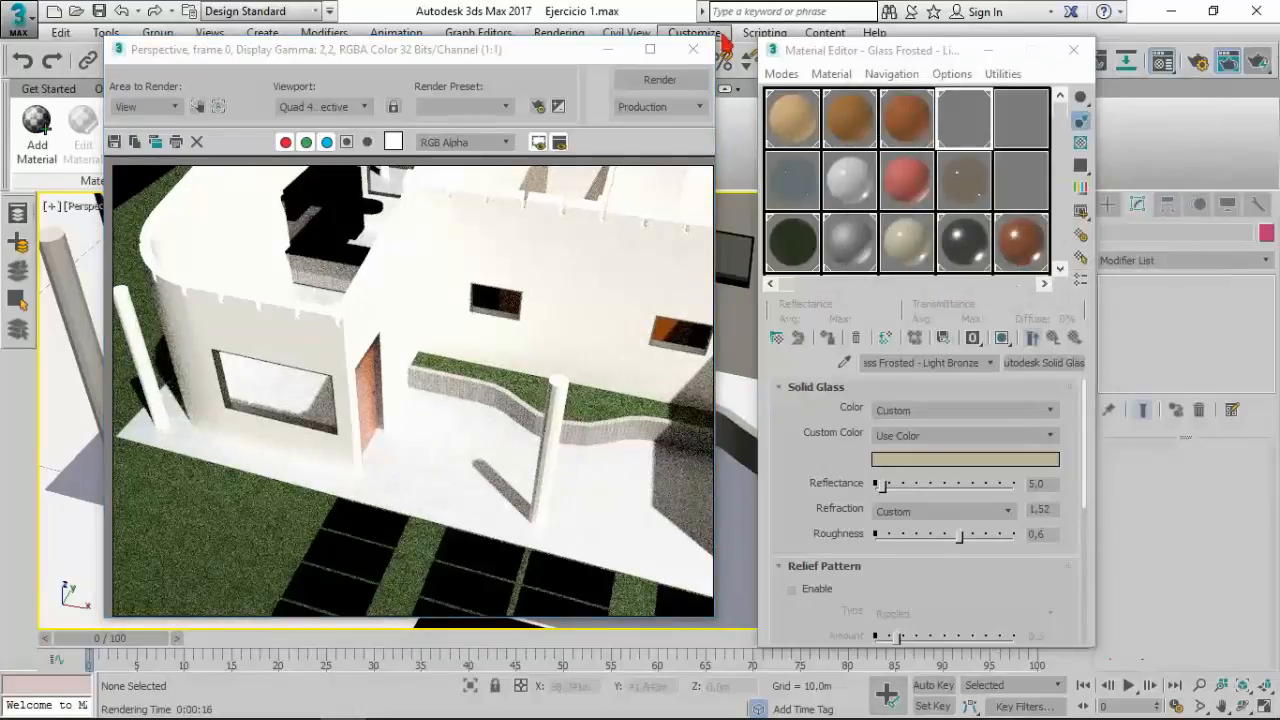
pyautogui.click(693, 49)
pyautogui.click(1240, 706)
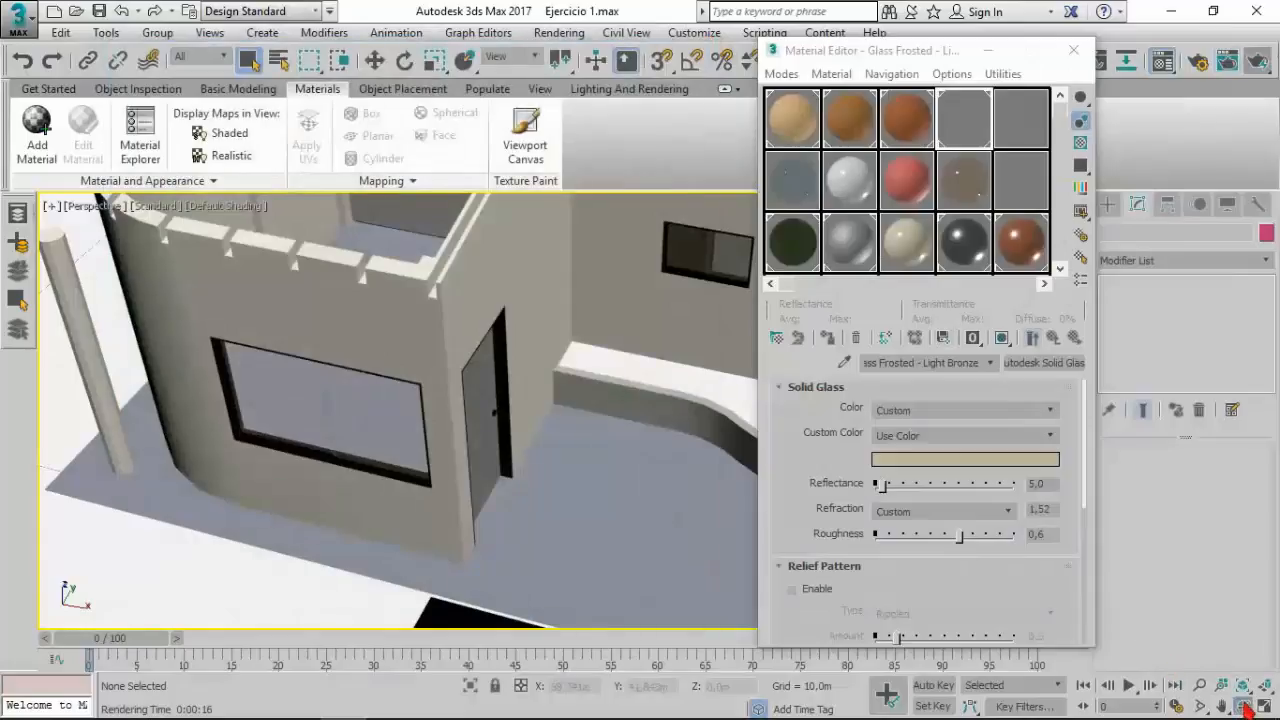
pyautogui.moveTo(457, 437); pyautogui.dragTo(451, 431)
pyautogui.moveTo(482, 386); pyautogui.dragTo(389, 419, button='middle')
pyautogui.press('Escape')
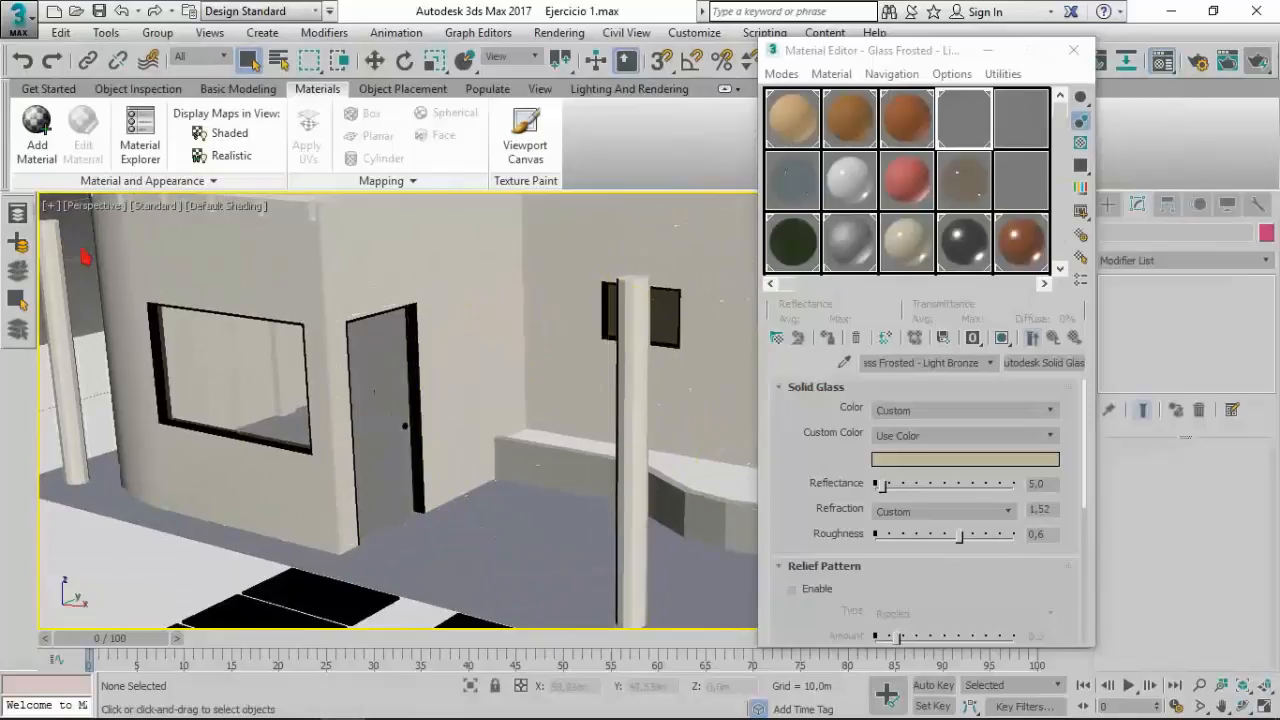
pyautogui.click(1254, 64)
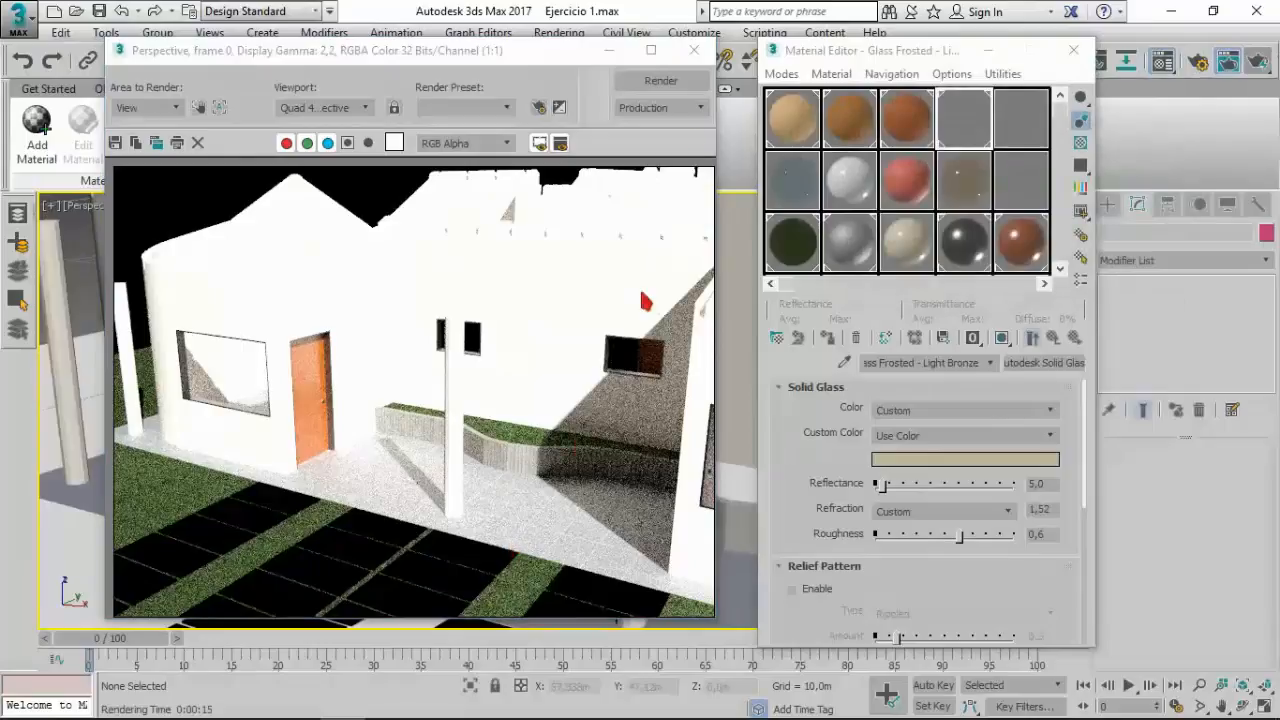
pyautogui.click(694, 50)
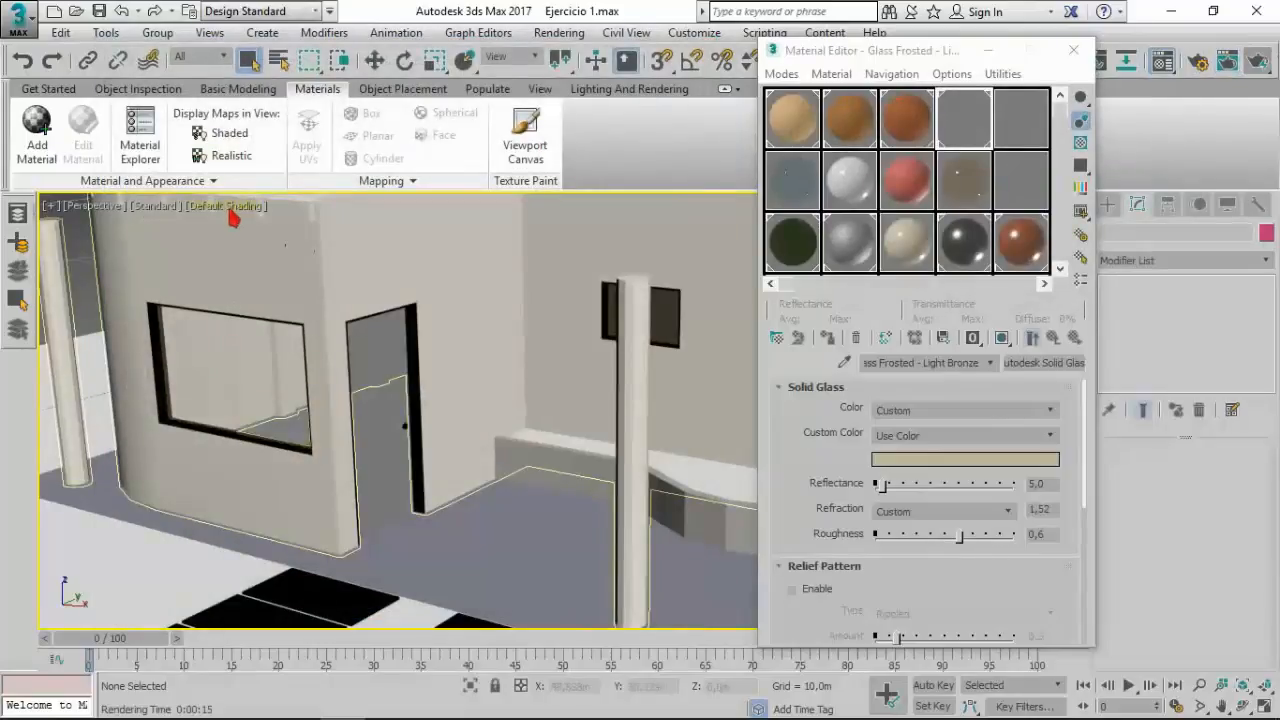
# Step: Load the Concrete/Cast-In-Place Exposed Aggregate - Recessed library material into the first sample slot of the second row
pyautogui.click(225, 201)
pyautogui.click(443, 423)
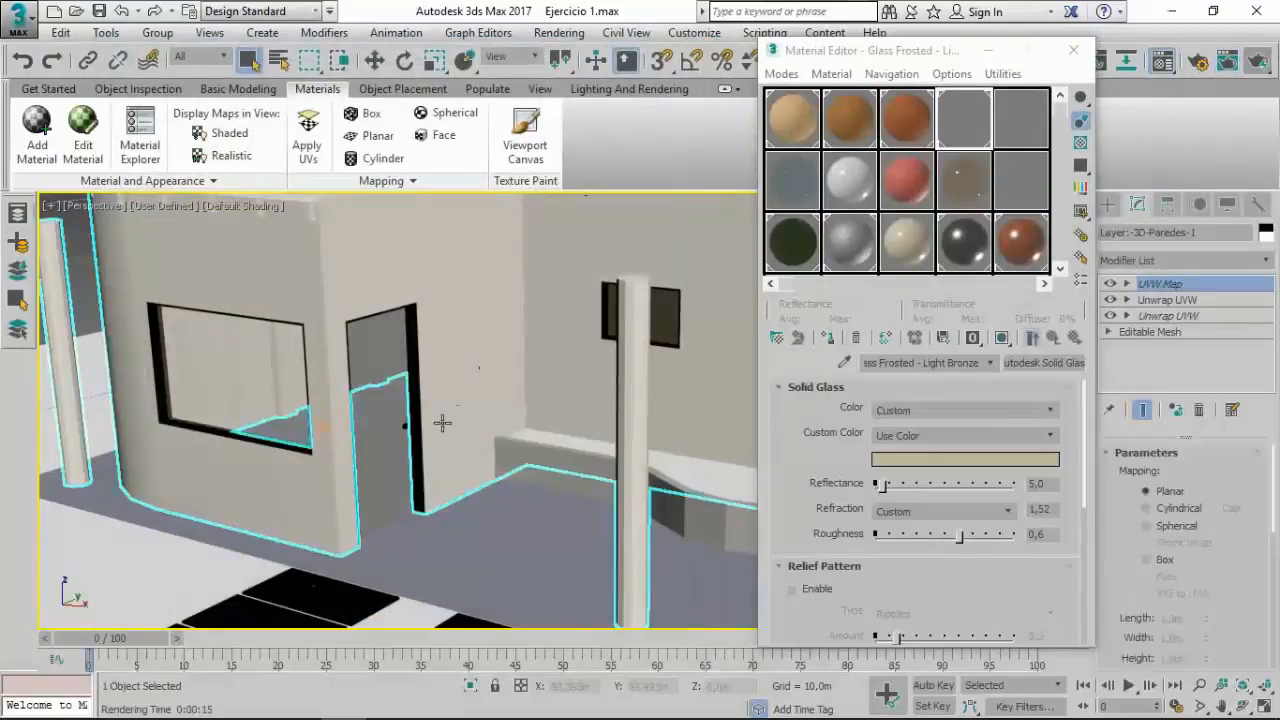
pyautogui.moveTo(443, 423); pyautogui.dragTo(471, 314, button='middle')
pyautogui.scroll(-3, 473, 346)
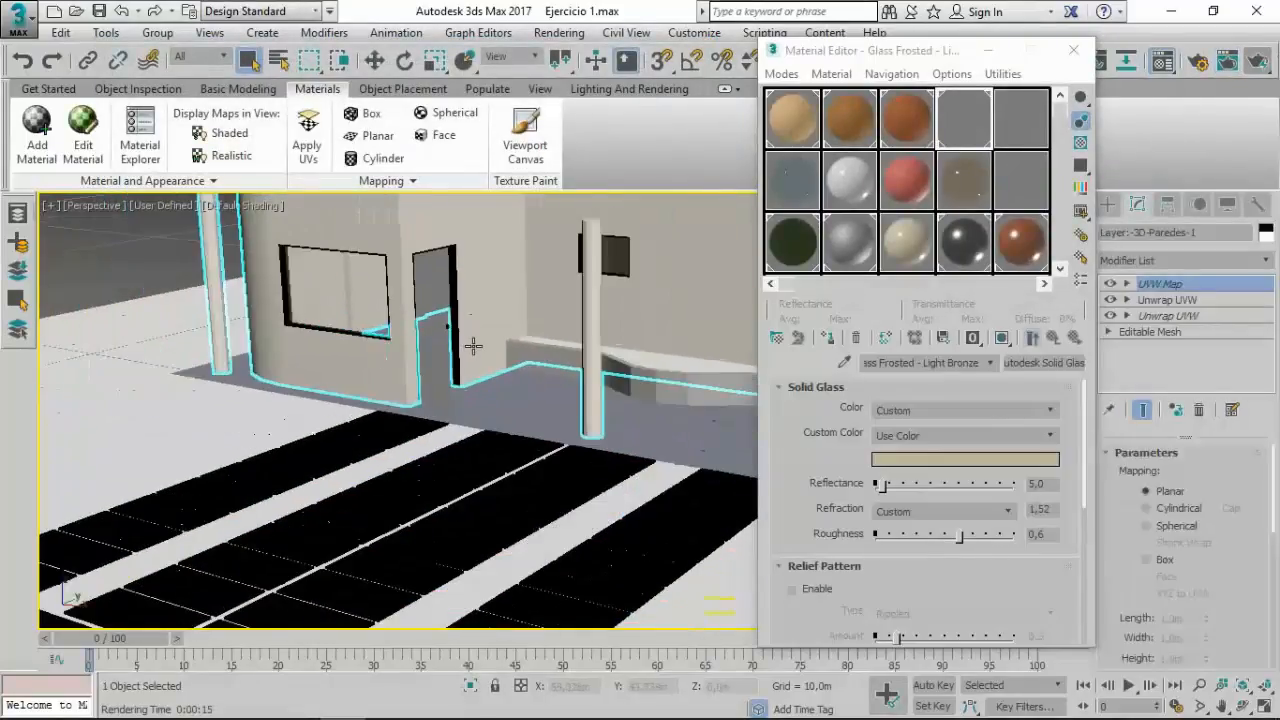
pyautogui.scroll(-5, 473, 346)
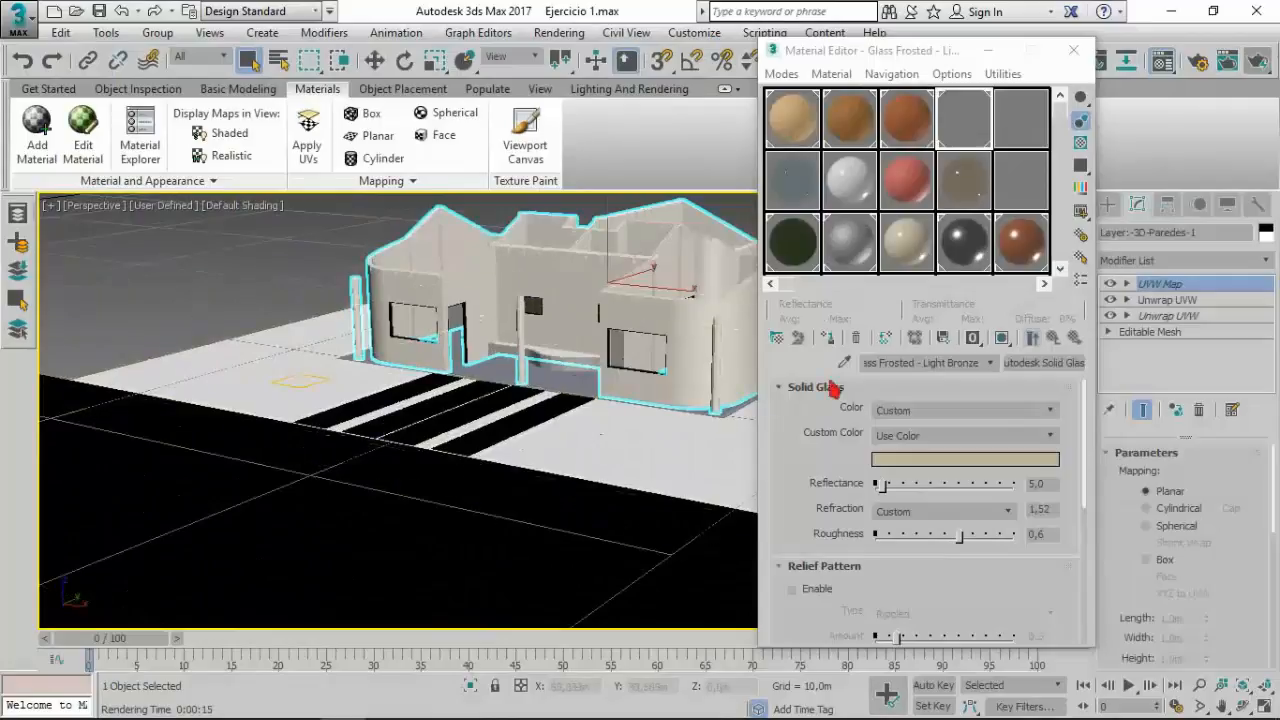
pyautogui.click(777, 339)
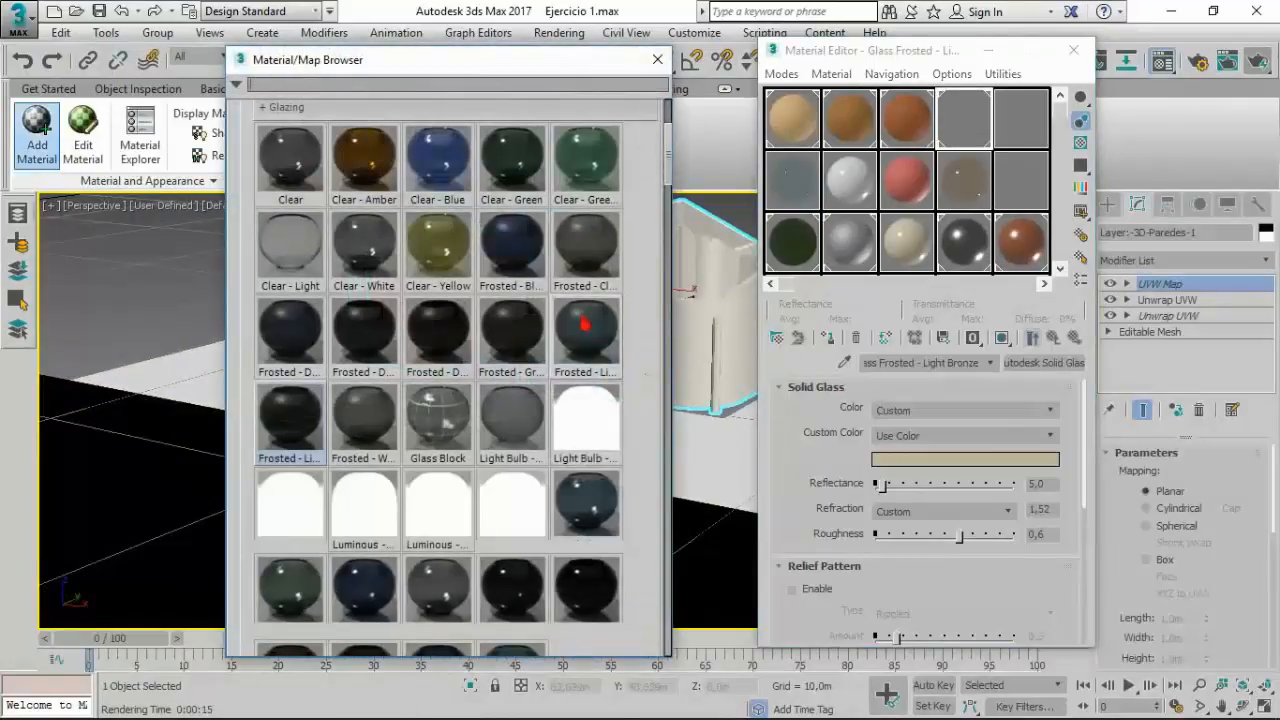
pyautogui.moveTo(446, 75); pyautogui.dragTo(482, 65)
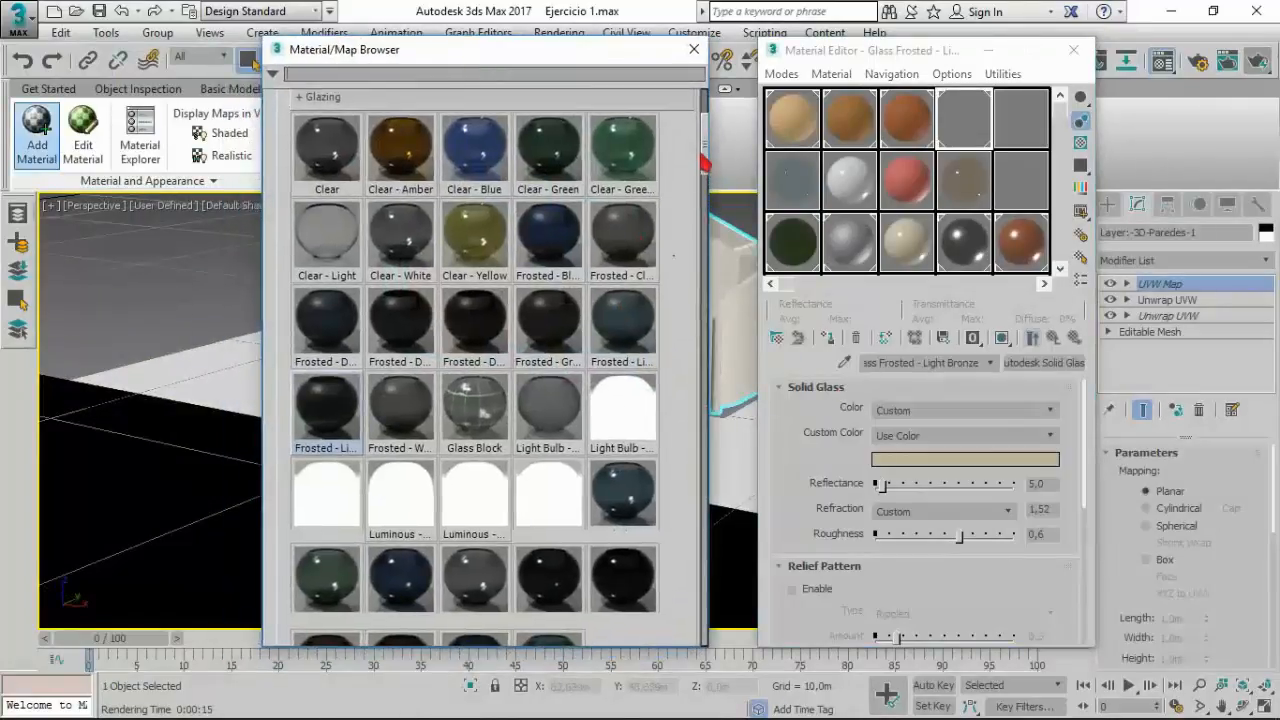
pyautogui.scroll(5, 710, 147)
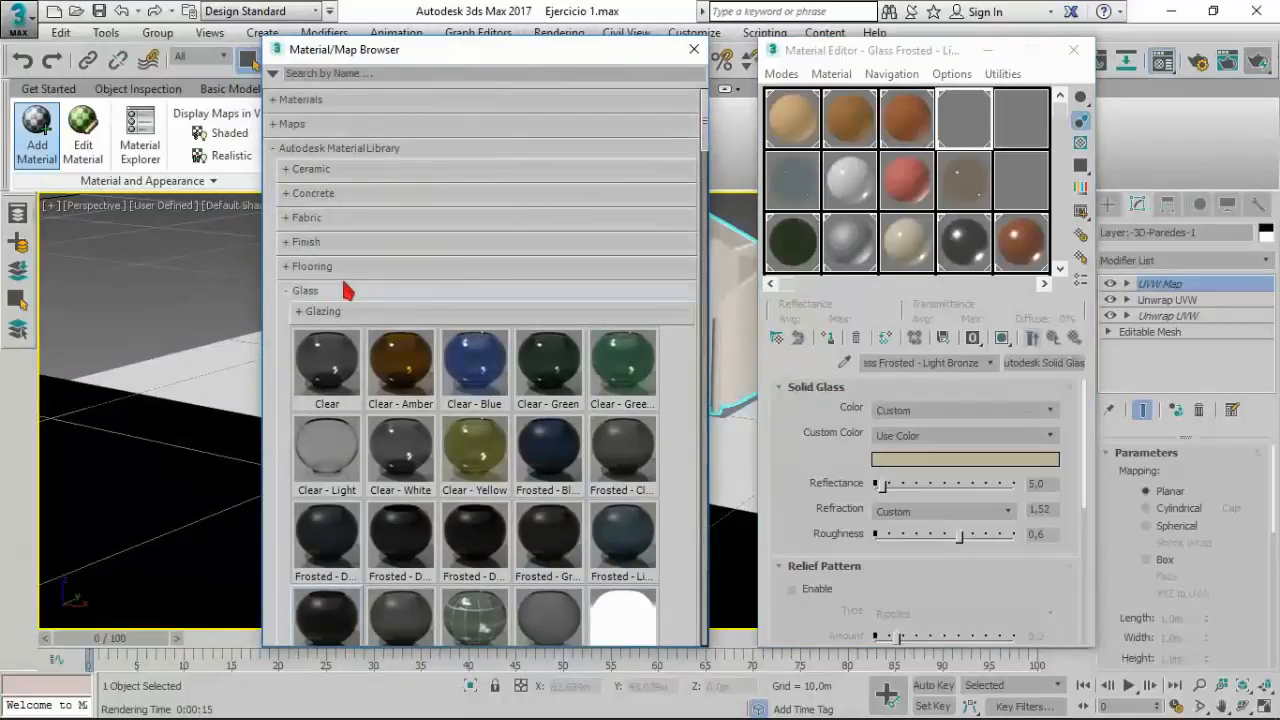
pyautogui.click(295, 293)
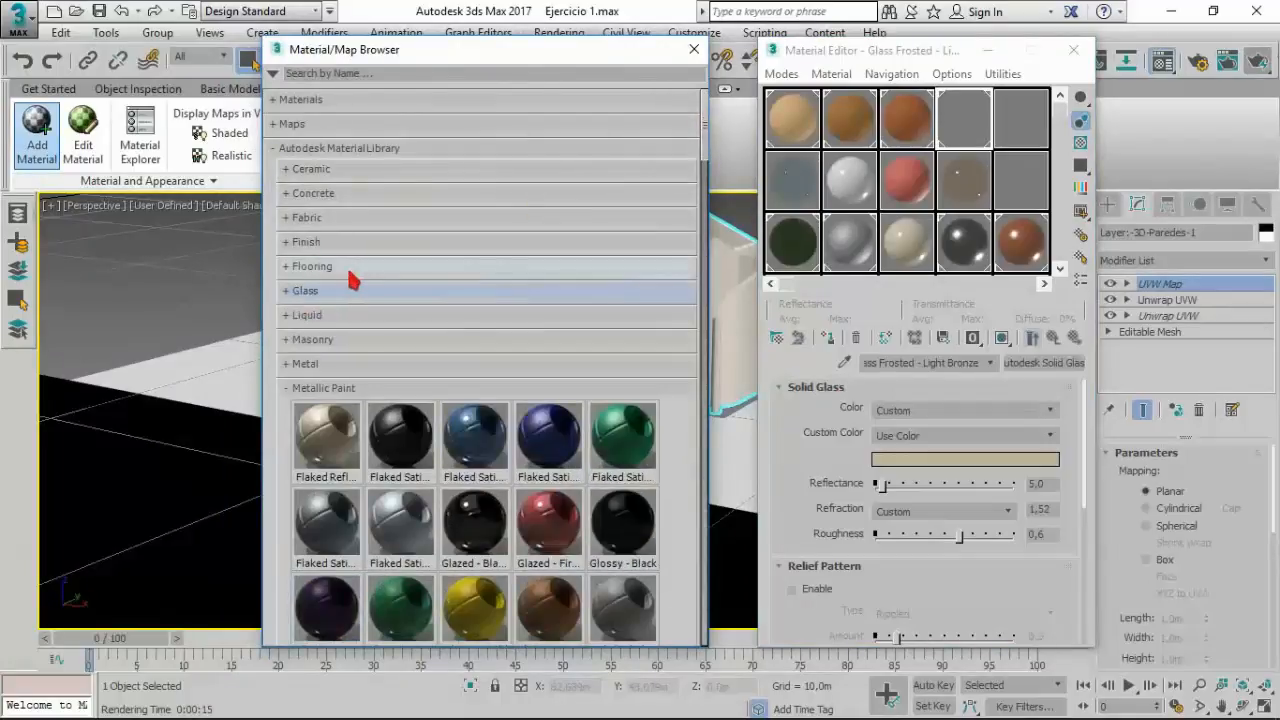
pyautogui.click(288, 198)
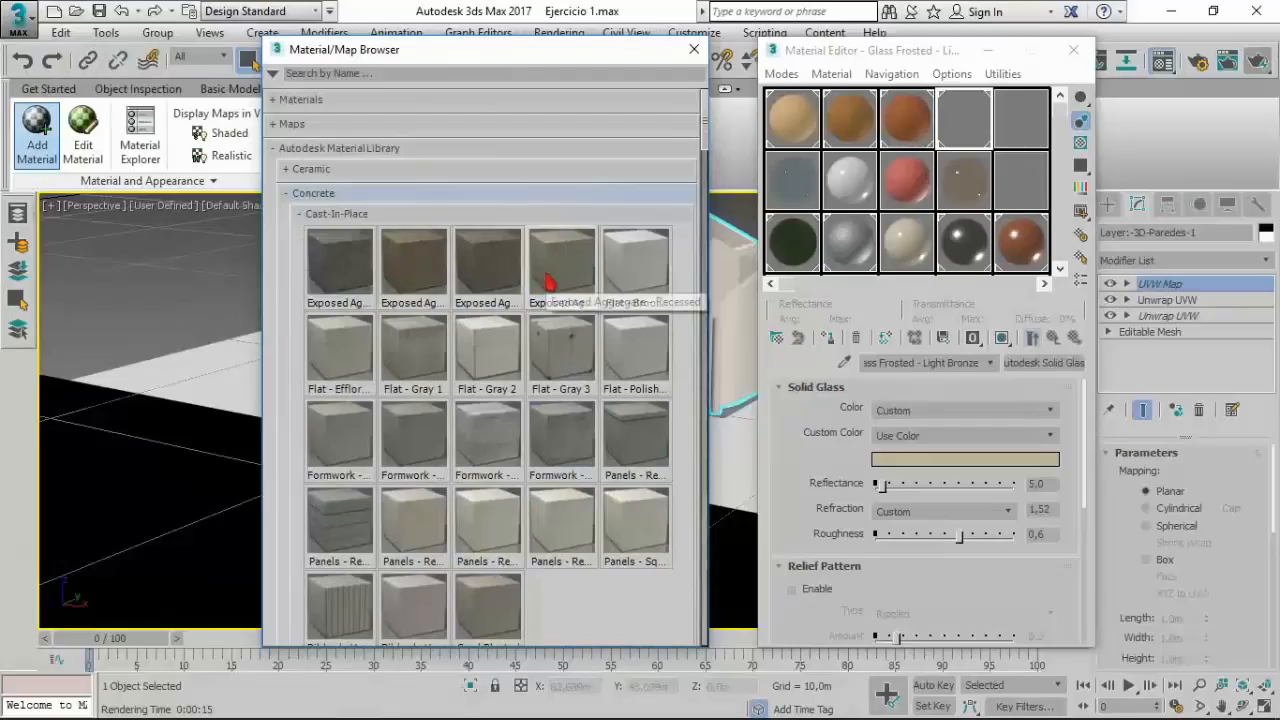
pyautogui.moveTo(548, 283); pyautogui.dragTo(785, 235)
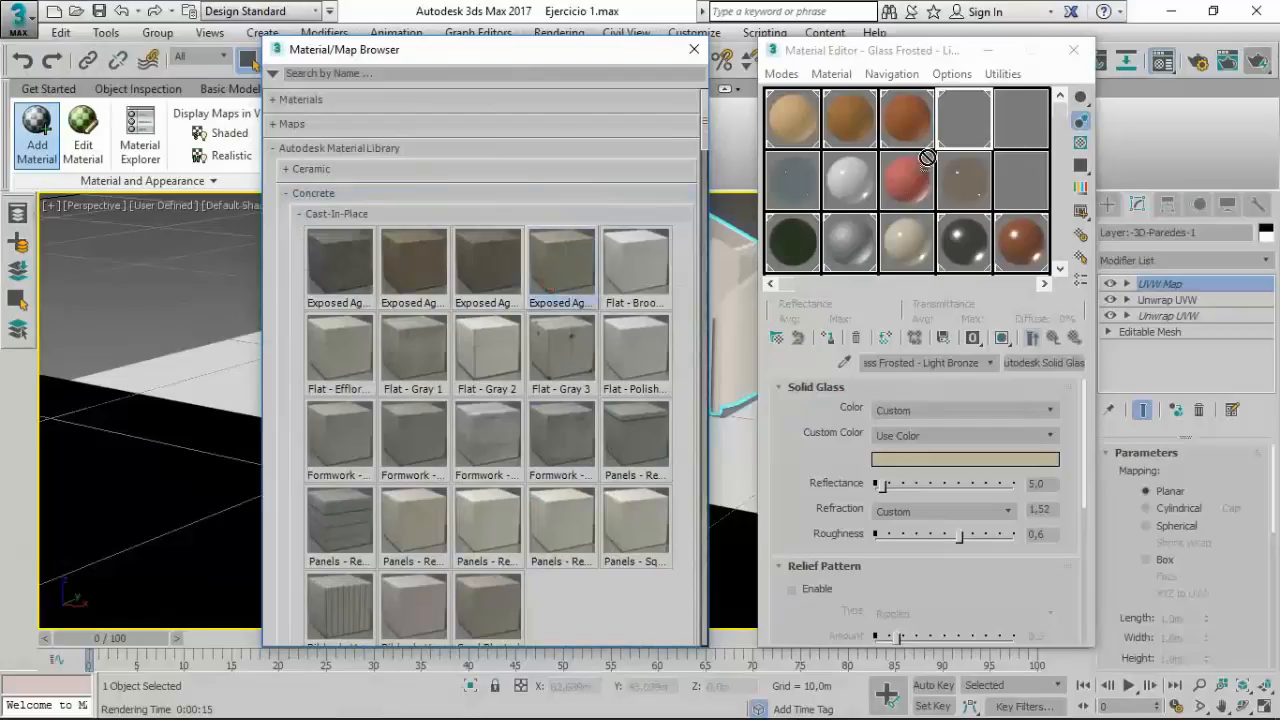
pyautogui.click(792, 187)
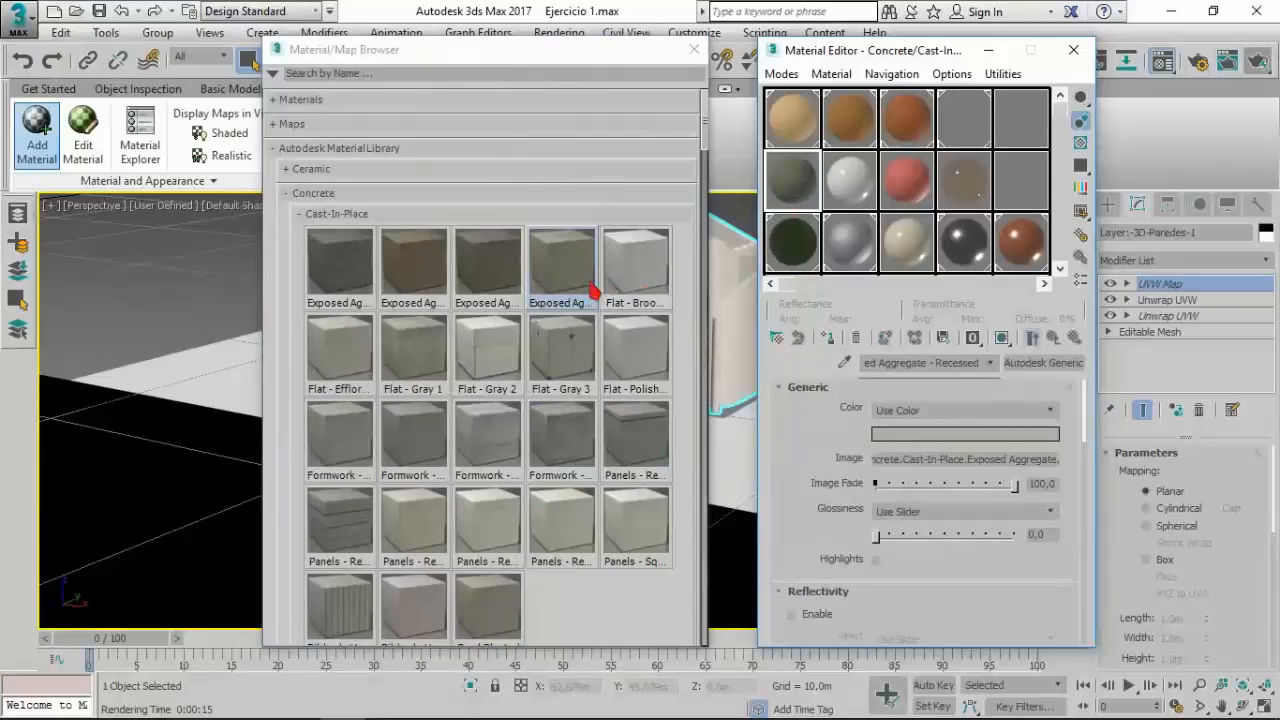
# Step: Load the Sitework/Aggregate - High library material into the second sample slot of the second row
pyautogui.moveTo(705, 128)
pyautogui.mouseDown()
pyautogui.moveTo(720, 338)
pyautogui.moveTo(720, 323)
pyautogui.mouseUp()
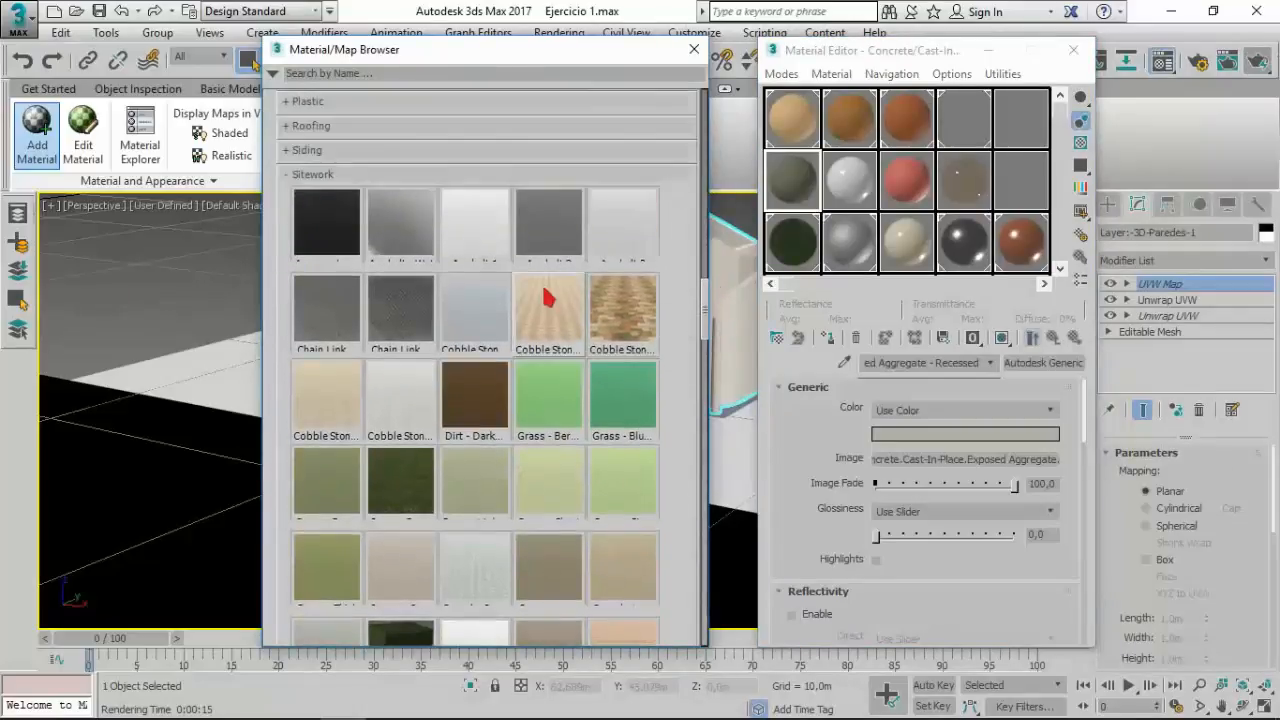
pyautogui.click(325, 228)
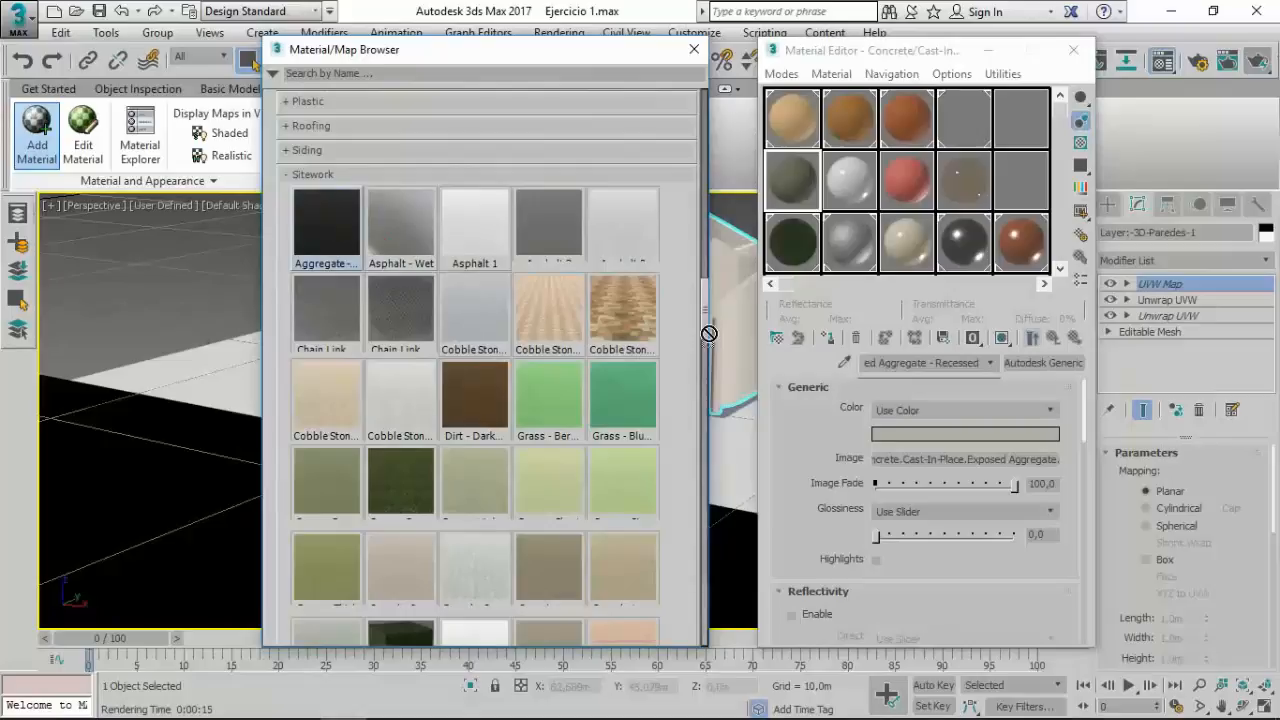
pyautogui.click(845, 190)
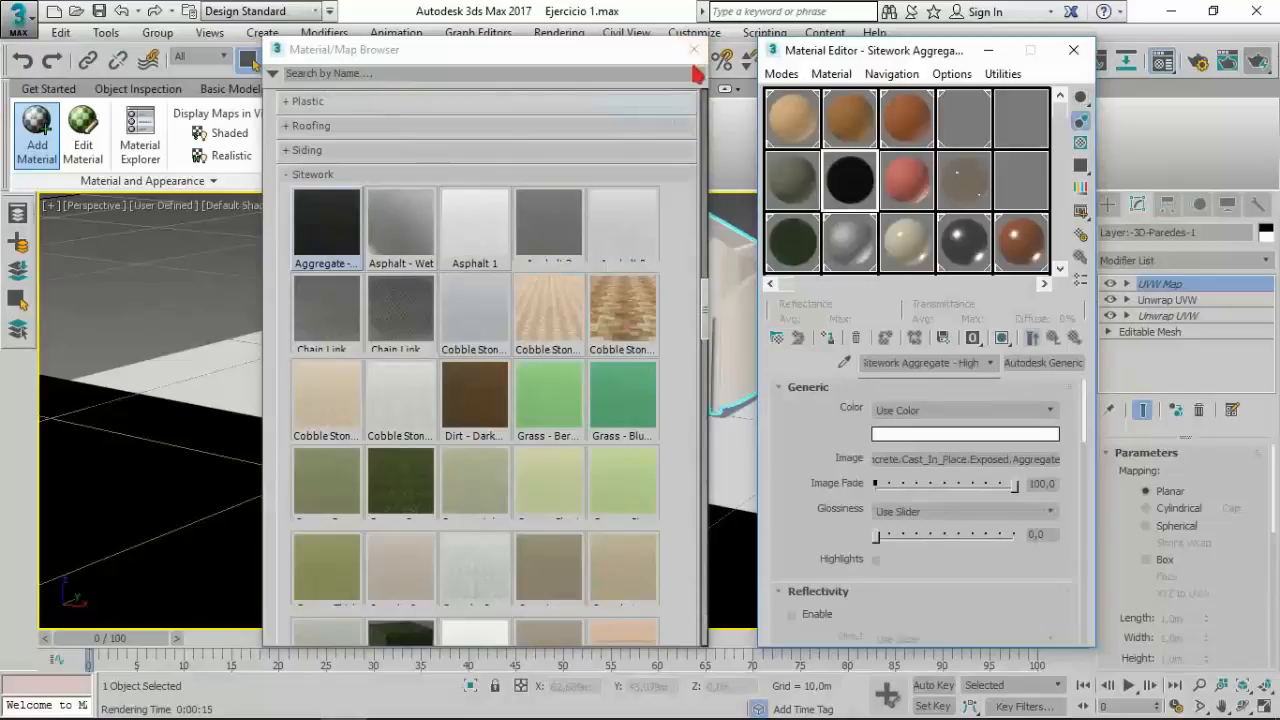
# Step: Assign the recessed aggregate concrete to the driveway slabs and sidewalk and the Sitework aggregate to the road, checking with a test render
pyautogui.click(693, 49)
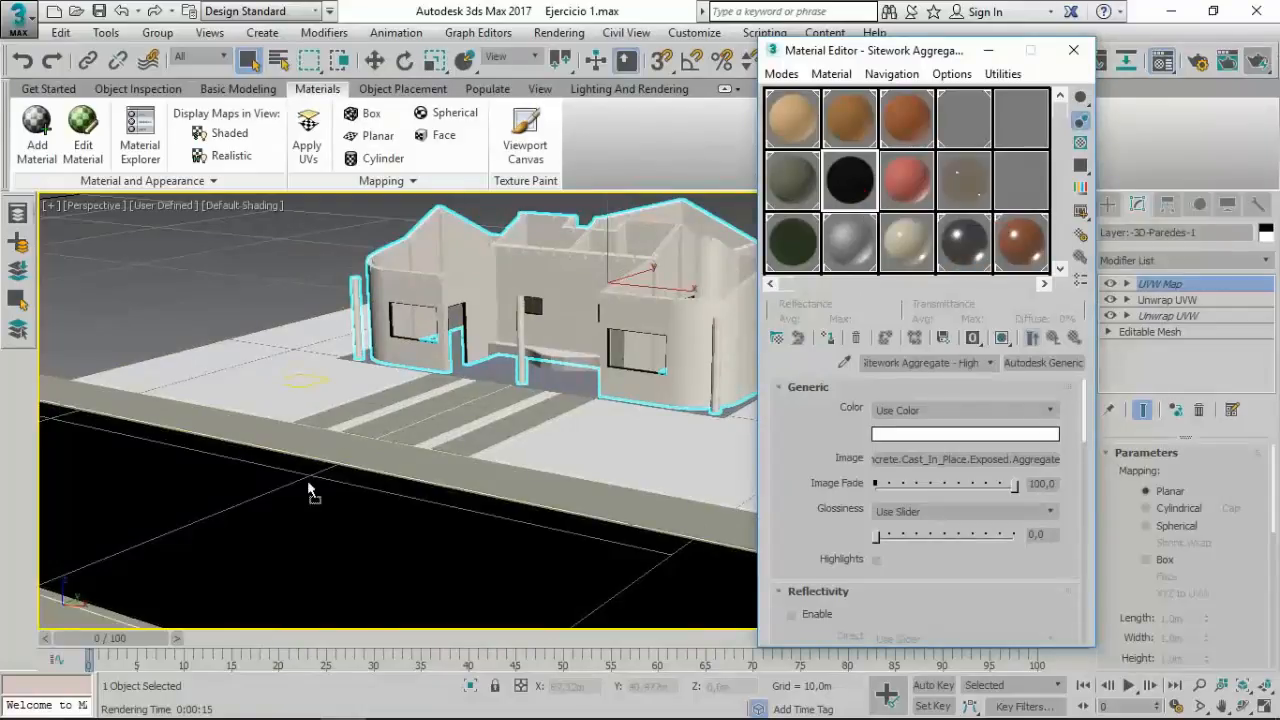
pyautogui.moveTo(437, 477); pyautogui.dragTo(401, 531, button='middle')
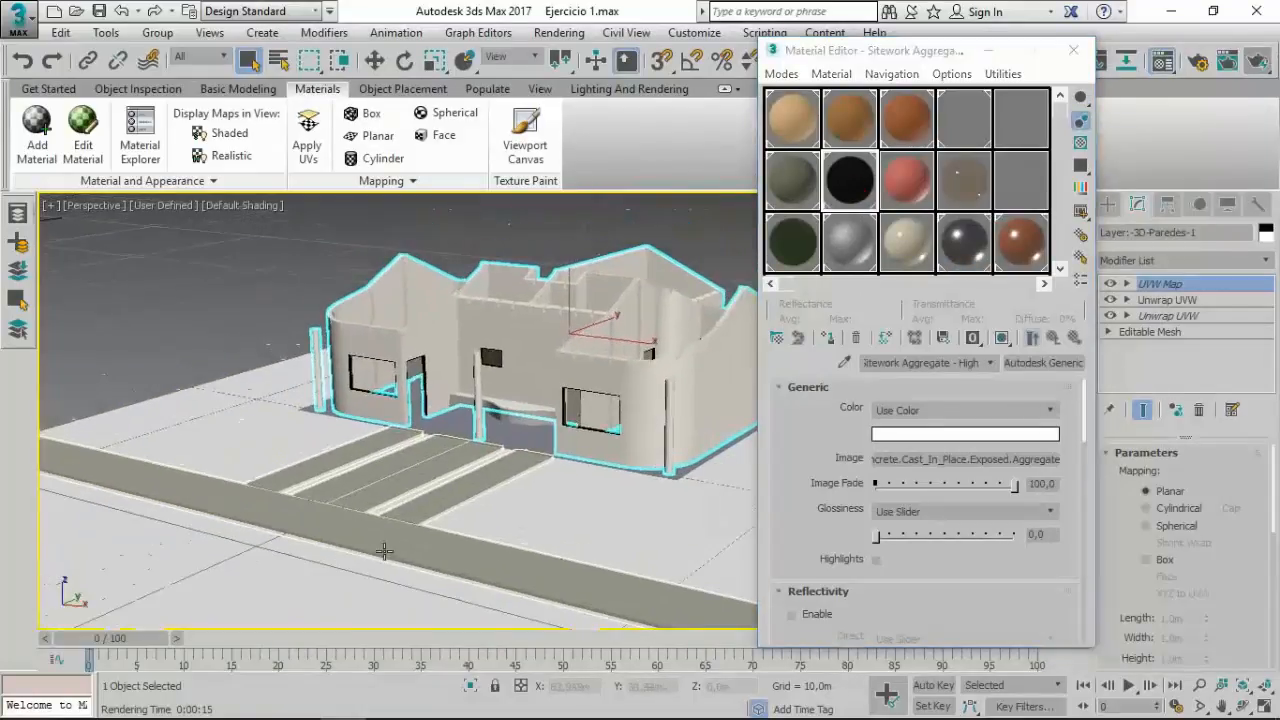
pyautogui.scroll(6, 400, 537)
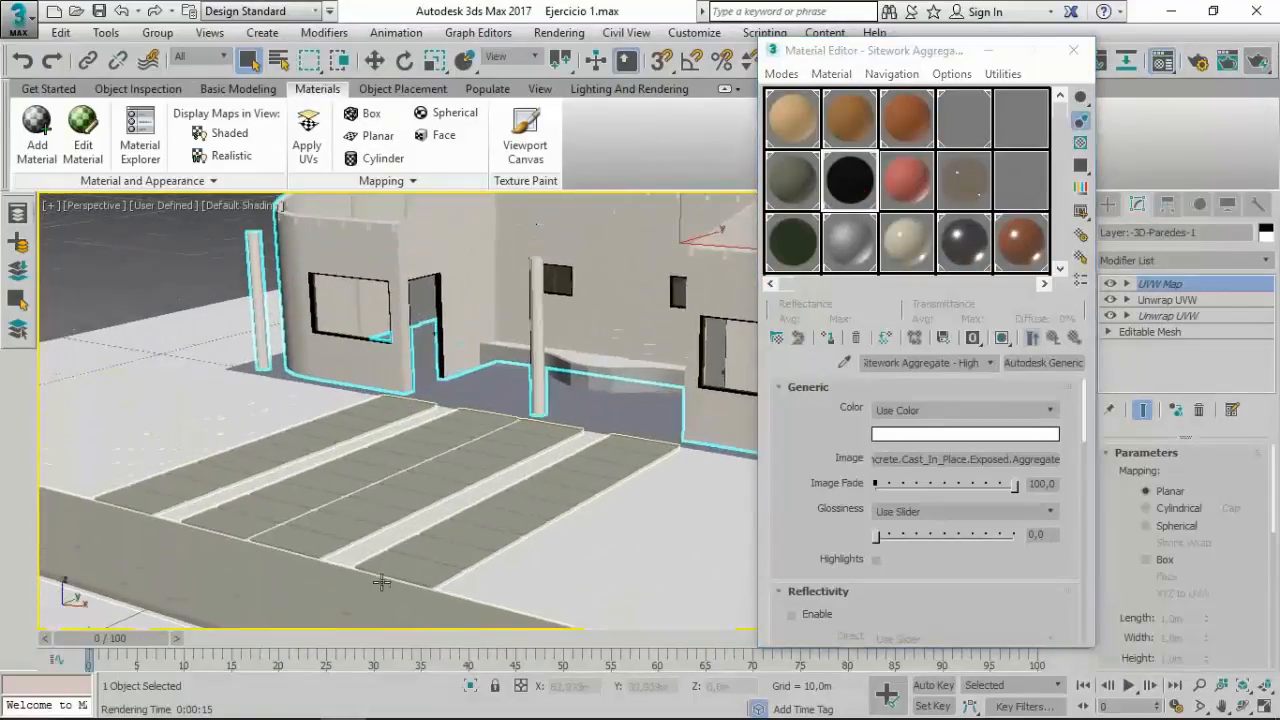
pyautogui.scroll(-3, 382, 540)
pyautogui.moveTo(373, 547); pyautogui.dragTo(322, 541, button='middle')
pyautogui.click(1257, 63)
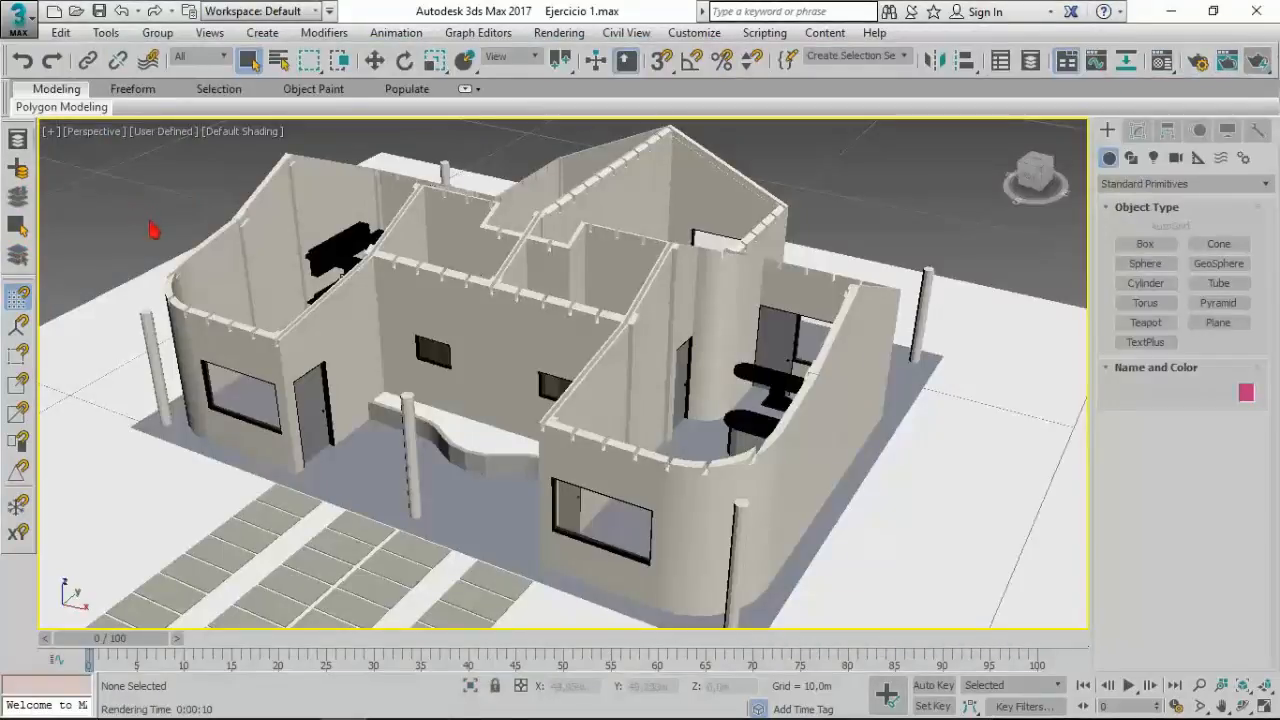
# Step: Turn on the visibility of the -3D-Vigas, -3D-Pérgolas and -3D-Correas layers
pyautogui.click(19, 142)
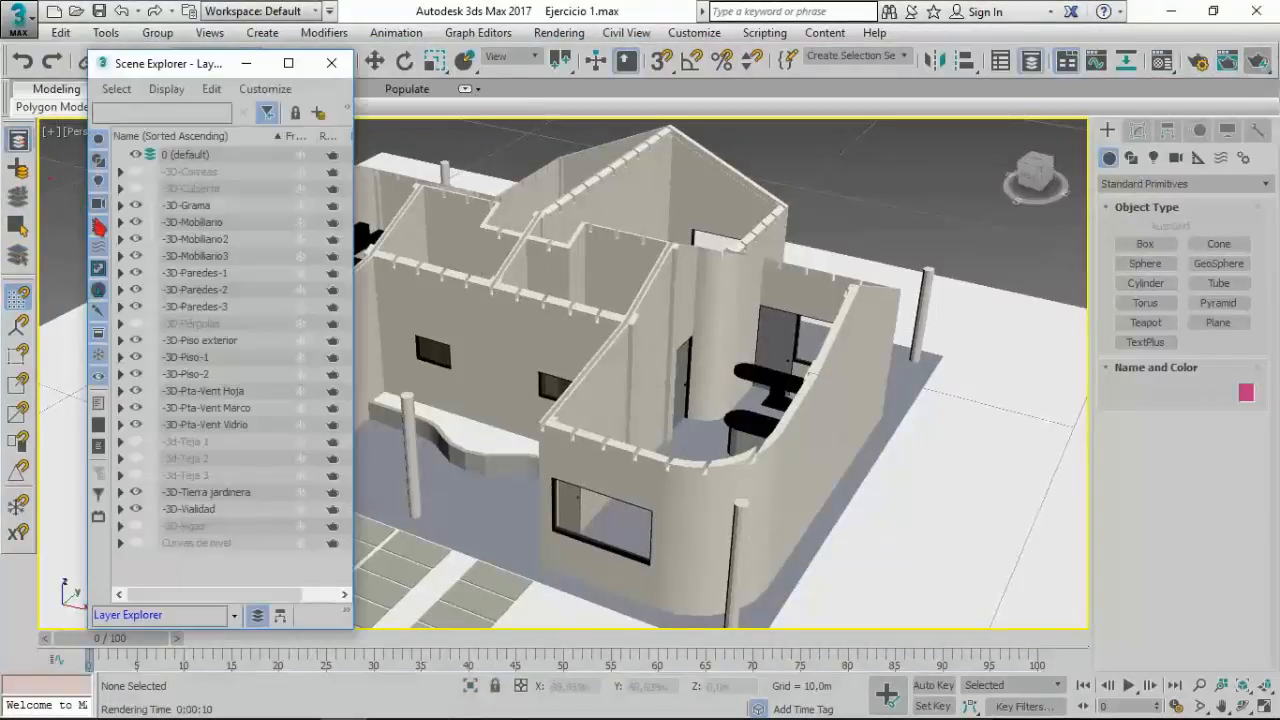
pyautogui.click(135, 527)
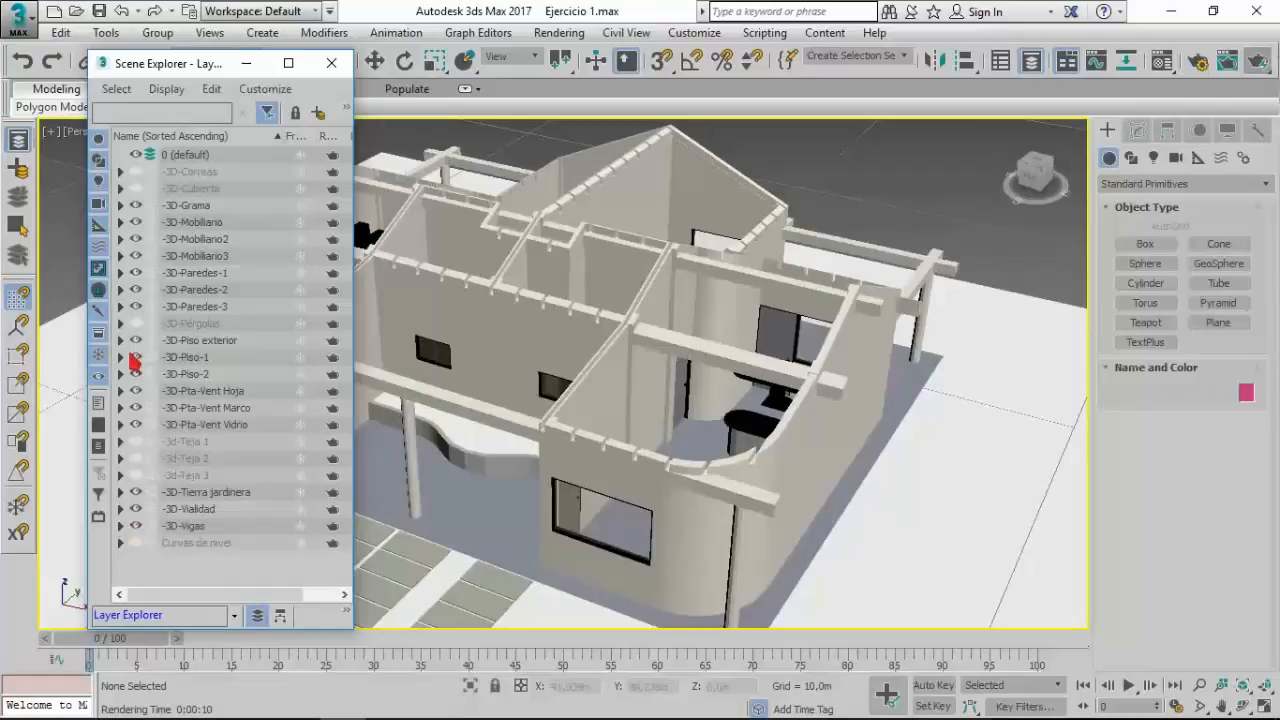
pyautogui.click(136, 323)
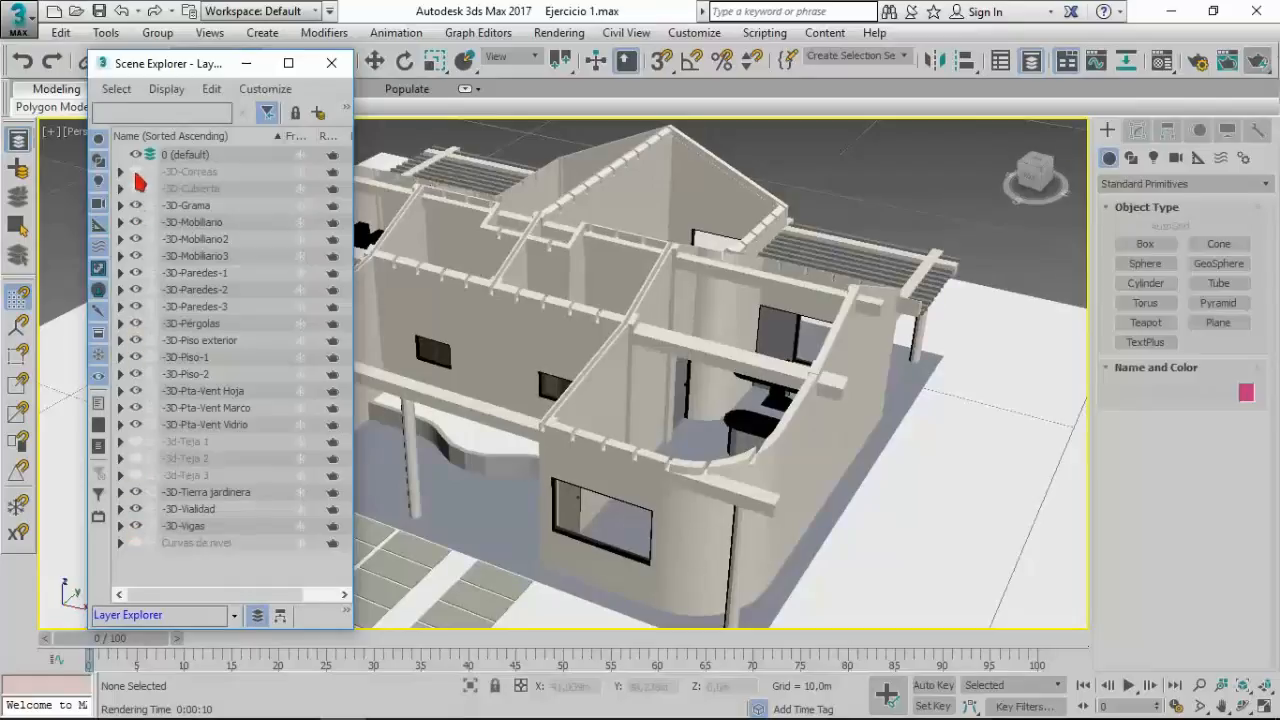
pyautogui.click(136, 172)
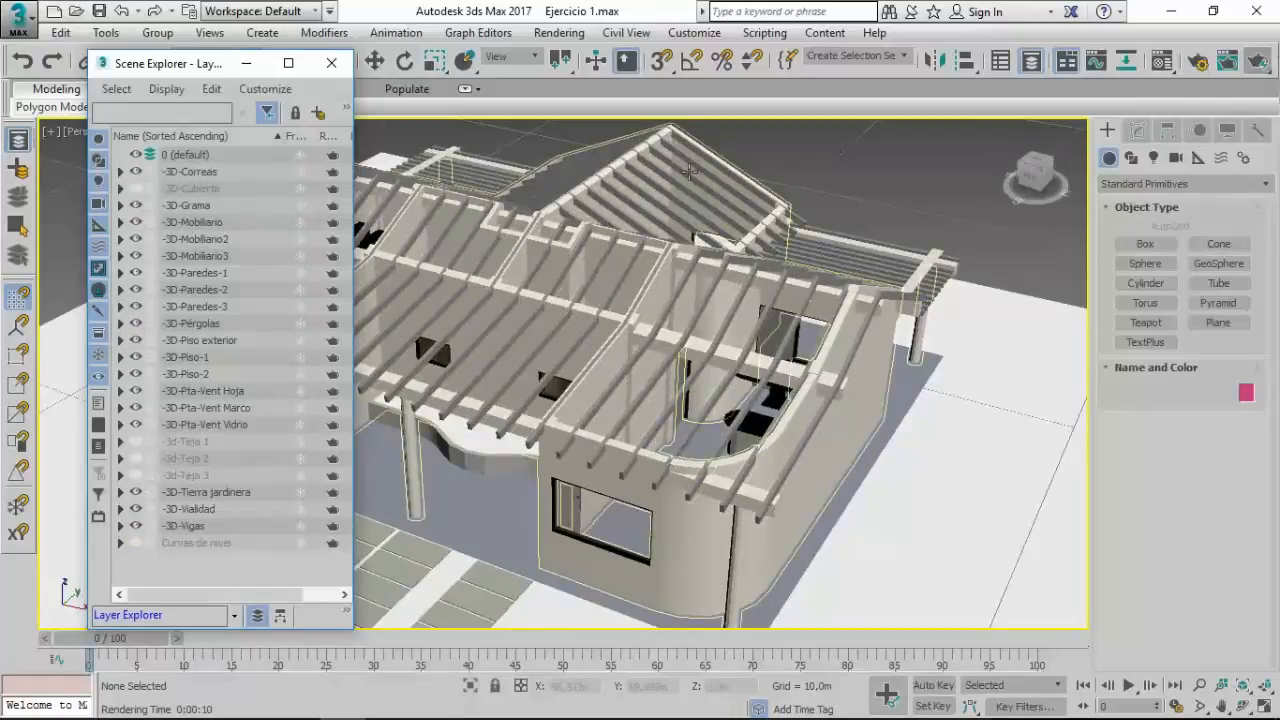
# Step: Select the roof purlins, pergola slats and beams together and apply a UVW Map modifier to them
pyautogui.click(690, 170)
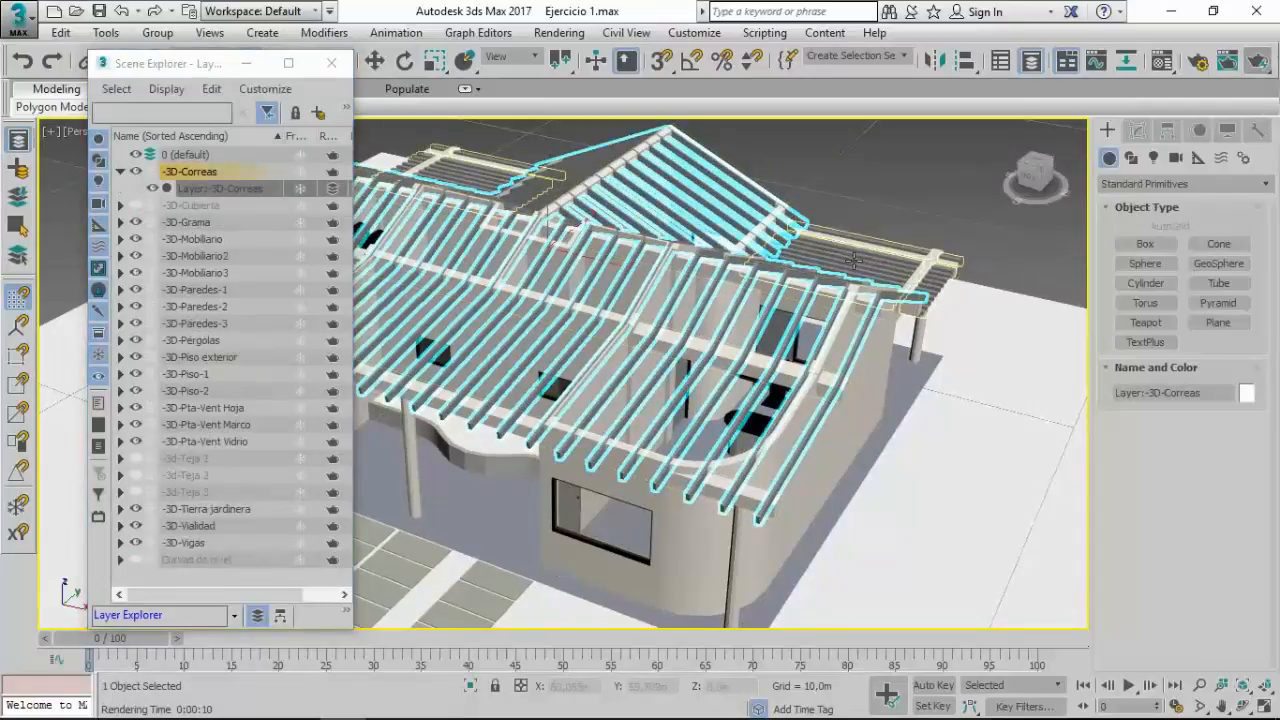
pyautogui.keyDown('ctrl'); pyautogui.click(935, 285); pyautogui.keyUp('ctrl')
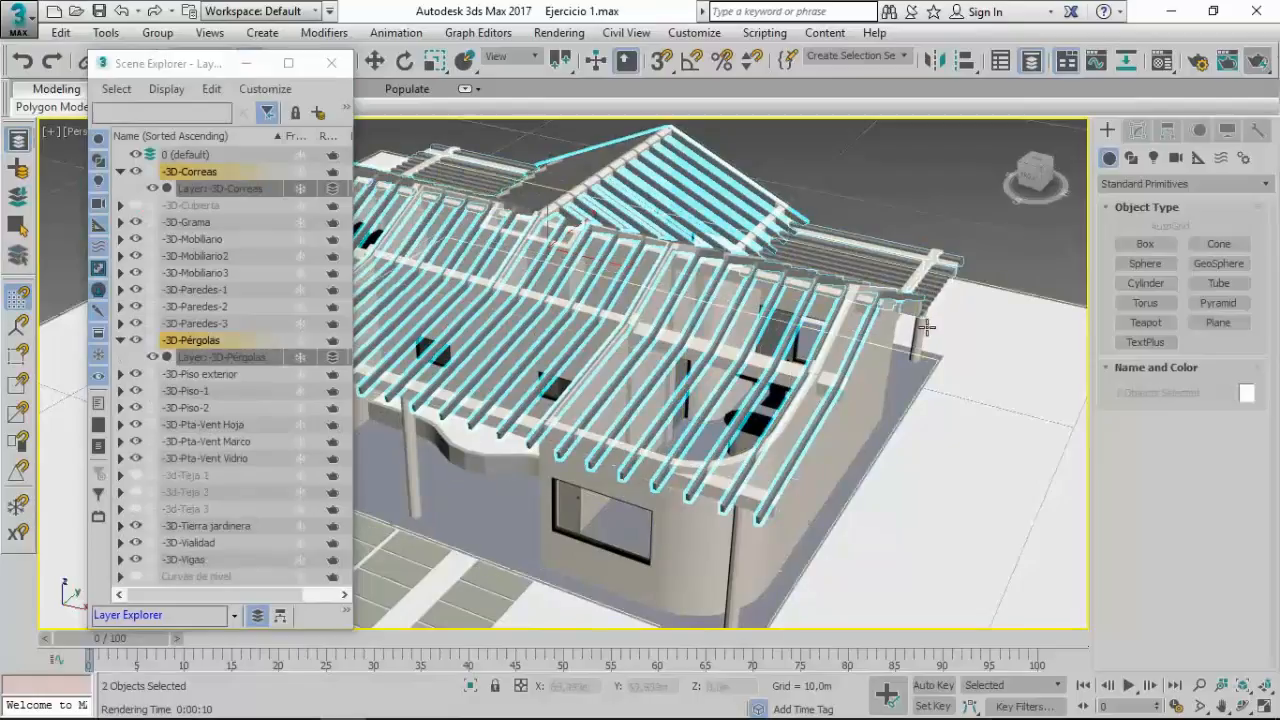
pyautogui.keyDown('ctrl'); pyautogui.click(931, 256); pyautogui.keyUp('ctrl')
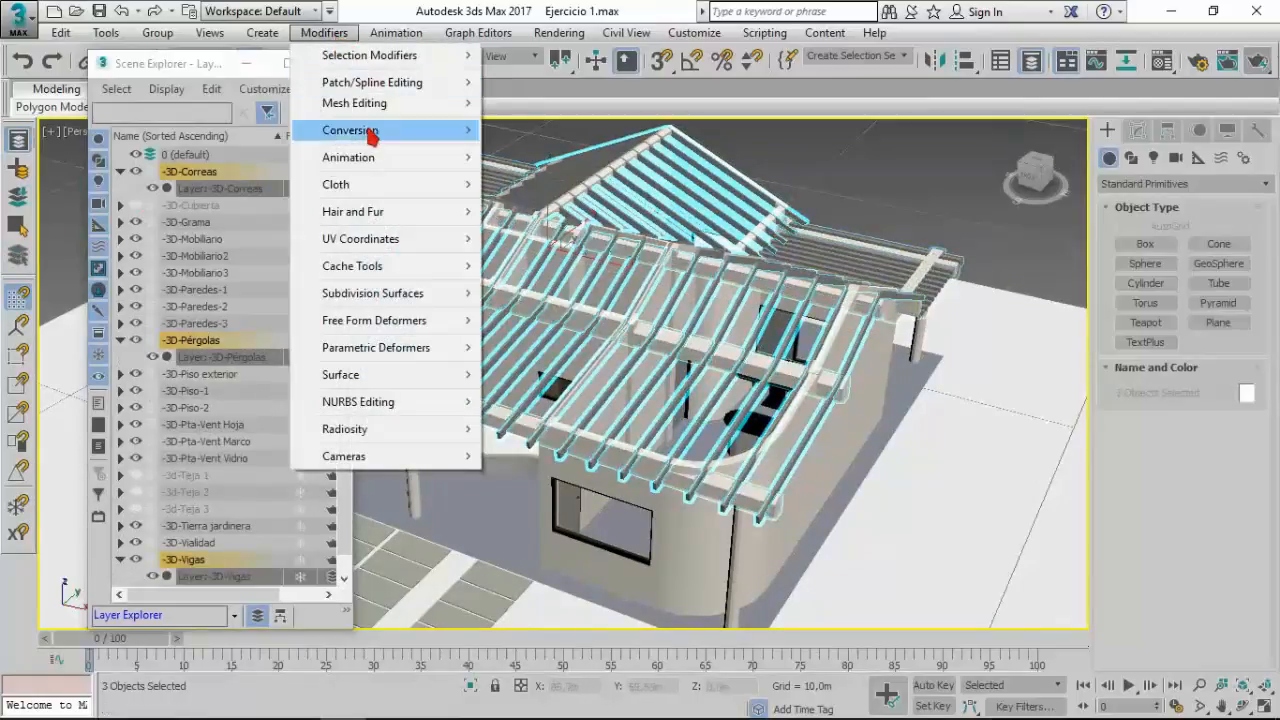
pyautogui.moveTo(371, 238)
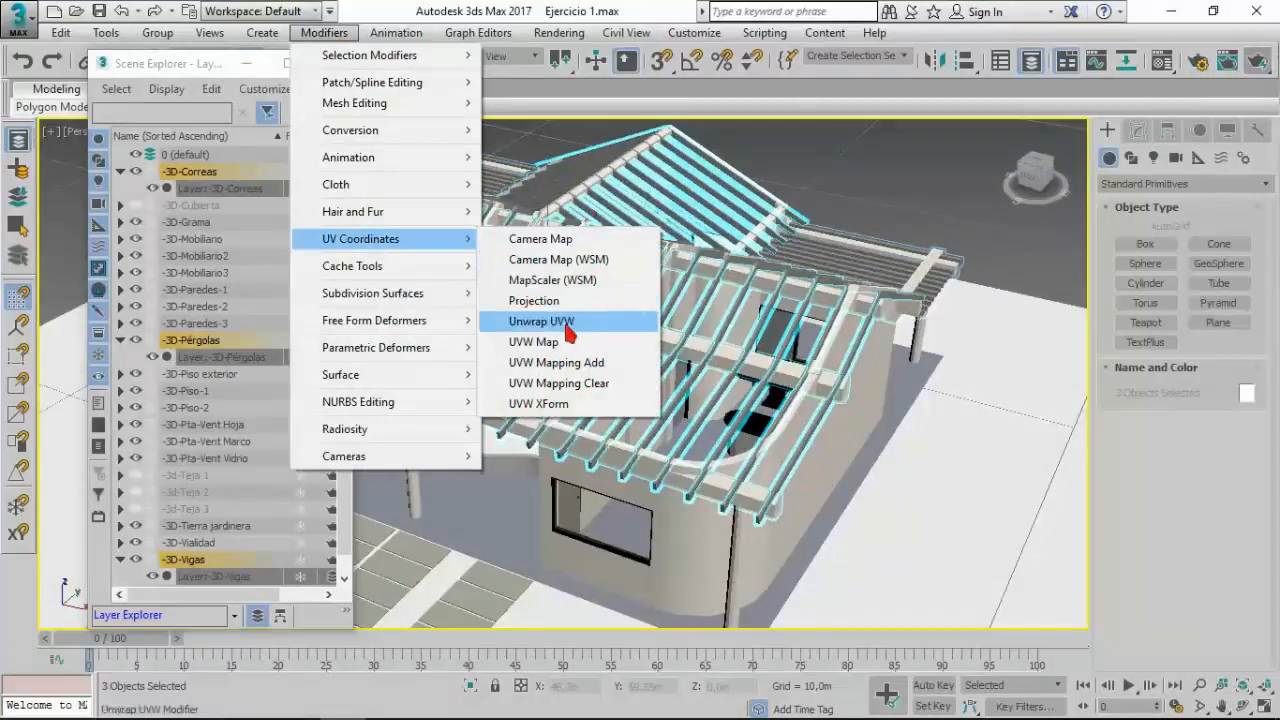
pyautogui.click(535, 343)
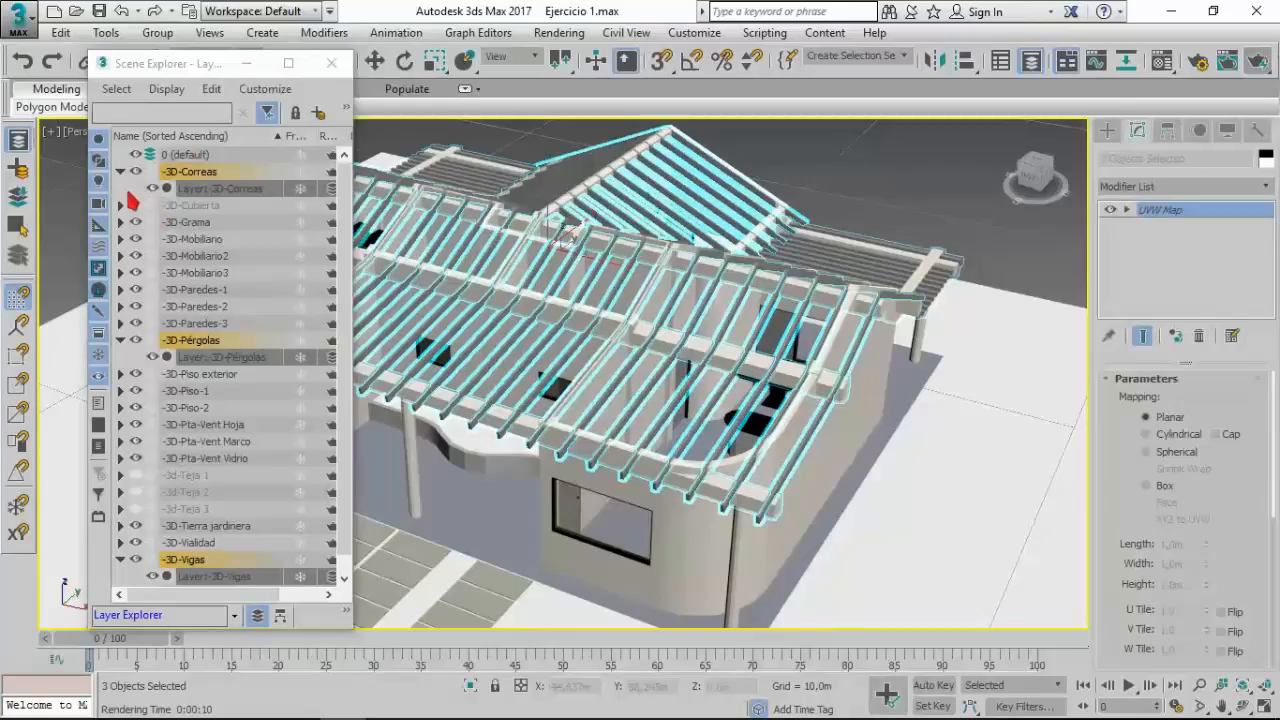
# Step: Turn on the visibility of the -3D-Cubierta layer and apply a UVW Map modifier to the roof deck
pyautogui.click(136, 207)
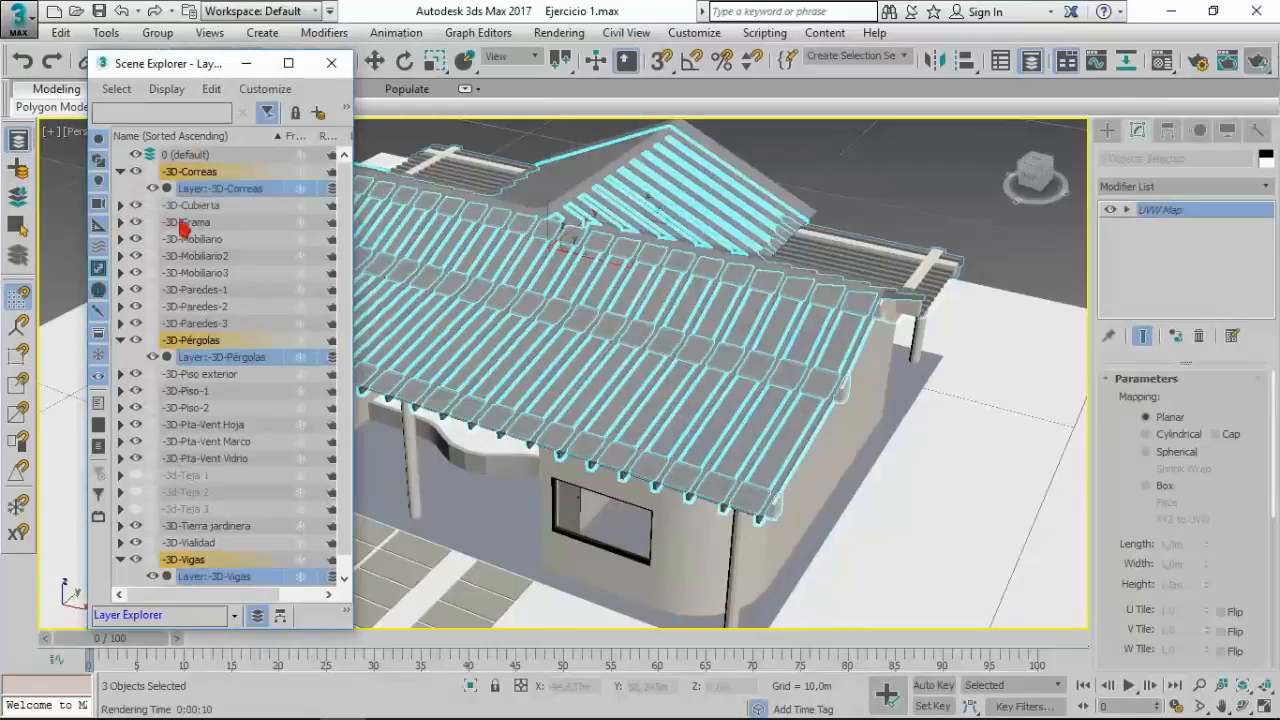
pyautogui.click(865, 200)
pyautogui.click(732, 160)
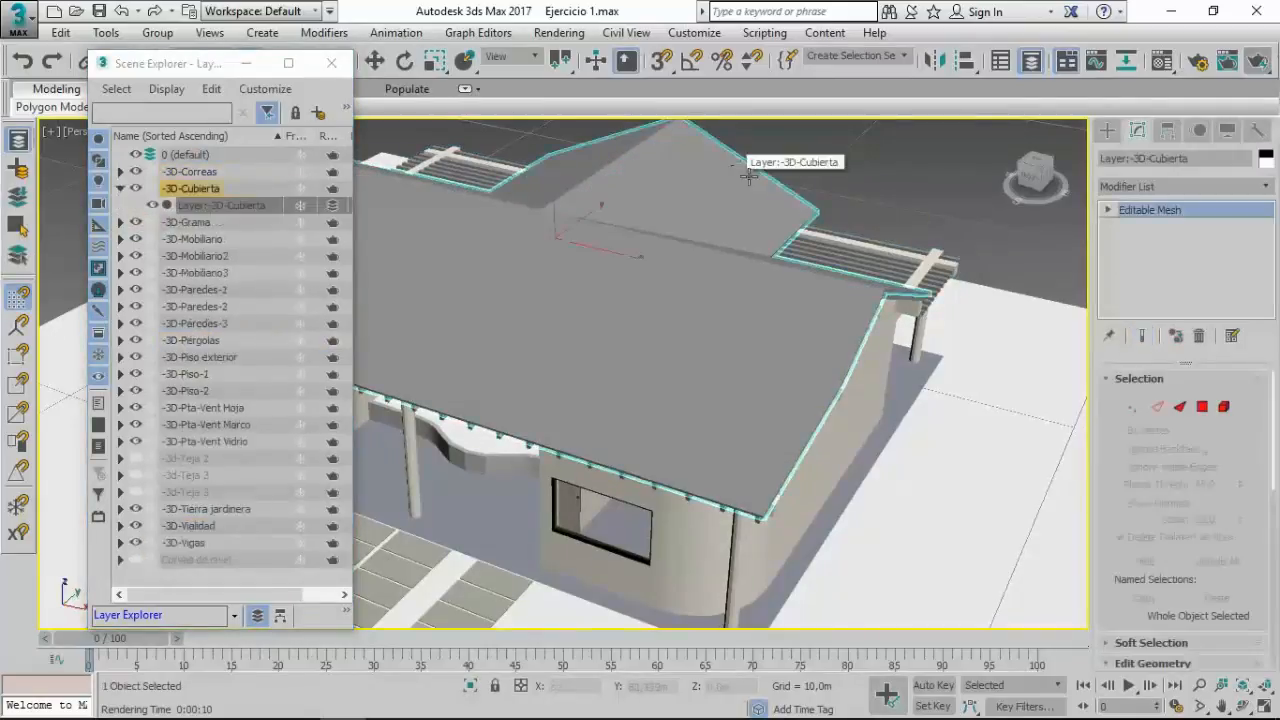
pyautogui.click(328, 36)
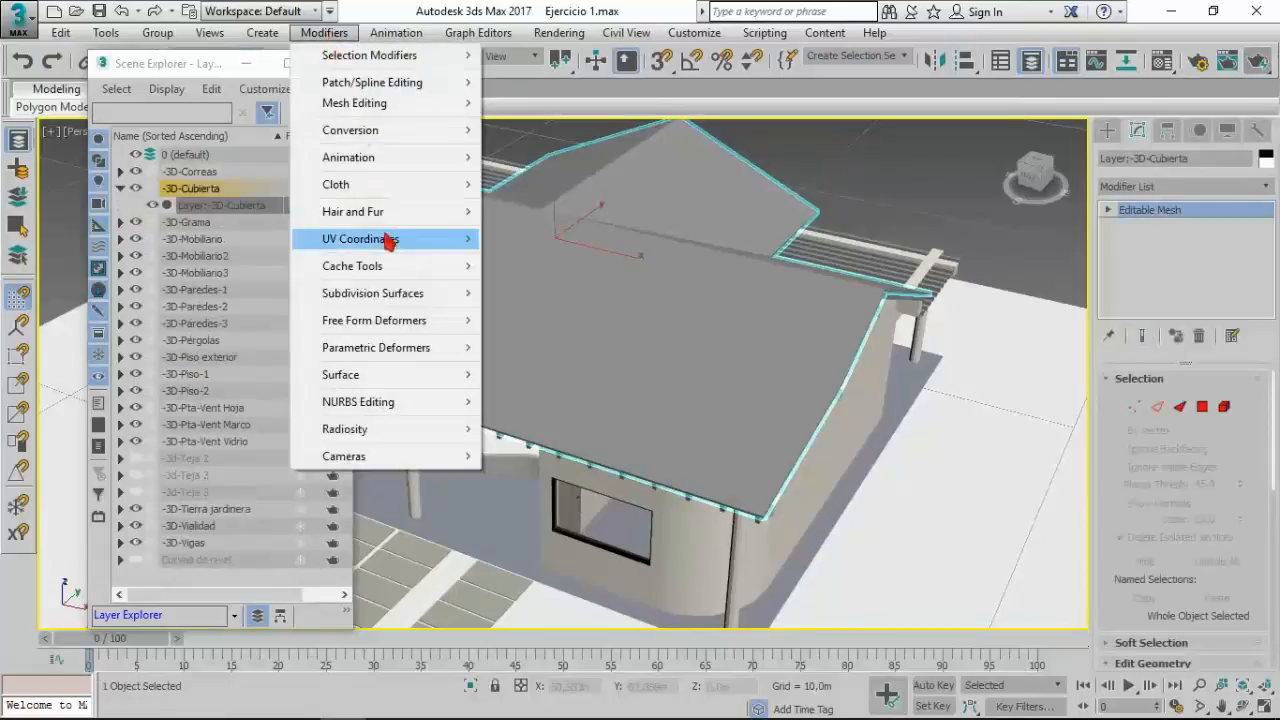
pyautogui.moveTo(390, 240)
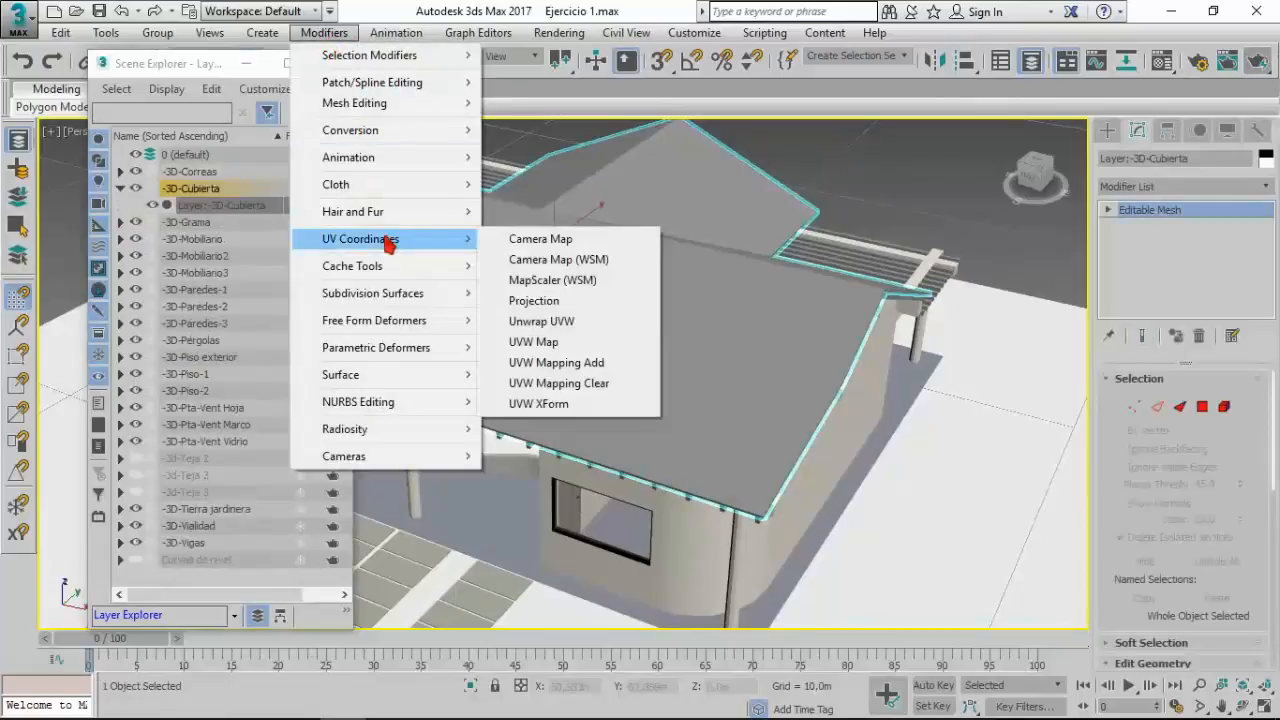
pyautogui.click(545, 343)
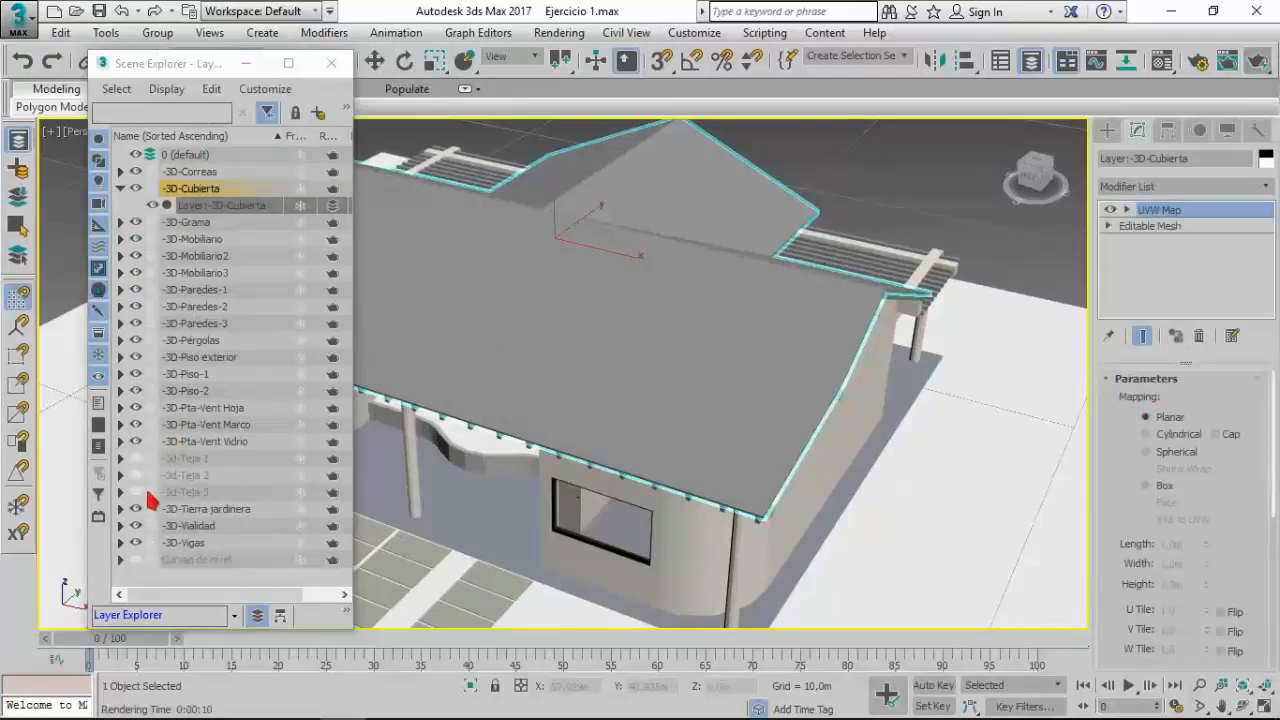
# Step: Turn on the visibility of the -3d-Teja 1, -3d-Teja 2 and -3d-Teja 3 layers and clear the selection
pyautogui.click(136, 458)
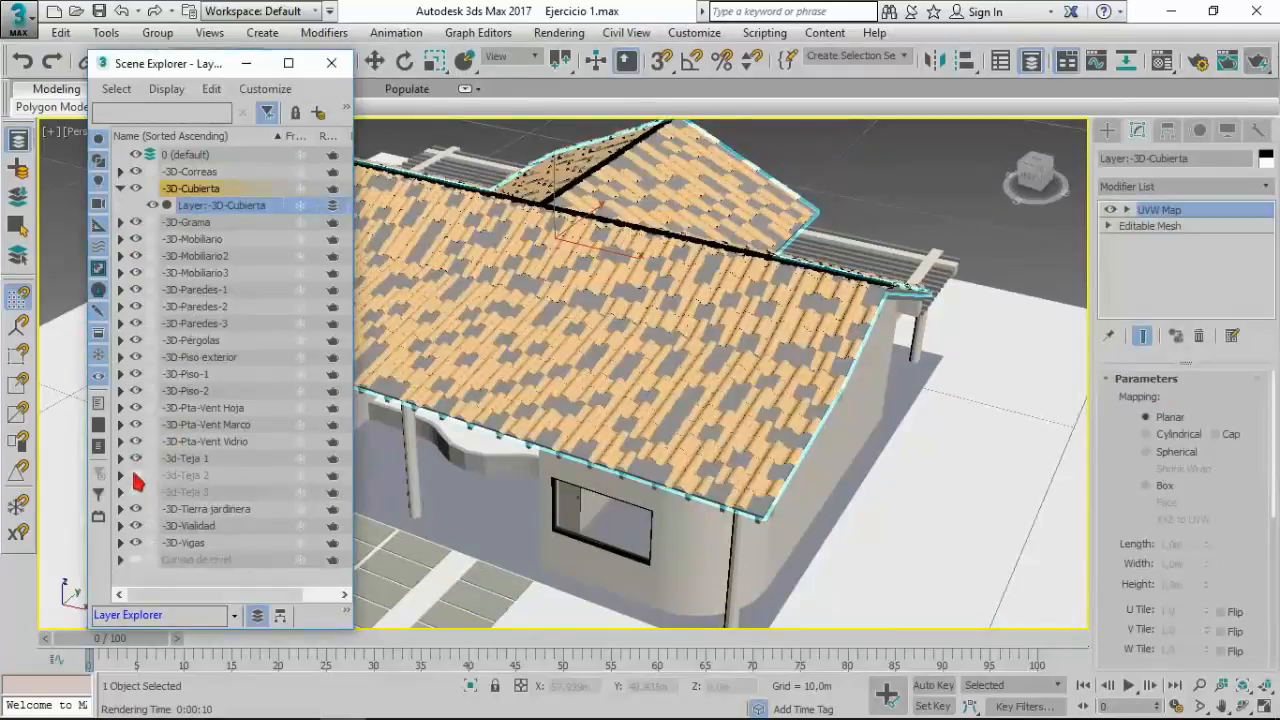
pyautogui.click(135, 475)
pyautogui.click(136, 492)
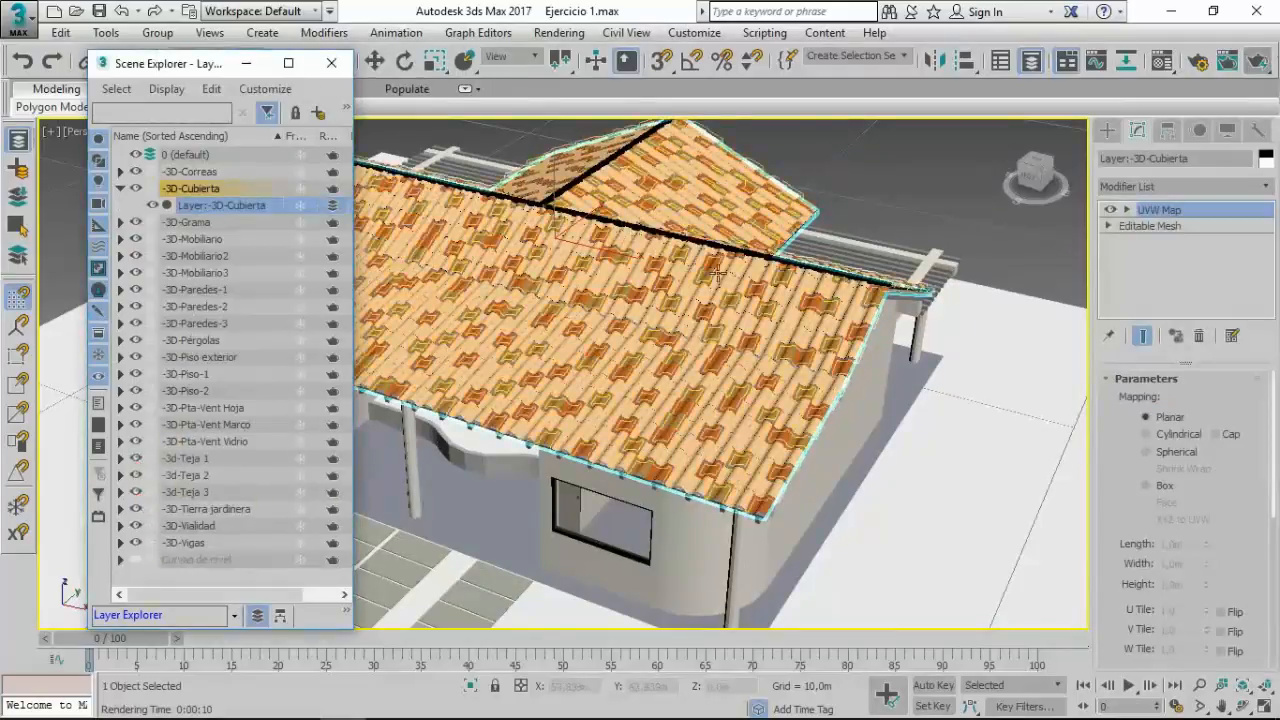
pyautogui.click(857, 195)
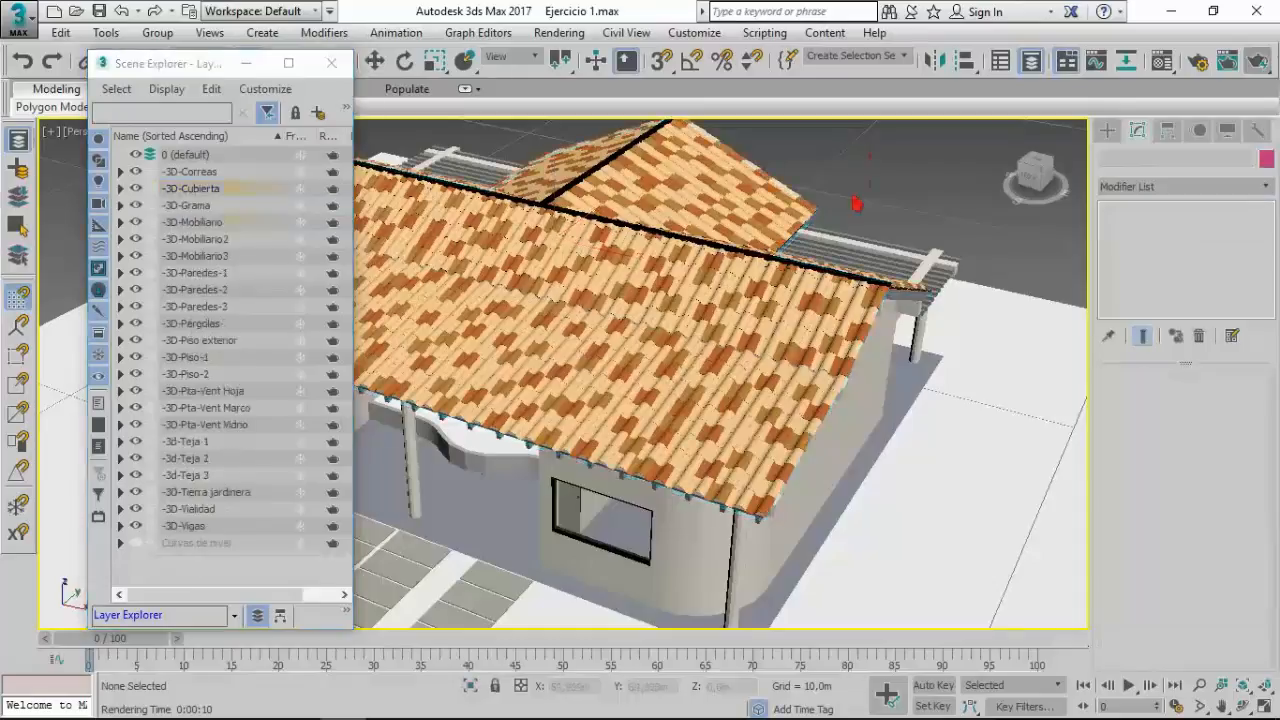
# Step: Select the roof tile meshes of the -3d-Teja 1, 2 and 3 layers together and apply a UVW Map modifier
pyautogui.click(750, 168)
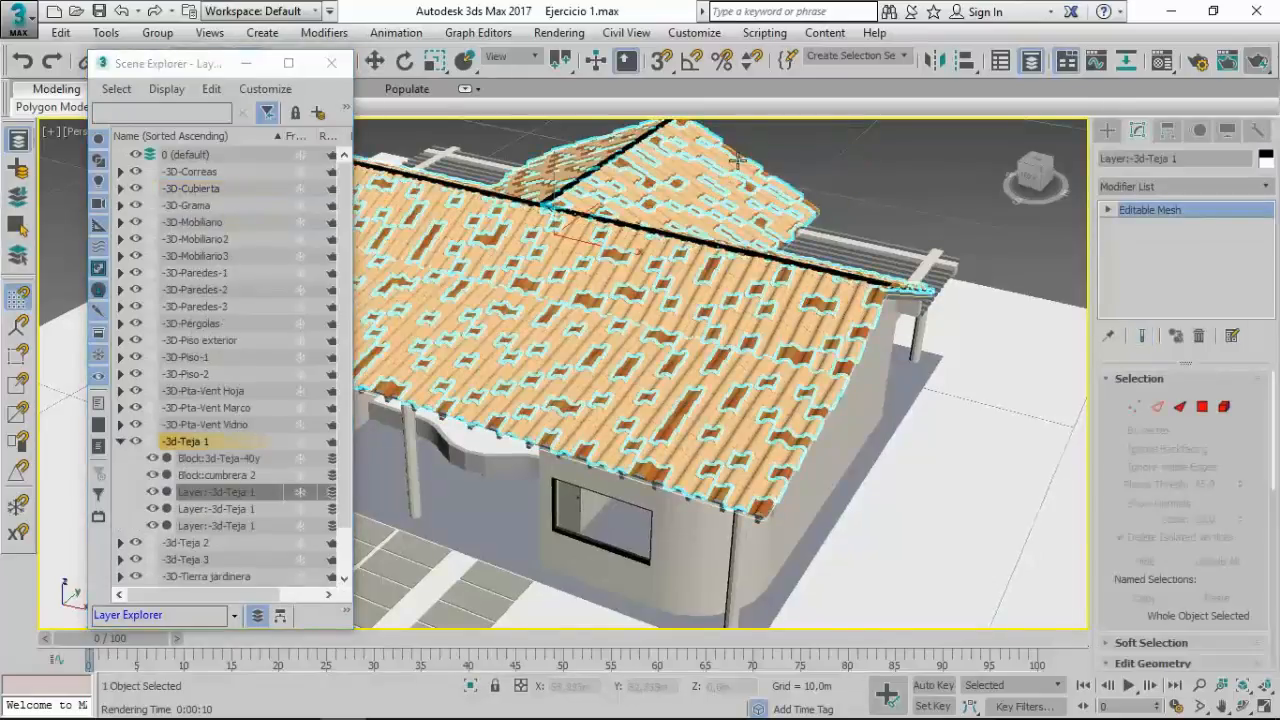
pyautogui.scroll(4, 740, 170)
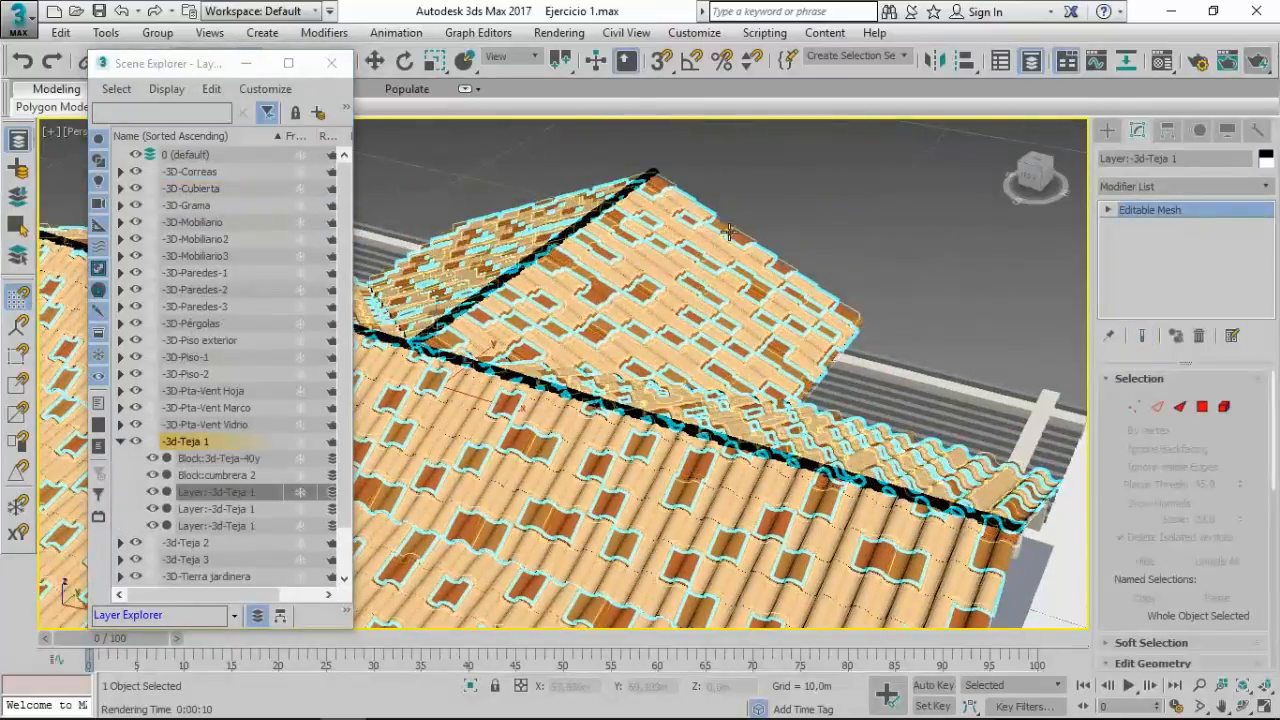
pyautogui.hotkey('ctrl', 'd')
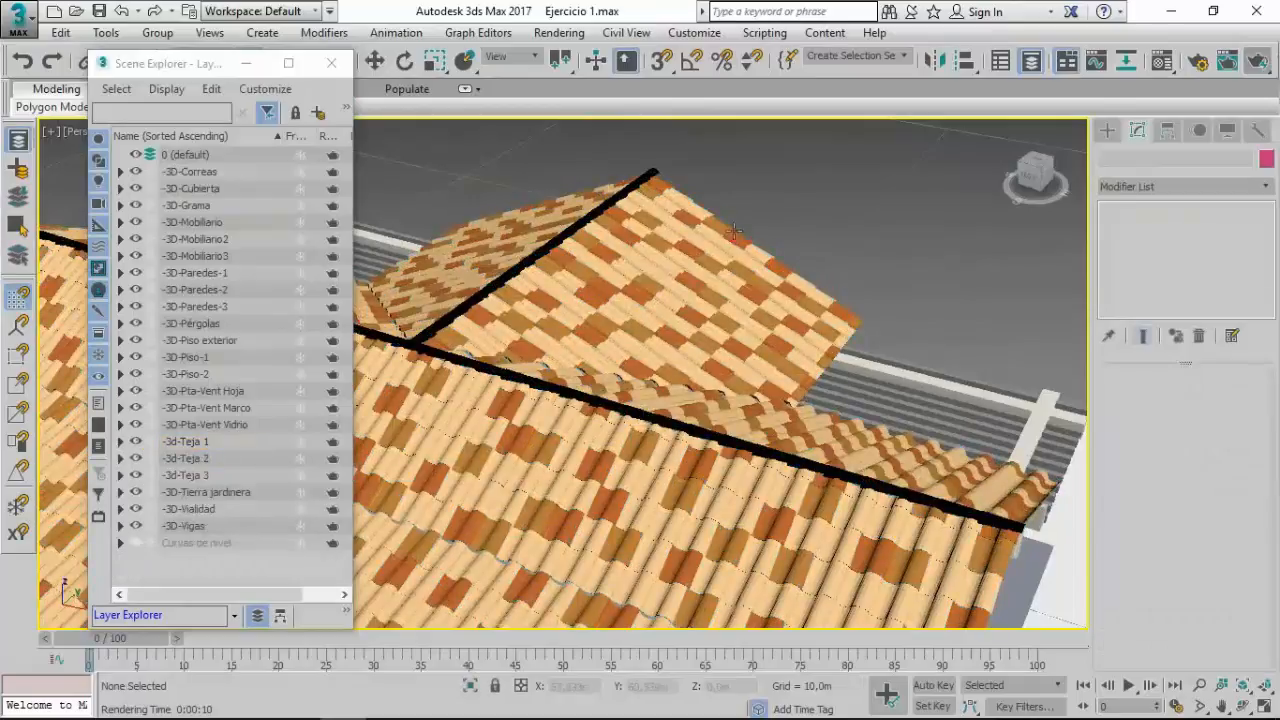
pyautogui.click(726, 230)
pyautogui.keyDown('ctrl'); pyautogui.click(726, 230); pyautogui.keyUp('ctrl')
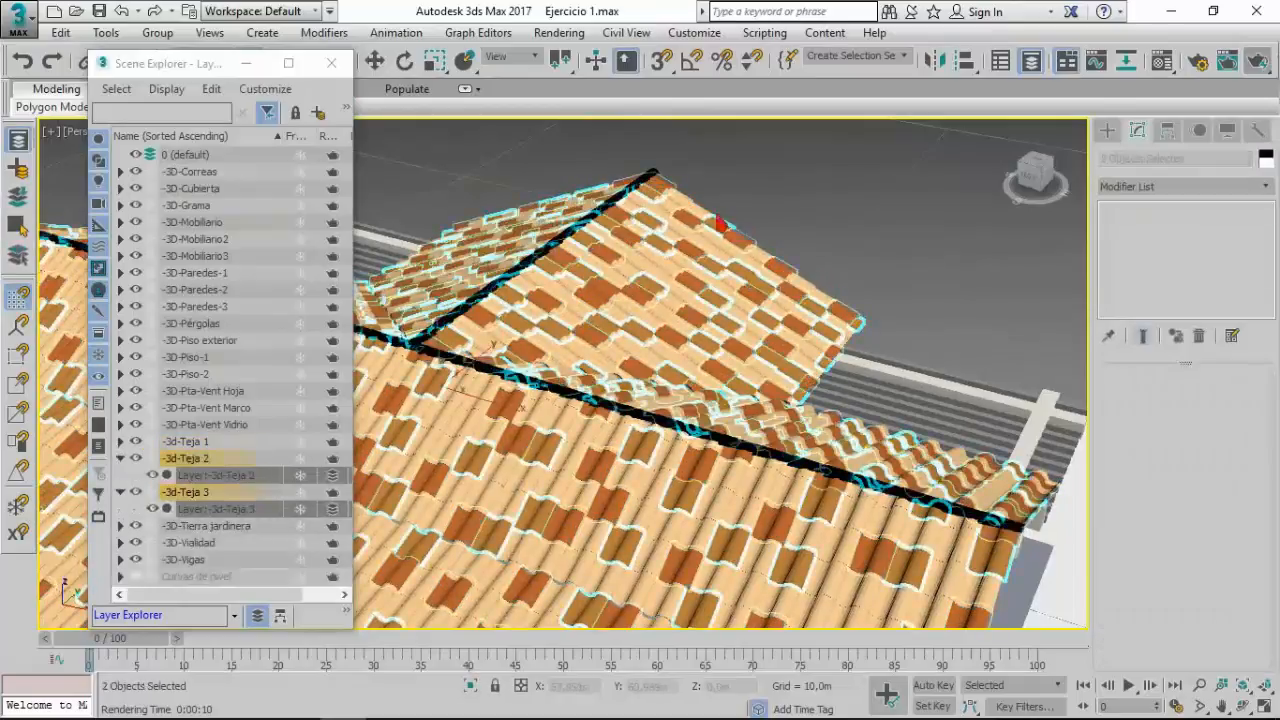
pyautogui.keyDown('ctrl'); pyautogui.click(705, 214); pyautogui.keyUp('ctrl')
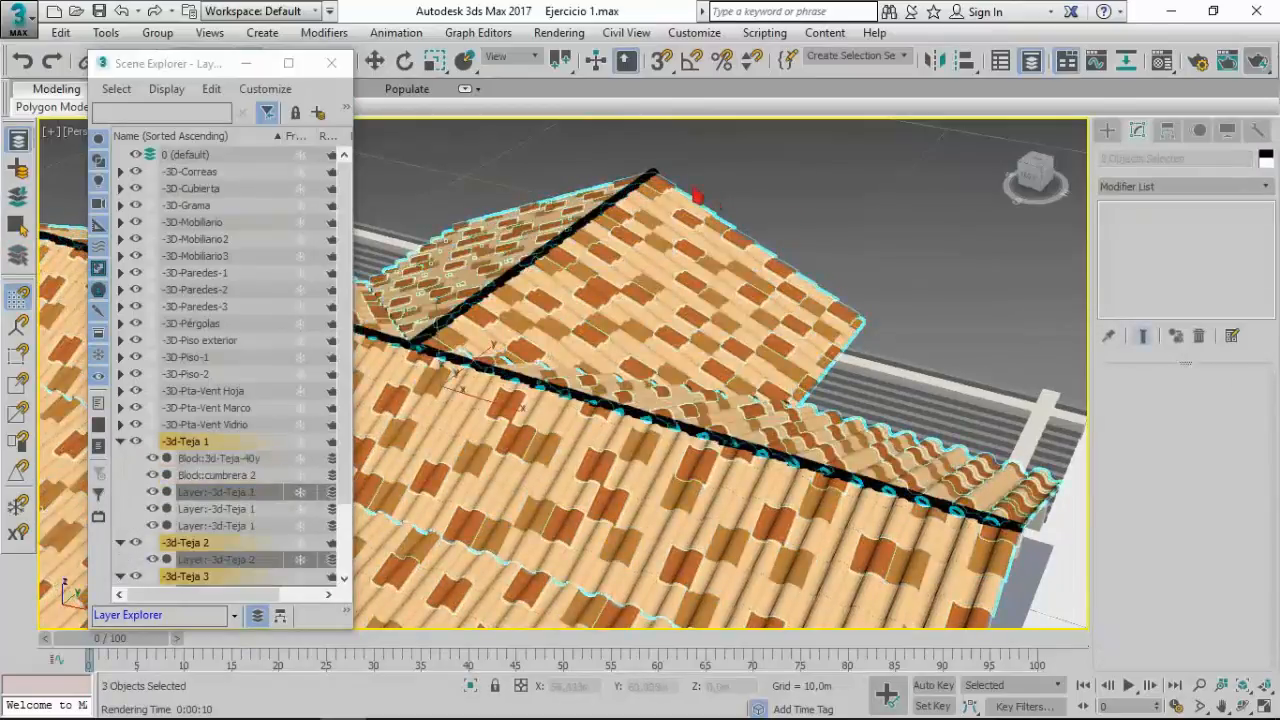
pyautogui.click(336, 33)
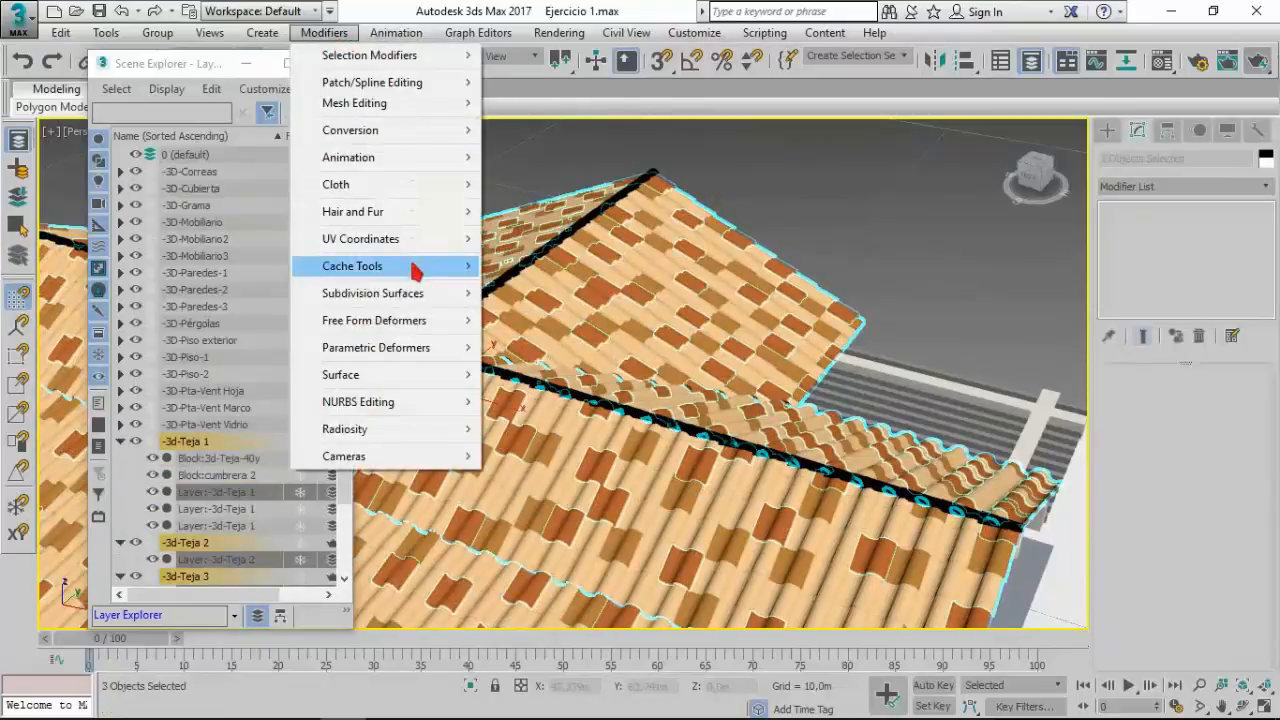
pyautogui.moveTo(427, 246)
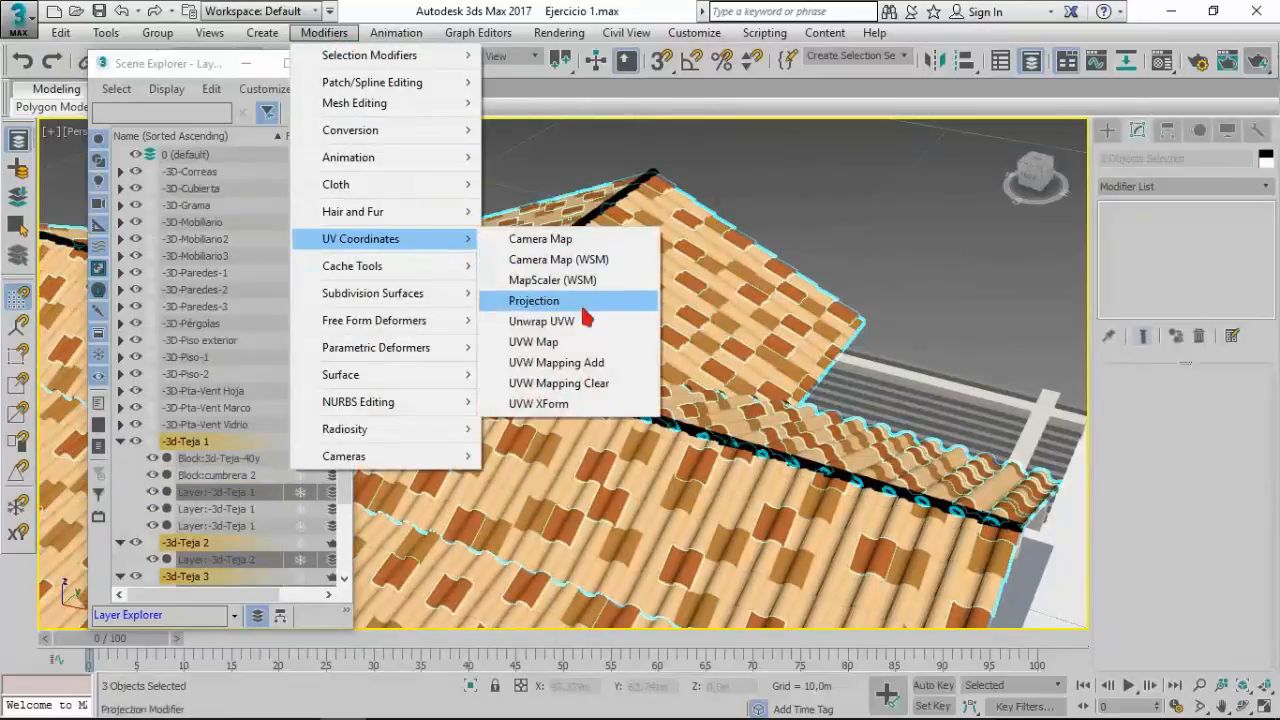
pyautogui.click(547, 348)
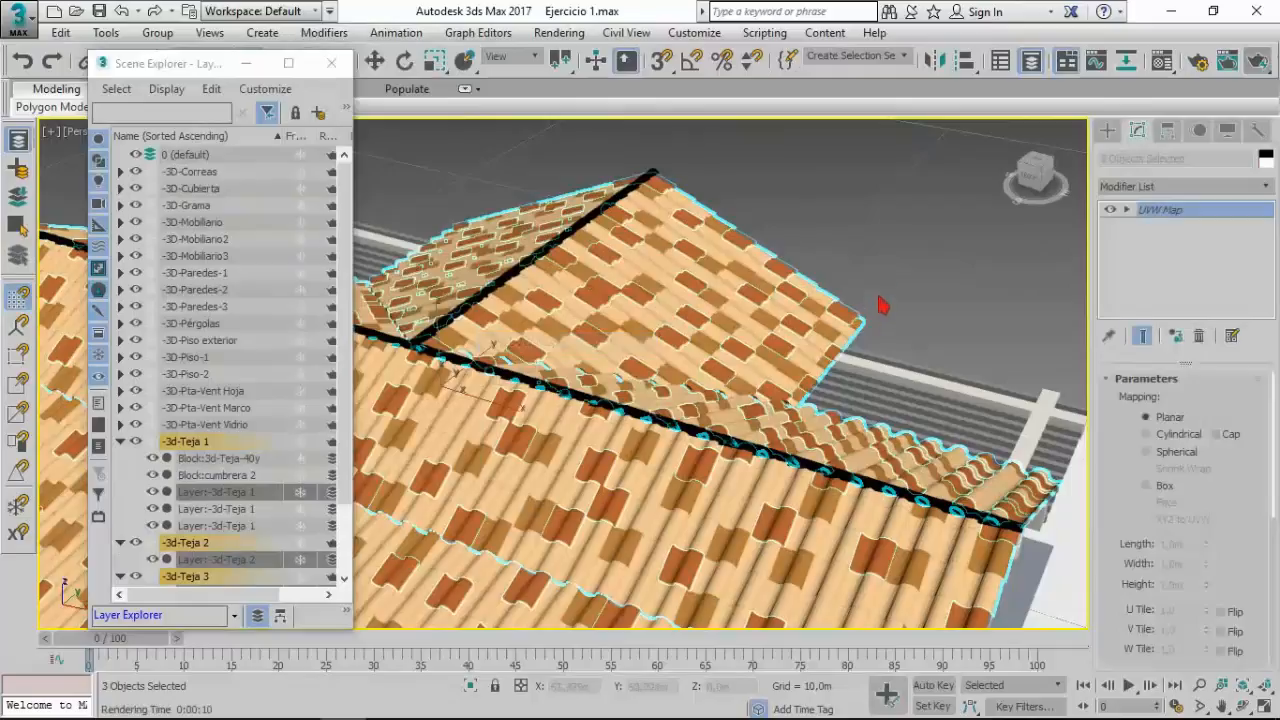
# Step: Deselect everything and run a test render of the perspective view to check the tiled roof
pyautogui.scroll(-3, 877, 282)
pyautogui.moveTo(875, 274); pyautogui.dragTo(871, 216, button='middle')
pyautogui.click(876, 251)
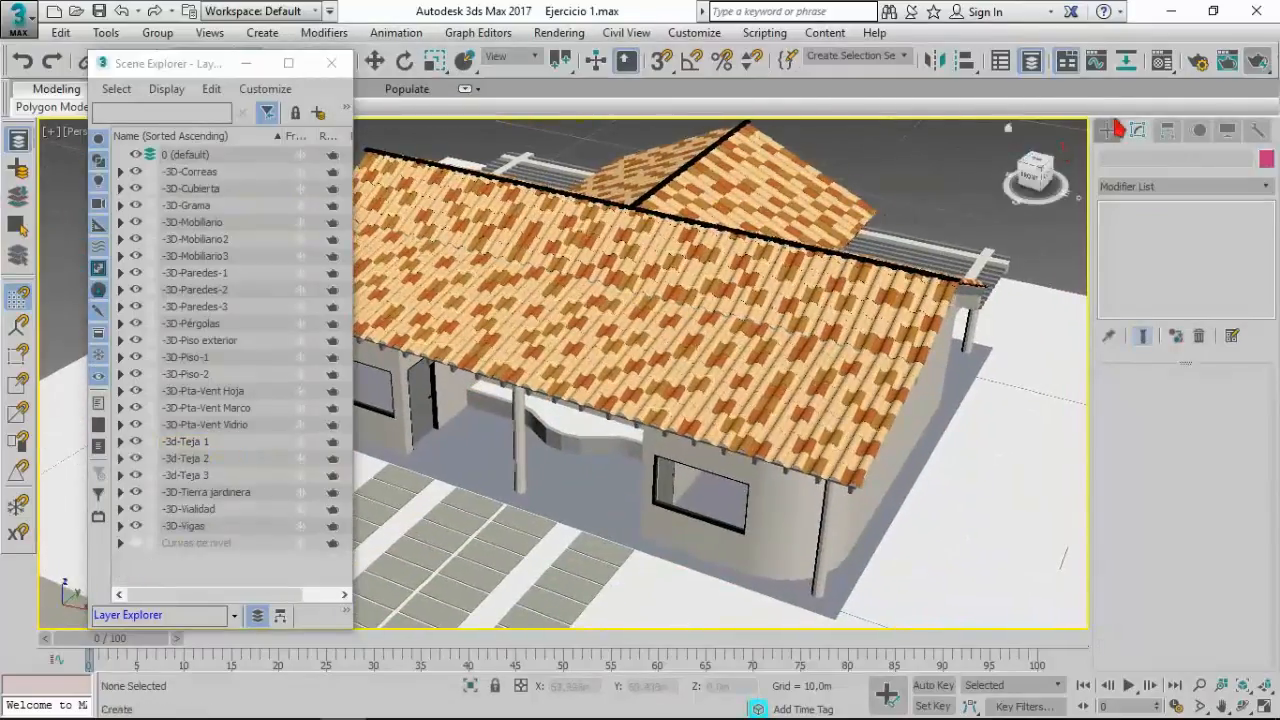
pyautogui.click(1256, 62)
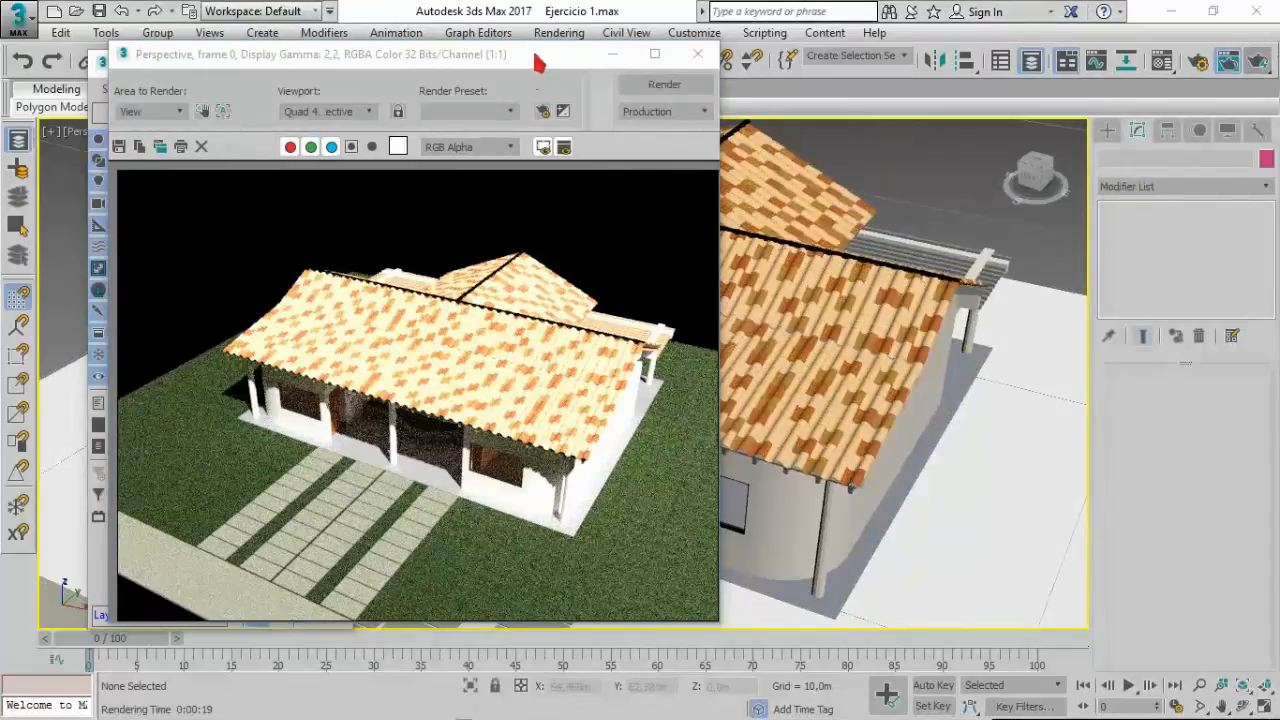
pyautogui.click(697, 53)
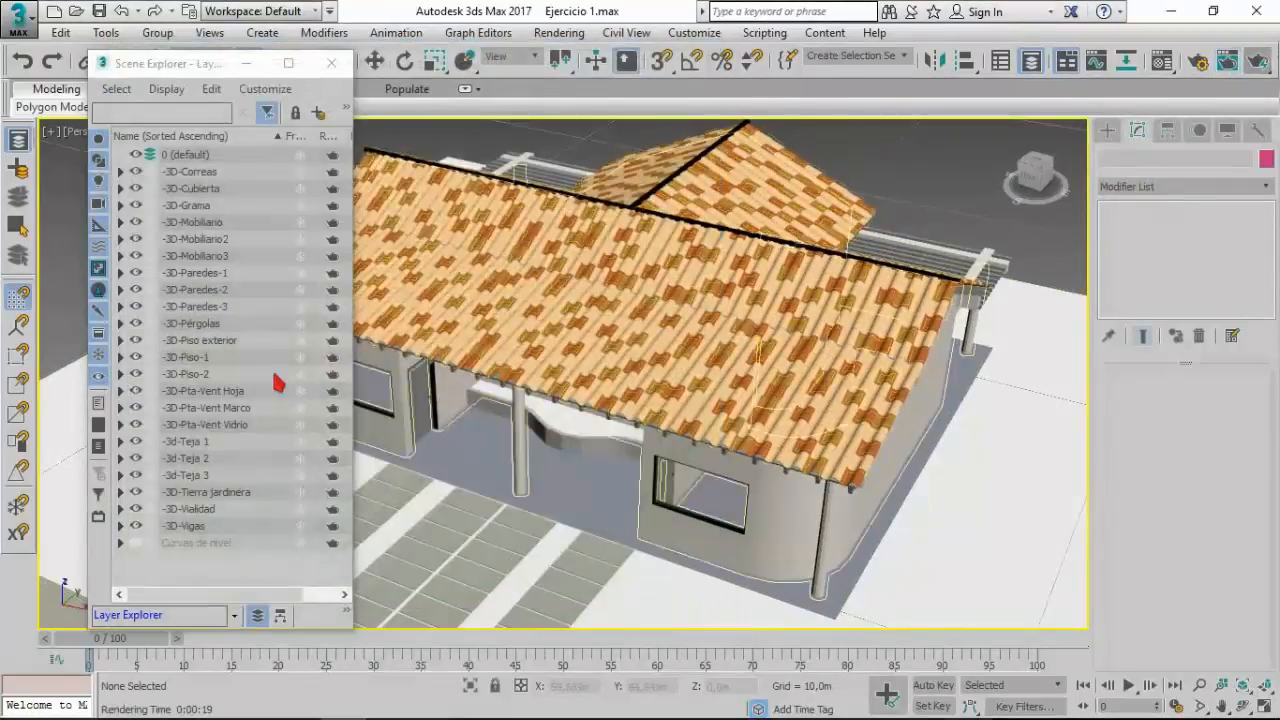
# Step: Turn on the visibility of the Curvas de nivel layer and close the layer explorer
pyautogui.click(136, 542)
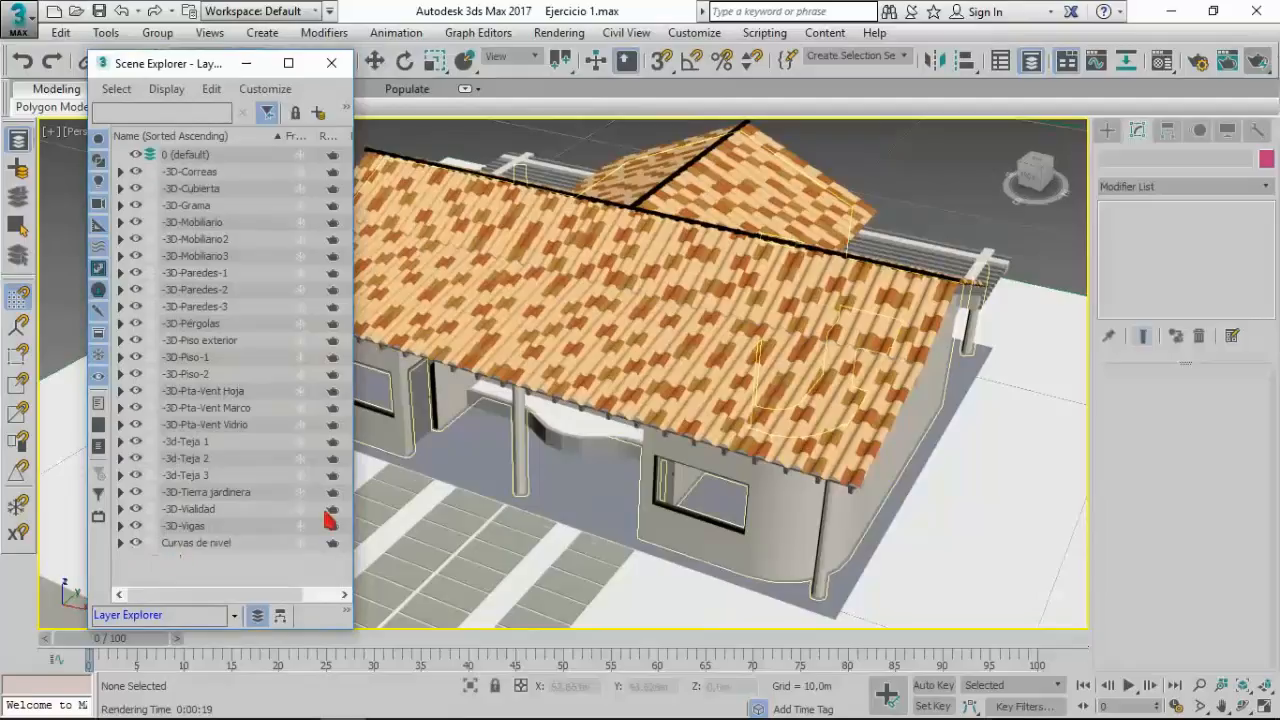
pyautogui.scroll(-8, 676, 433)
pyautogui.moveTo(784, 442)
pyautogui.mouseDown(button='middle')
pyautogui.moveTo(726, 383)
pyautogui.moveTo(786, 440)
pyautogui.moveTo(765, 450)
pyautogui.mouseUp(button='middle')
pyautogui.scroll(-5, 730, 384)
pyautogui.scroll(3, 750, 420)
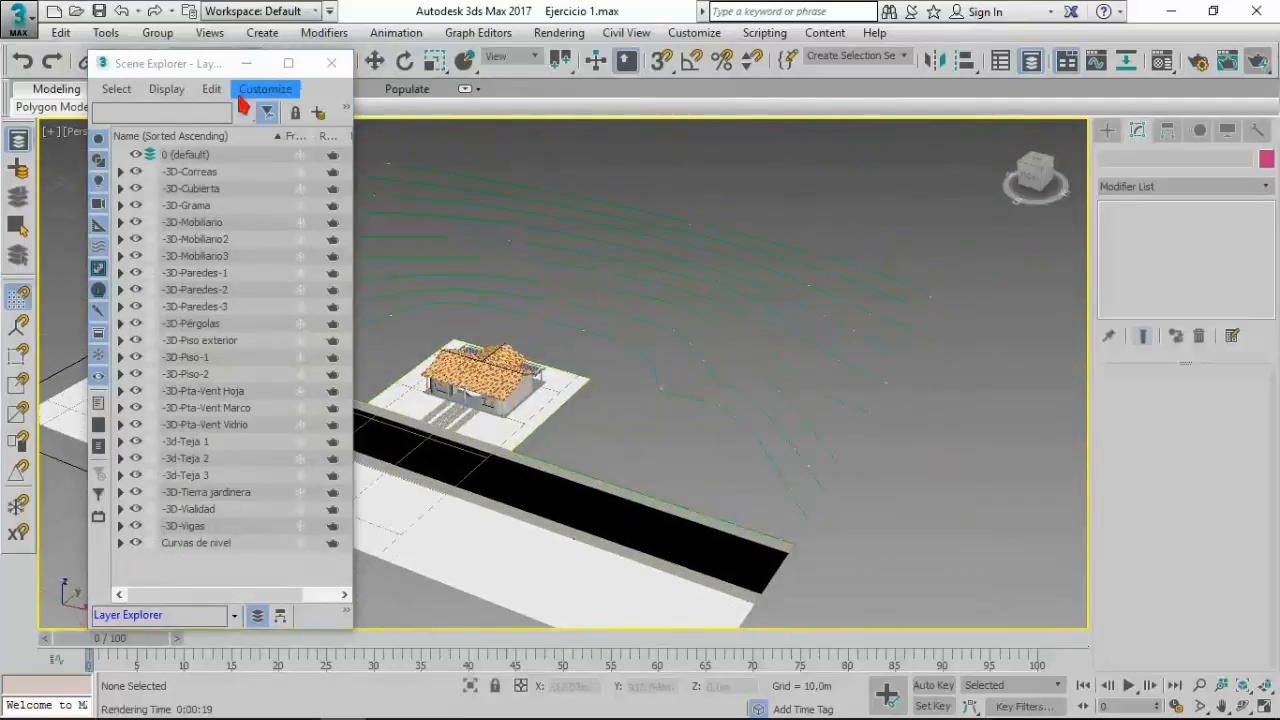
pyautogui.click(331, 62)
pyautogui.moveTo(660, 412); pyautogui.dragTo(624, 419, button='middle')
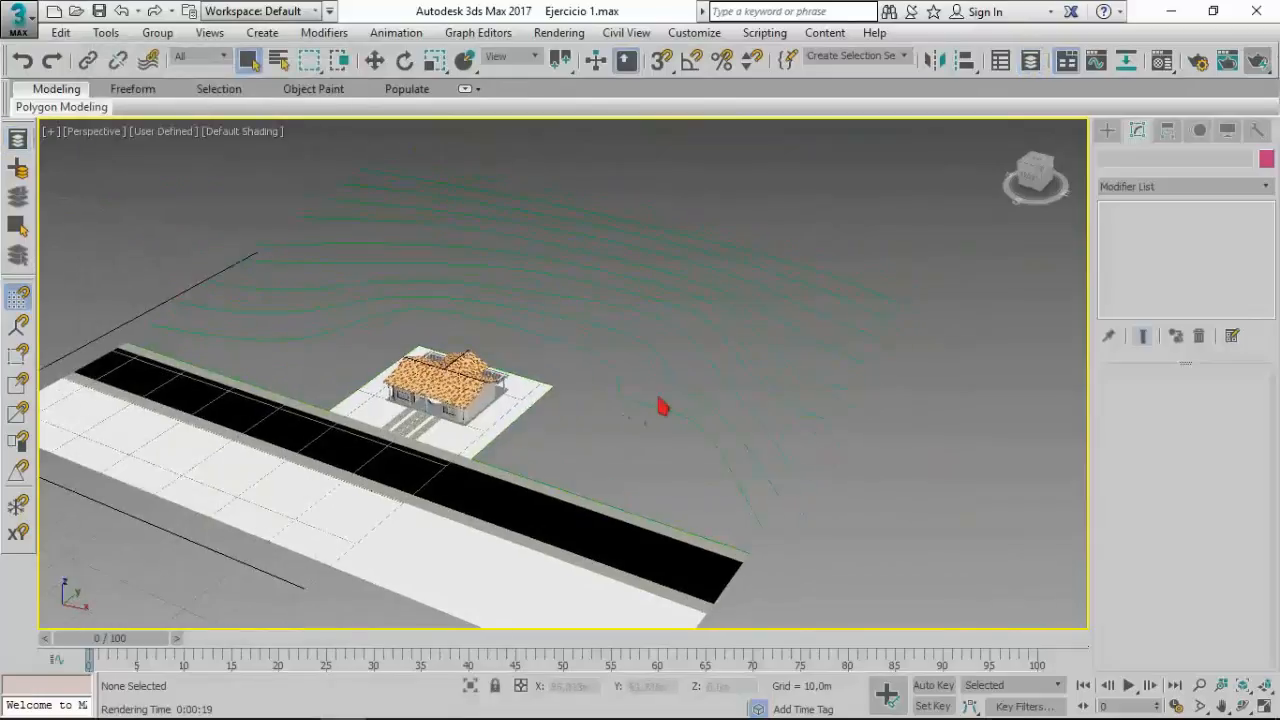
# Step: Create a Terrain compound object from the contour lines and inspect the surface around the house
pyautogui.click(668, 370)
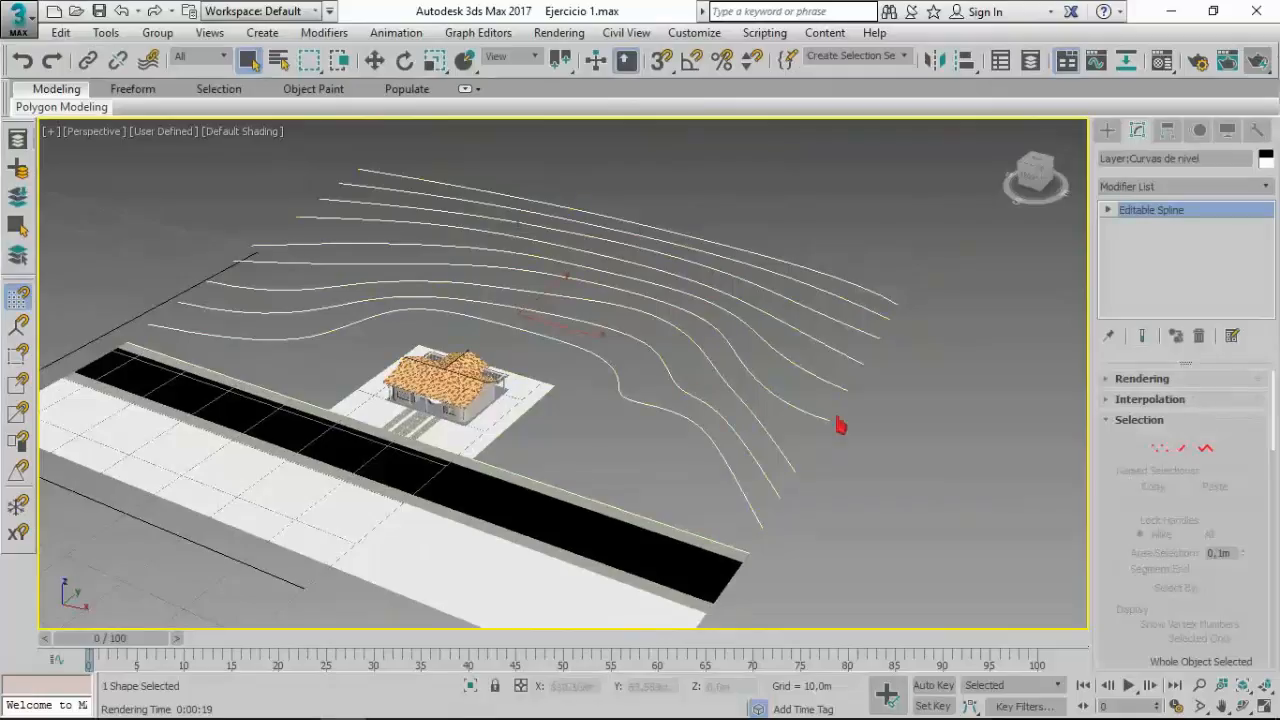
pyautogui.click(1107, 130)
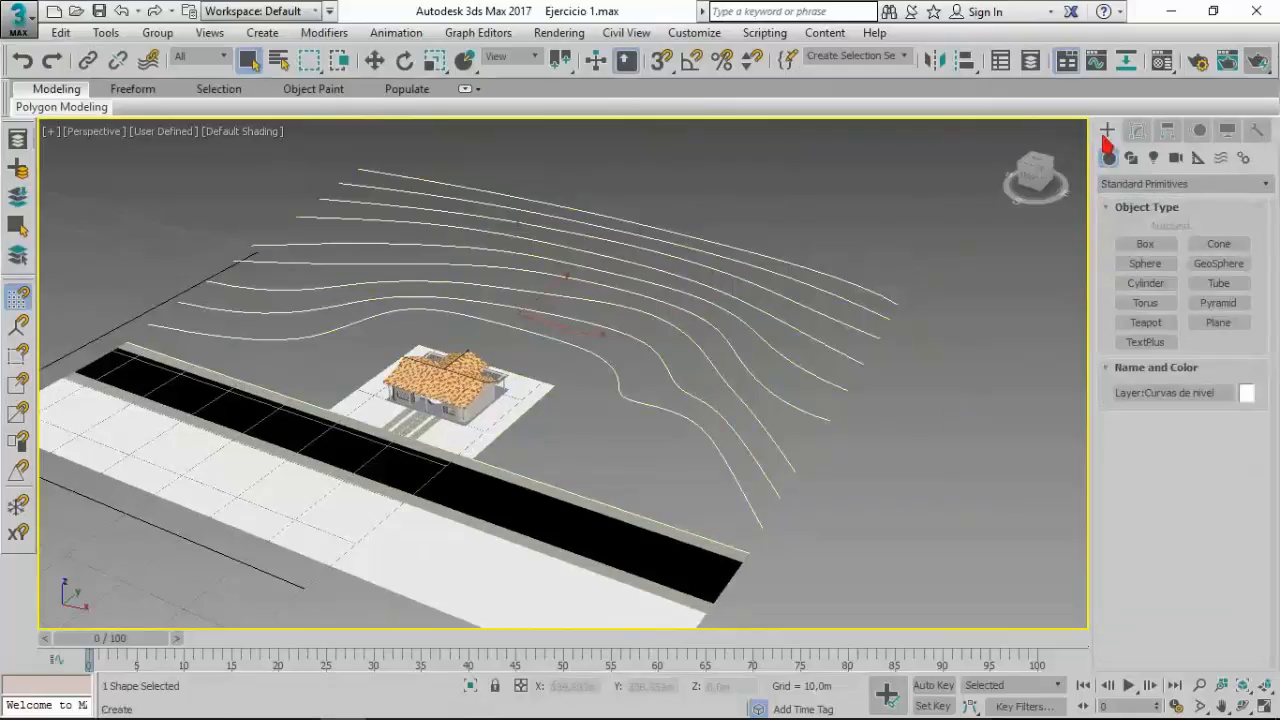
pyautogui.click(1220, 187)
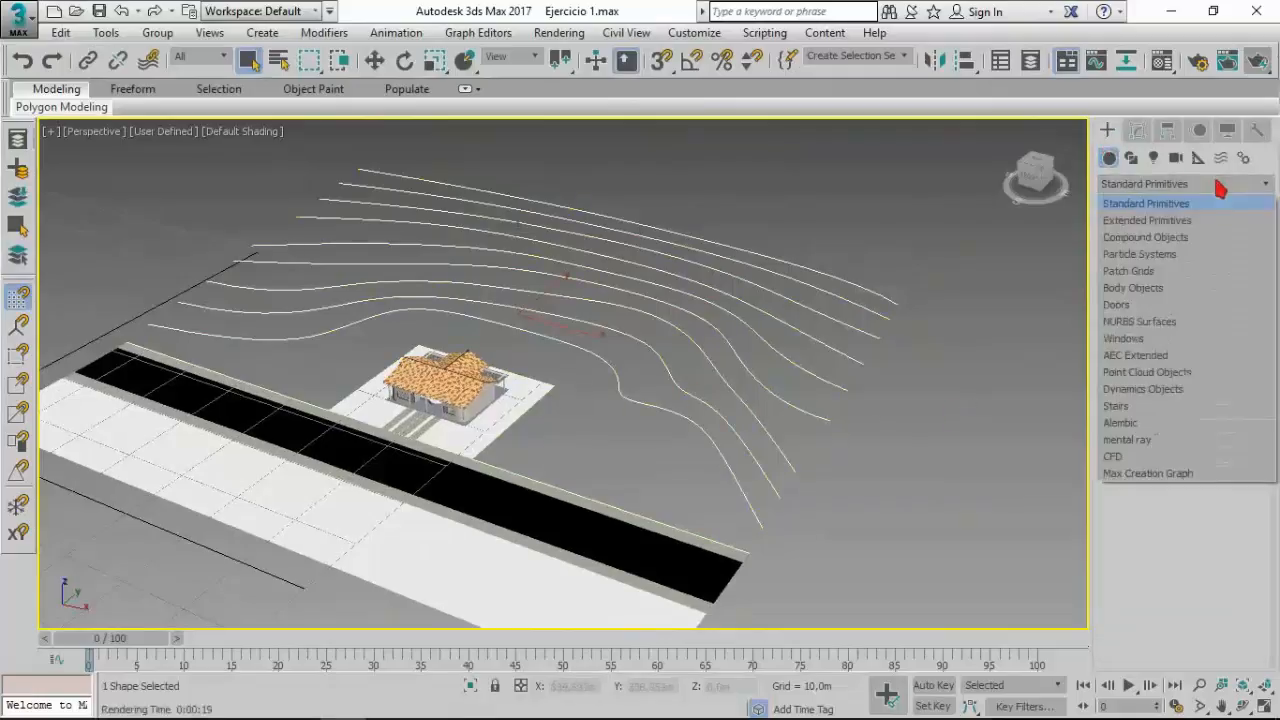
pyautogui.click(1185, 242)
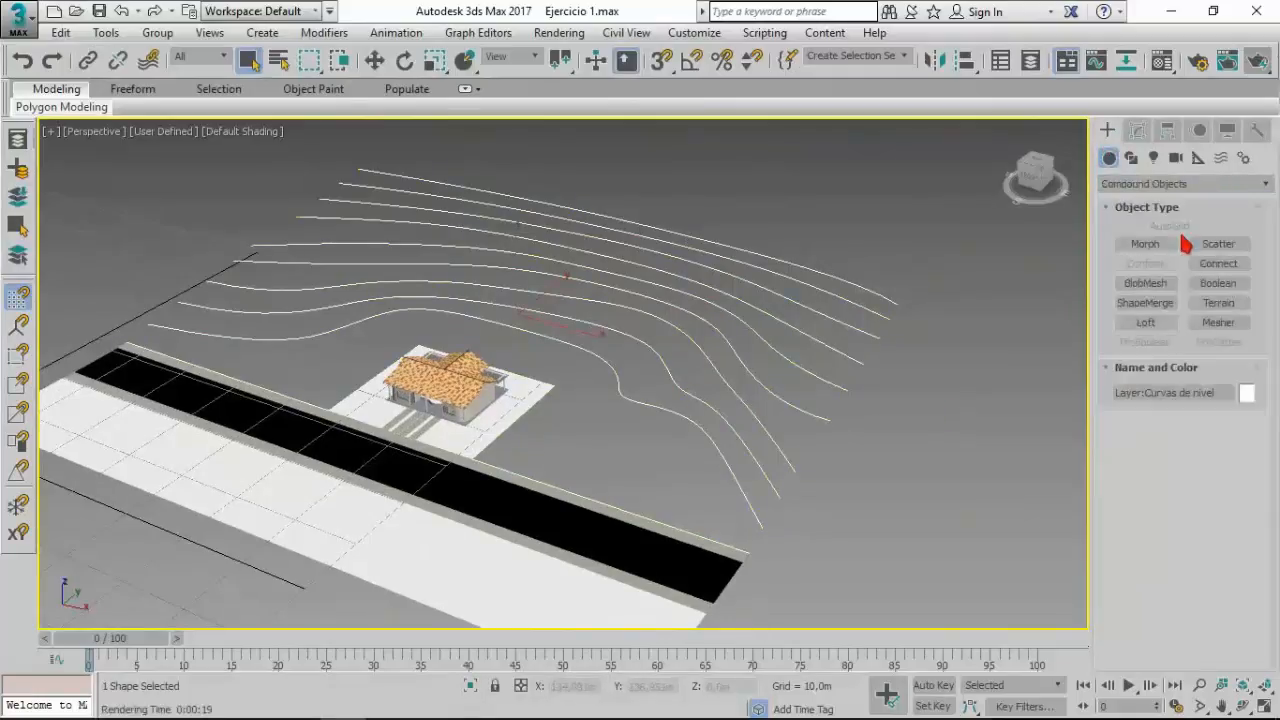
pyautogui.click(1218, 304)
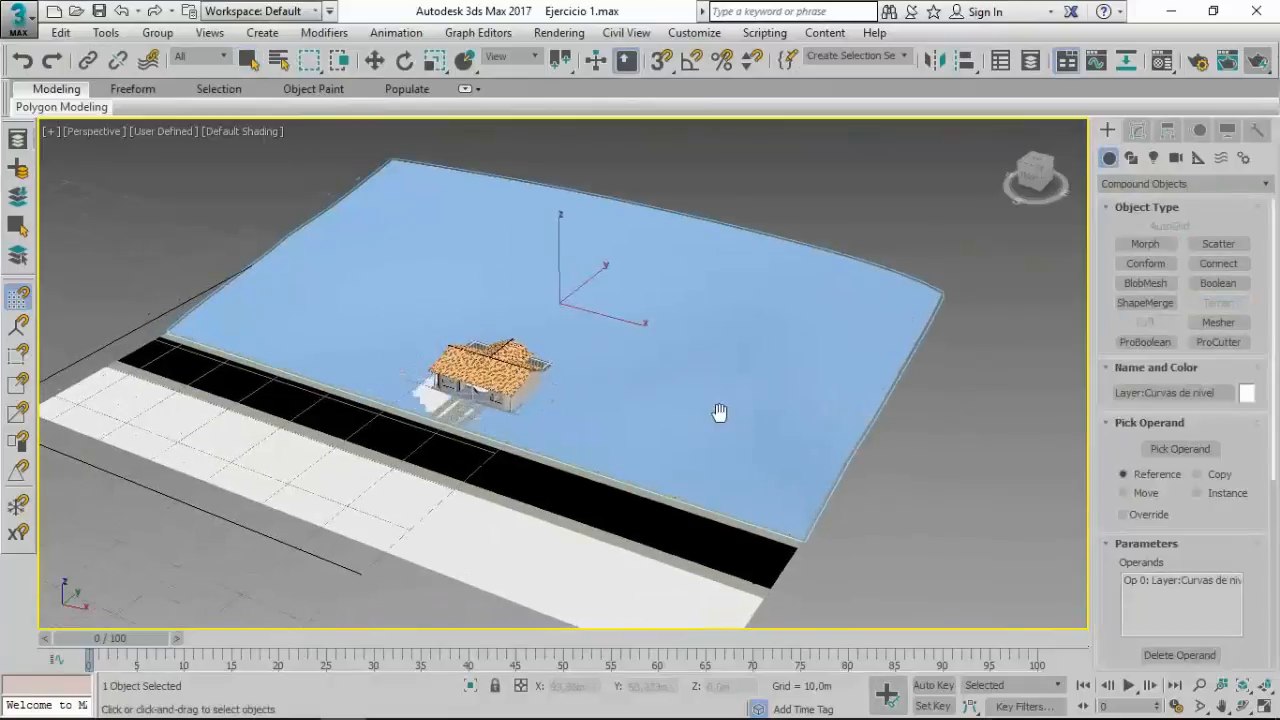
pyautogui.scroll(4, 652, 414)
pyautogui.moveTo(660, 411); pyautogui.dragTo(627, 431, button='middle')
pyautogui.click(1243, 706)
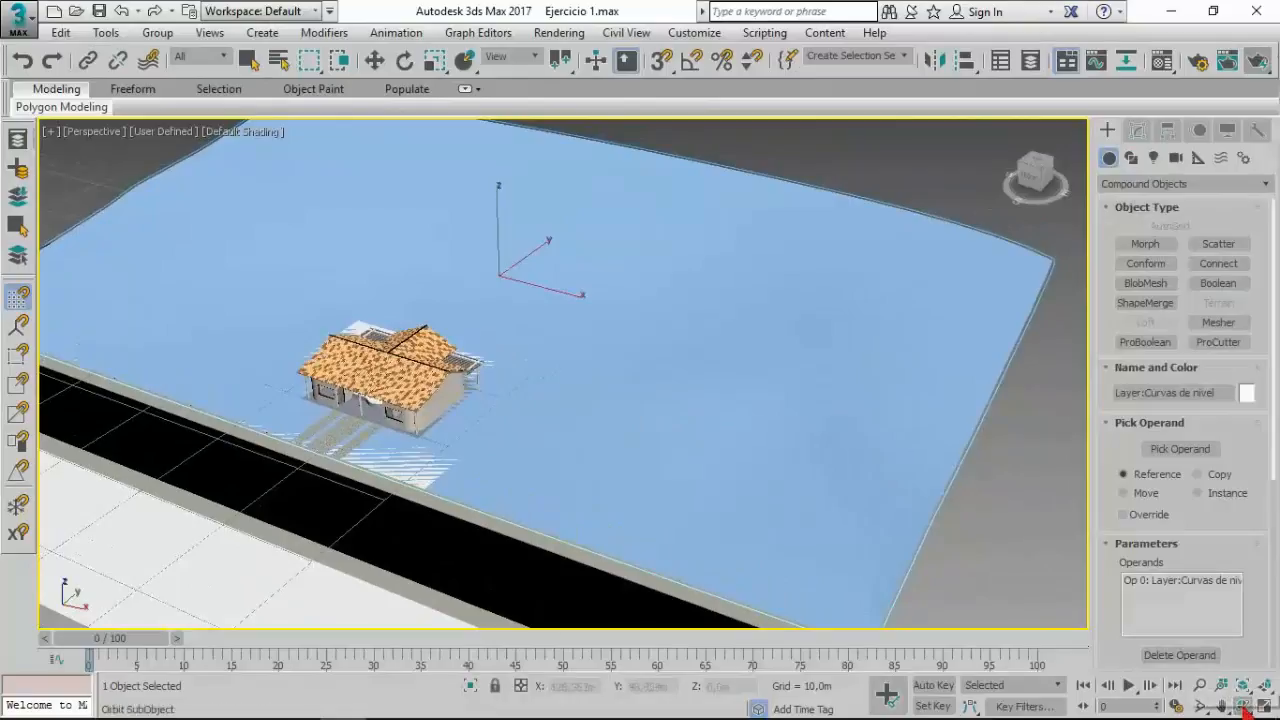
pyautogui.moveTo(629, 397); pyautogui.dragTo(650, 368)
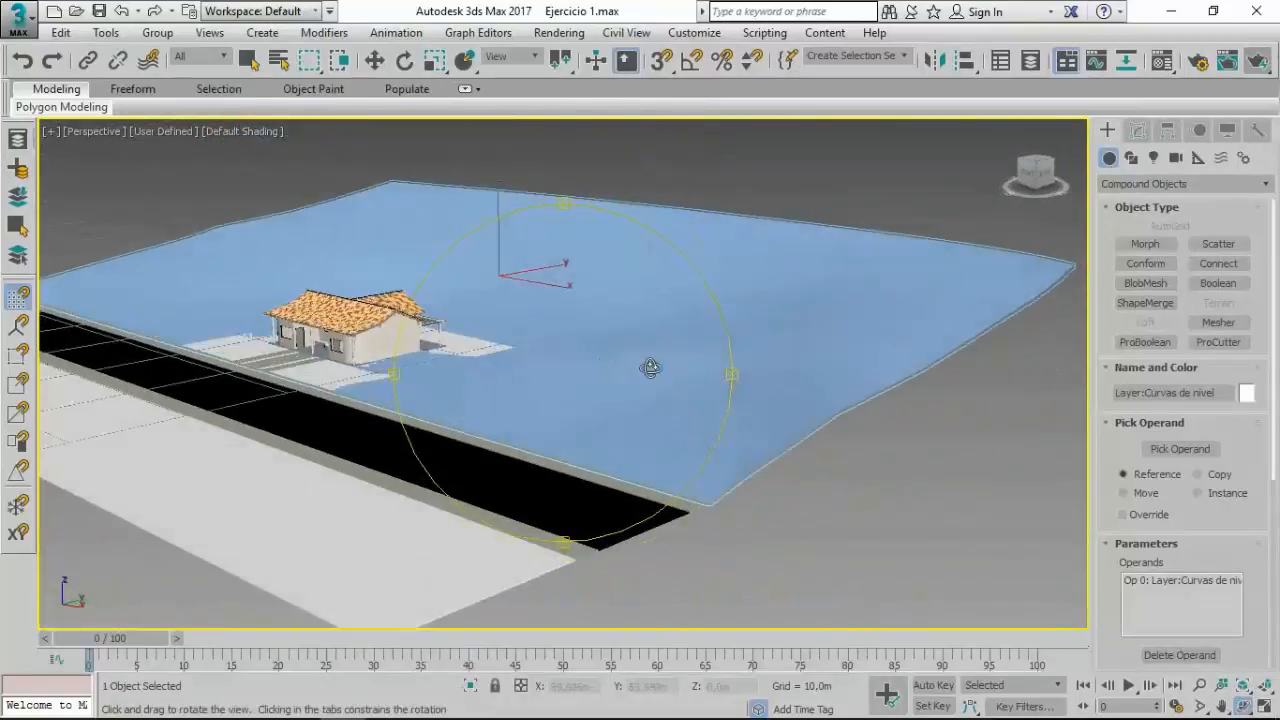
pyautogui.rightClick(765, 192)
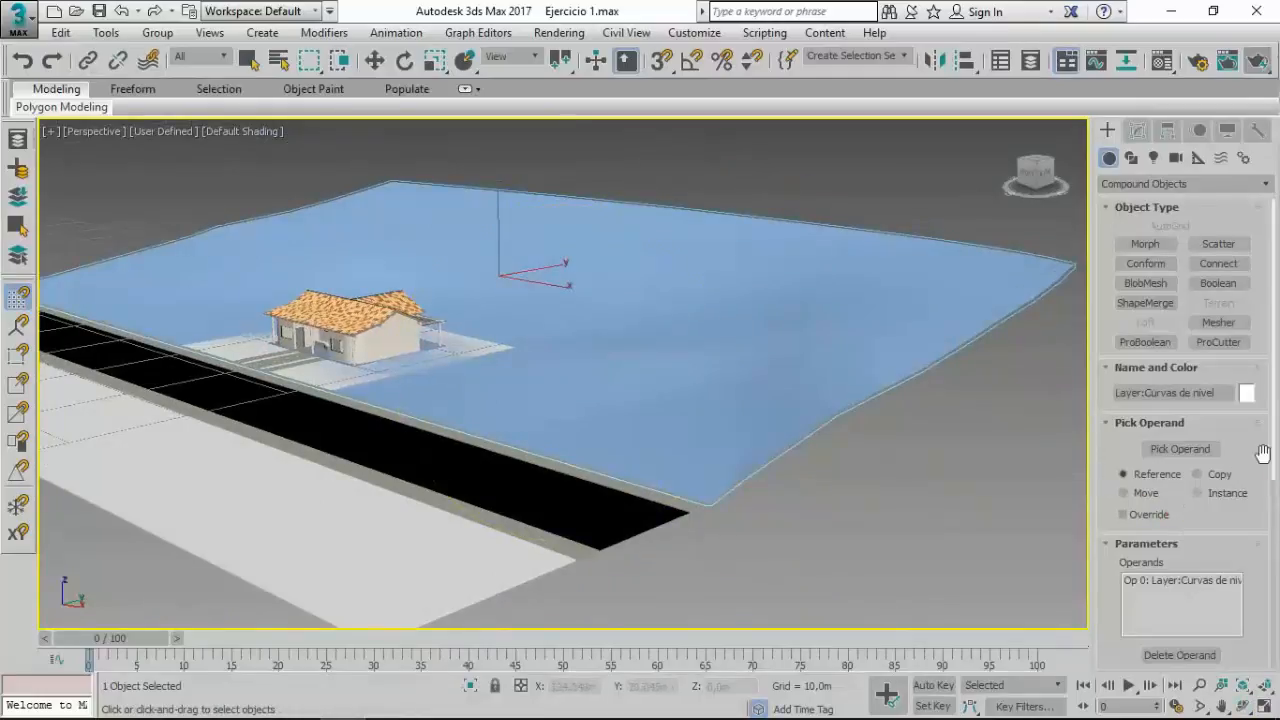
# Step: Try the Layered Solid form on the terrain, inspect the stepped result around the house, and return to Graded Surface
pyautogui.scroll(-2, 1270, 453)
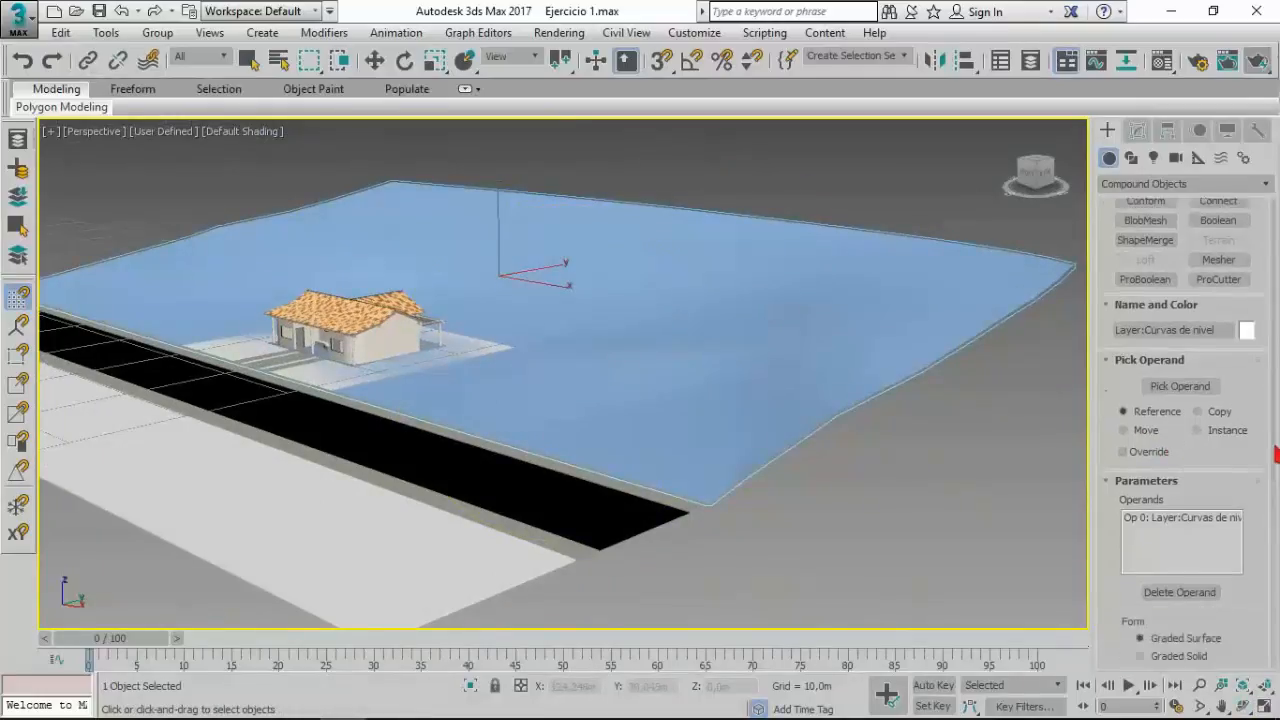
pyautogui.scroll(-7, 1276, 453)
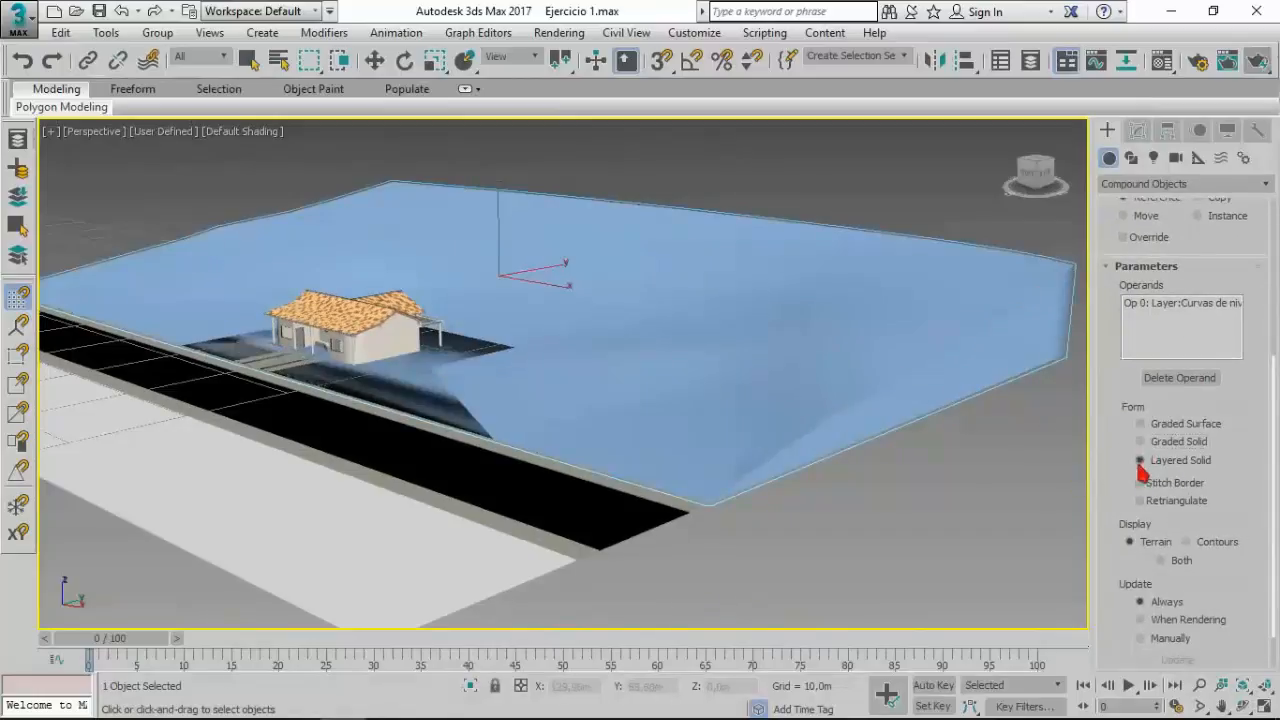
pyautogui.click(1140, 461)
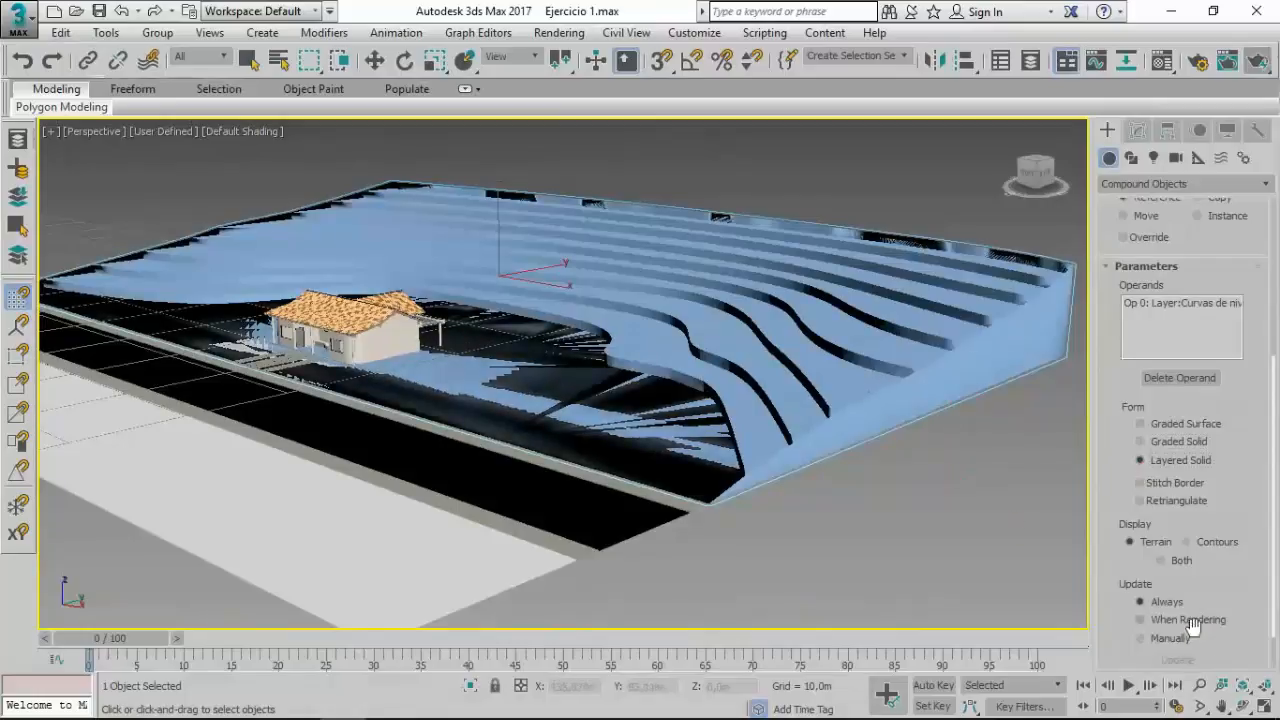
pyautogui.click(1243, 706)
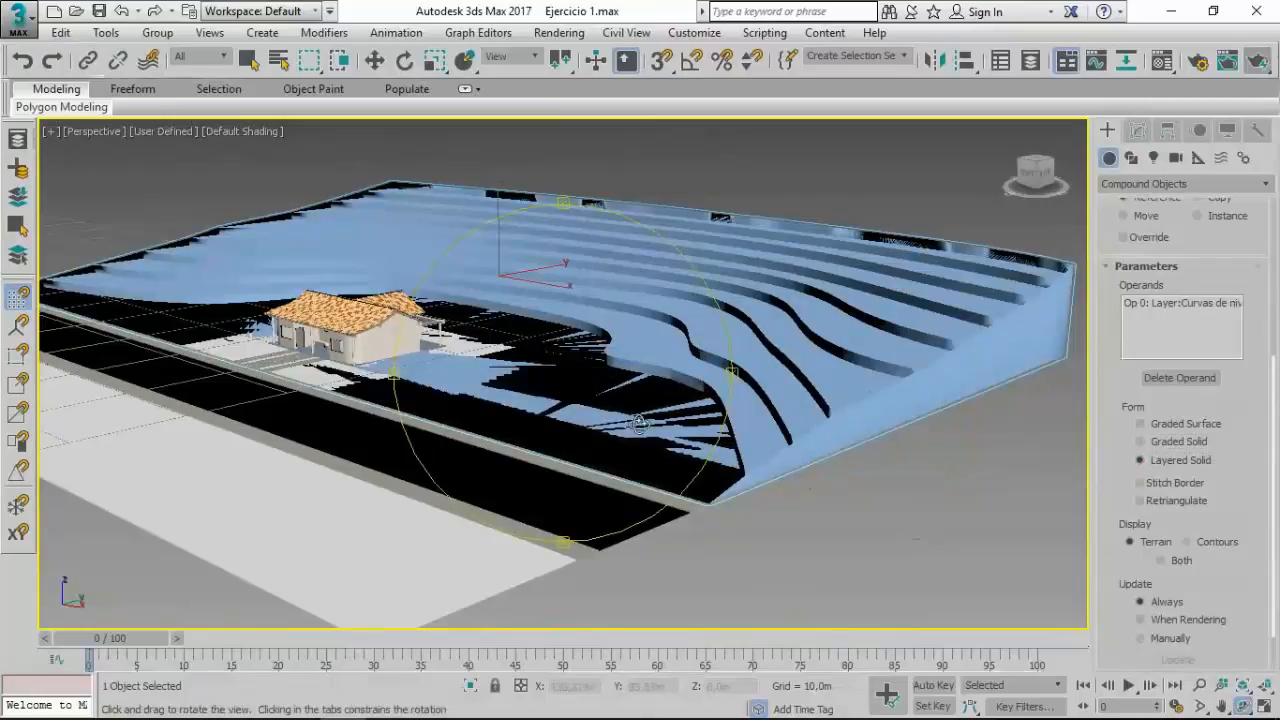
pyautogui.moveTo(637, 424)
pyautogui.mouseDown()
pyautogui.moveTo(600, 432)
pyautogui.moveTo(631, 440)
pyautogui.mouseUp()
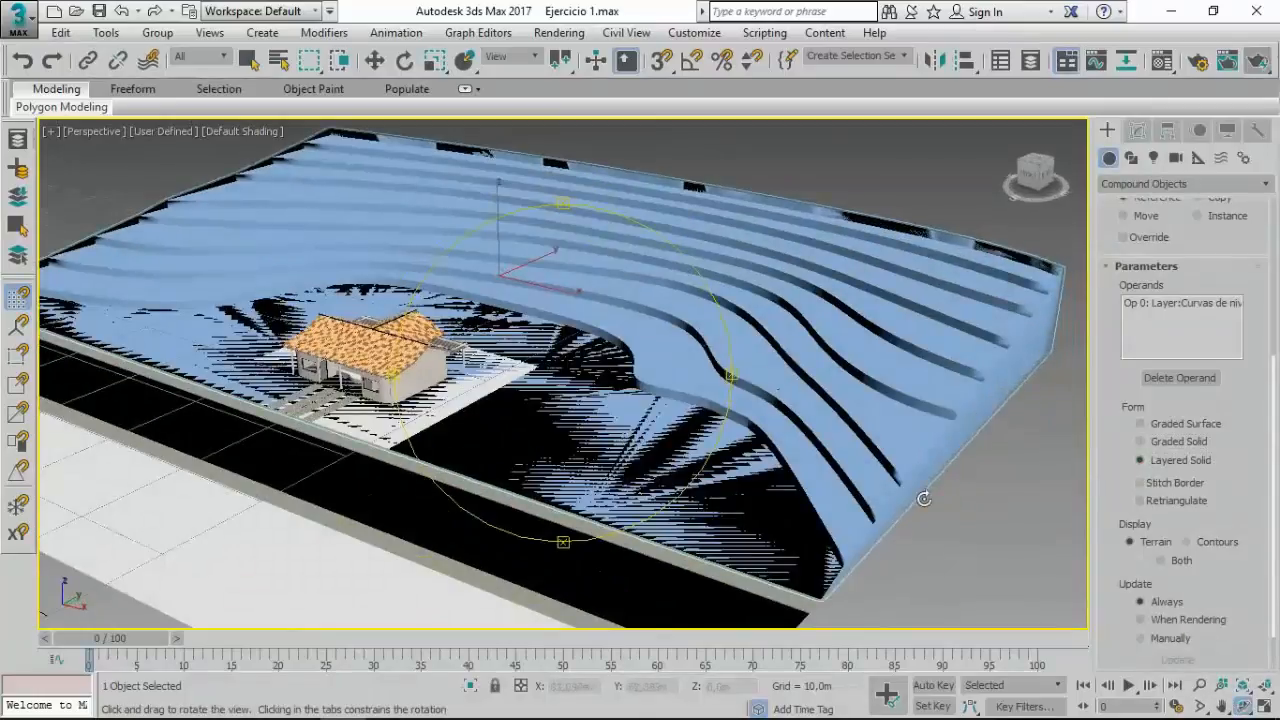
pyautogui.click(1141, 424)
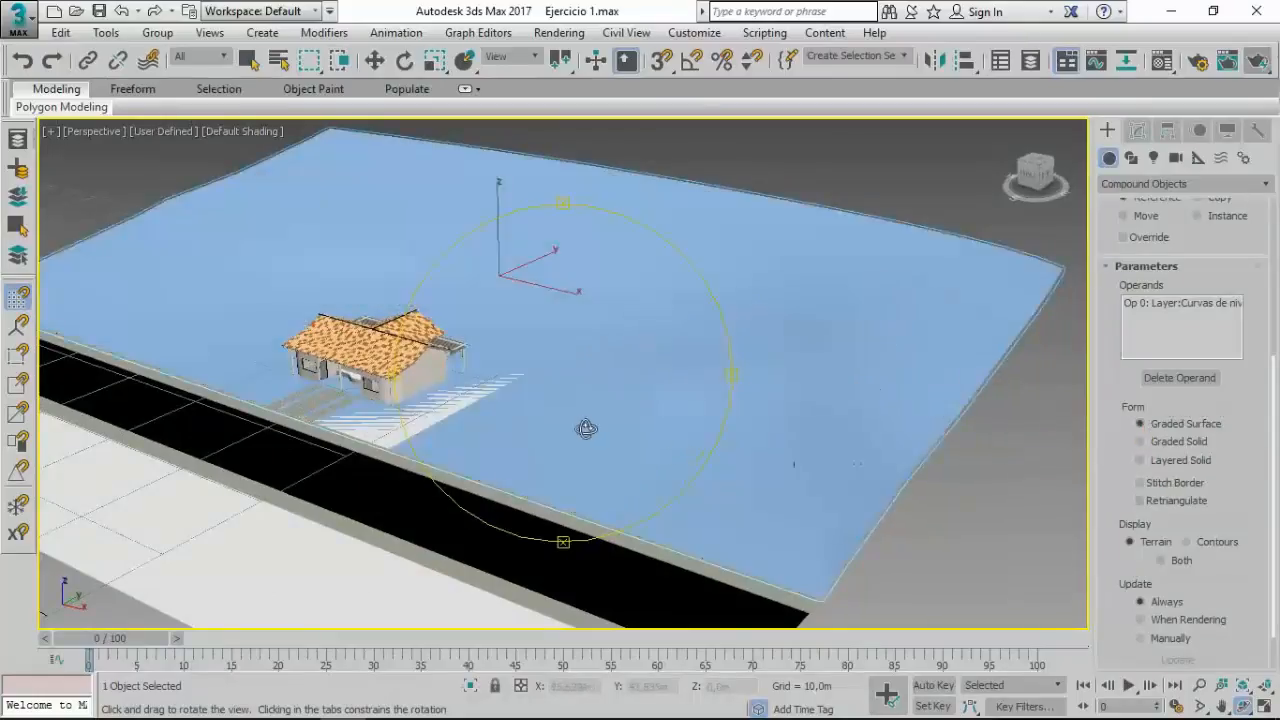
pyautogui.moveTo(586, 429)
pyautogui.mouseDown()
pyautogui.moveTo(640, 423)
pyautogui.moveTo(723, 486)
pyautogui.mouseUp()
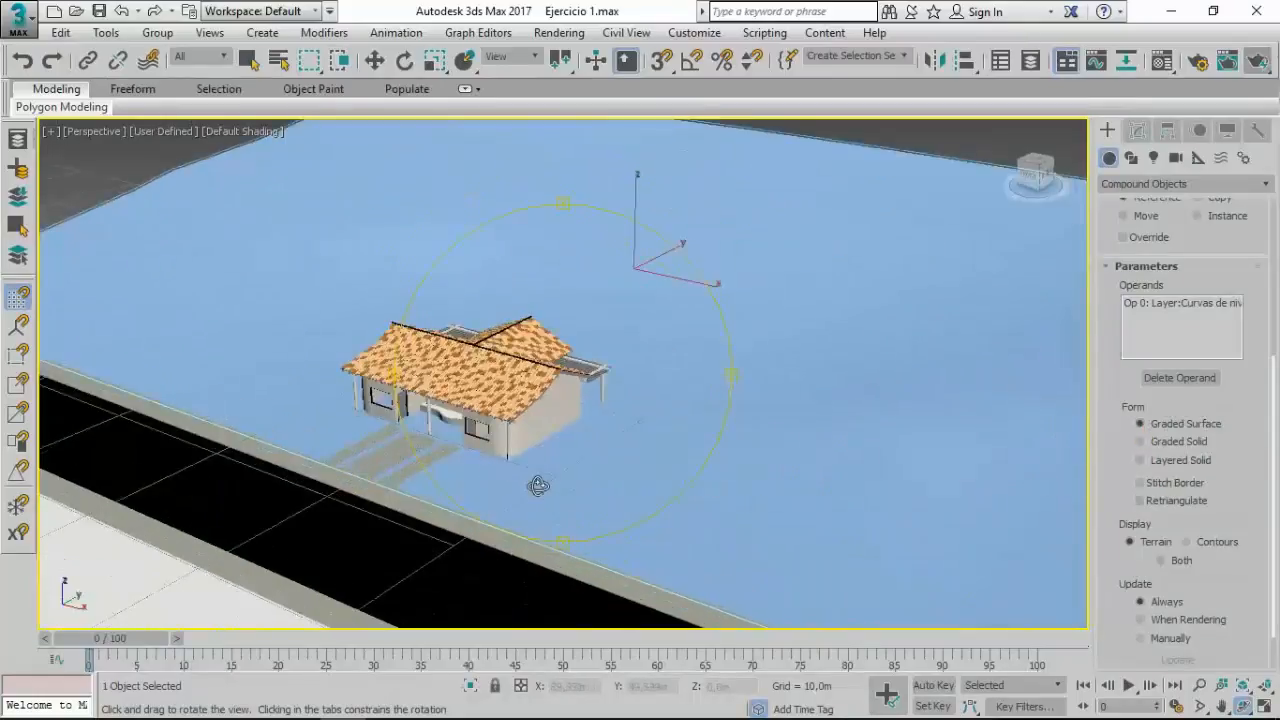
pyautogui.moveTo(538, 486); pyautogui.dragTo(637, 556)
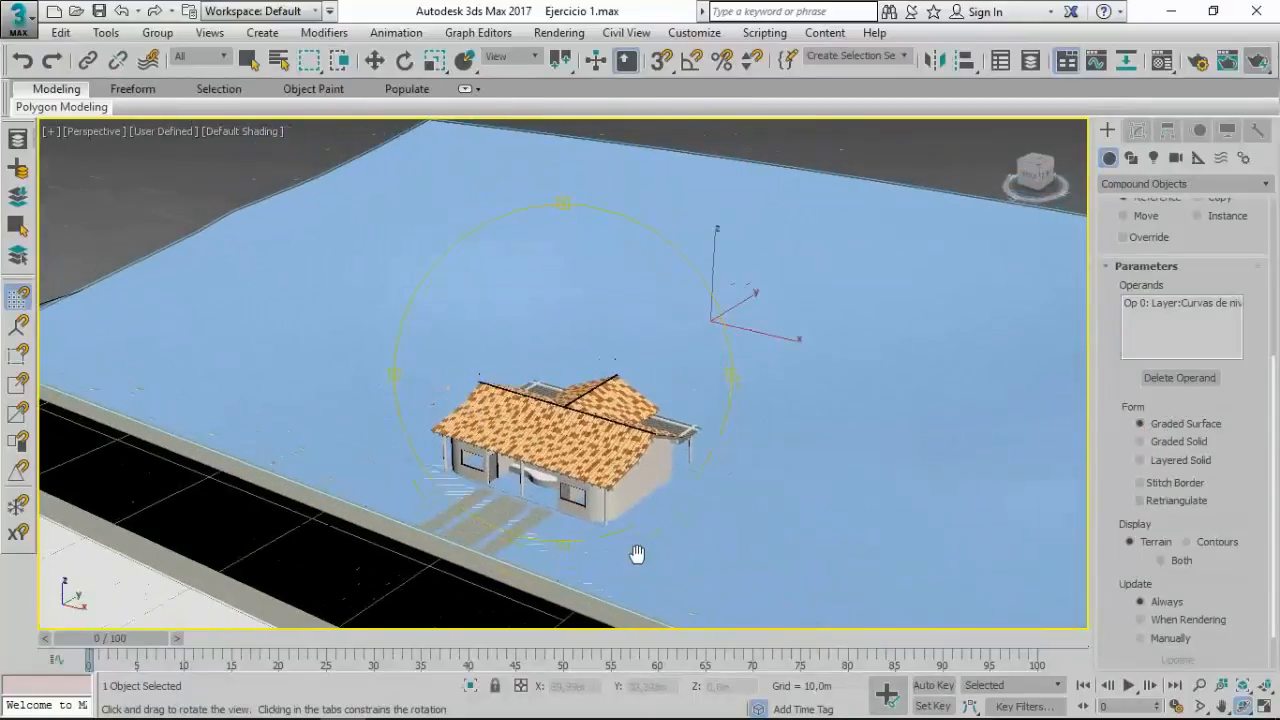
# Step: Lower the terrain slightly along the Z axis to about 4.02 m so the house lot emerges above it
pyautogui.rightClick(302, 283)
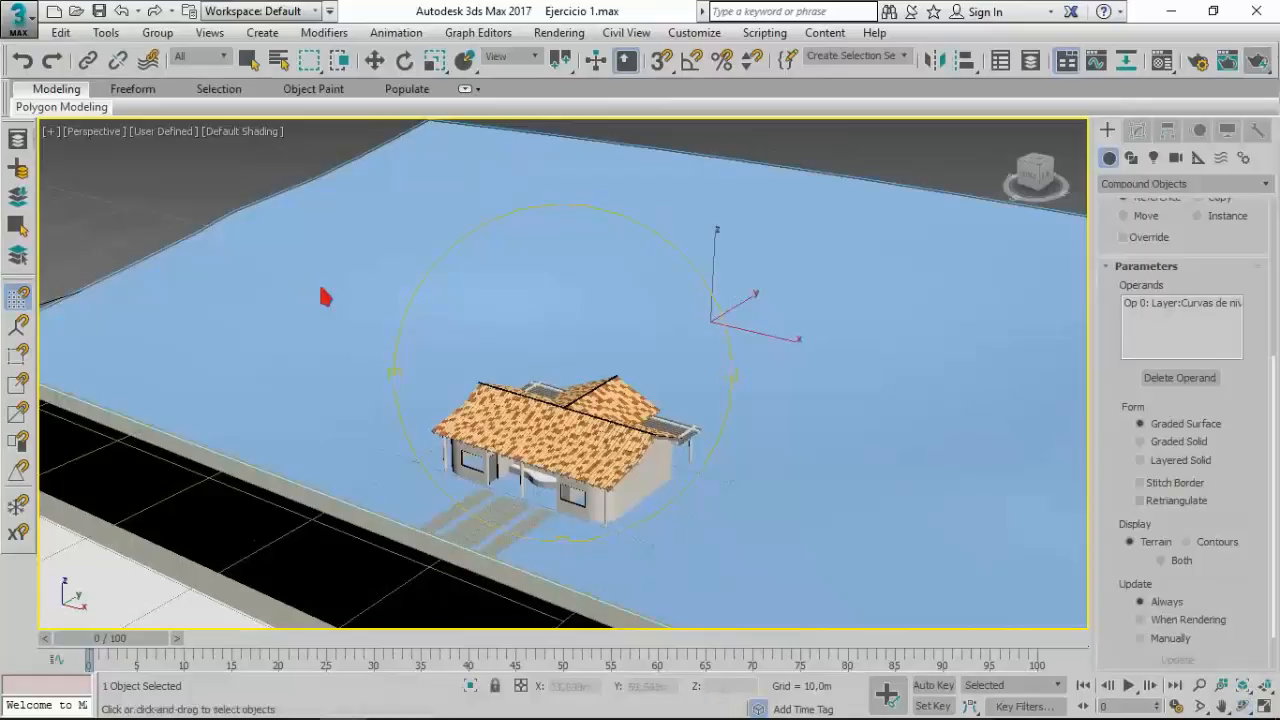
pyautogui.rightClick(205, 200)
pyautogui.moveTo(704, 512); pyautogui.dragTo(677, 477, button='middle')
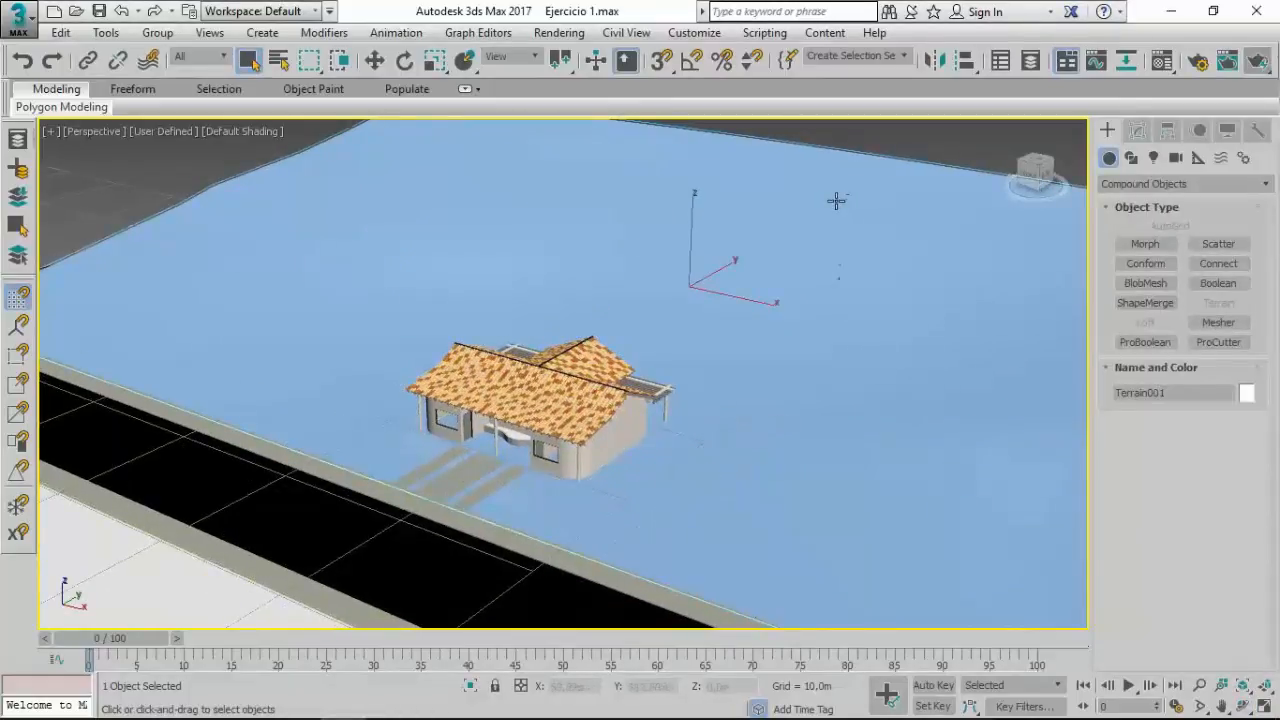
pyautogui.moveTo(836, 201); pyautogui.dragTo(786, 277, button='middle')
pyautogui.rightClick(773, 286)
pyautogui.click(790, 292)
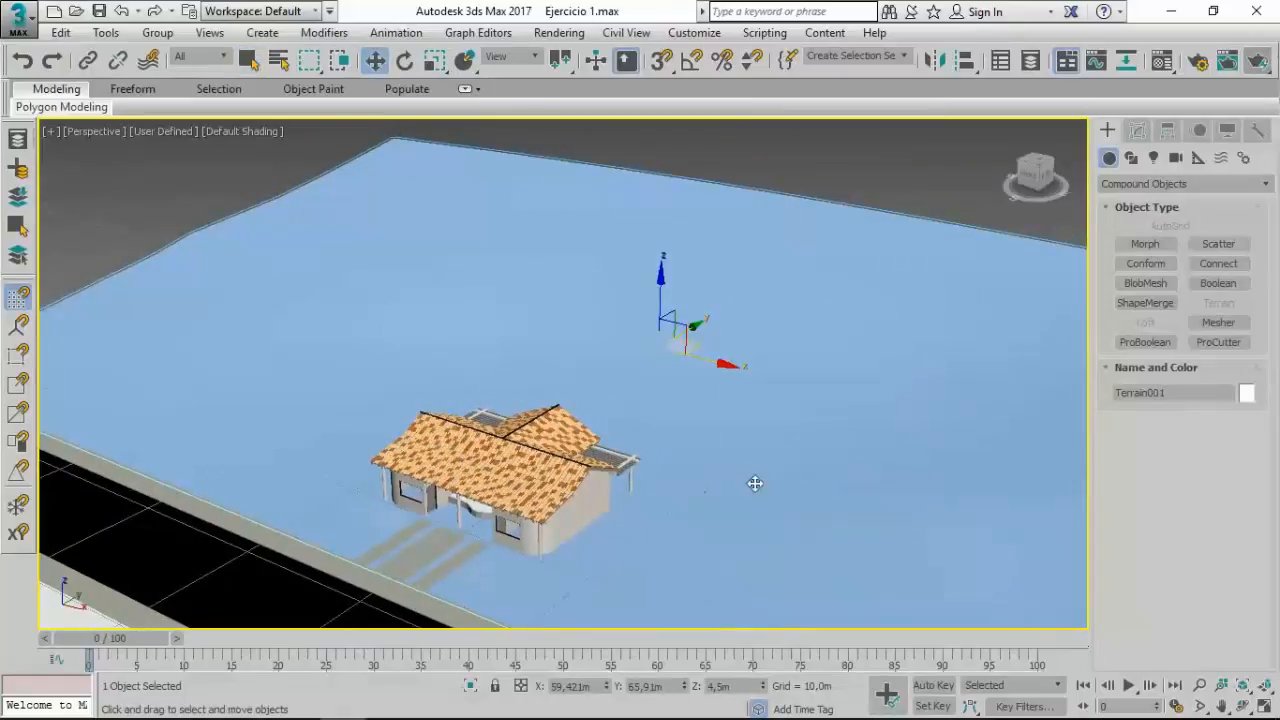
pyautogui.moveTo(755, 483); pyautogui.dragTo(783, 457, button='middle')
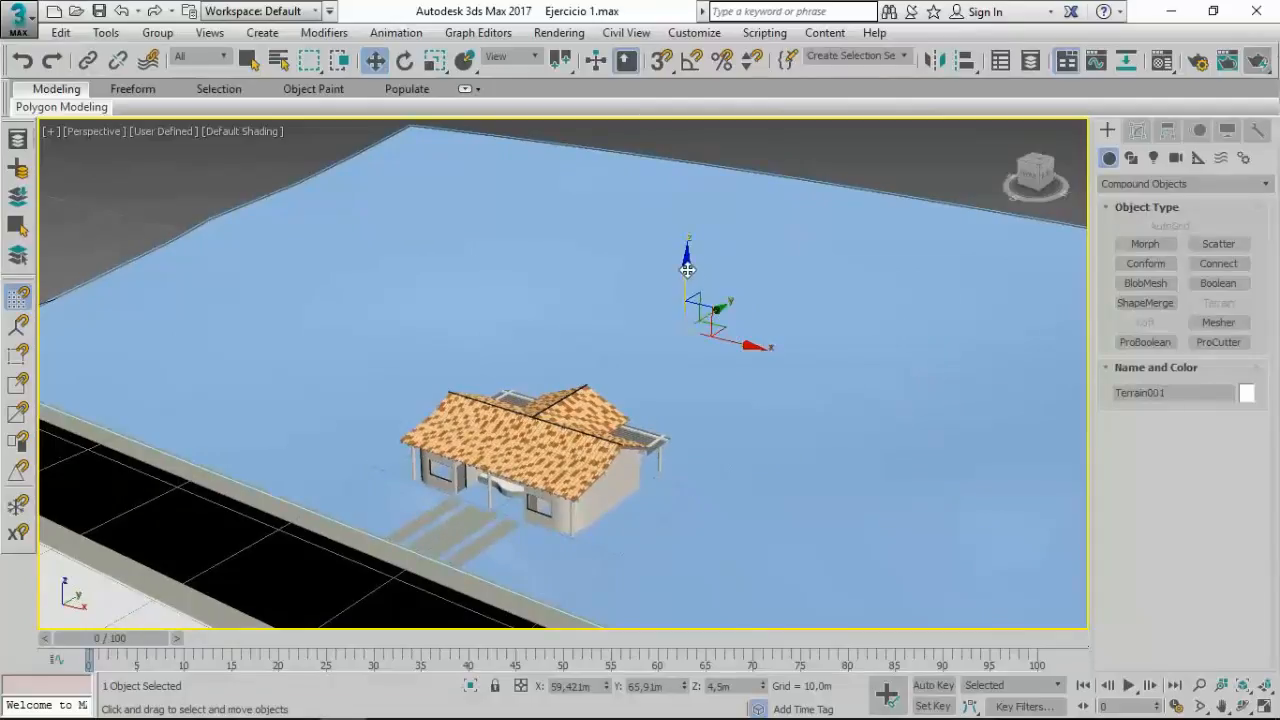
pyautogui.moveTo(687, 269)
pyautogui.mouseDown()
pyautogui.moveTo(704, 270)
pyautogui.moveTo(690, 282)
pyautogui.mouseUp()
# Step: Frame the house closely and run a test render of the lowered terrain, closing the render window when finished
pyautogui.scroll(3, 600, 420)
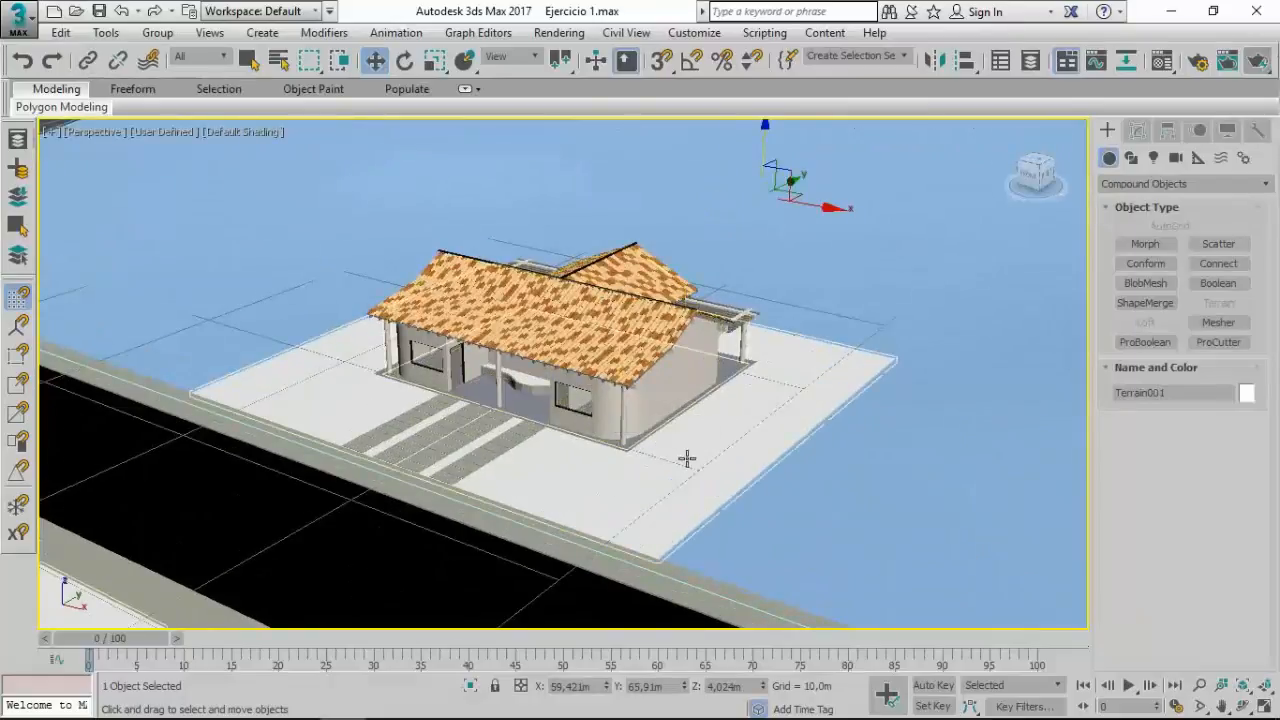
pyautogui.moveTo(688, 458); pyautogui.dragTo(740, 403, button='middle')
pyautogui.scroll(2, 743, 423)
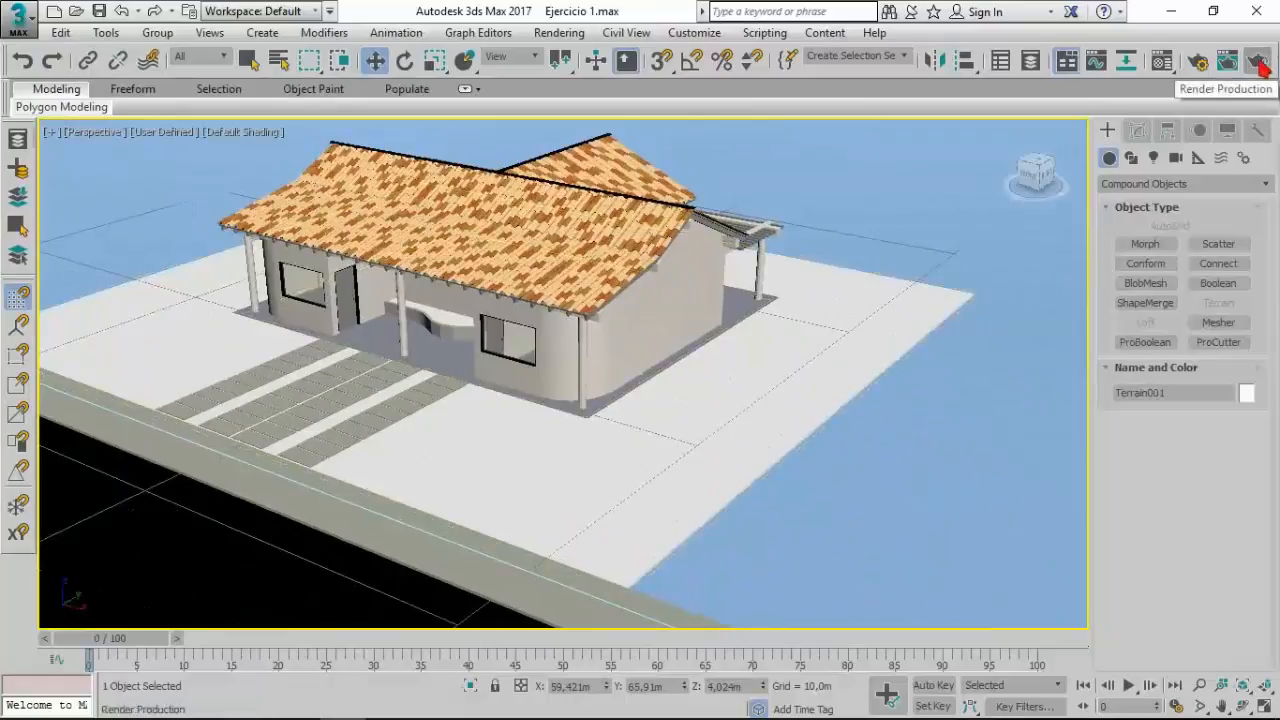
pyautogui.click(1259, 64)
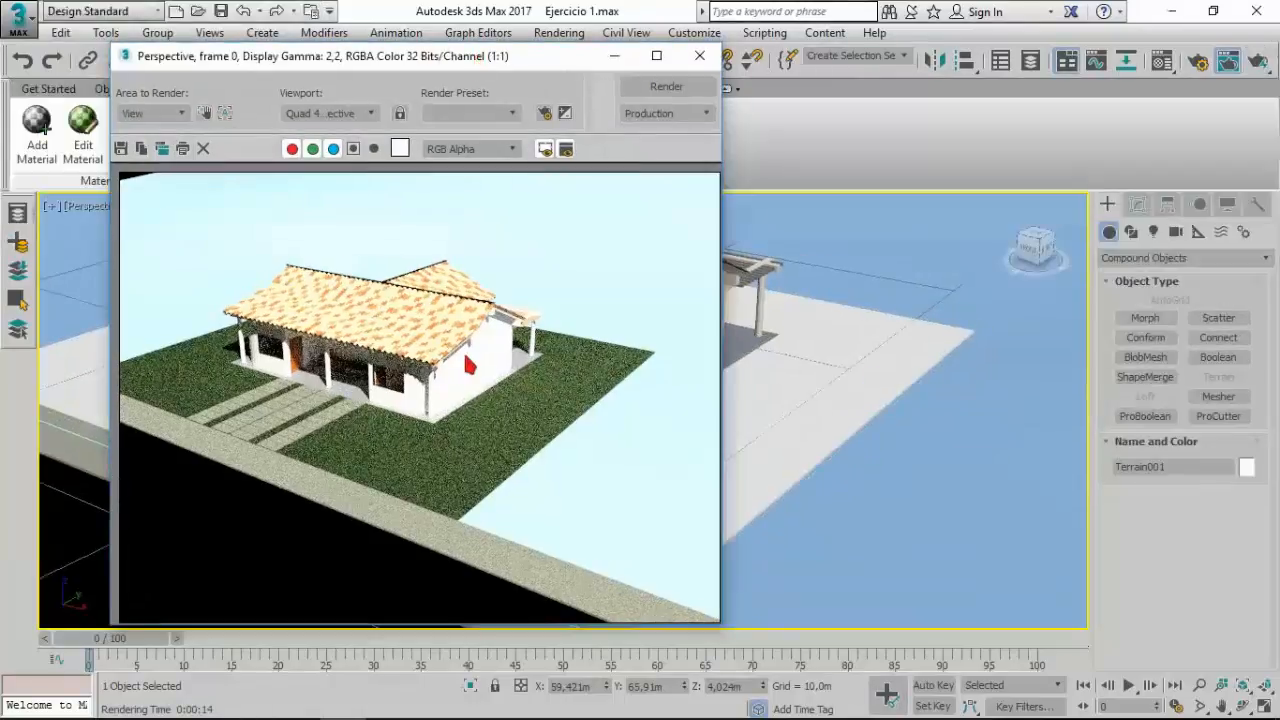
pyautogui.click(699, 55)
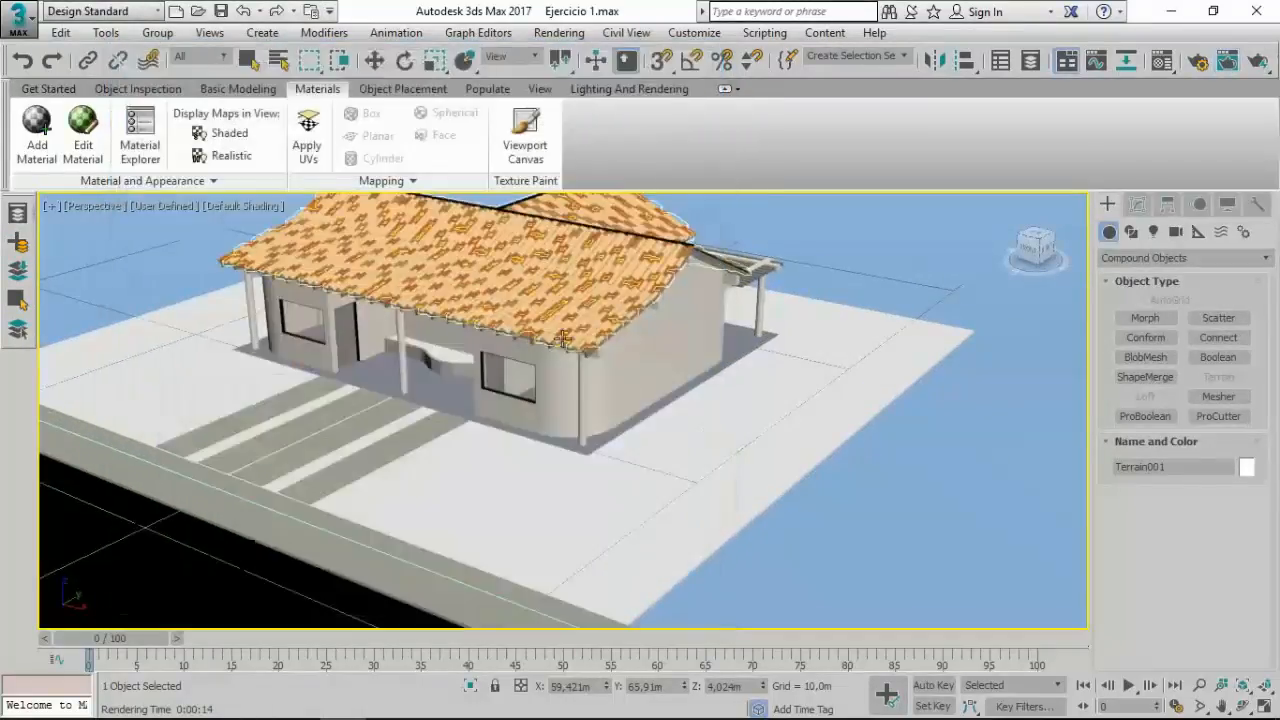
# Step: Assign the grass material from the Compact Material Editor to the terrain and check it with a test render
pyautogui.click(212, 181)
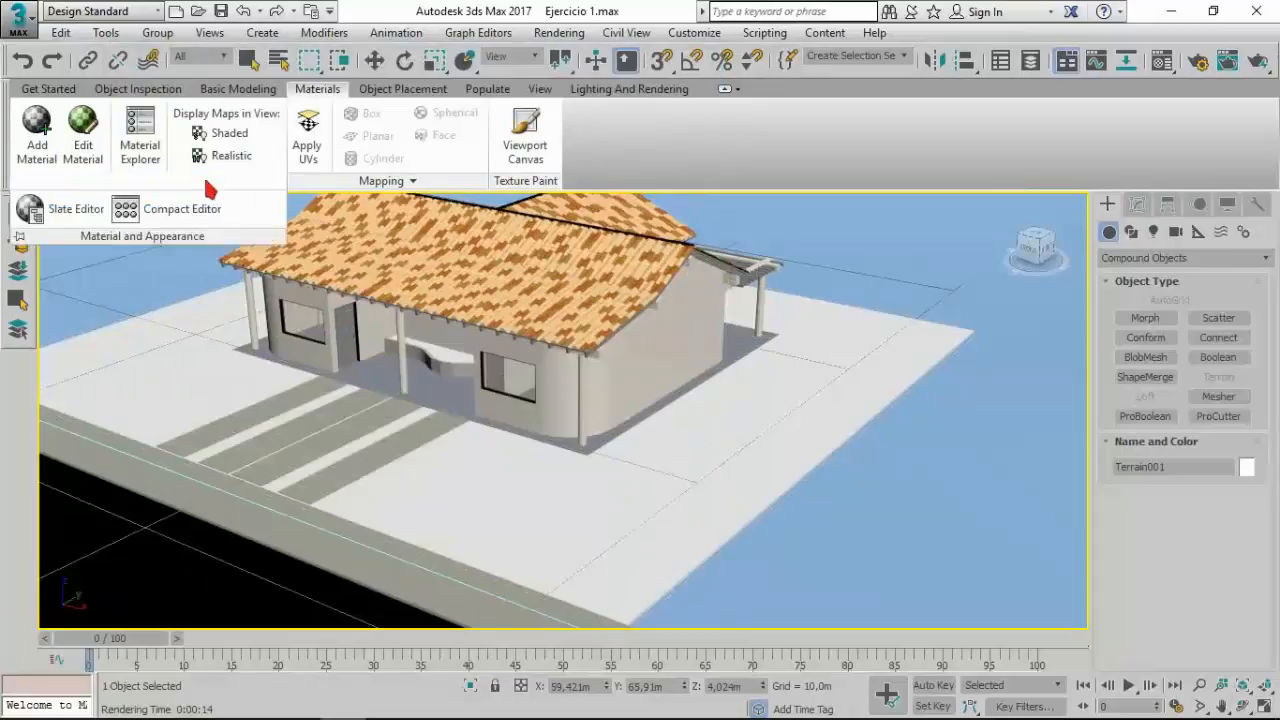
pyautogui.click(168, 208)
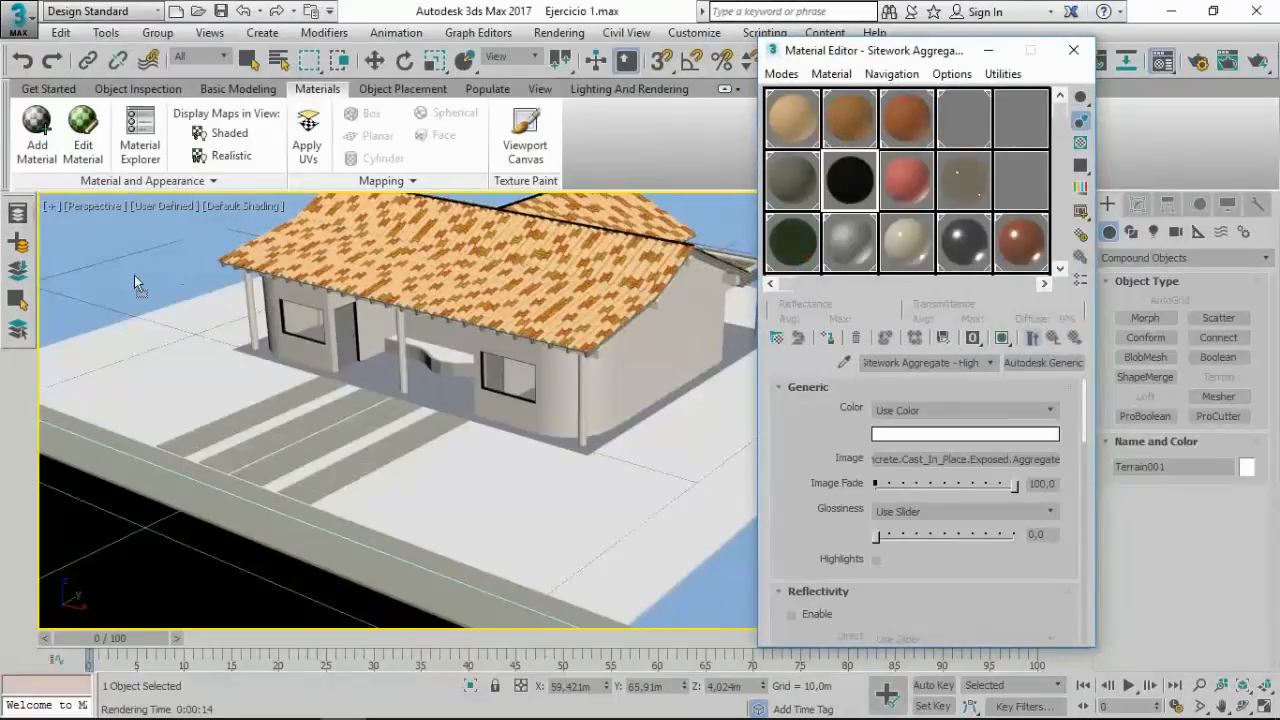
pyautogui.click(1252, 70)
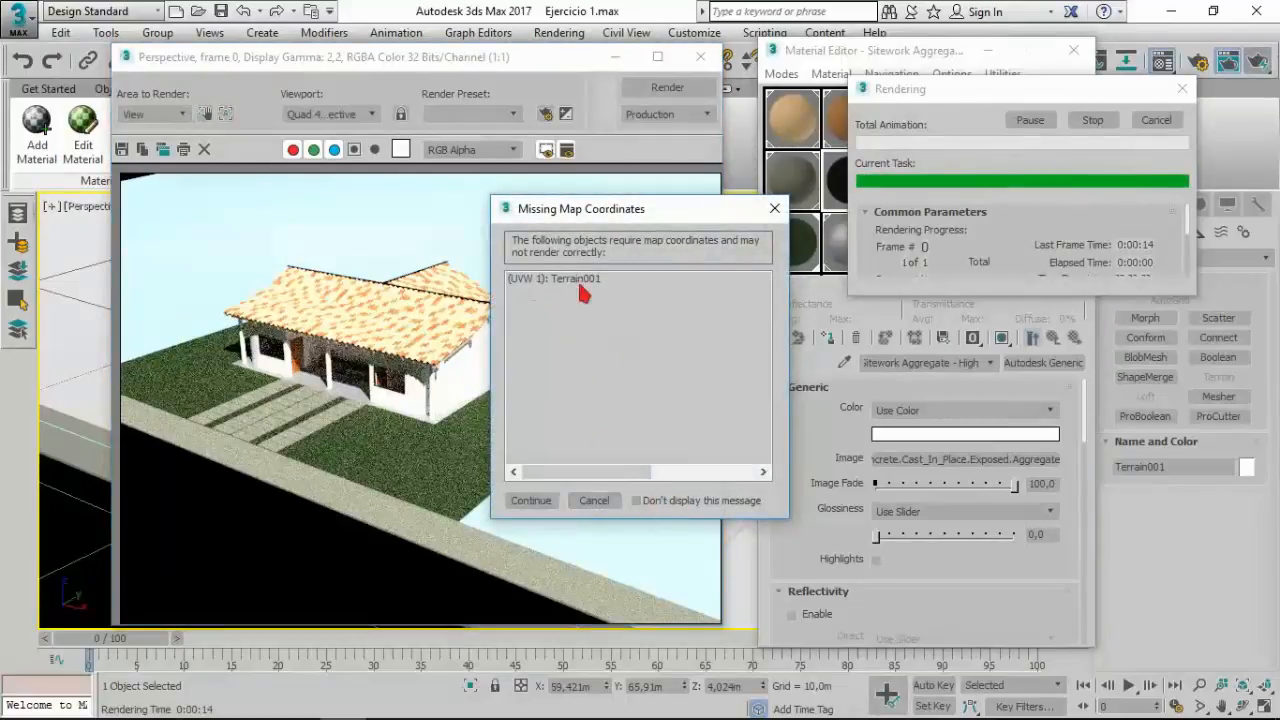
pyautogui.click(545, 502)
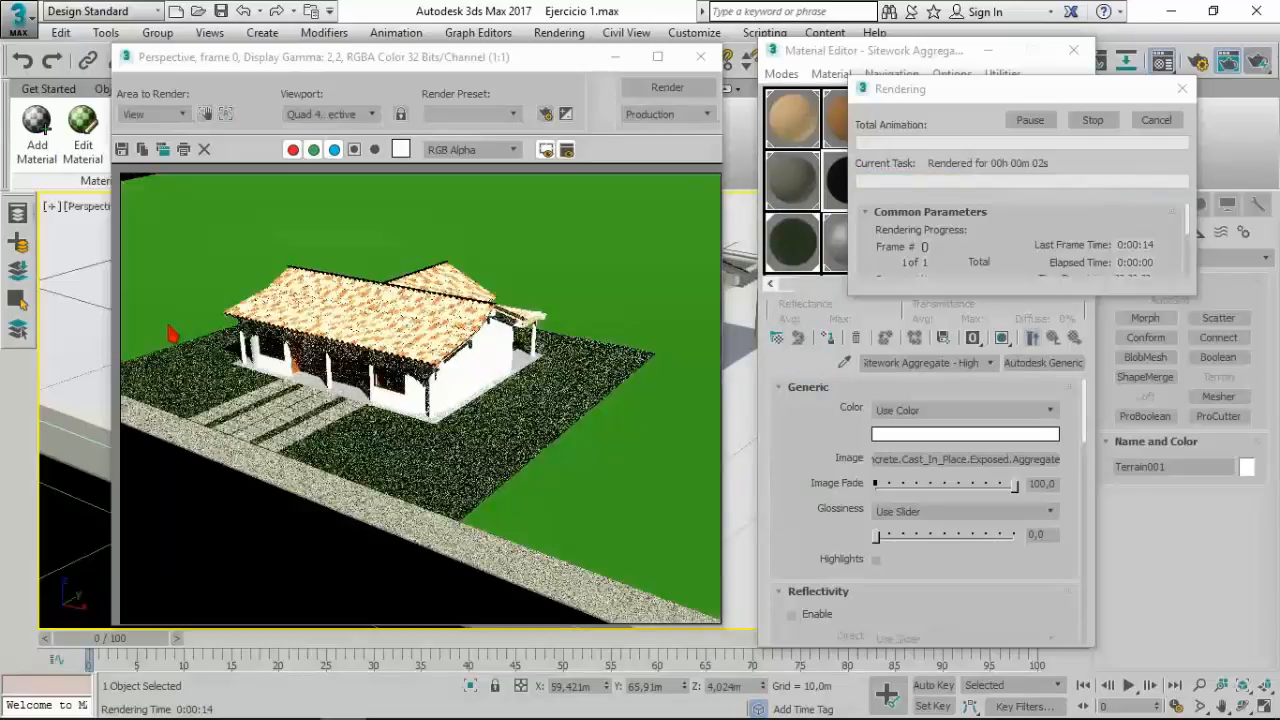
pyautogui.click(1157, 120)
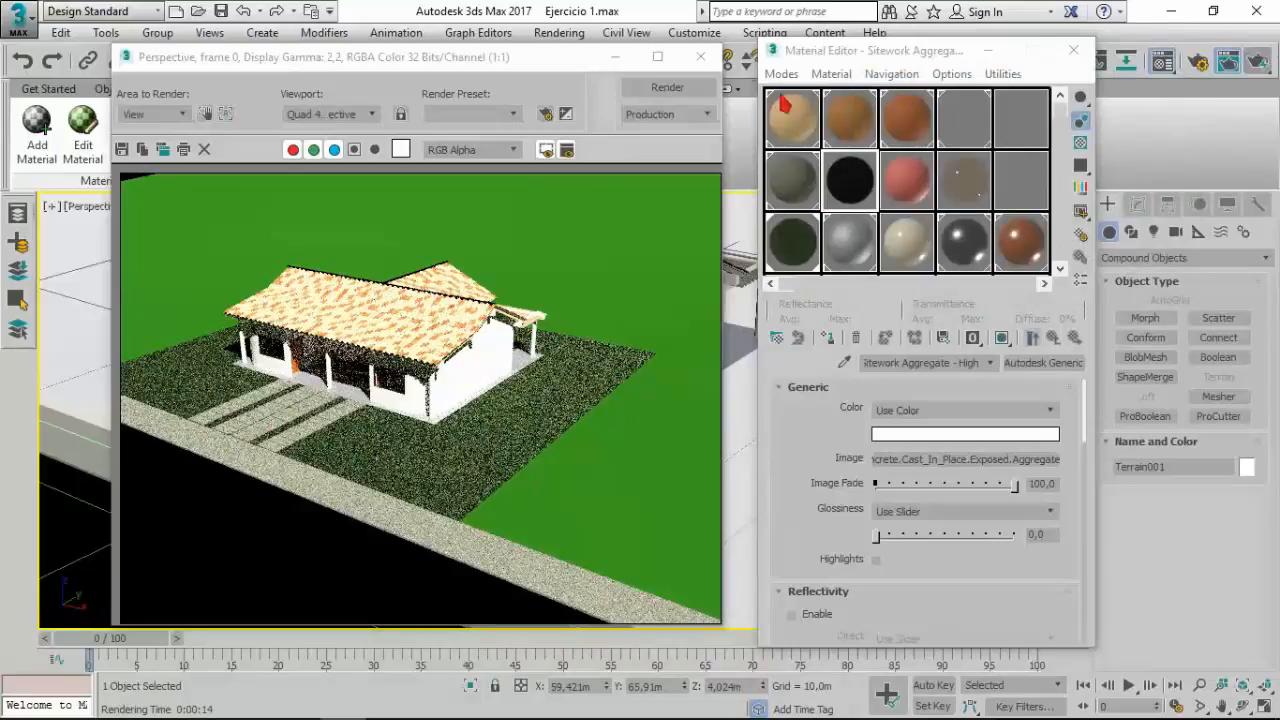
pyautogui.click(737, 57)
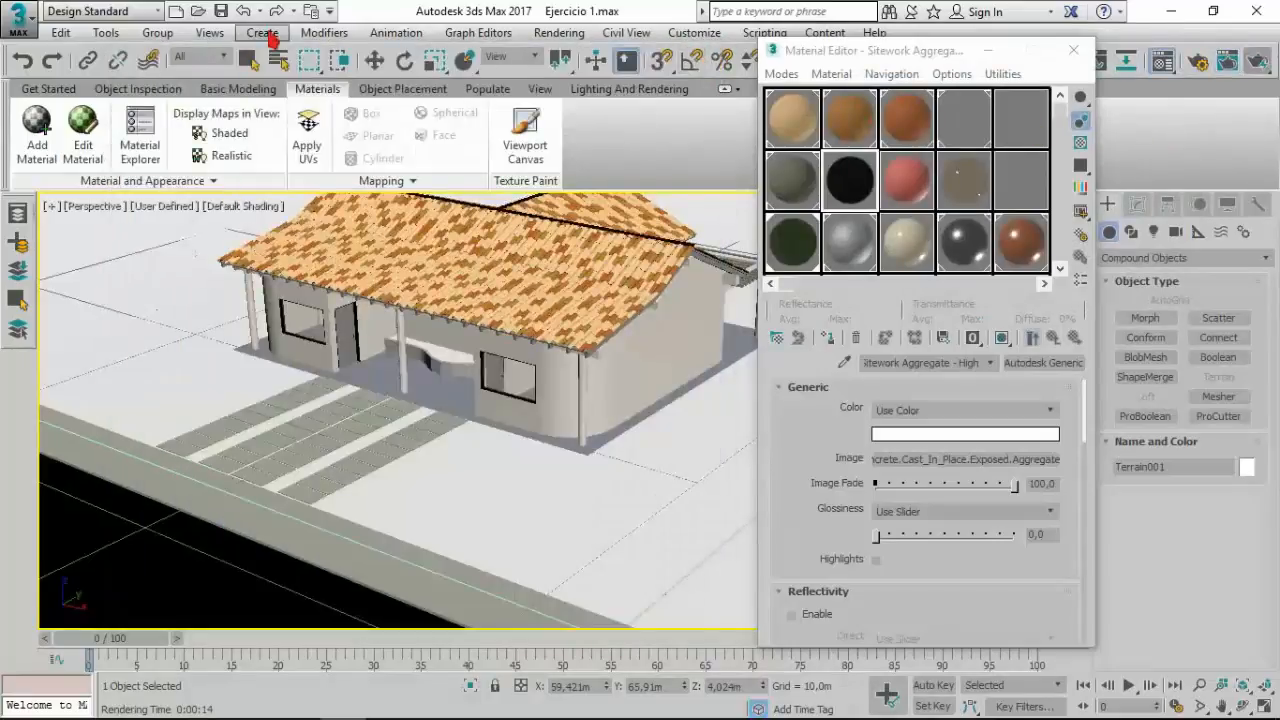
# Step: Apply a UVW Map modifier to the terrain
pyautogui.click(316, 33)
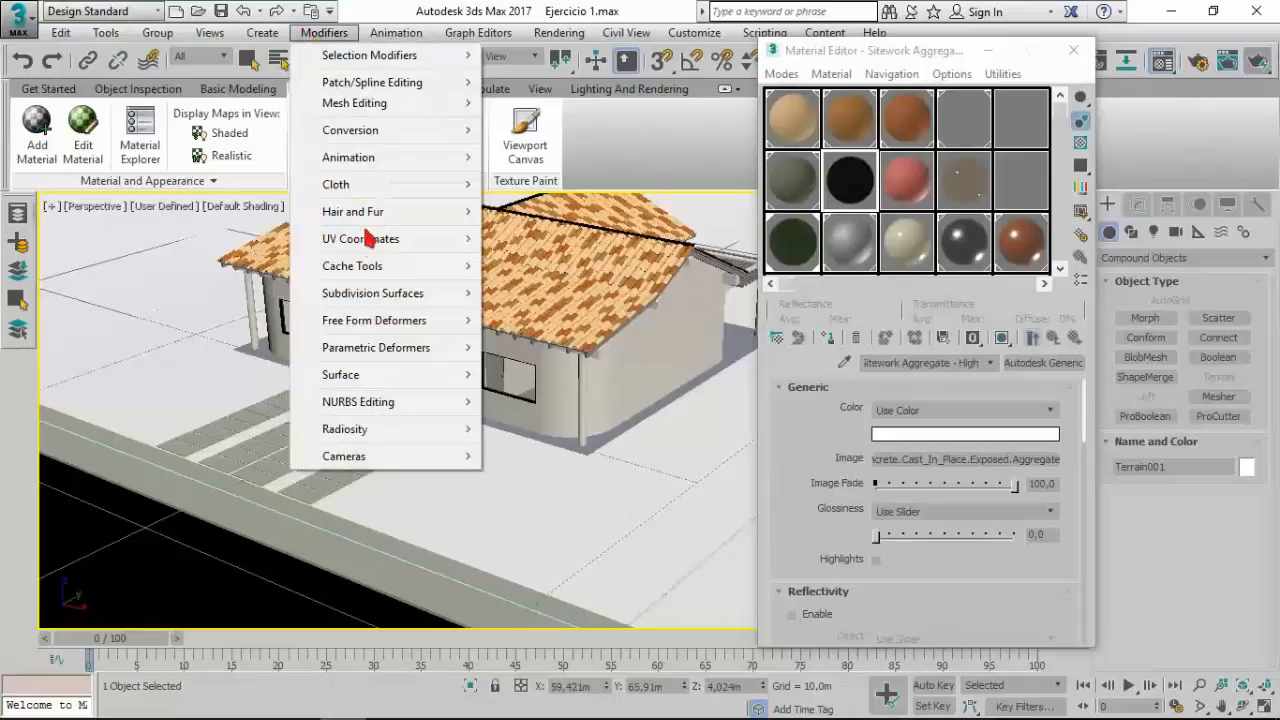
pyautogui.moveTo(366, 243)
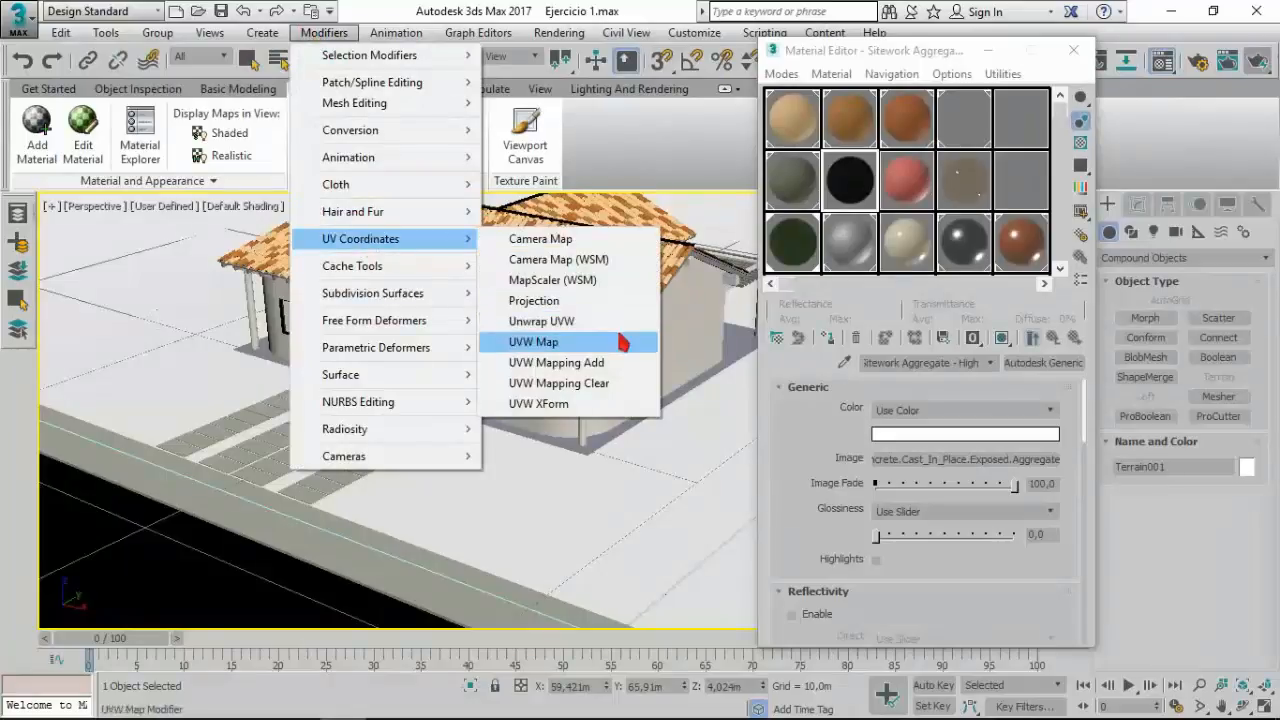
pyautogui.click(527, 342)
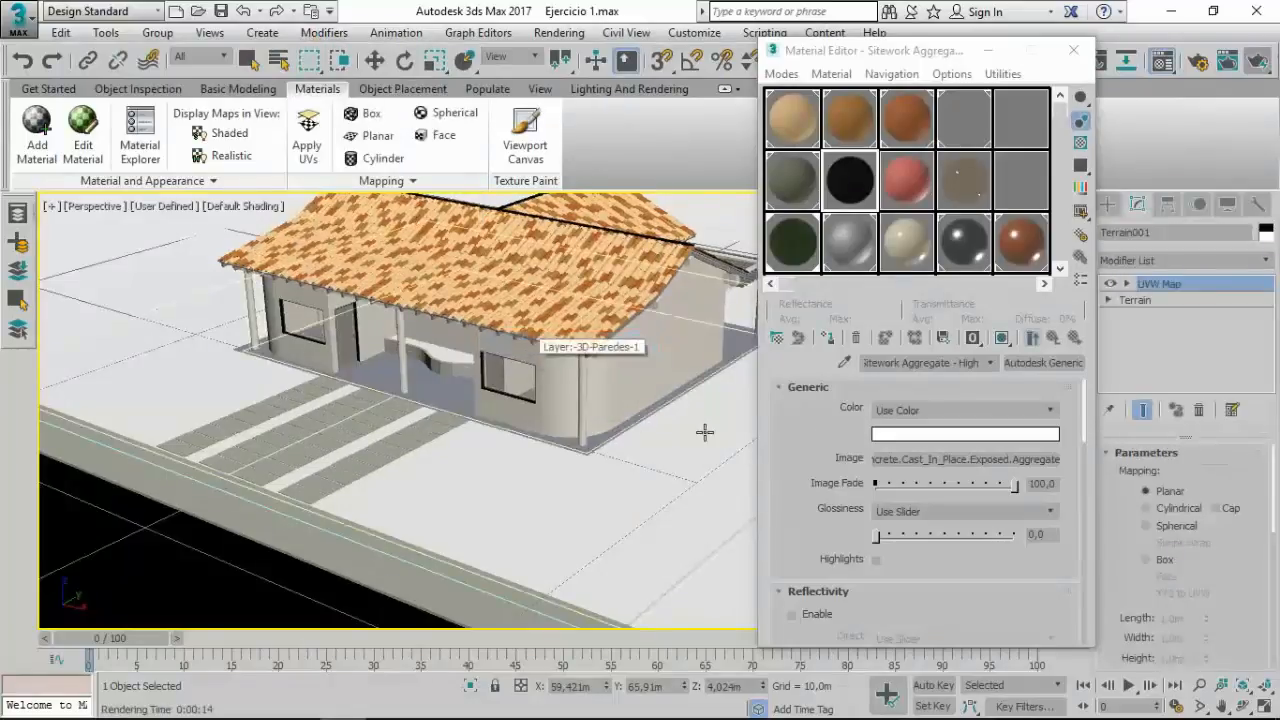
# Step: Run a test render to check the terrain's grass texture, stop it, and close the render window and Material Editor
pyautogui.click(1257, 62)
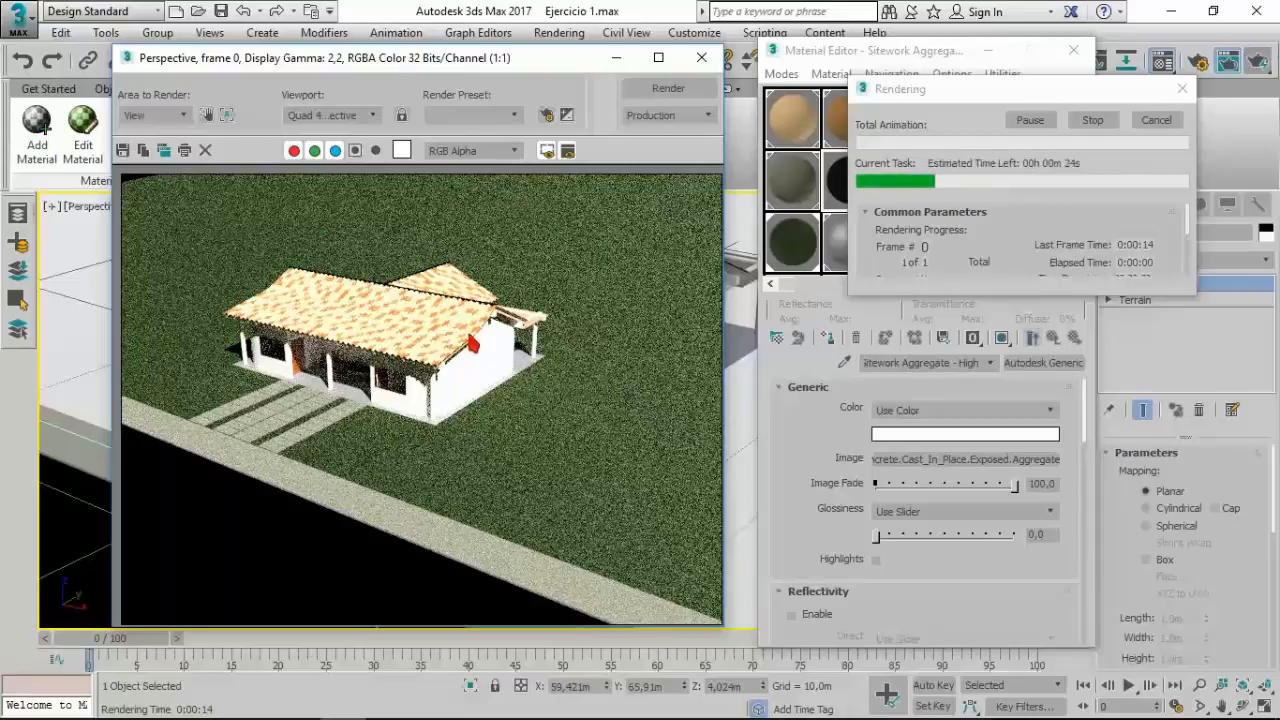
pyautogui.click(1158, 121)
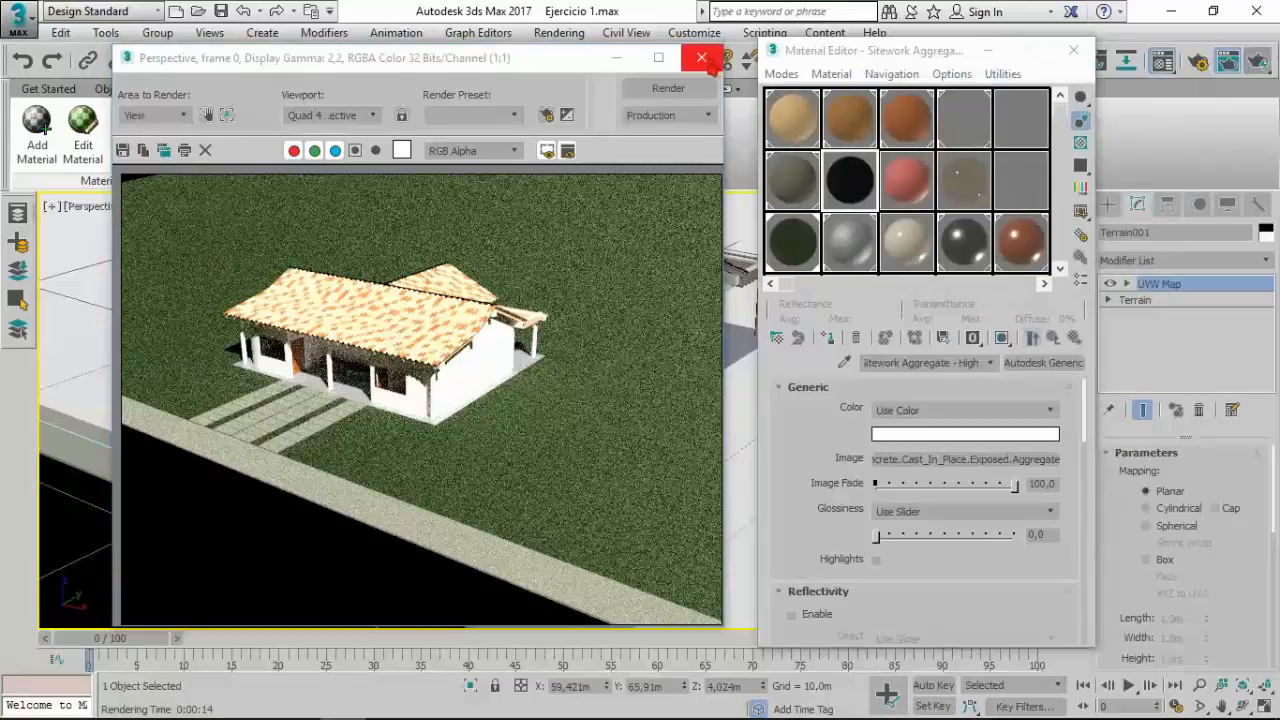
pyautogui.click(702, 58)
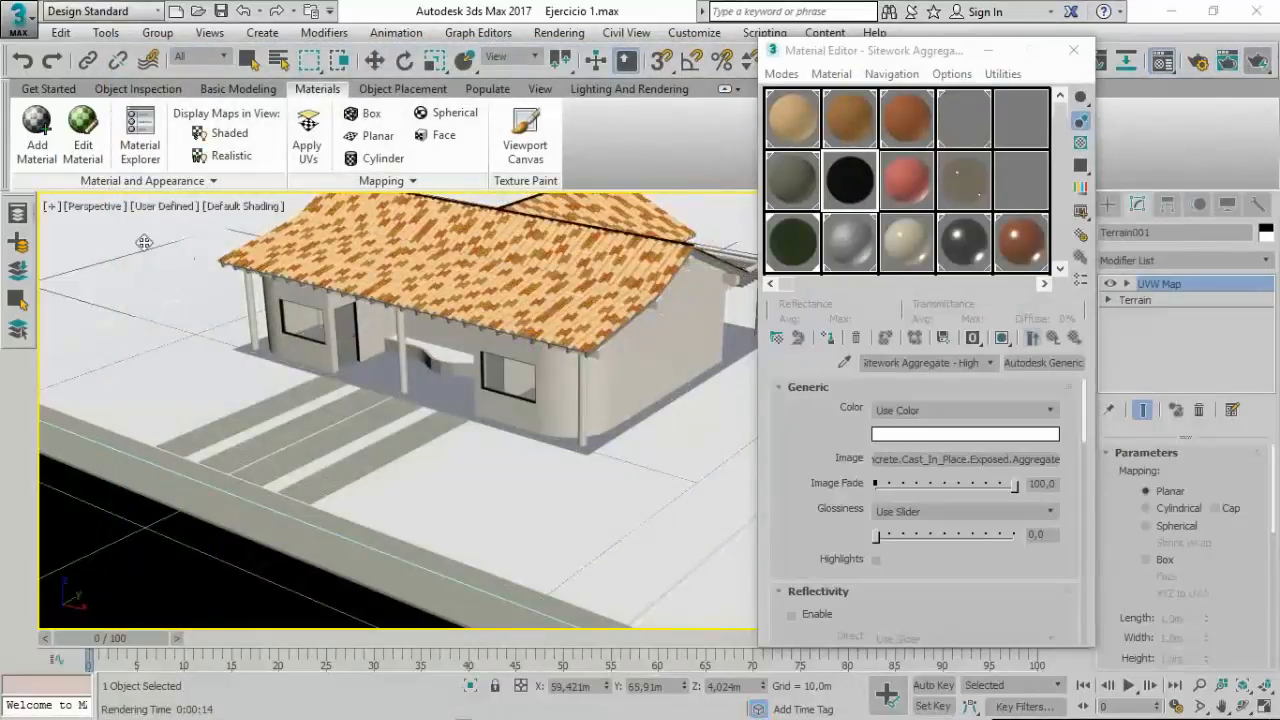
pyautogui.click(1073, 50)
# Step: Go to the Terrain level of the modifier stack, try the Graded Solid form and inspect it around the house
pyautogui.keyDown('alt'); pyautogui.moveTo(786, 289); pyautogui.dragTo(253, 251, button='middle'); pyautogui.keyUp('alt')
pyautogui.scroll(-5, 745, 343)
pyautogui.click(389, 314)
pyautogui.click(584, 394)
pyautogui.moveTo(584, 394); pyautogui.dragTo(586, 455, button='middle')
pyautogui.scroll(3, 589, 463)
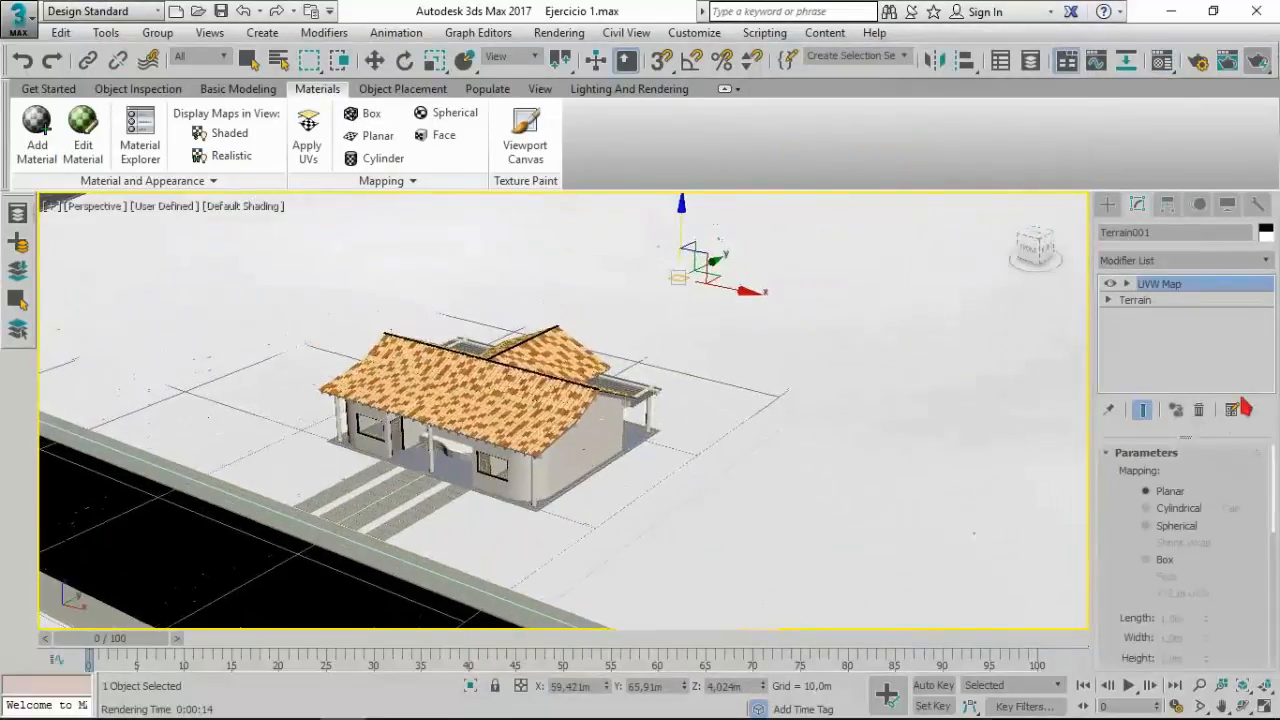
pyautogui.click(1148, 301)
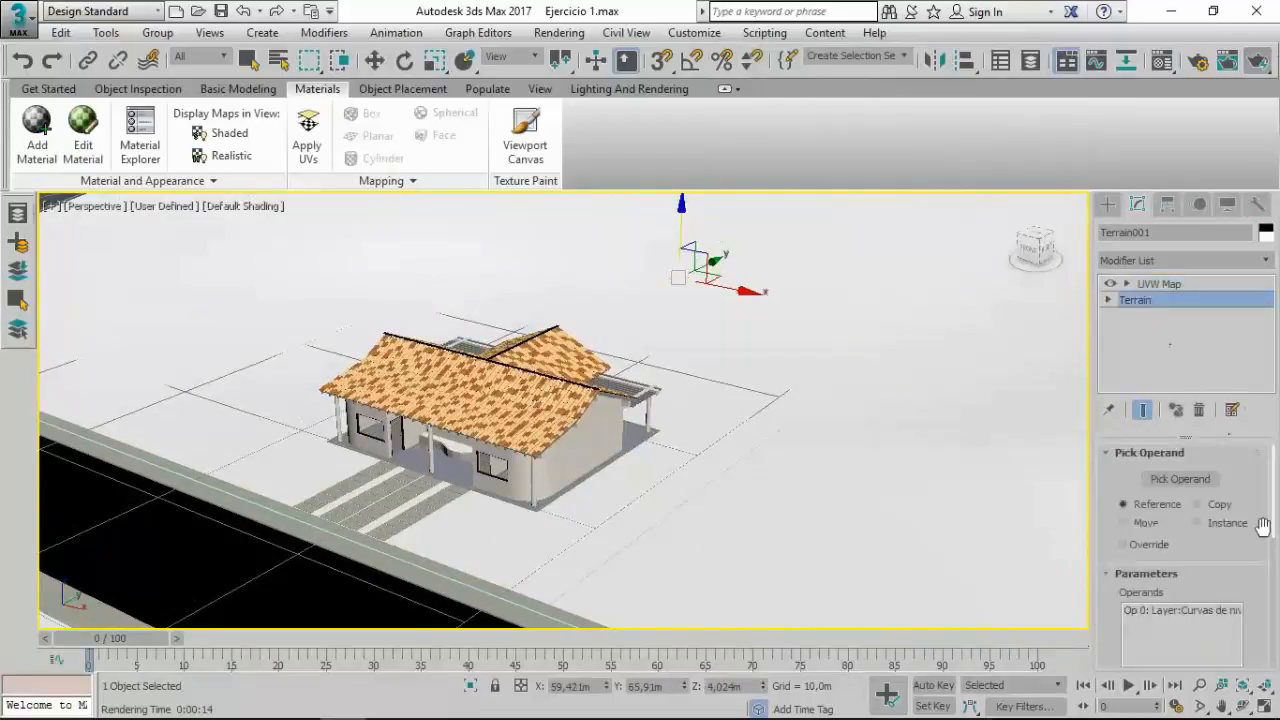
pyautogui.scroll(-5, 1219, 563)
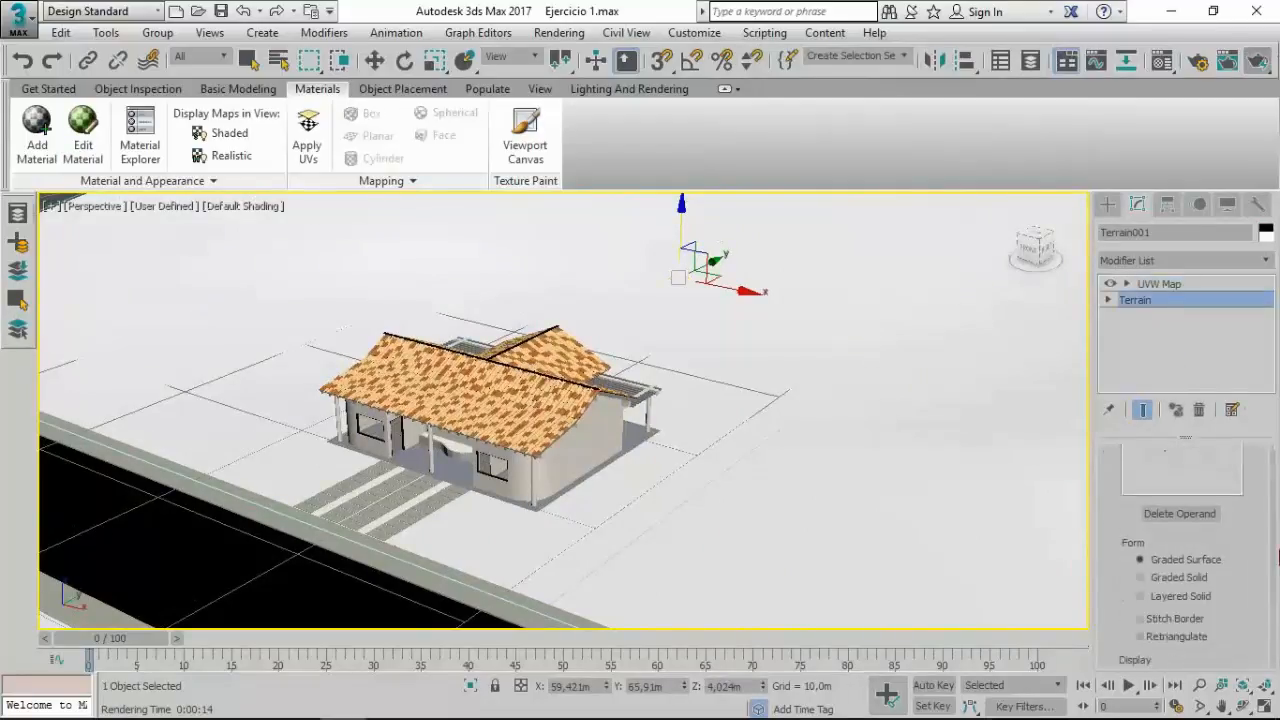
pyautogui.click(1142, 538)
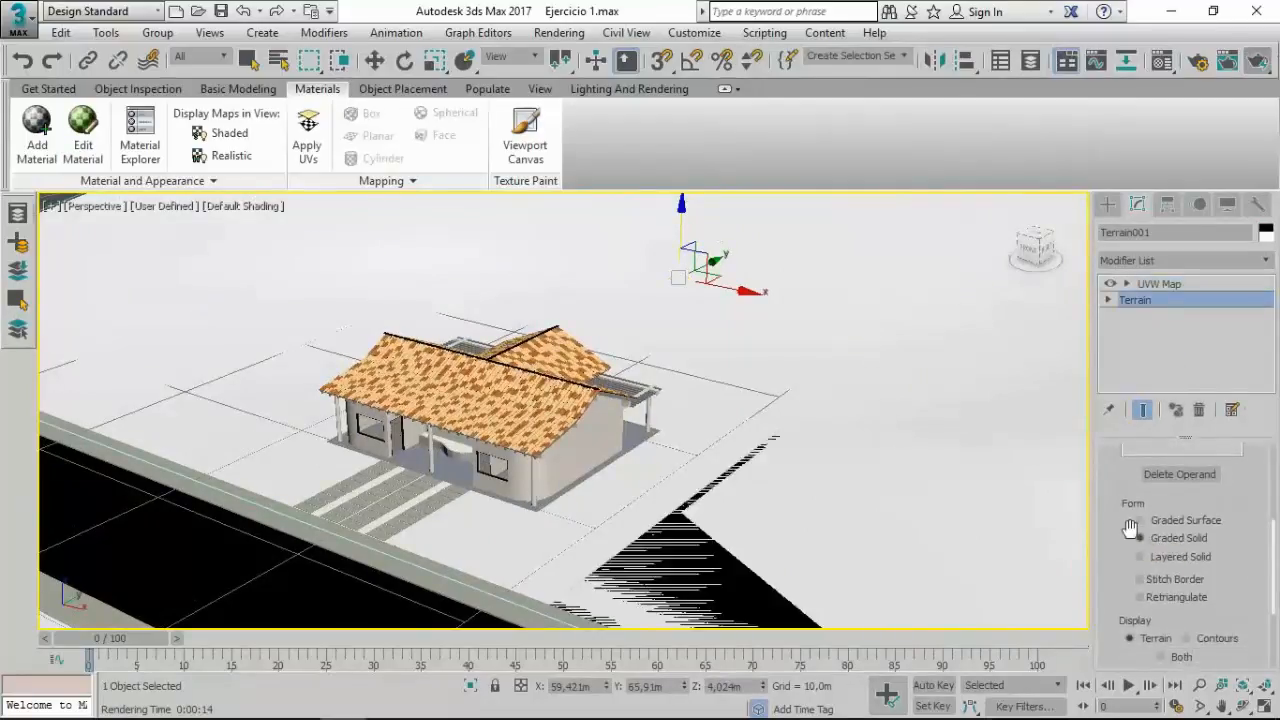
pyautogui.moveTo(532, 400); pyautogui.dragTo(630, 462, button='middle')
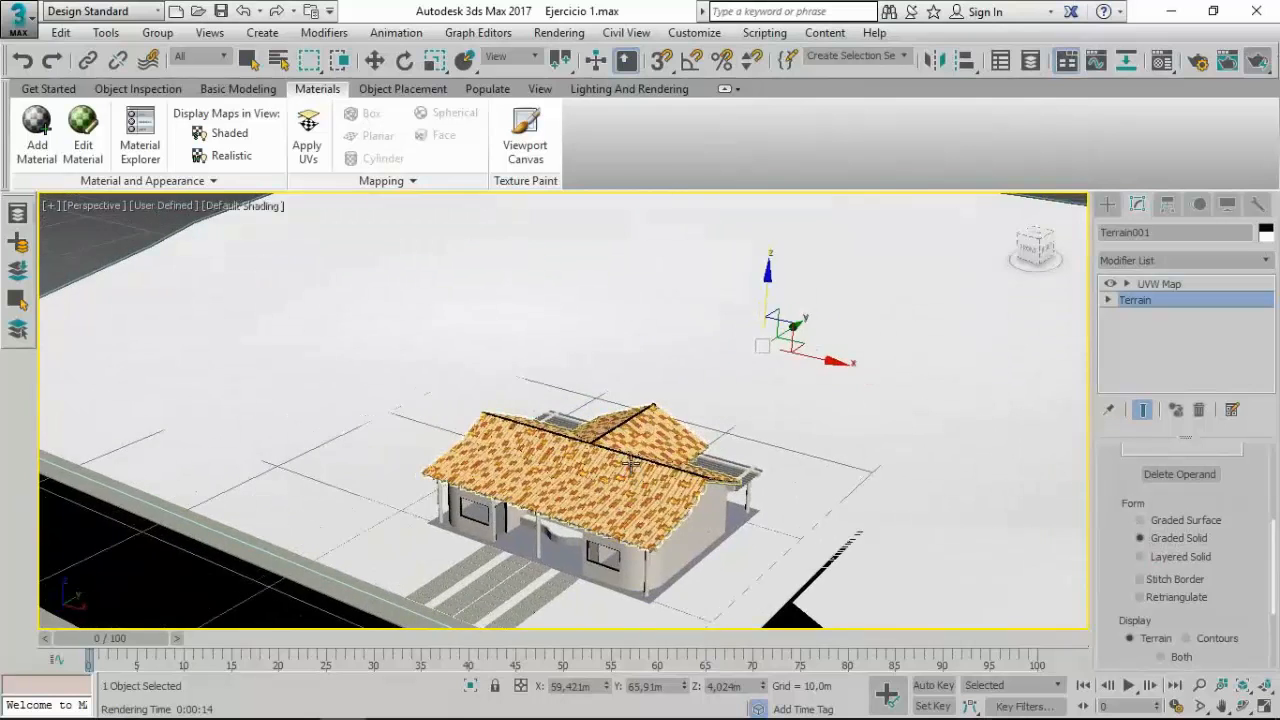
pyautogui.scroll(3, 630, 462)
# Step: Try the Layered Solid form on the grass-covered terrain and run a test render with the whole house and street in view
pyautogui.click(1141, 556)
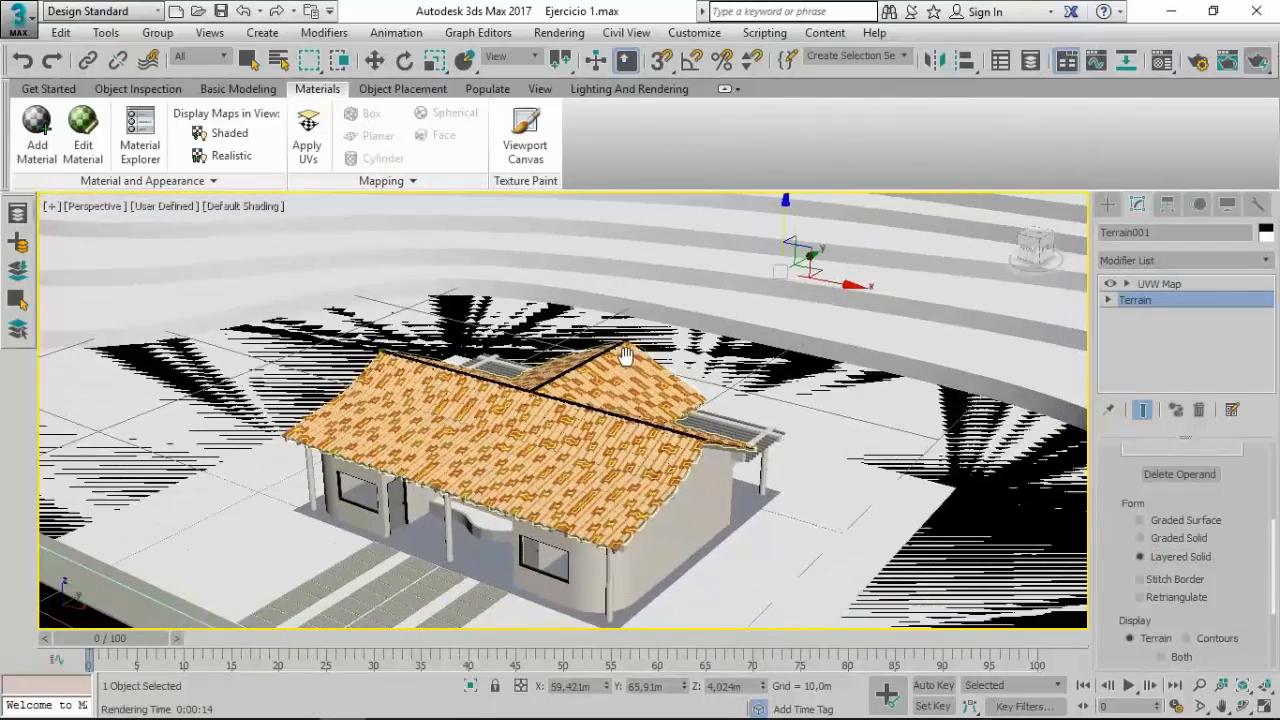
pyautogui.moveTo(669, 404); pyautogui.dragTo(611, 327, button='middle')
pyautogui.scroll(-3, 611, 327)
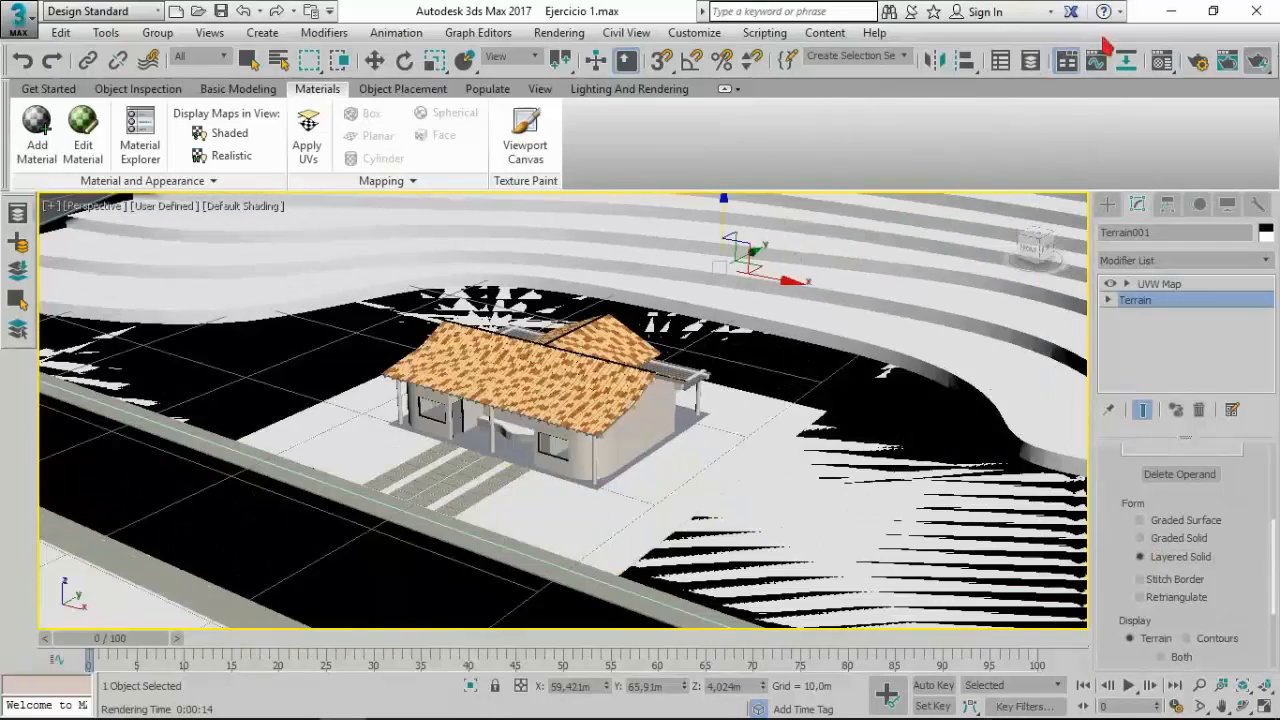
pyautogui.click(1256, 61)
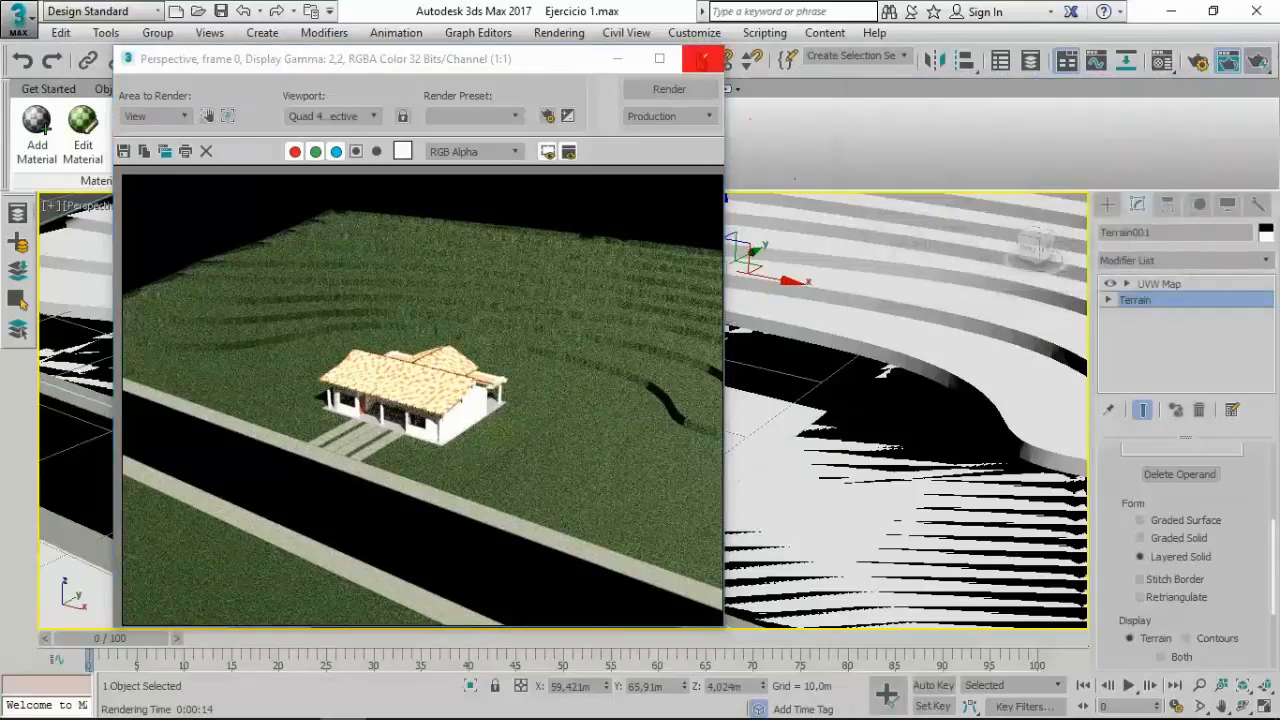
pyautogui.click(704, 60)
# Step: Set the terrain's form back to Graded Surface and save the scene
pyautogui.click(1152, 521)
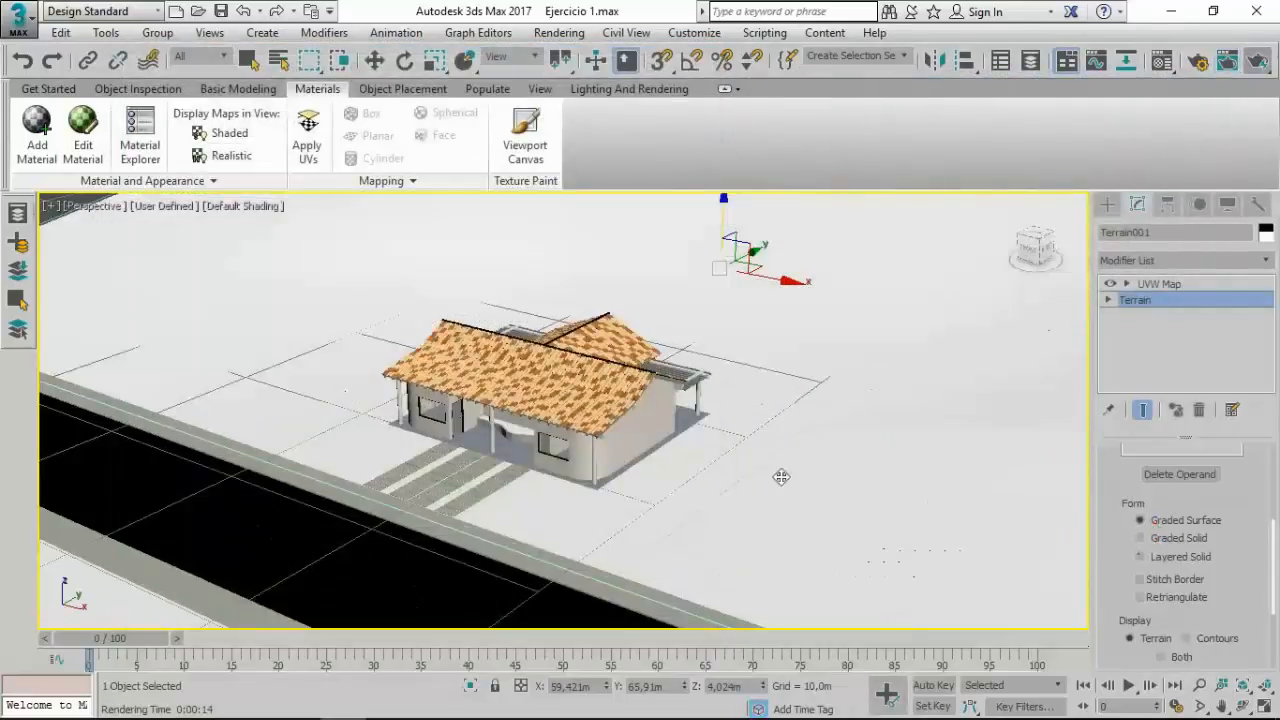
pyautogui.click(221, 12)
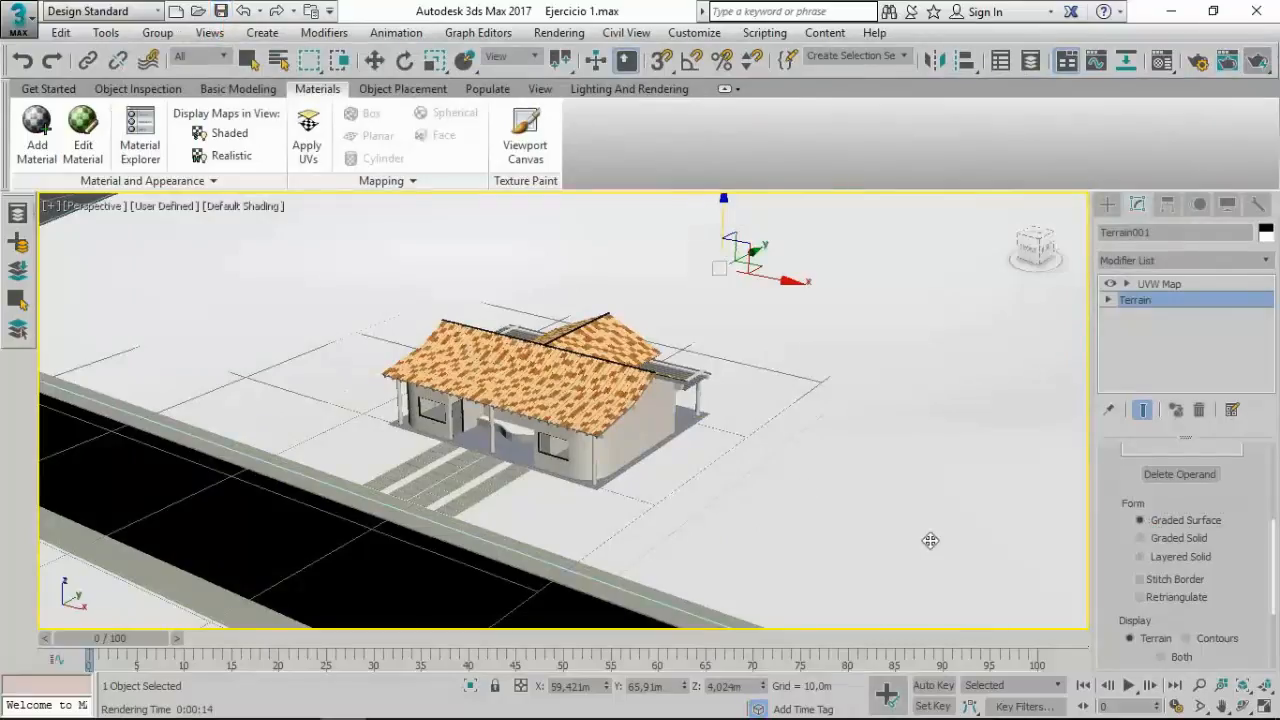